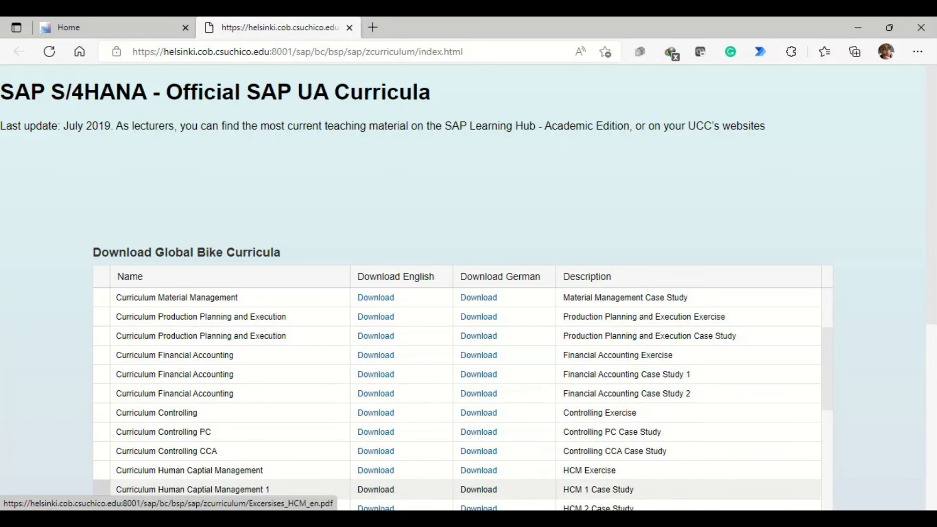
Step: Consult the case study document Case_Study_FI_en2.pdf in Adobe Acrobat Reader and return to the SAP Fiori home page
key(alt+Tab)
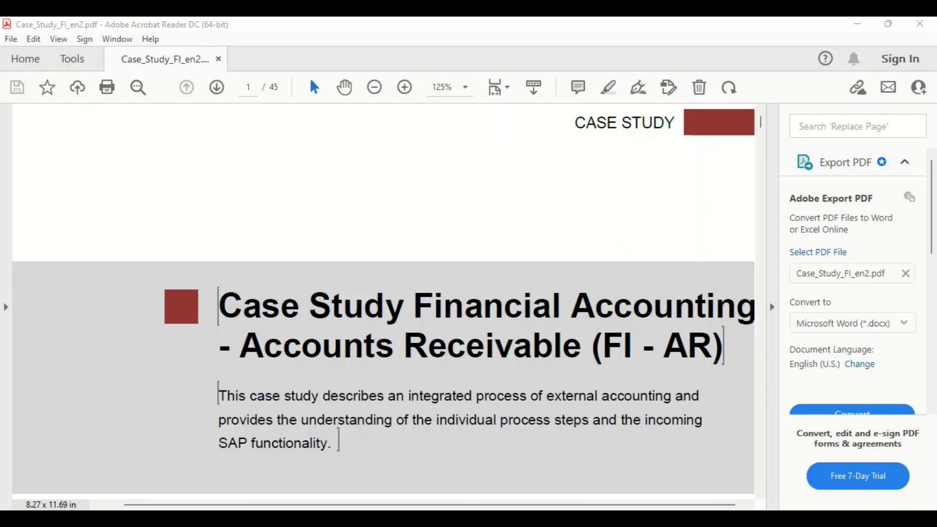
key(alt+Tab)
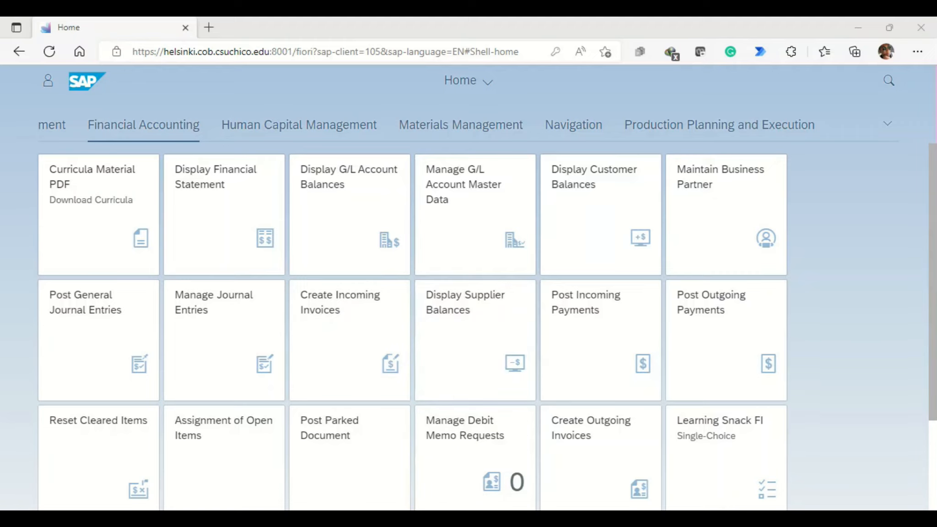
Step: Open the Maintain Business Partner app and look up business partners whose search term 1 is 125
click(726, 215)
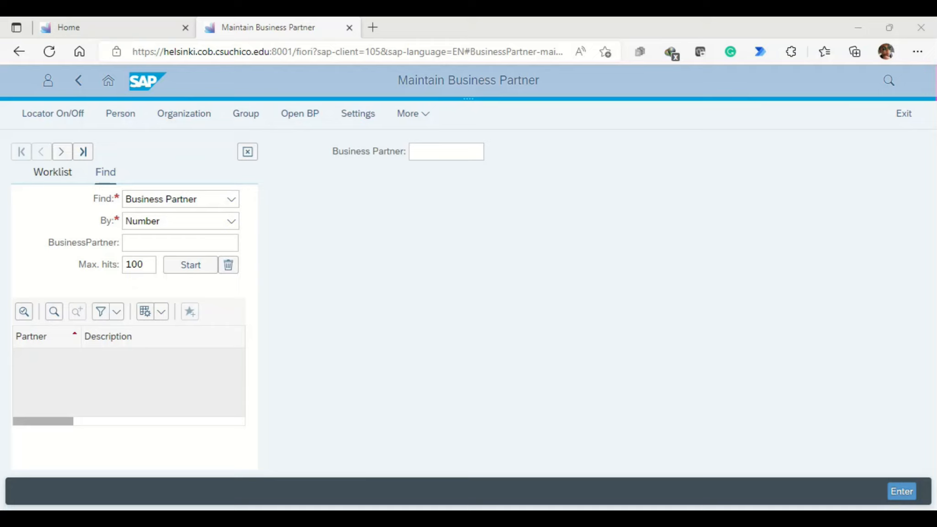
click(446, 151)
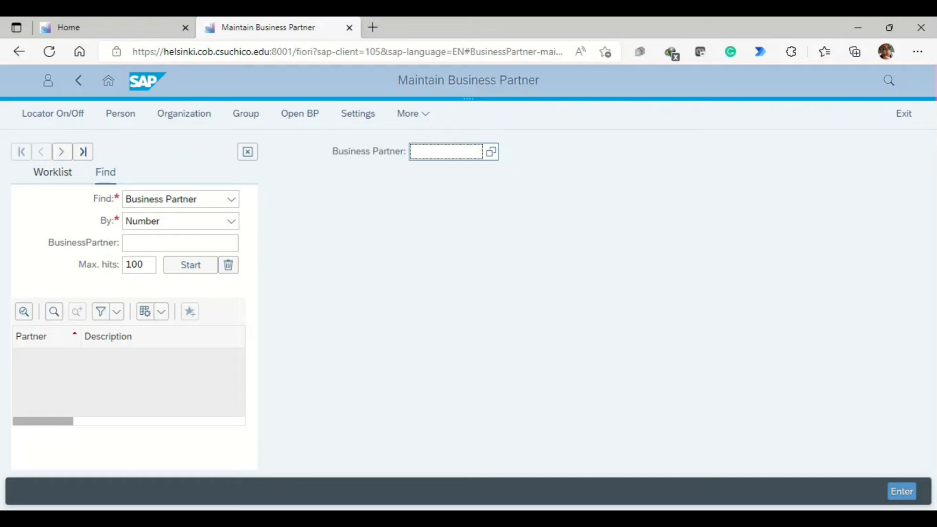
key(F4)
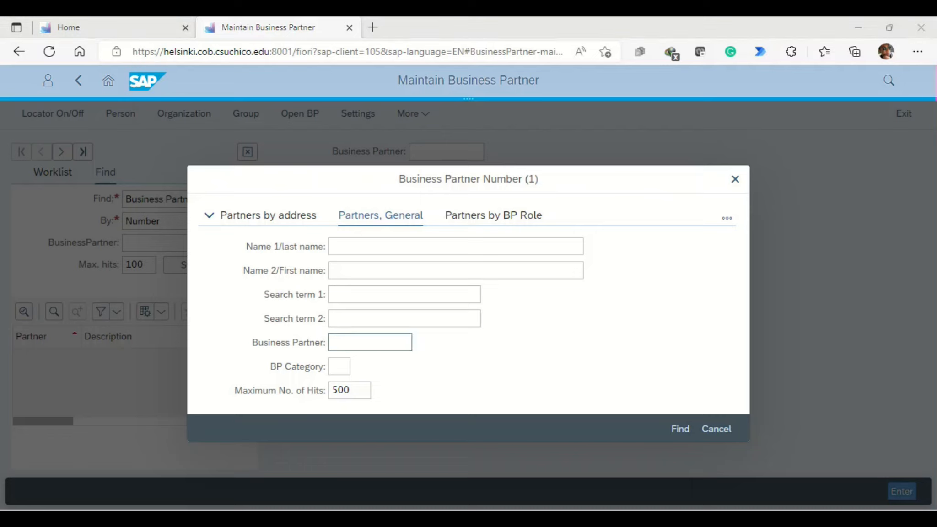
click(404, 294)
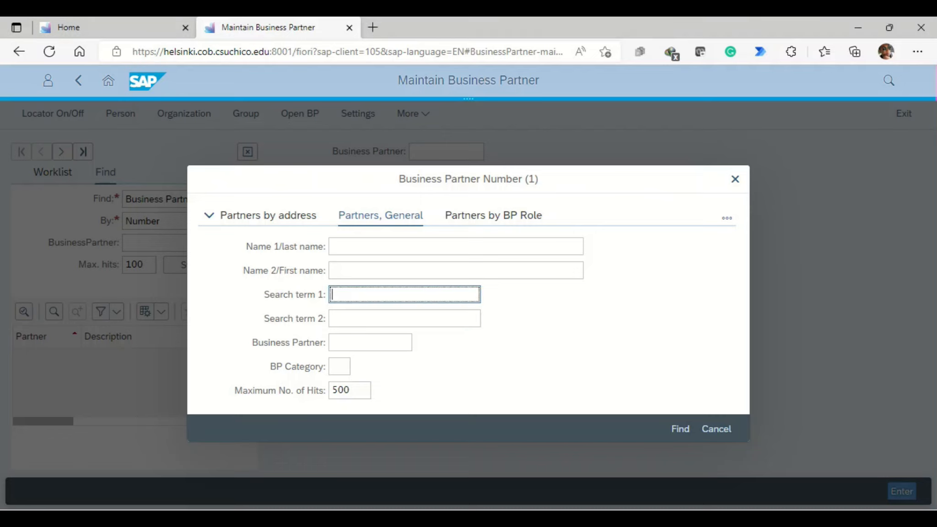
text(125)
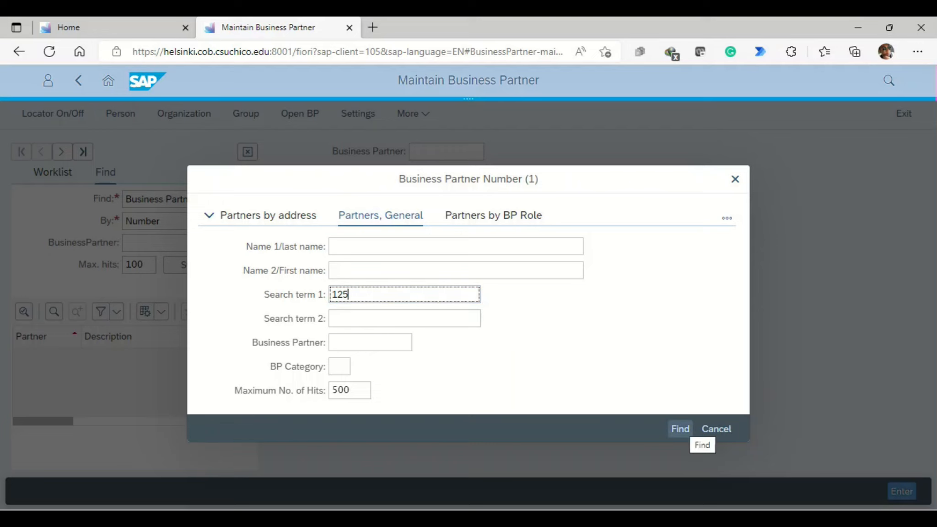
click(680, 428)
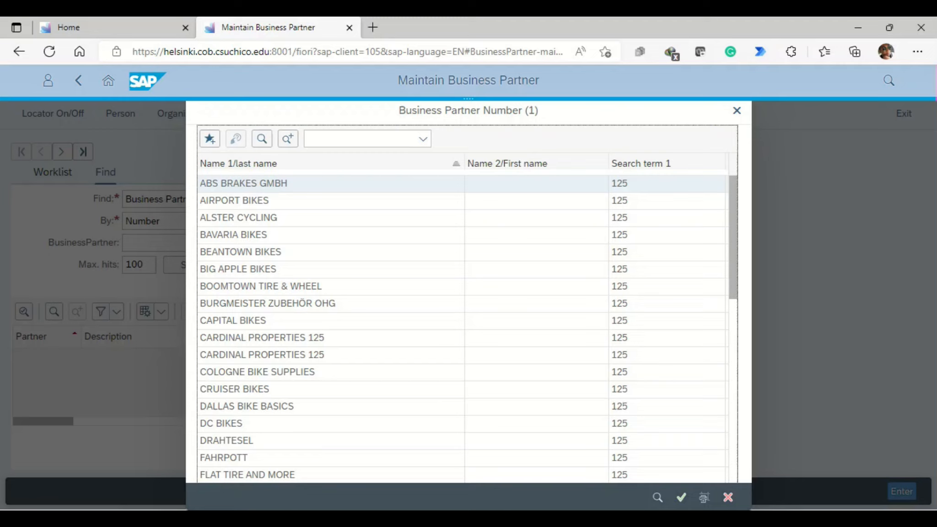
Step: Find Motown Bikes in the business partner results and open its record
click(364, 138)
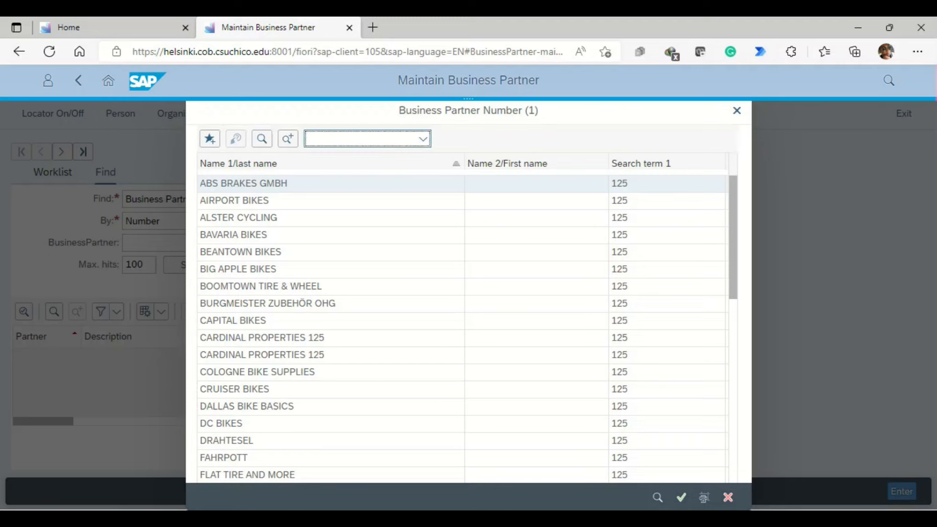
text(motown )
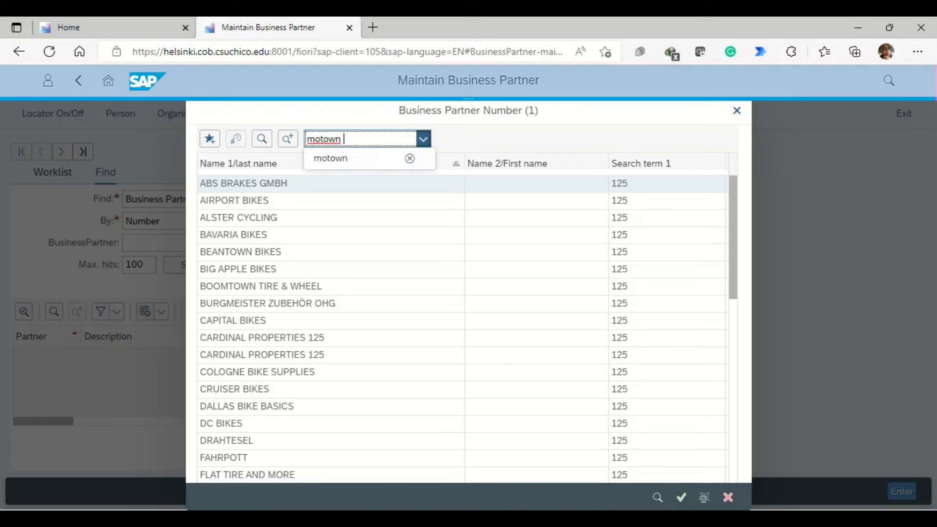
text(bike)
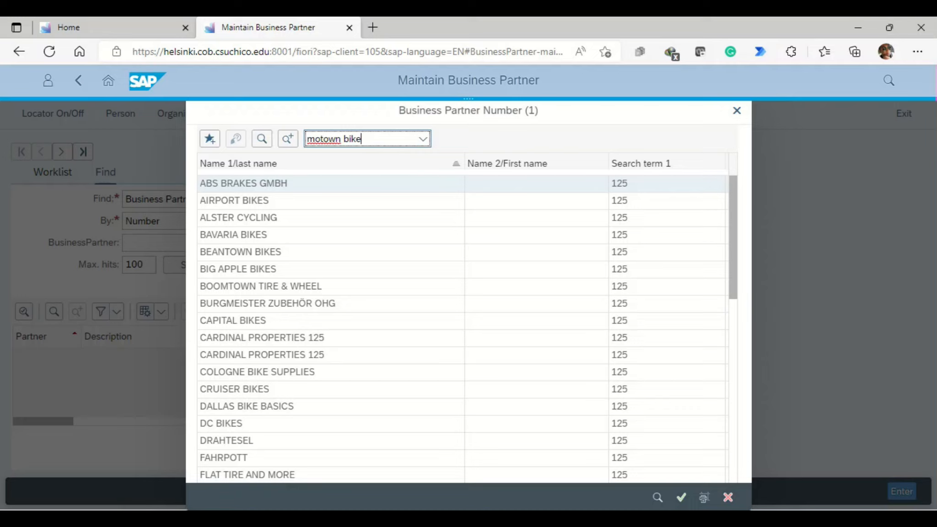
text(s)
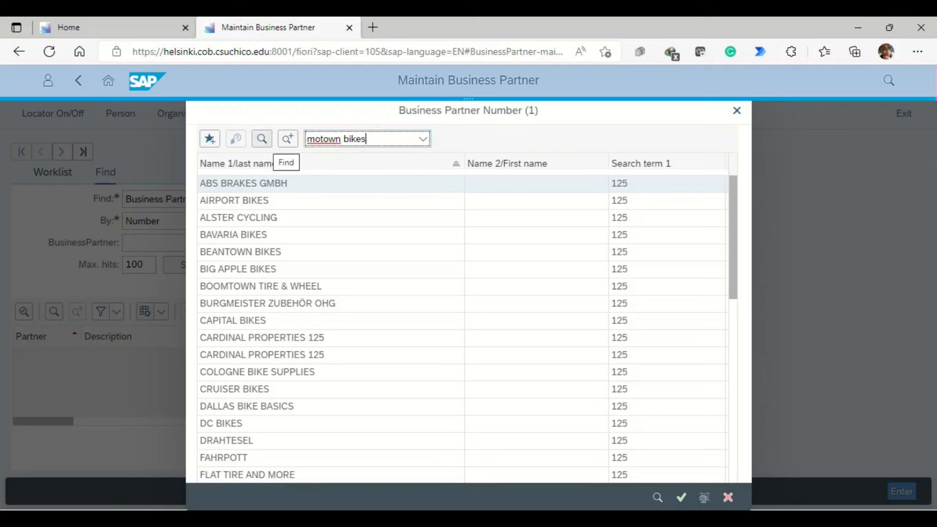
click(262, 139)
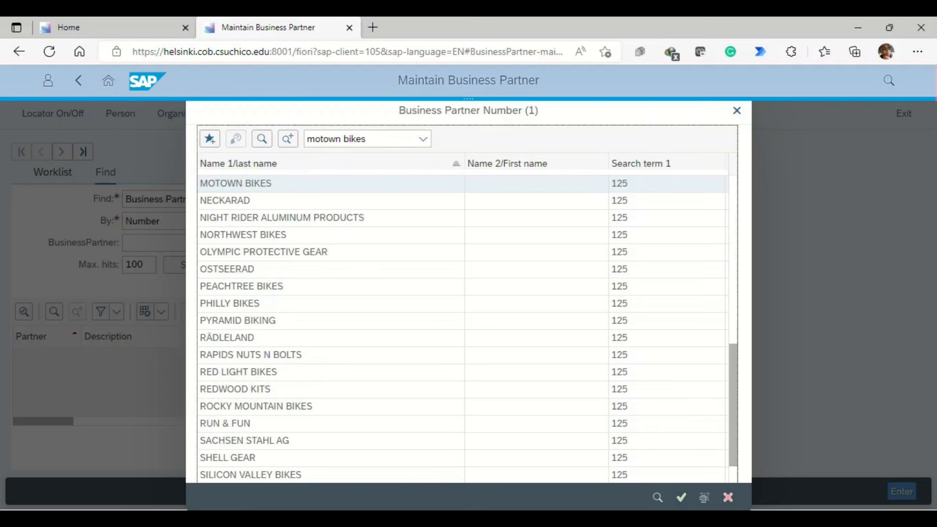
click(236, 184)
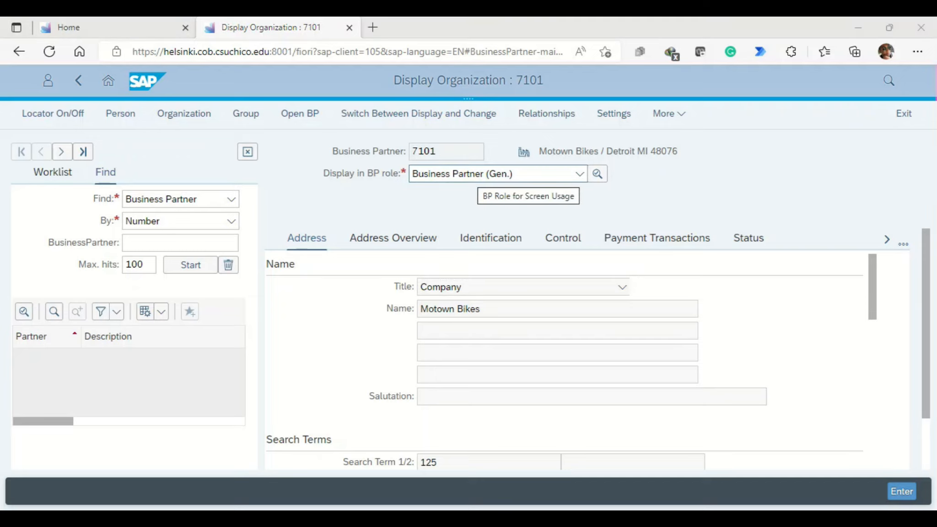
Step: Display Motown Bikes in the FI Customer role and open the customer payment transactions in its company code data
click(579, 173)
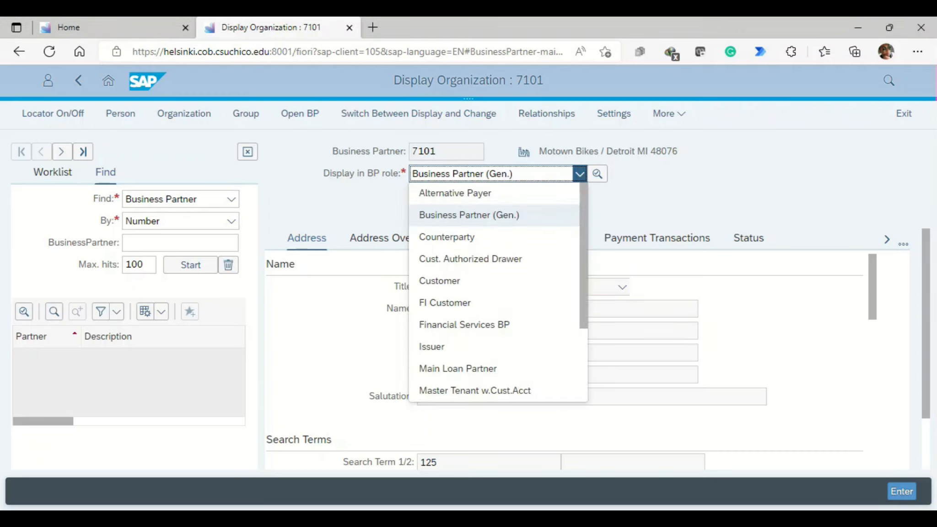
click(444, 303)
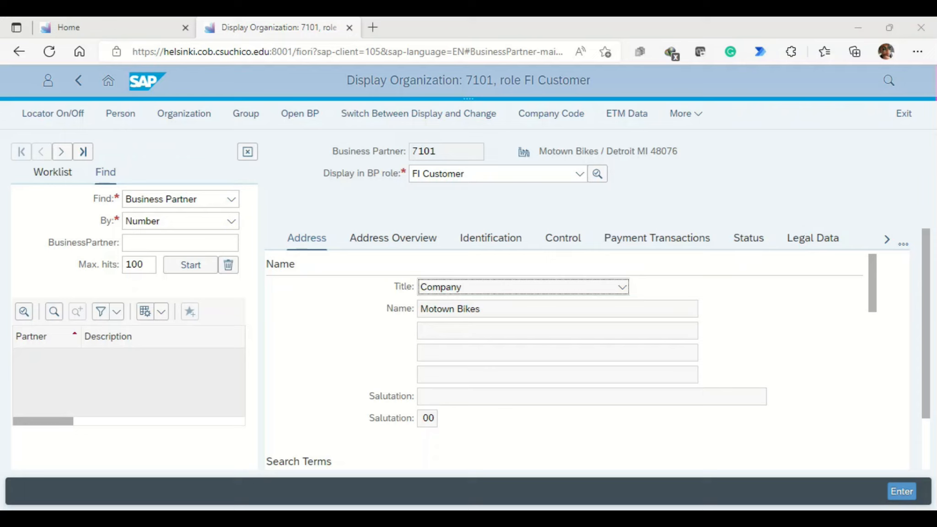
click(551, 114)
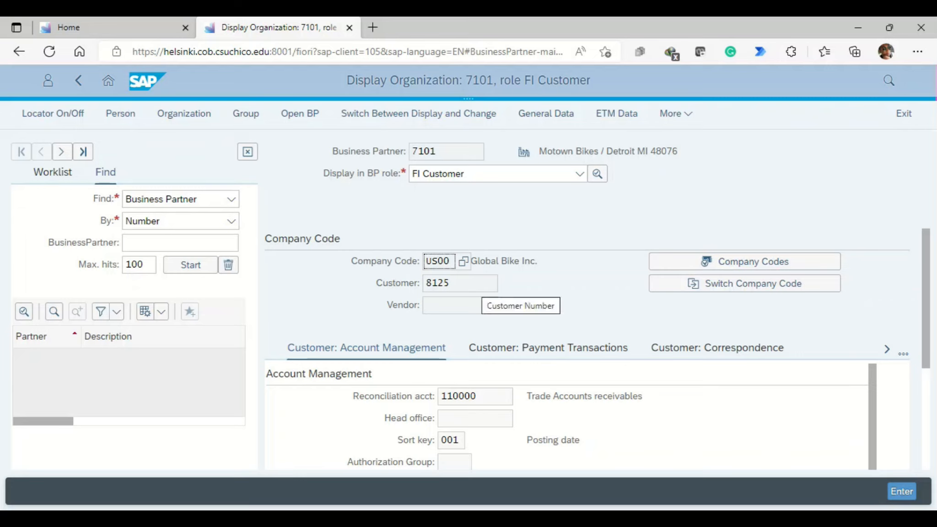
scroll(485, 293, down, 1)
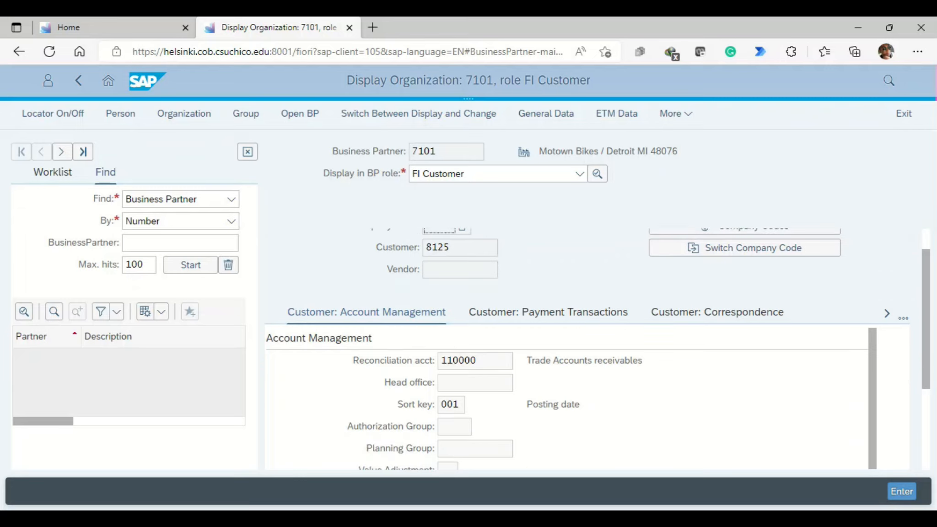
click(548, 312)
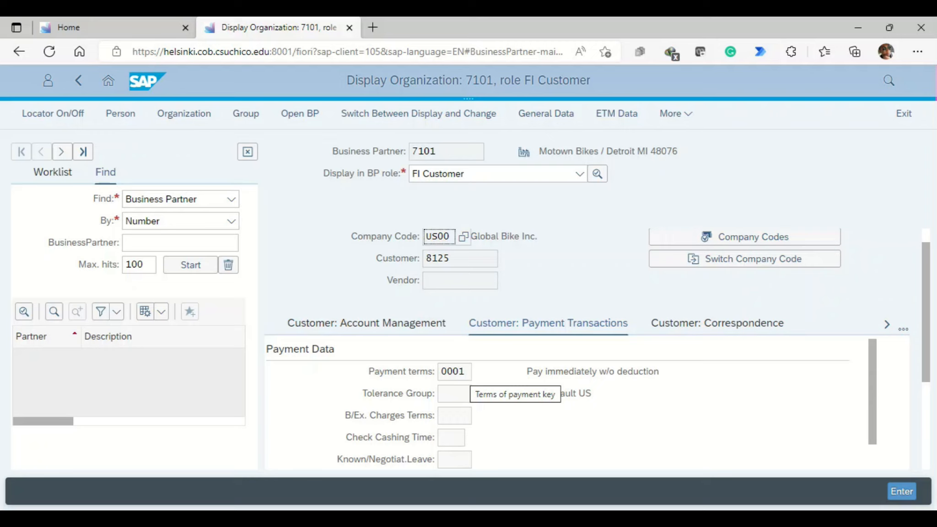
Step: Switch the Motown Bikes record to change mode and set its payment terms to 0002
click(418, 113)
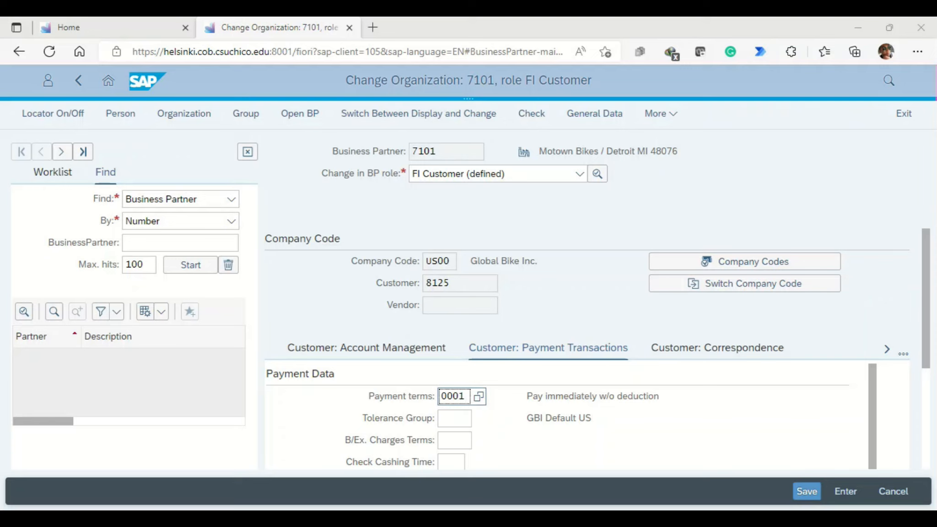
key(BackSpace)
text(1)
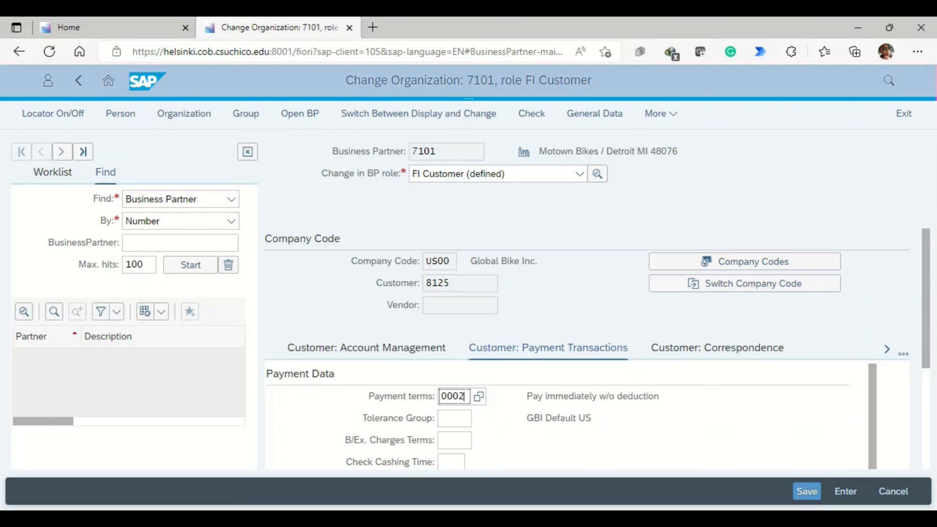
key(ctrl+s)
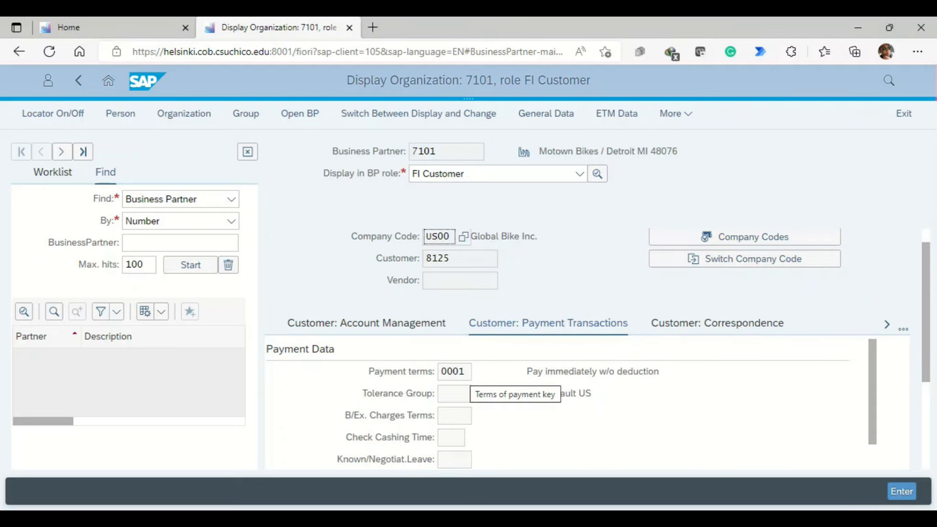
Step: Examine the list of available payment terms, in particular the explanation of entry 0002
click(462, 372)
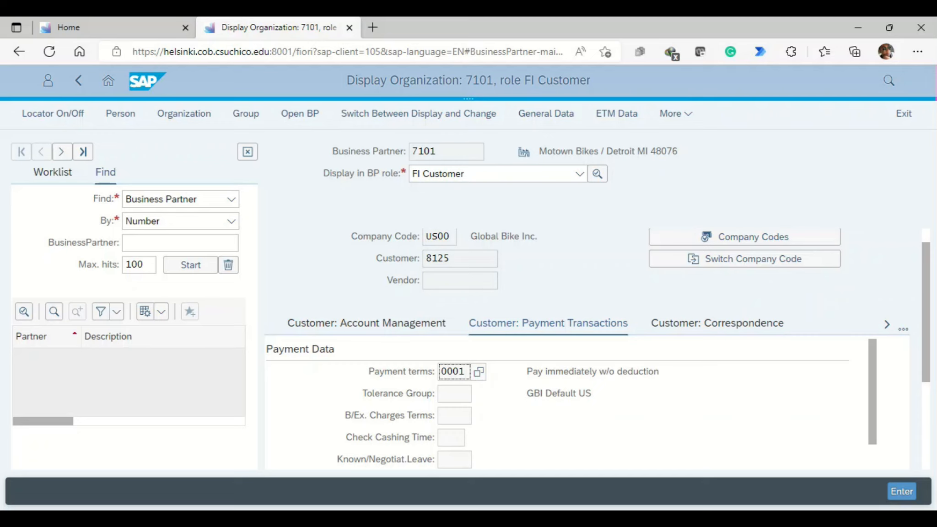
key(F4)
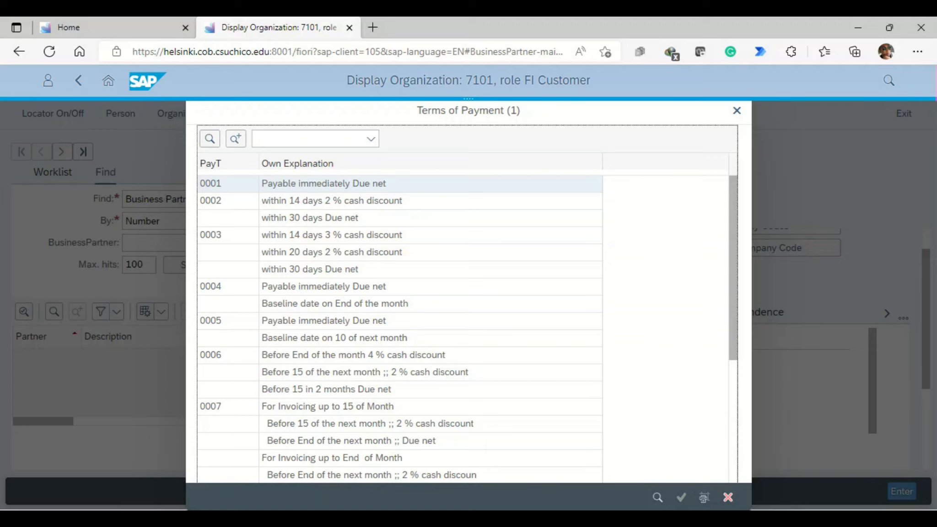
click(331, 201)
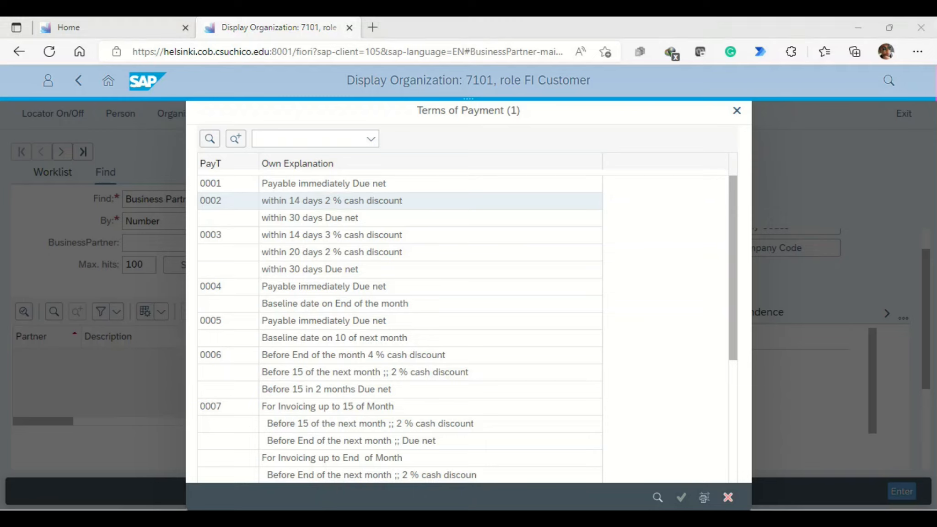
click(210, 201)
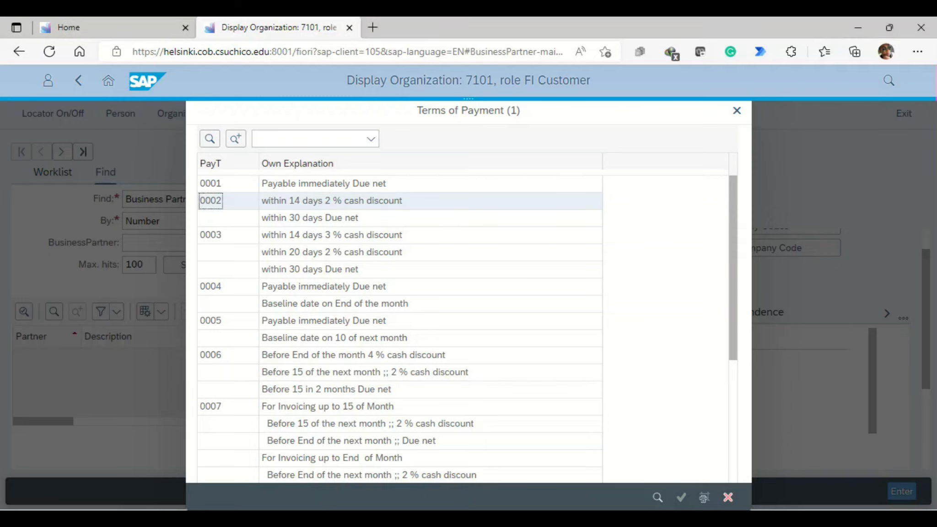
click(681, 497)
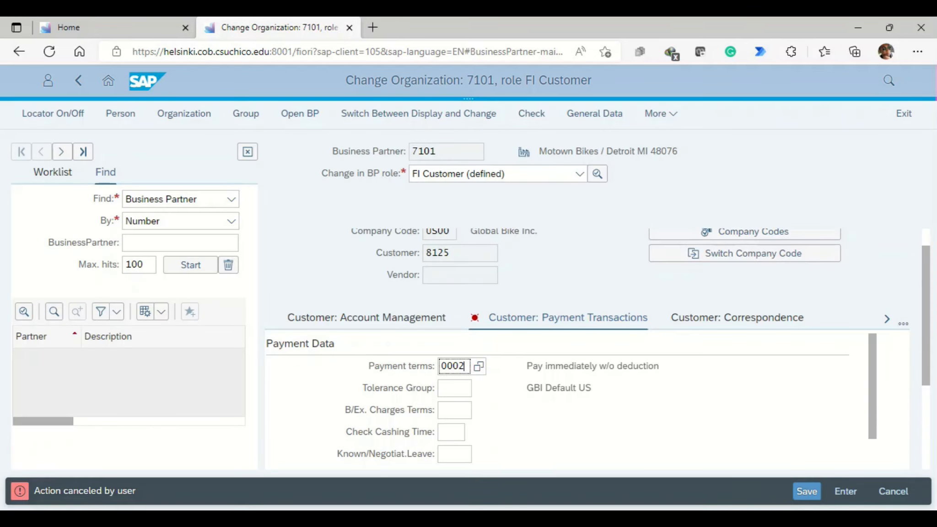
Step: Assign payment method I (Incoming Payment) to the customer's automatic payment transactions and save the record
key(Return)
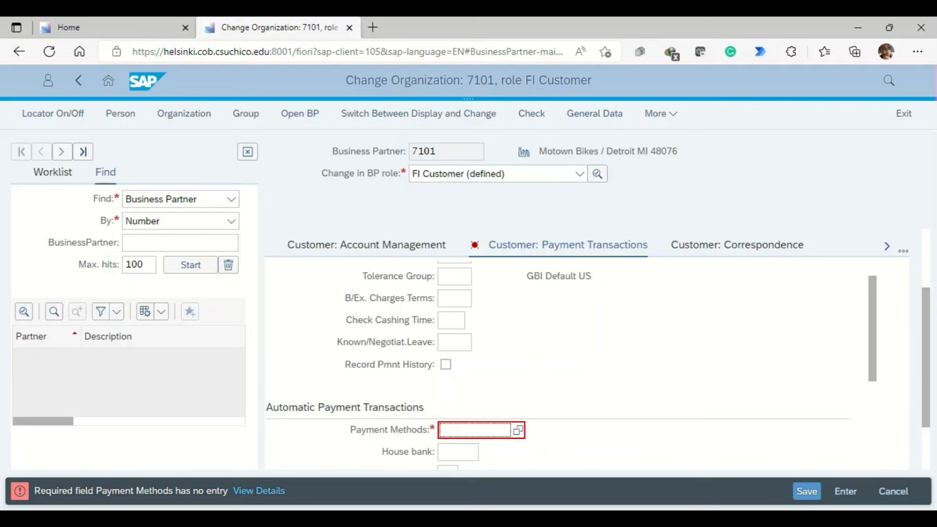
text(i)
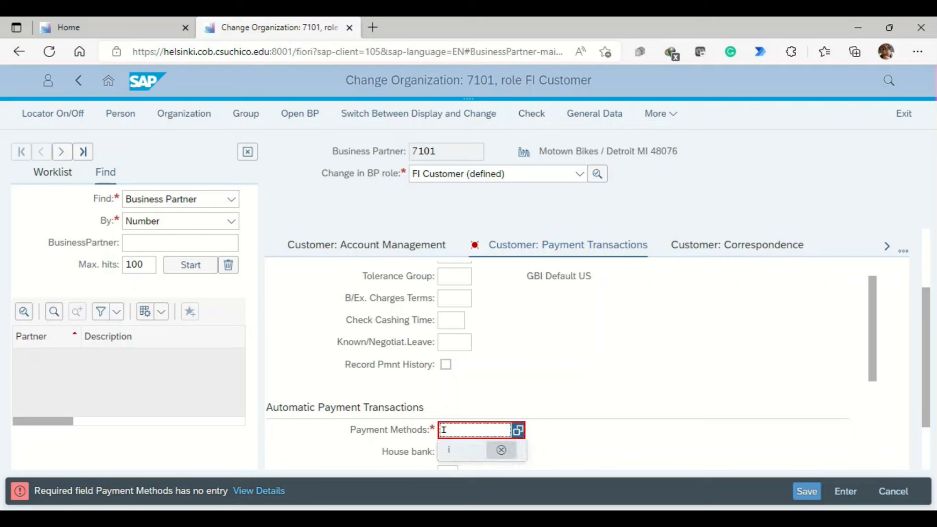
click(474, 450)
click(518, 430)
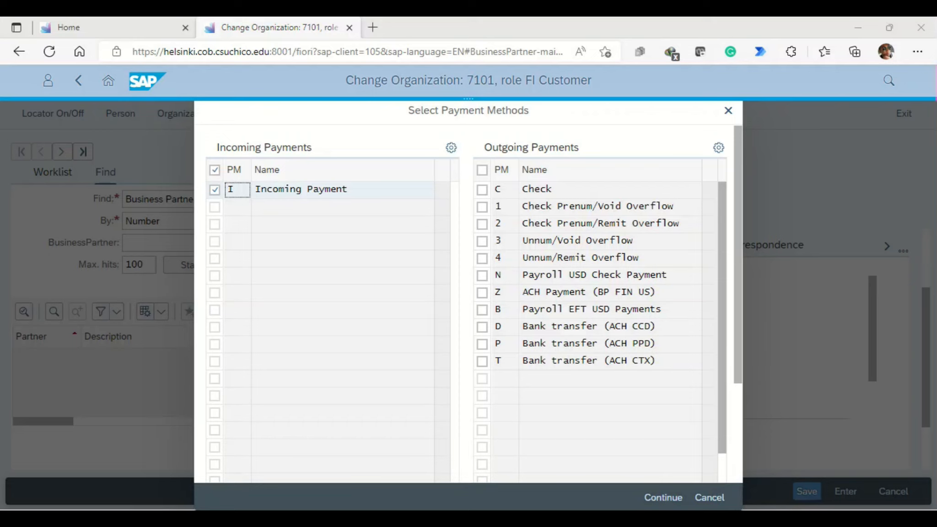
click(663, 498)
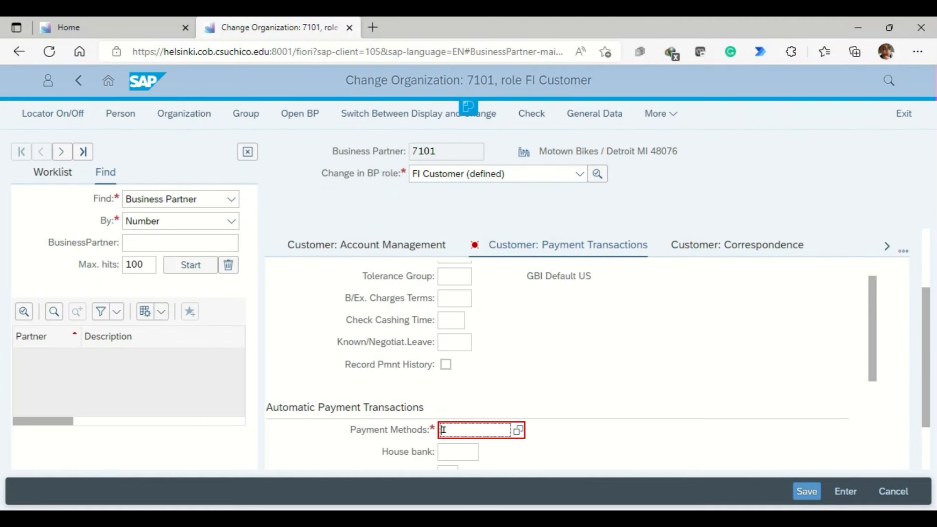
scroll(558, 365, down, 2)
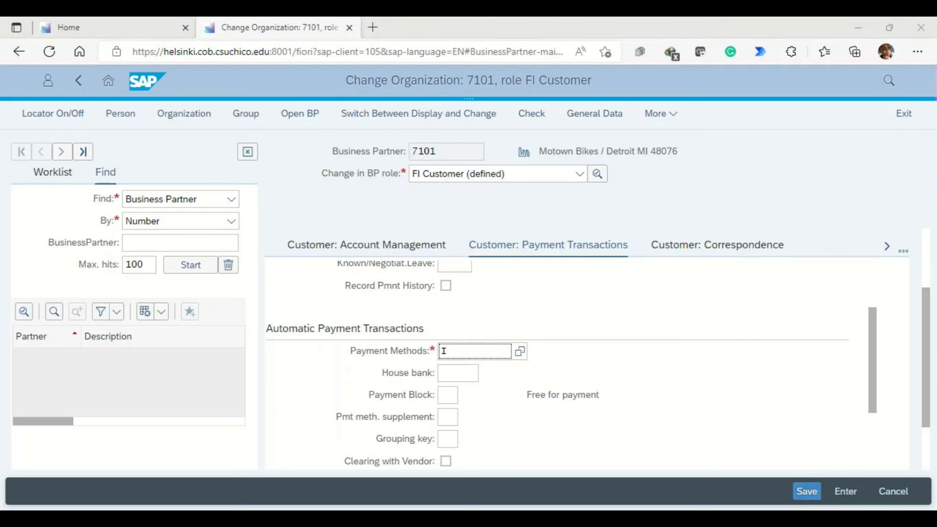
click(807, 492)
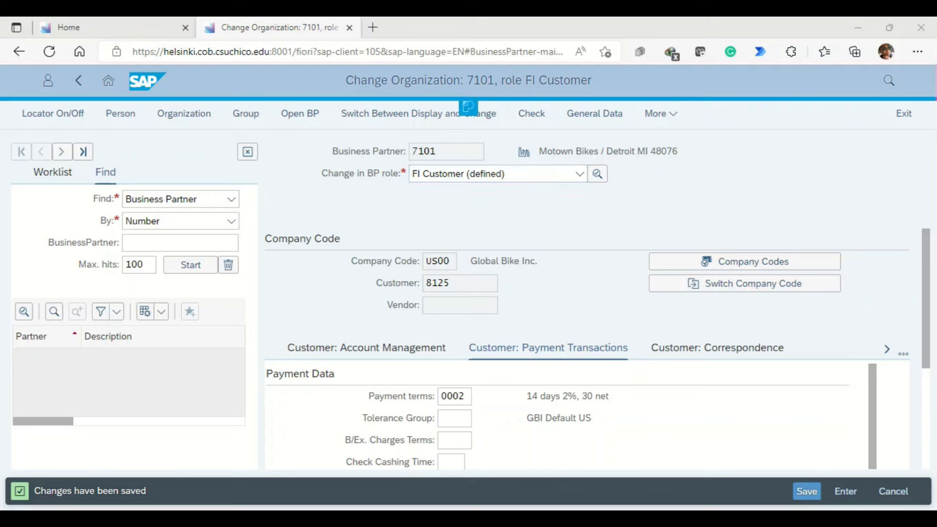
Step: Leave the saved business partner record, return to the Financial Accounting apps and open Create Outgoing Invoices
click(108, 81)
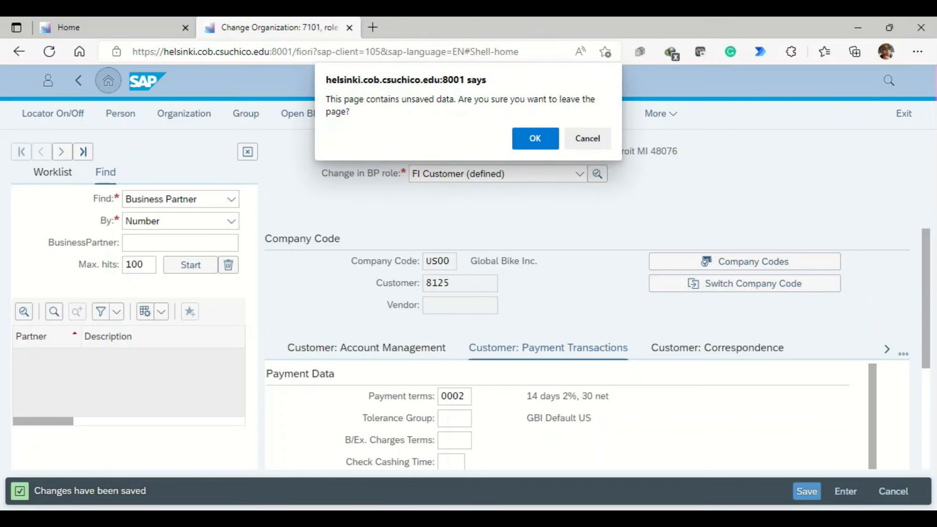
click(535, 138)
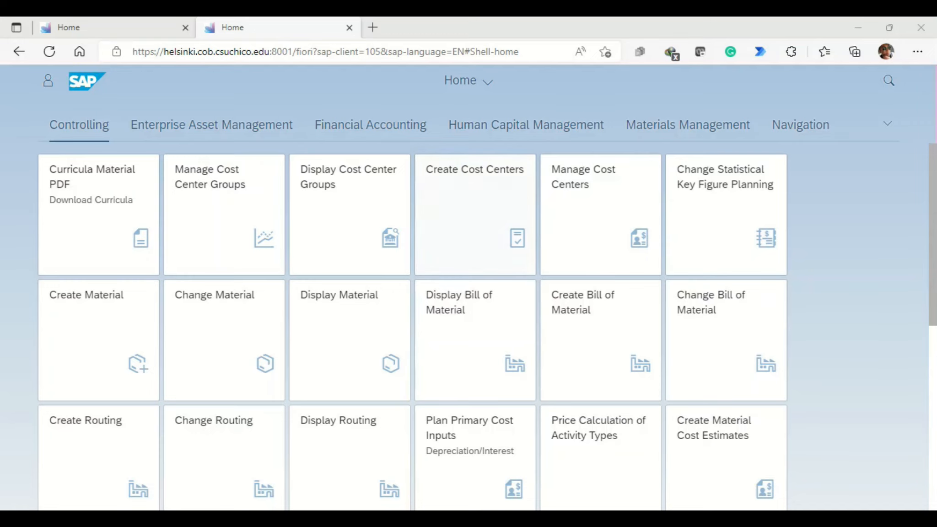
key(ctrl+w)
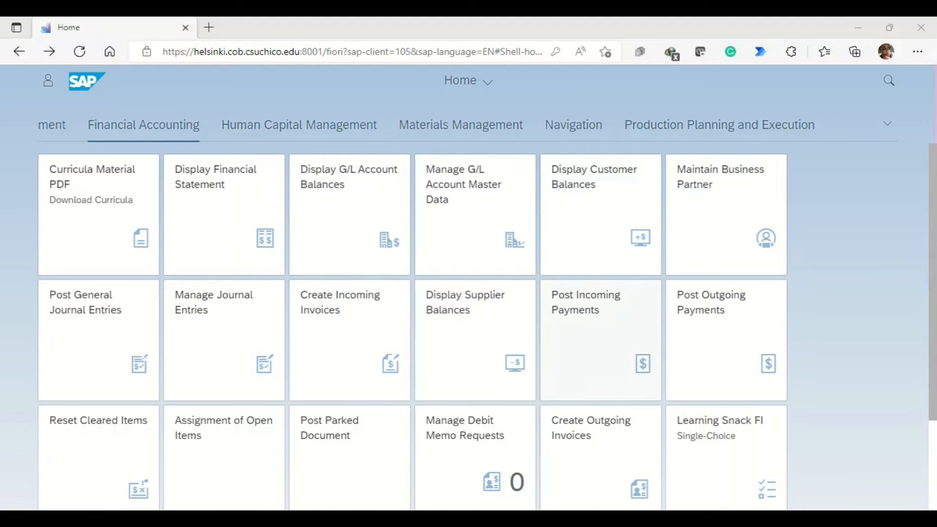
click(600, 453)
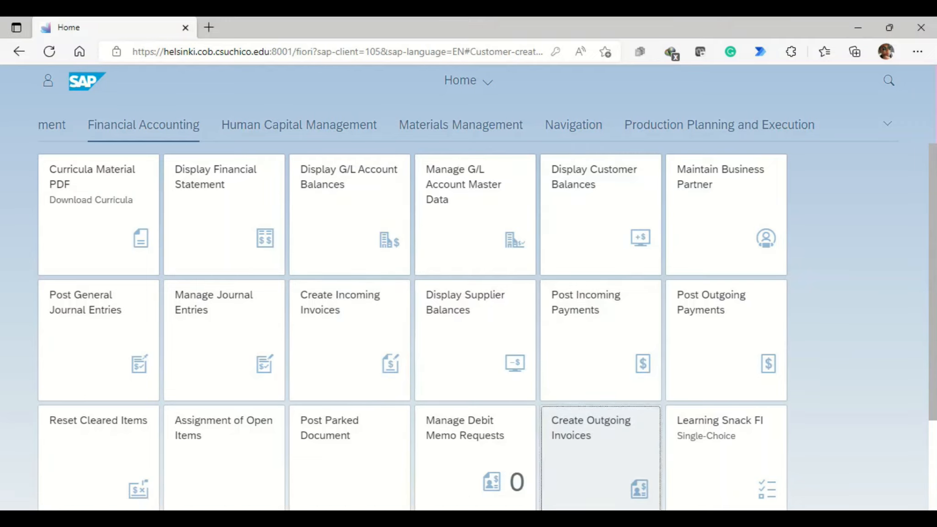
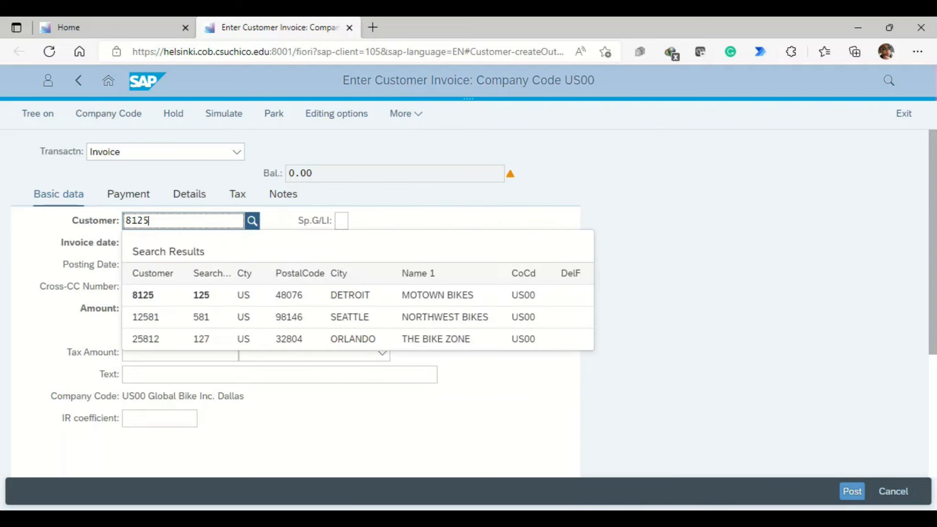
Step: Select Motown Bikes as the customer of the invoice and set the invoice date to 08/22/2022
key(Down)
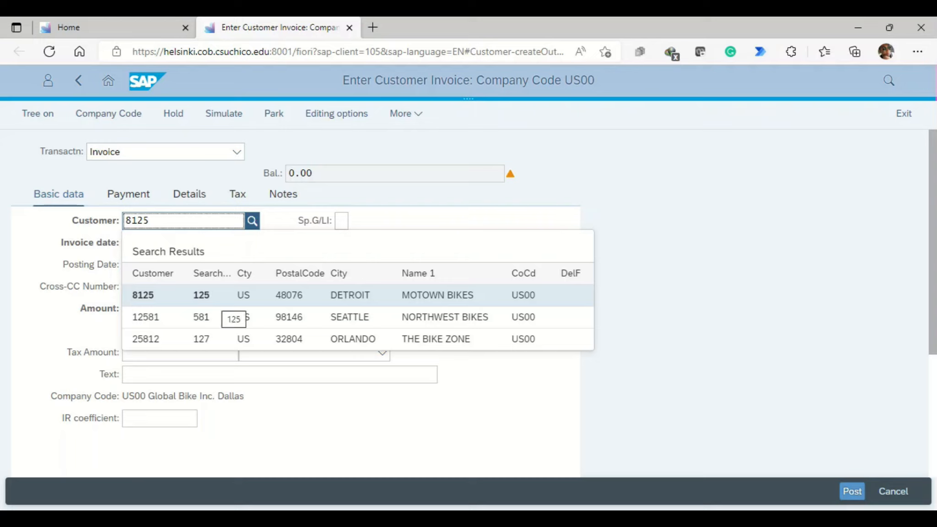
key(Return)
click(159, 242)
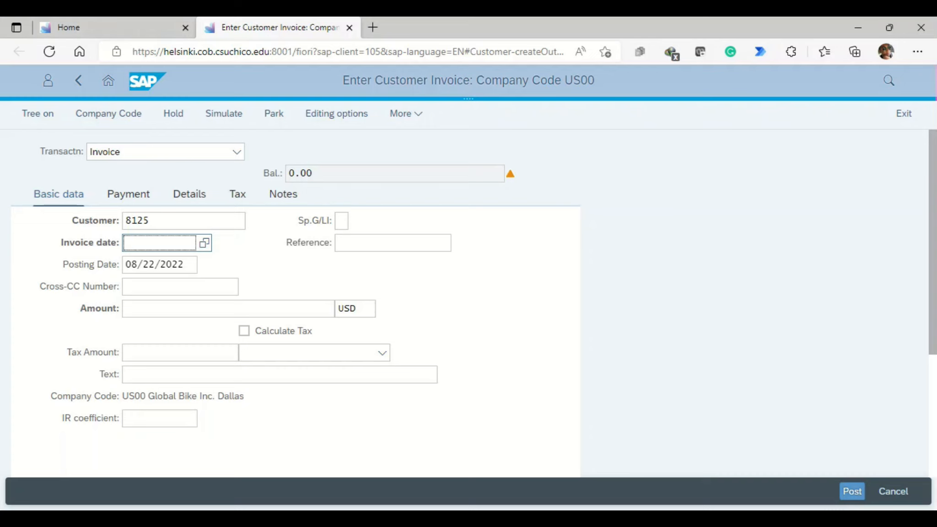
click(204, 242)
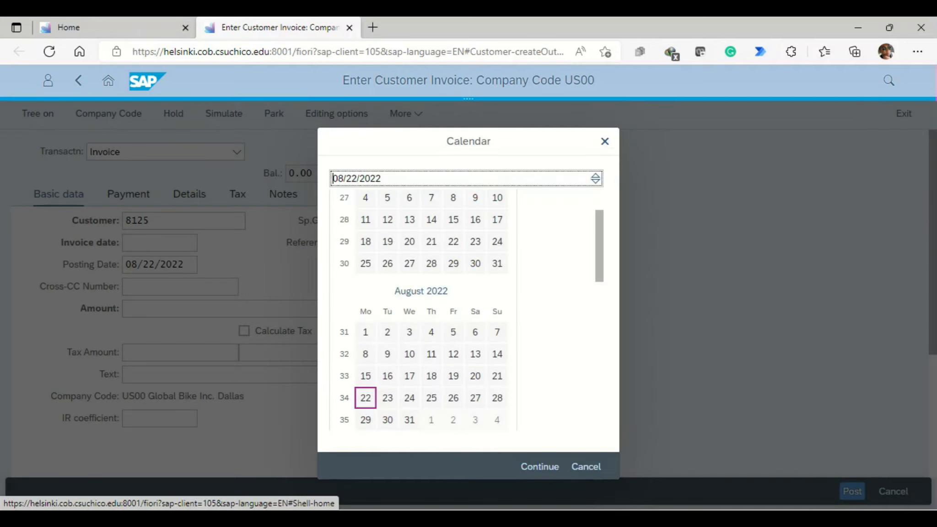
click(539, 467)
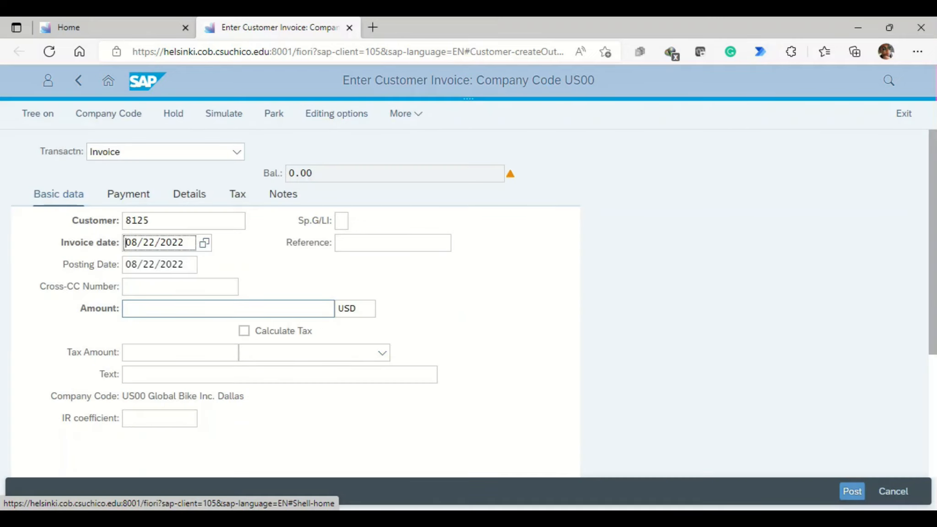
Step: Set the amount to 5000 USD, the reference to 125 Motown 1 and the text to Inv: Bicycle Accessories
click(158, 309)
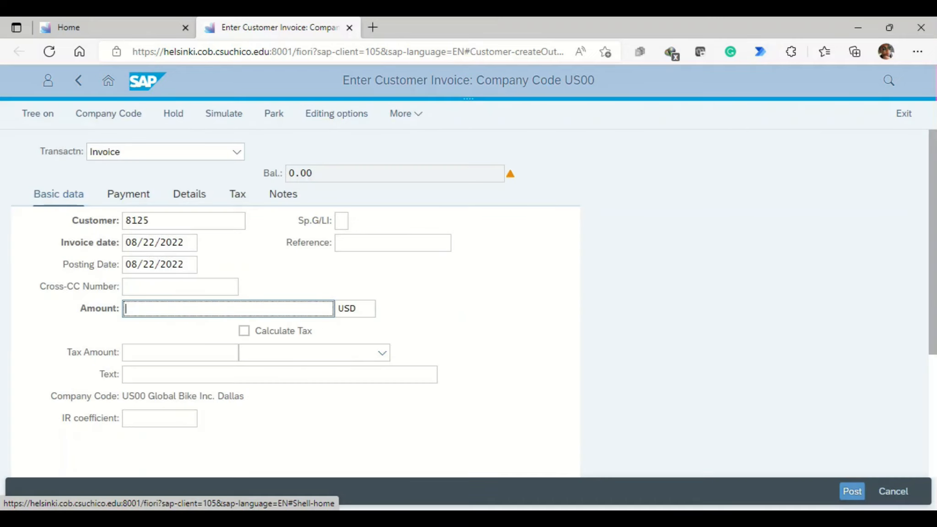
text(5000)
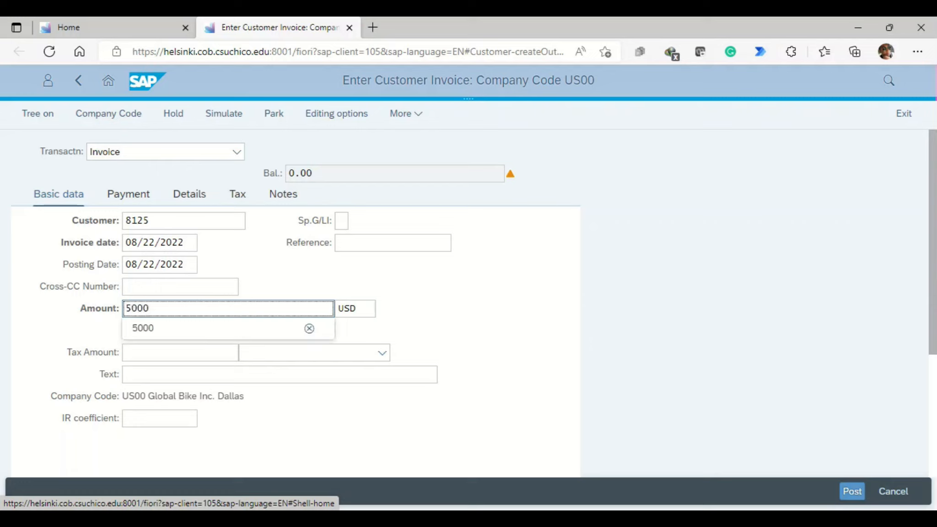
click(393, 242)
text(125 )
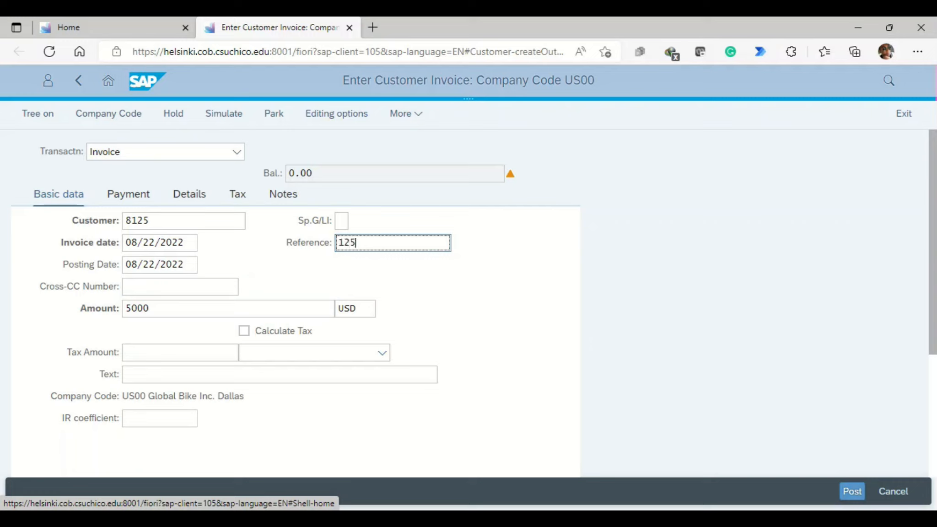
text(motown 1)
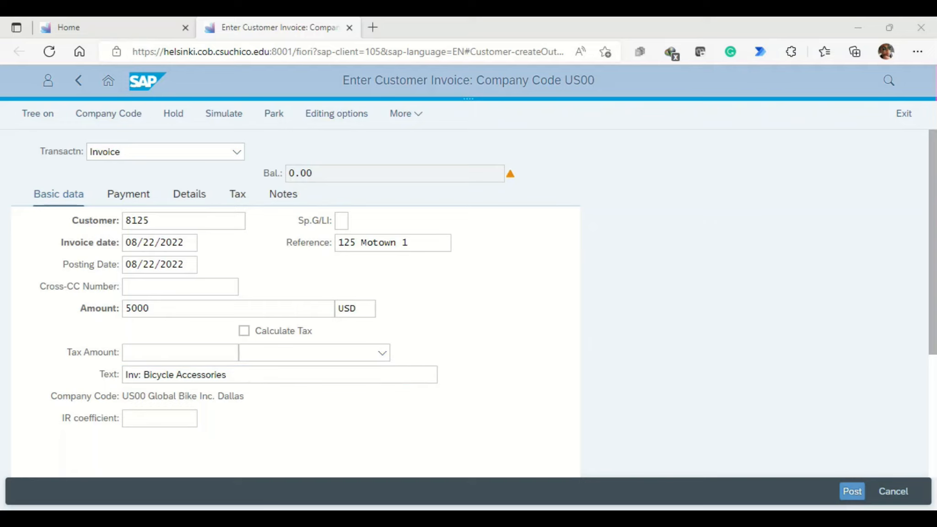
Step: Confirm the header data and enter a credit line item of 5000 on G/L account 600001
scroll(295, 301, down, 2)
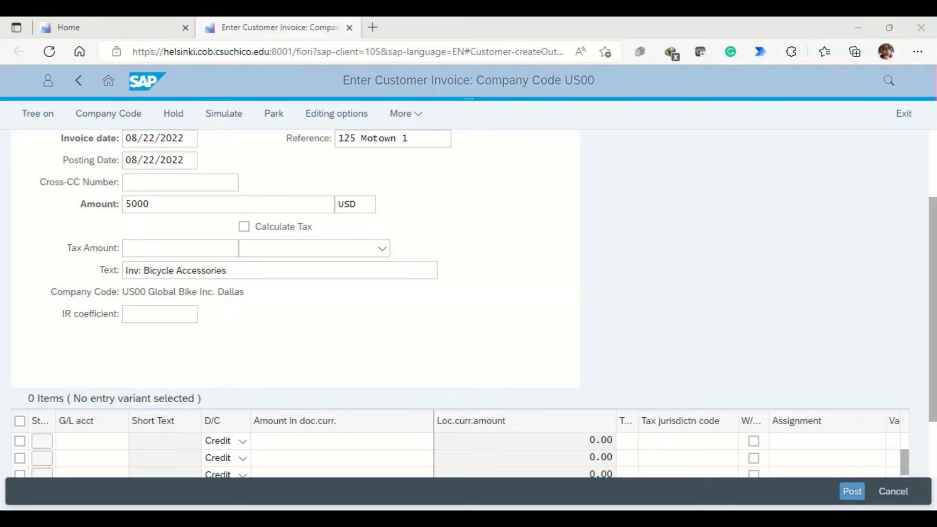
key(Return)
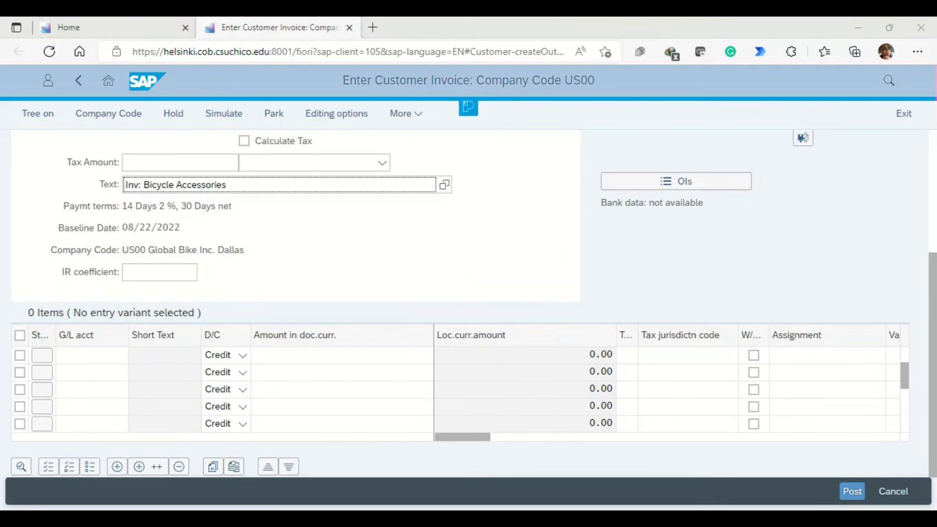
click(92, 355)
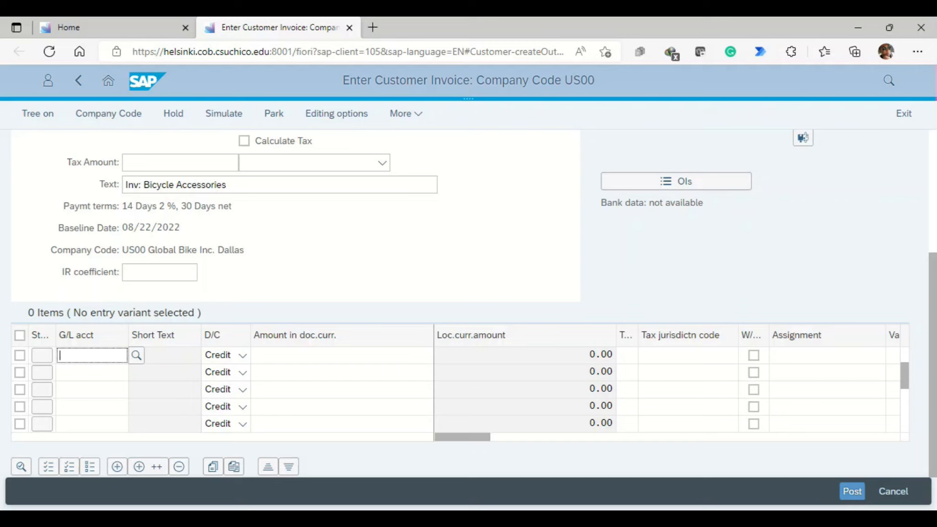
text(600001)
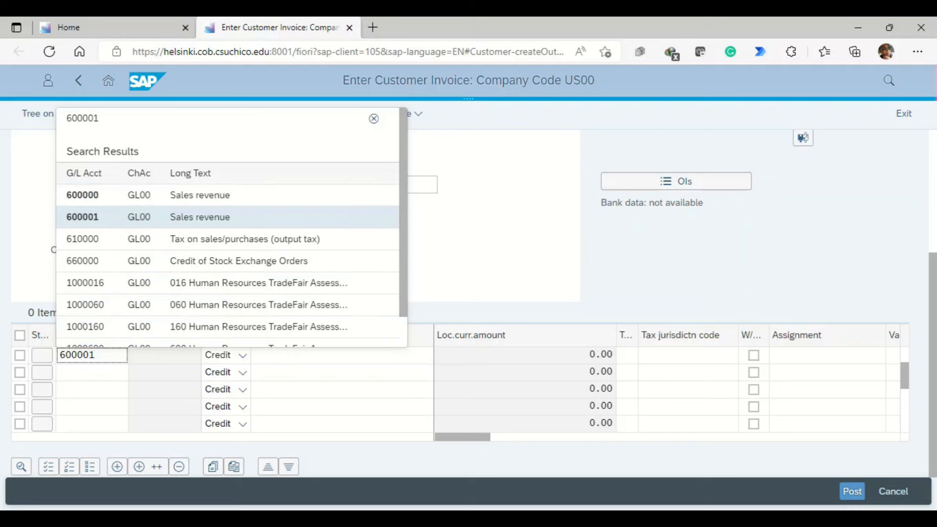
key(Return)
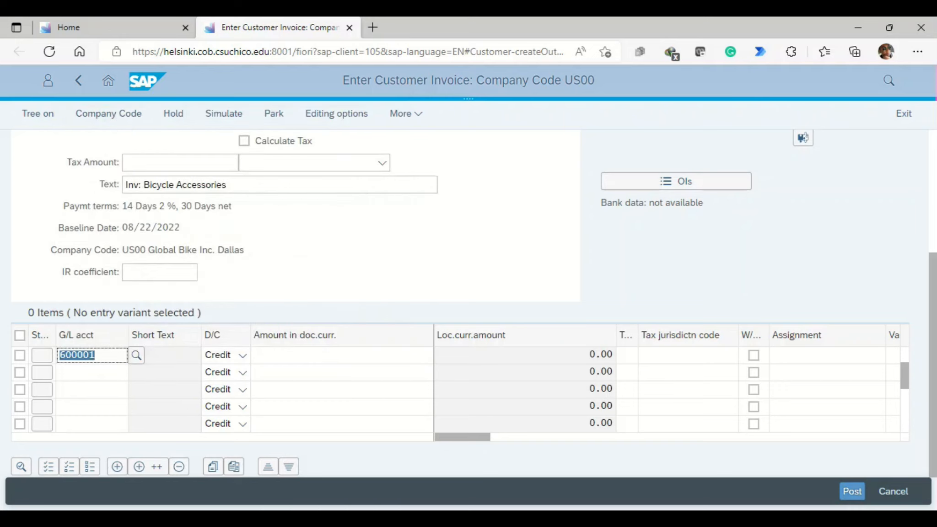
click(297, 356)
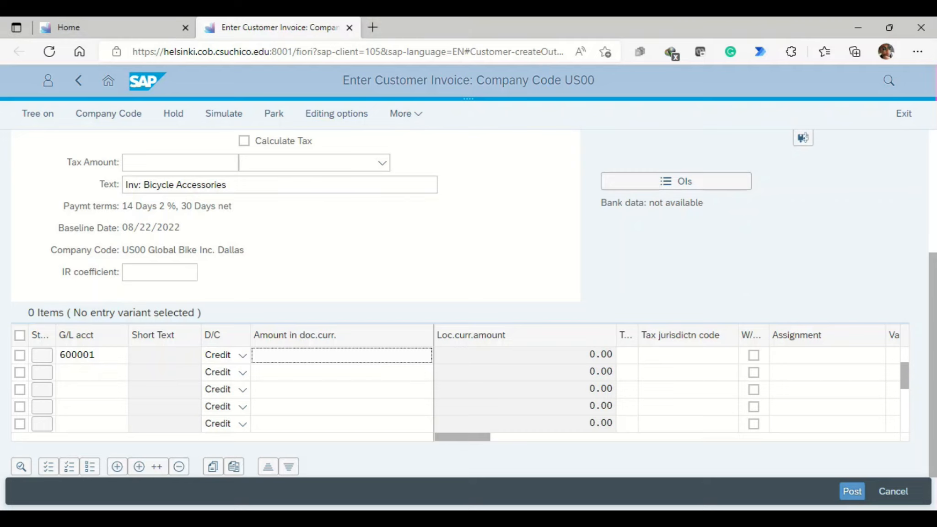
text(5000)
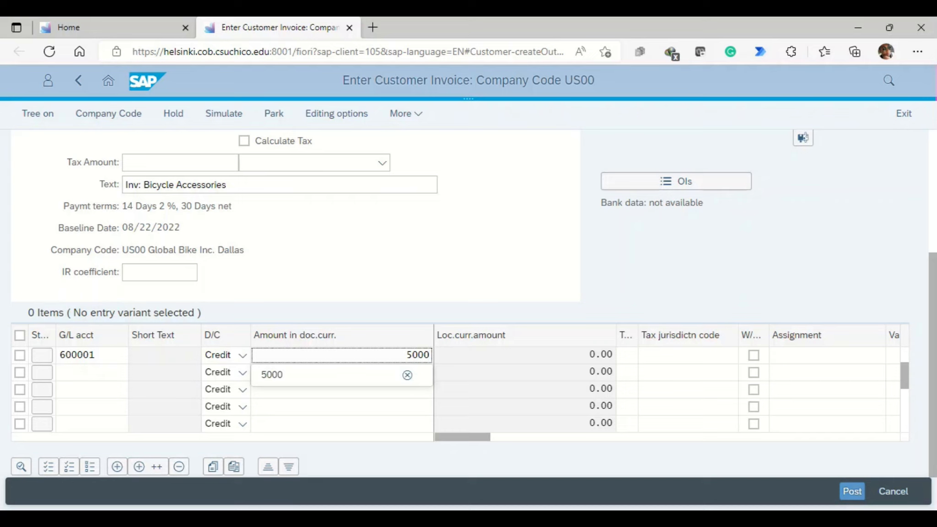
Step: Simulate the Motown Bikes invoice and post it
click(224, 113)
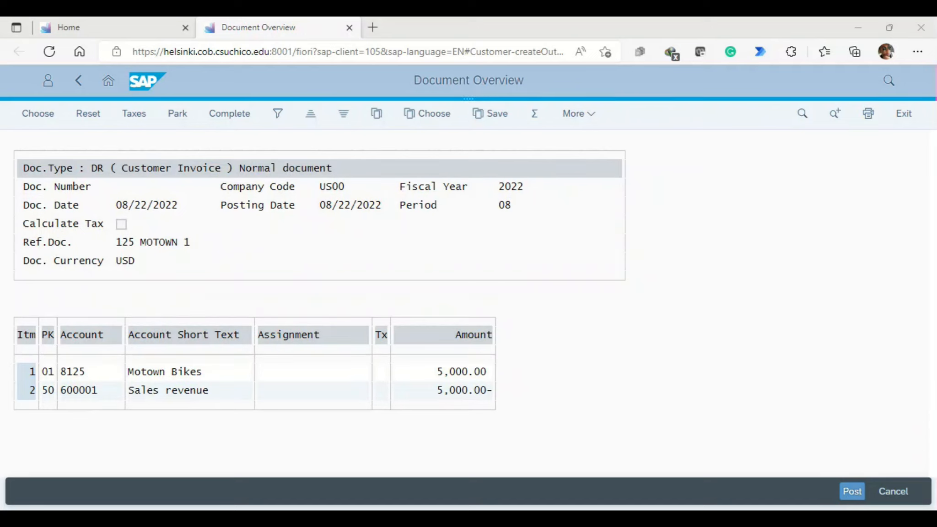
click(851, 491)
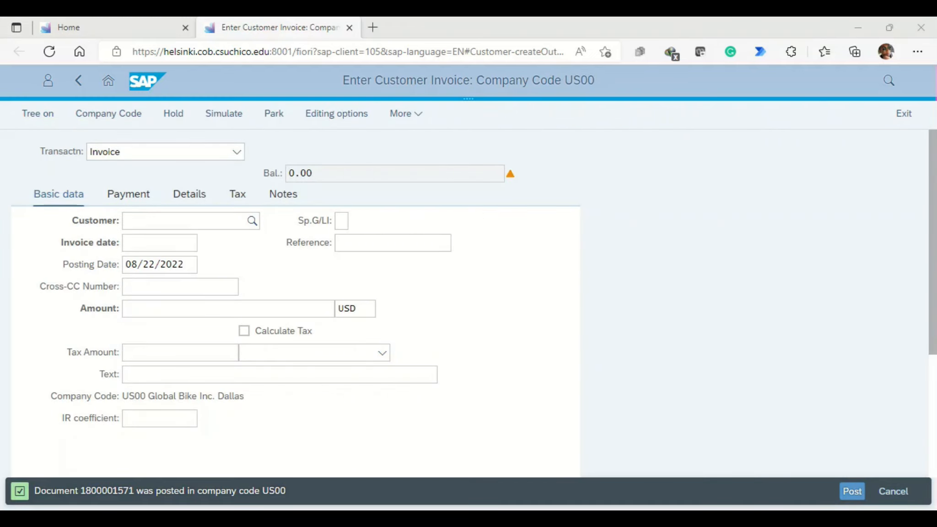
key(super+w)
Step: Start a second invoice with the Philly customer's number and the invoice date 08/22/2022
click(183, 221)
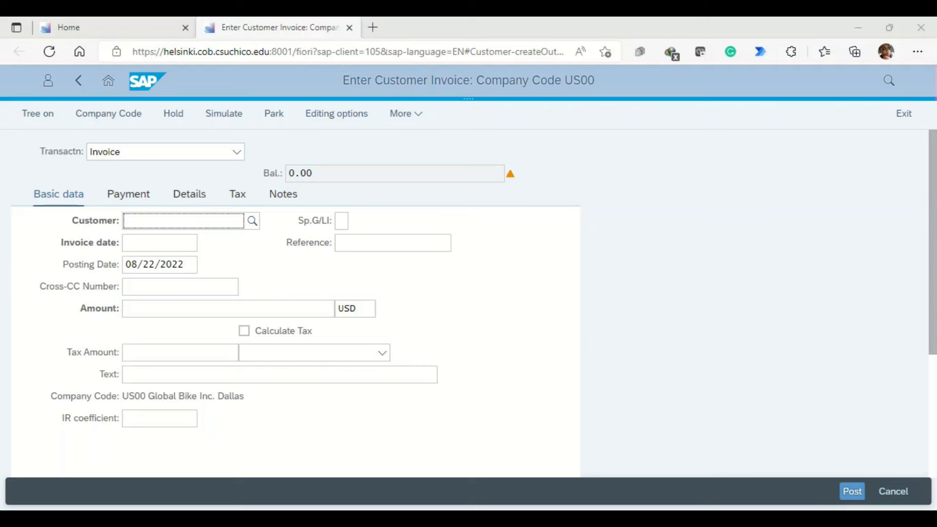
text(3125)
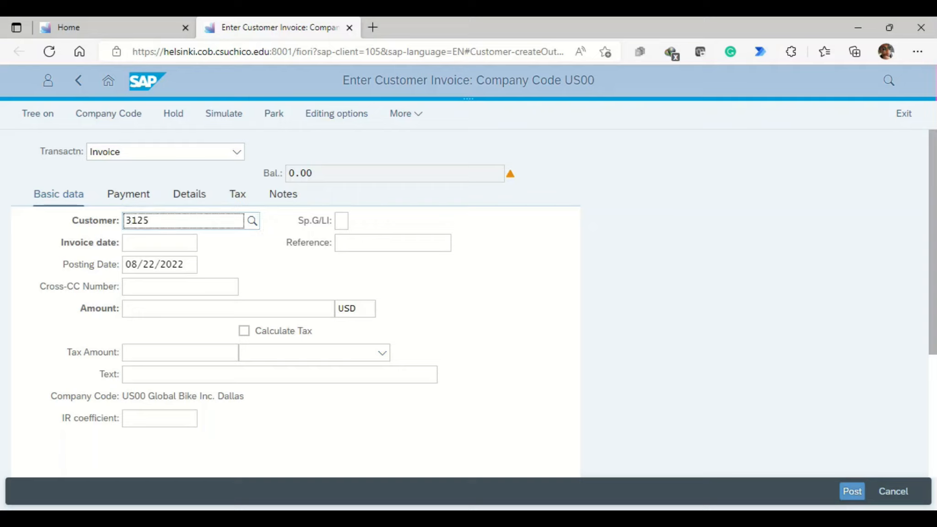
click(159, 243)
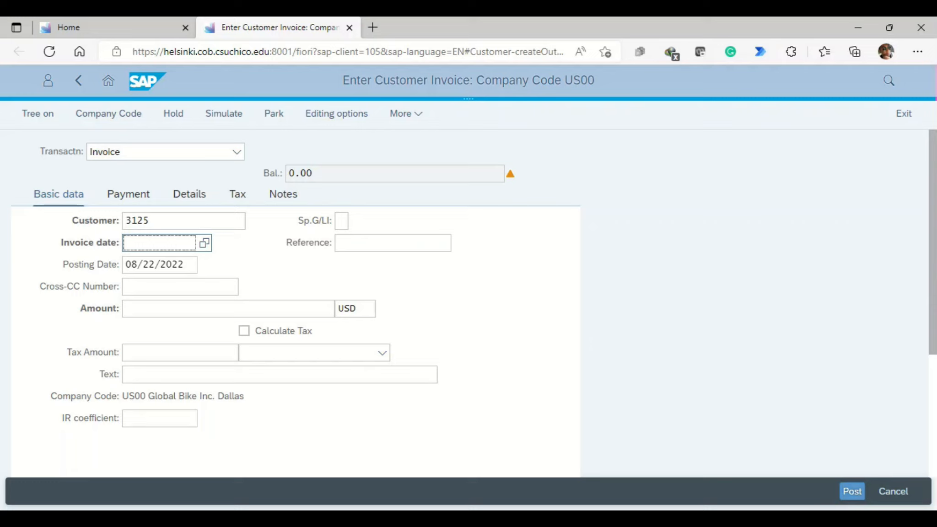
key(F4)
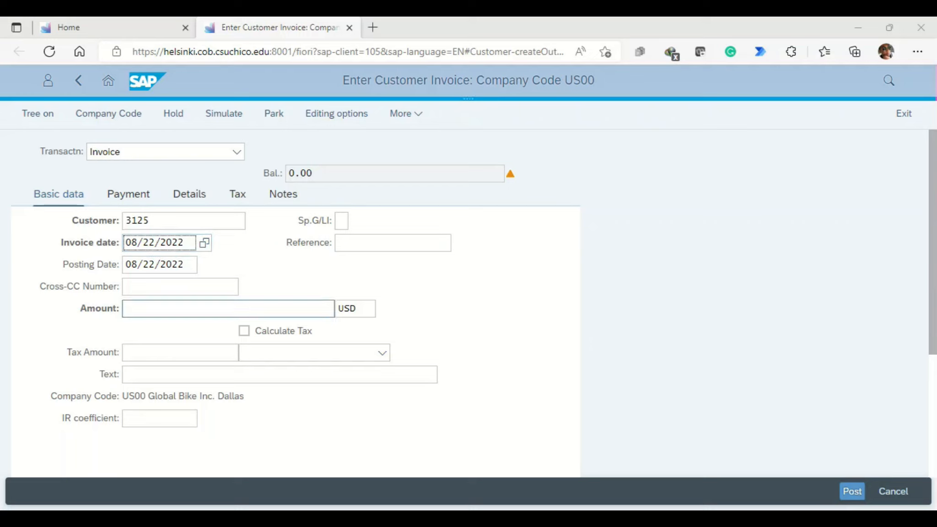
Step: Set the amount to 3500 USD, the reference to 125 Philly 1 and the text to Inv: Men´s Off Road Bike ORMN
click(161, 308)
text(3500)
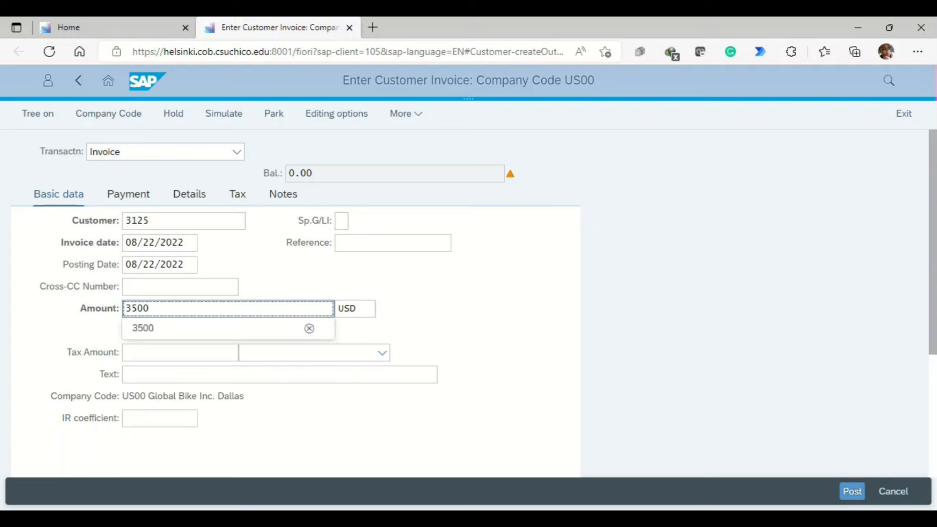
click(392, 242)
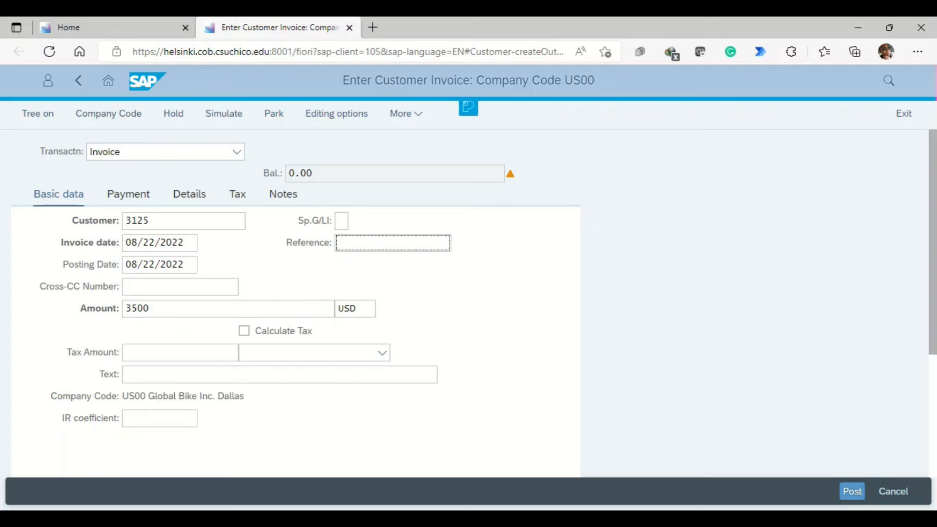
text(125 Philly 1)
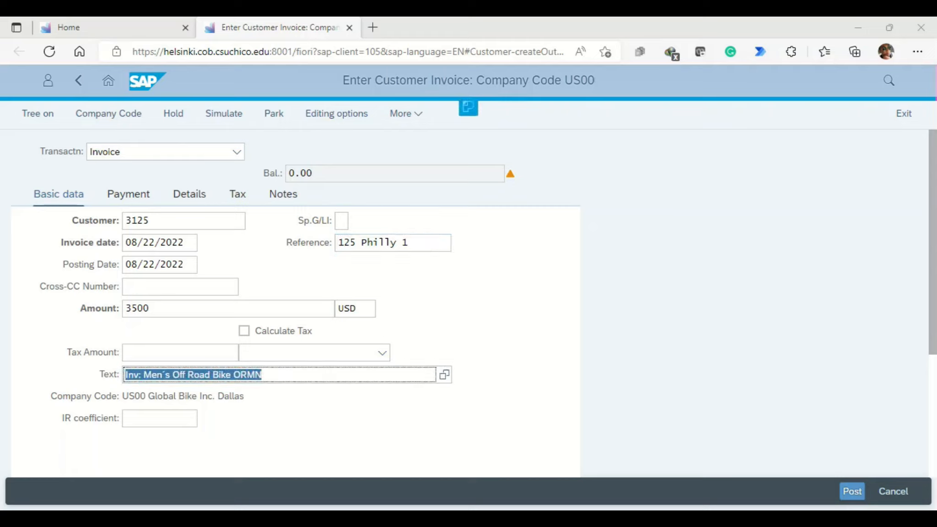
click(263, 374)
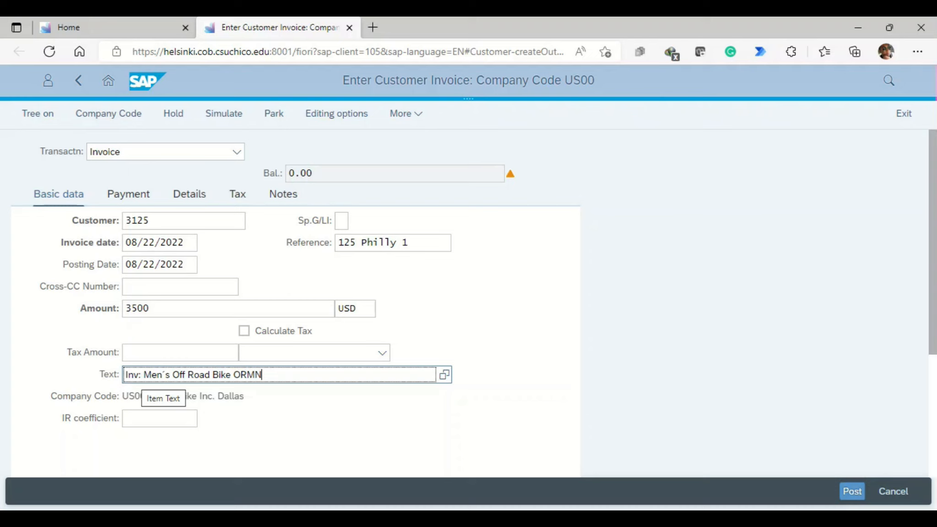
Step: Enter a credit line item of 3500 on G/L account 600001 and post the Philly invoice
scroll(457, 302, down, 3)
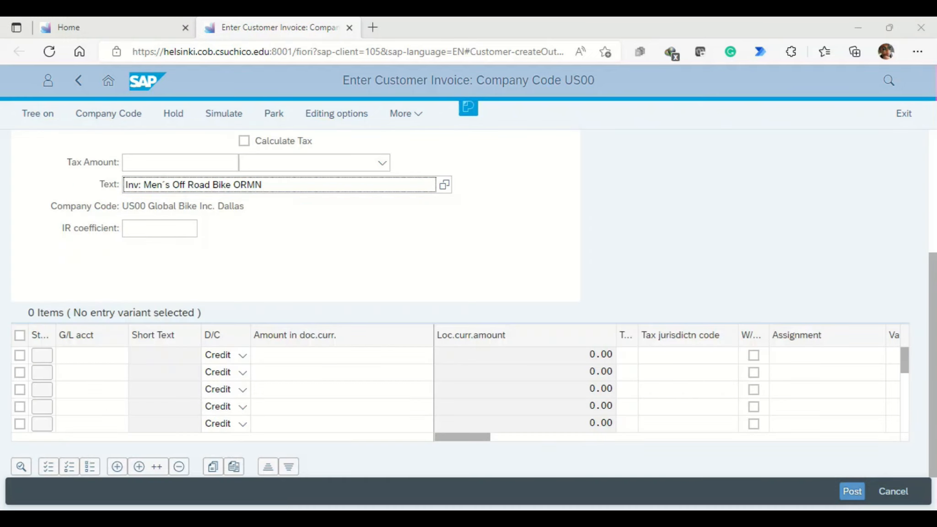
click(91, 356)
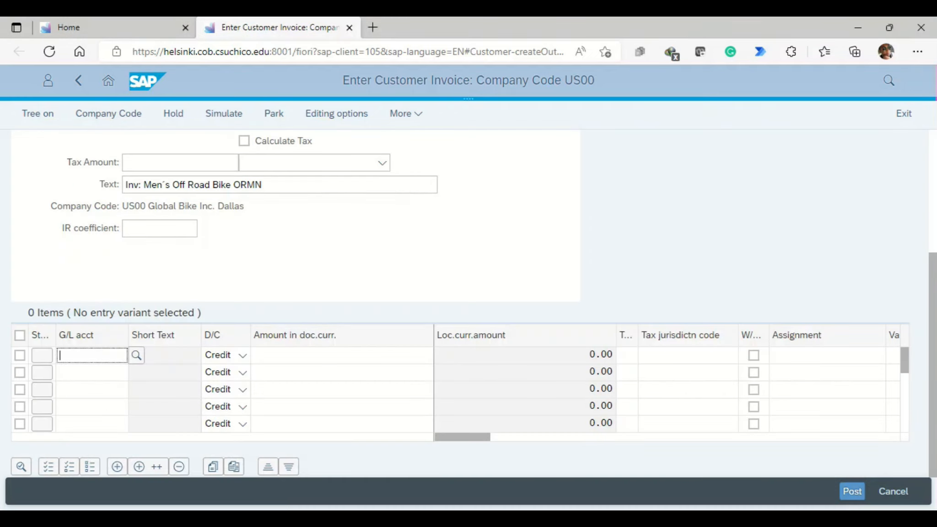
text(600001)
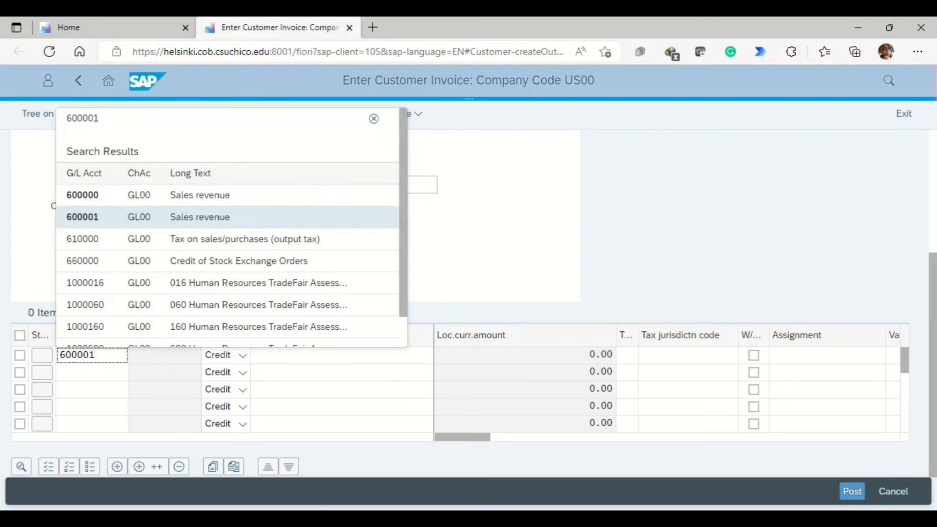
key(Return)
click(342, 355)
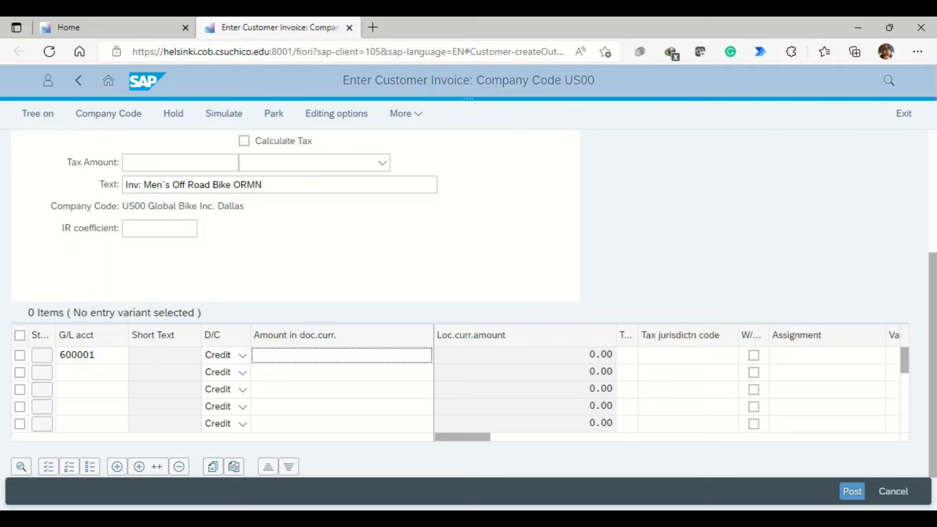
text(3500)
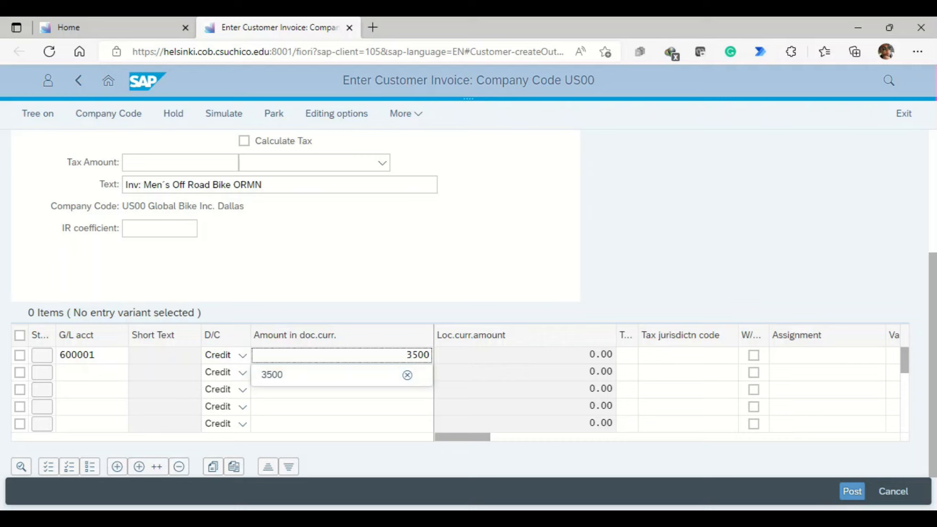
key(Return)
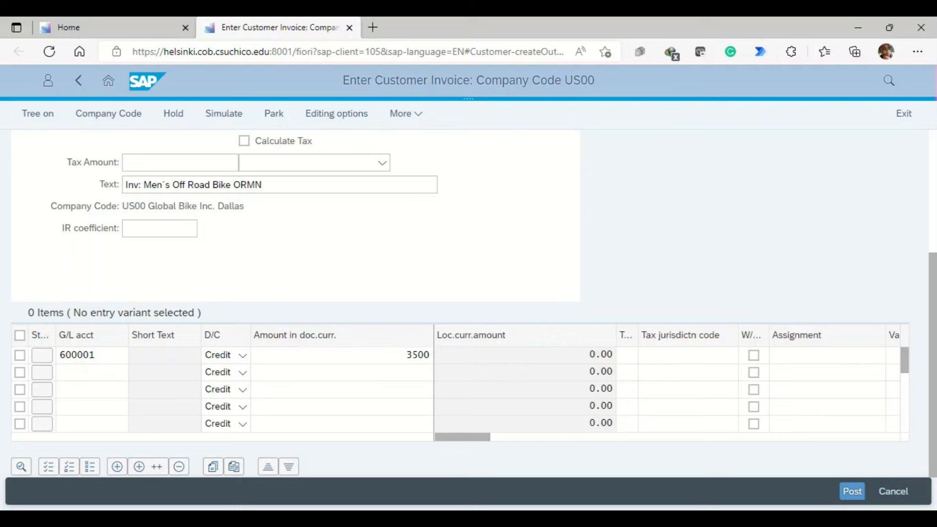
click(851, 491)
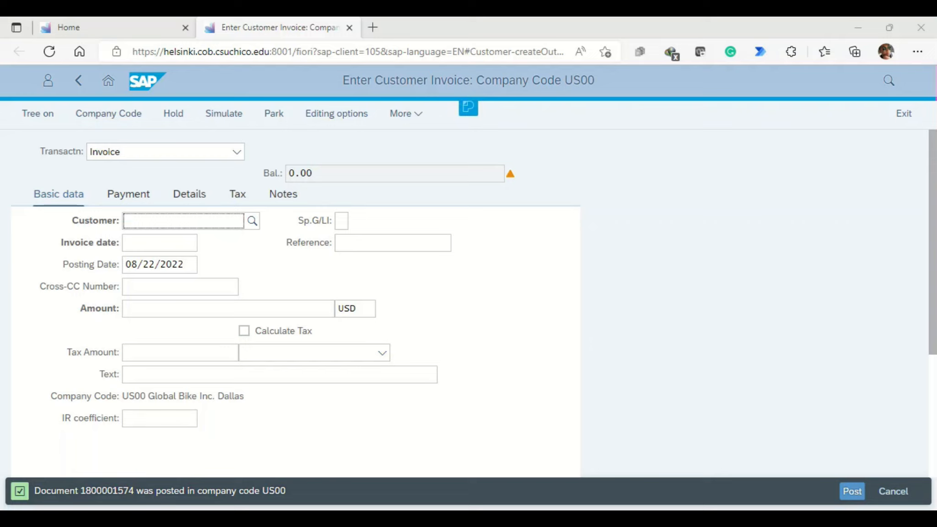
Step: Start a third invoice by finding and selecting Big Apple Bikes in New York City as its customer
click(183, 221)
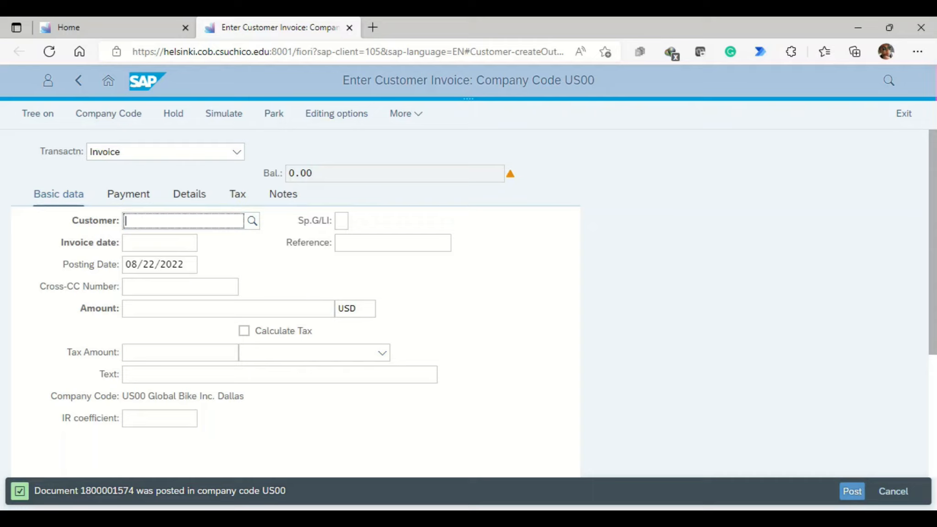
text(2125)
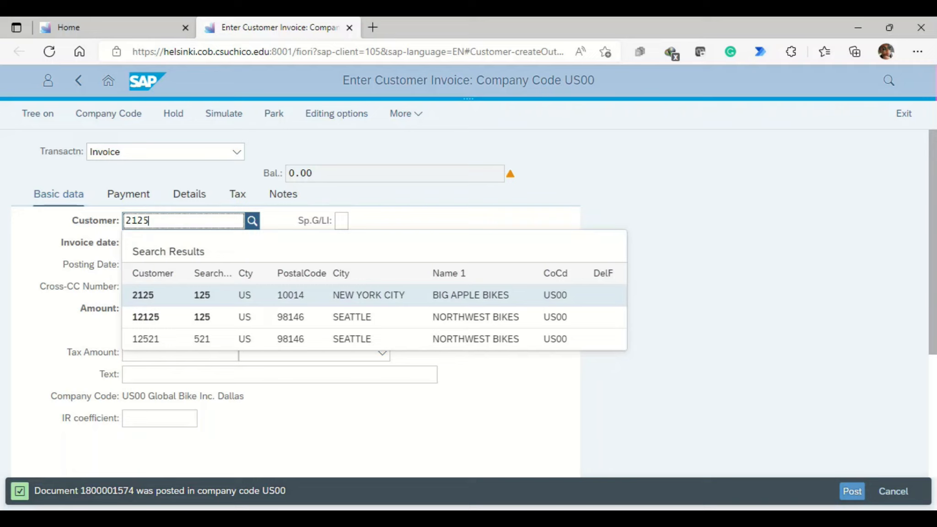
click(492, 297)
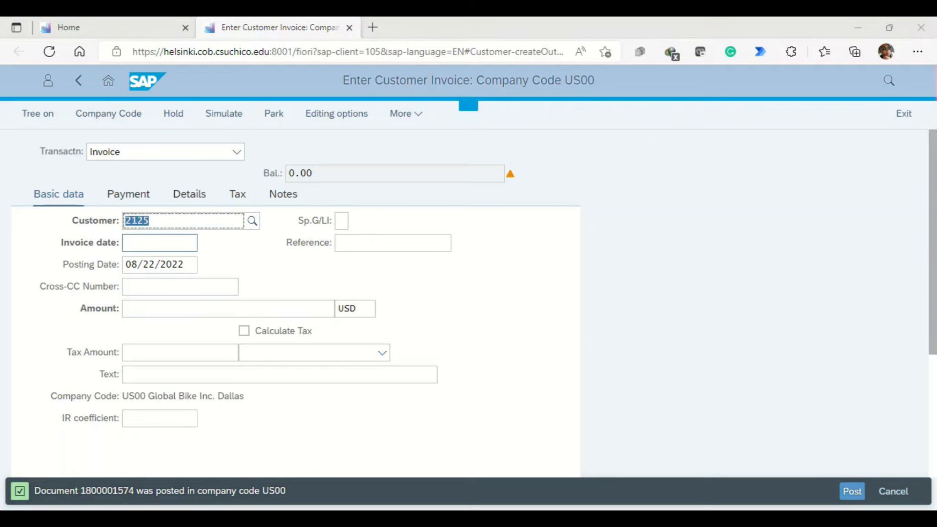
Step: Set the Big Apple Bikes invoice date to 08/22/2022 and the reference to 125 Apple 1
click(160, 243)
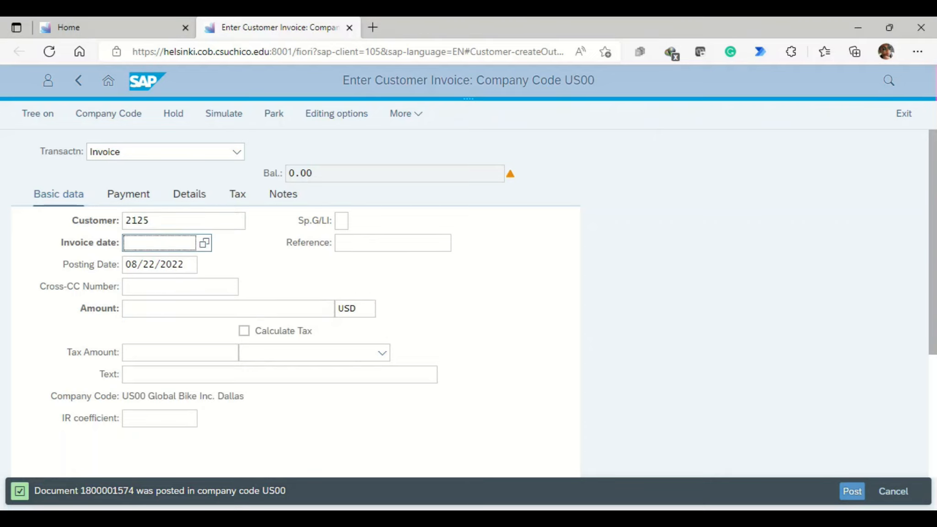
key(F4)
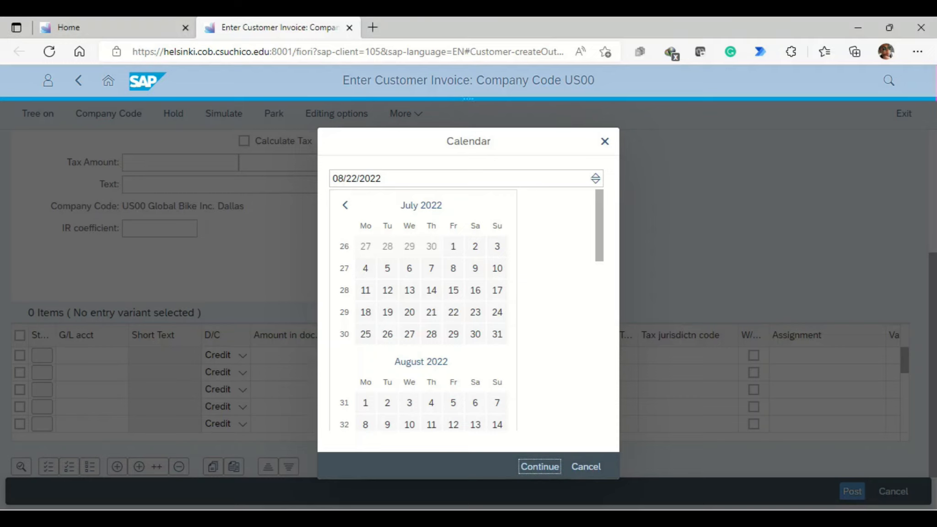
key(Return)
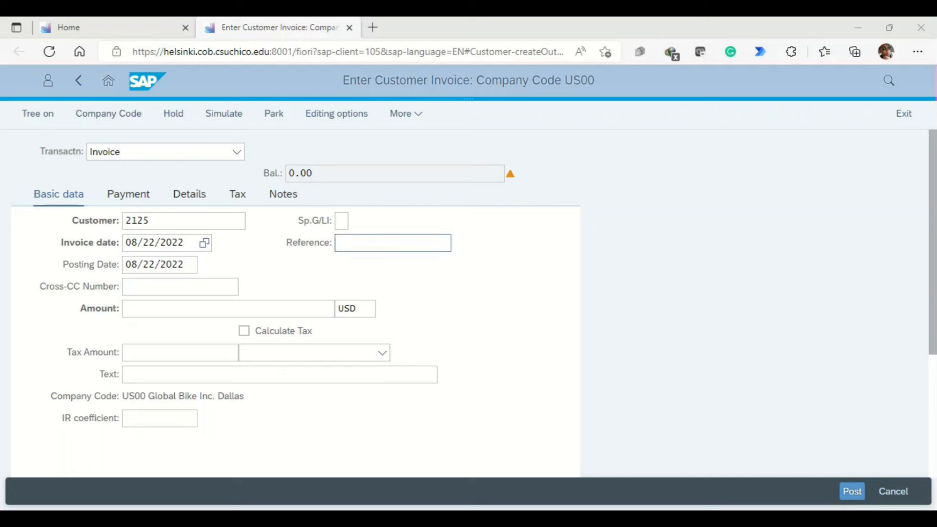
click(393, 243)
text(125 Apple 1)
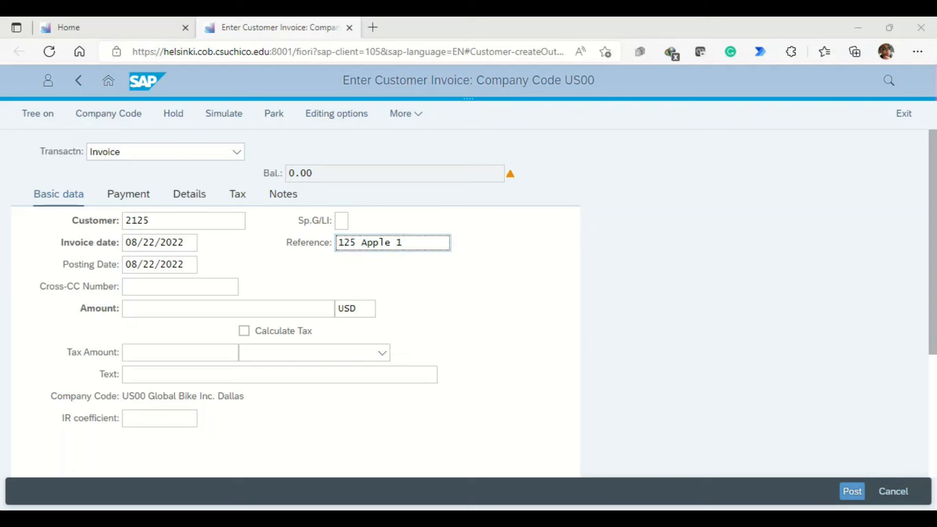
Step: Set the invoice amount to 6000 USD and the text to Inv: Professional Touring Bike-Red PRTR3
click(228, 308)
text(6000)
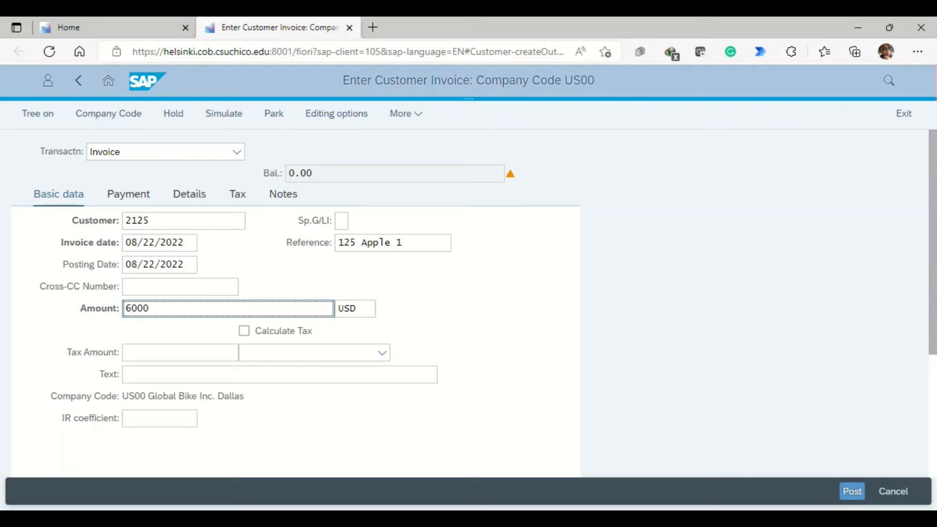
click(280, 375)
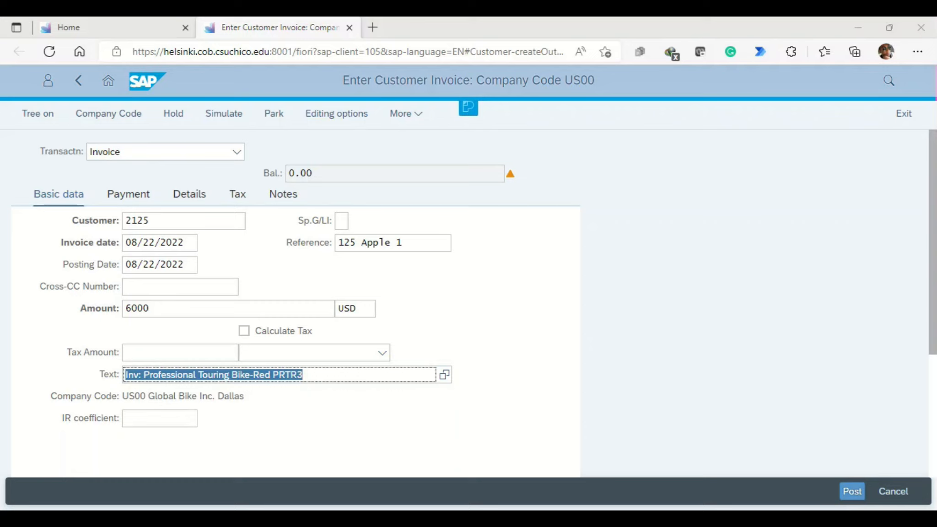
click(283, 396)
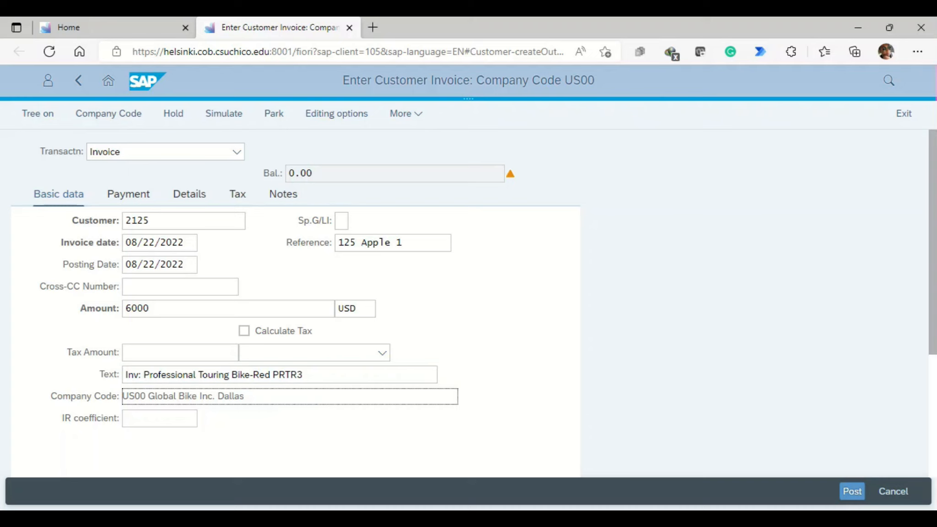
Step: Enter a credit line item of 6000 on G/L account 600001 and post the Big Apple Bikes invoice
scroll(468, 302, down, 4)
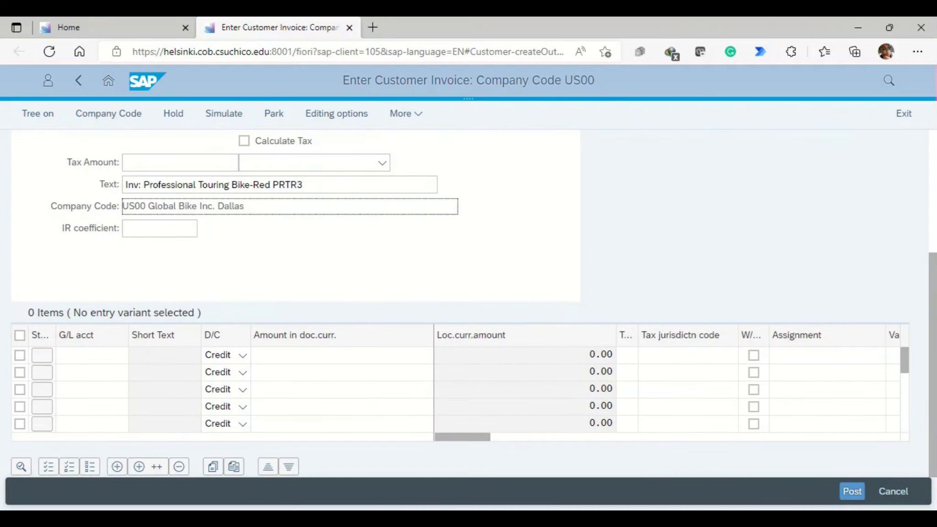
click(91, 355)
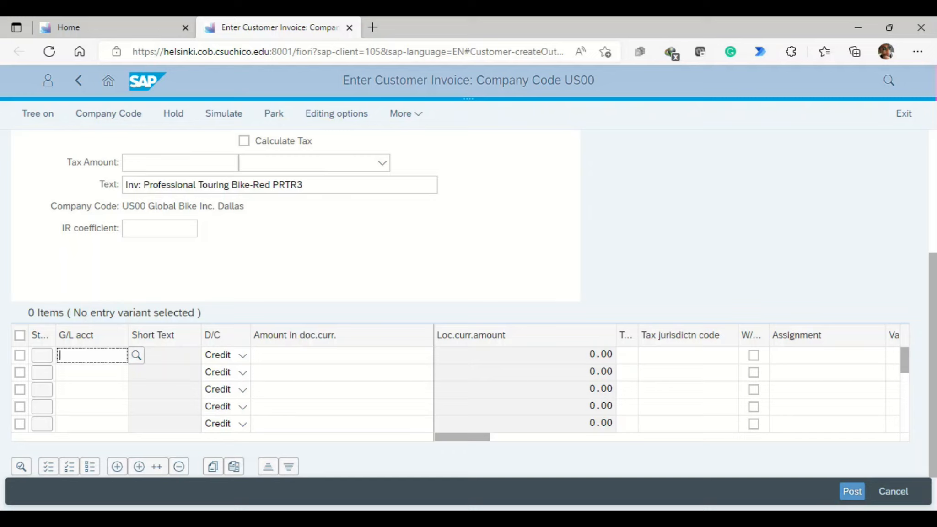
text(600001)
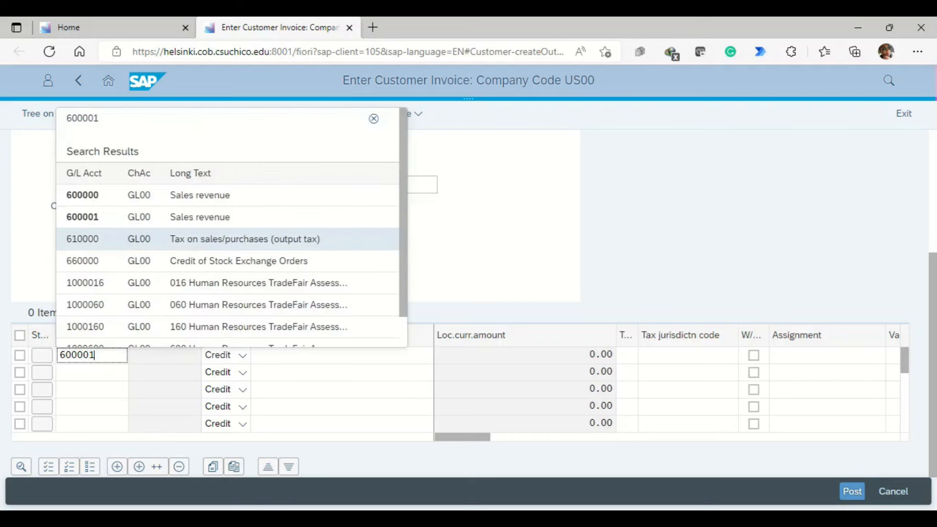
key(Return)
click(341, 355)
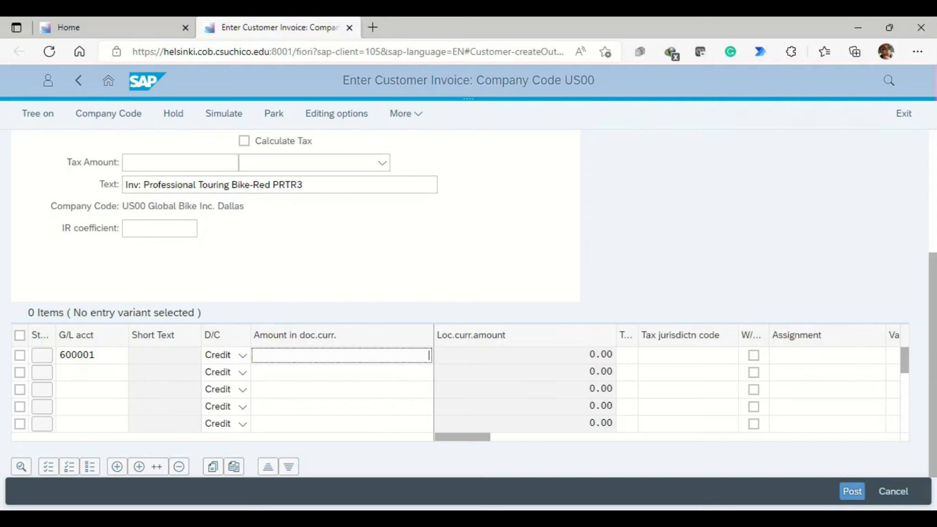
text(6000)
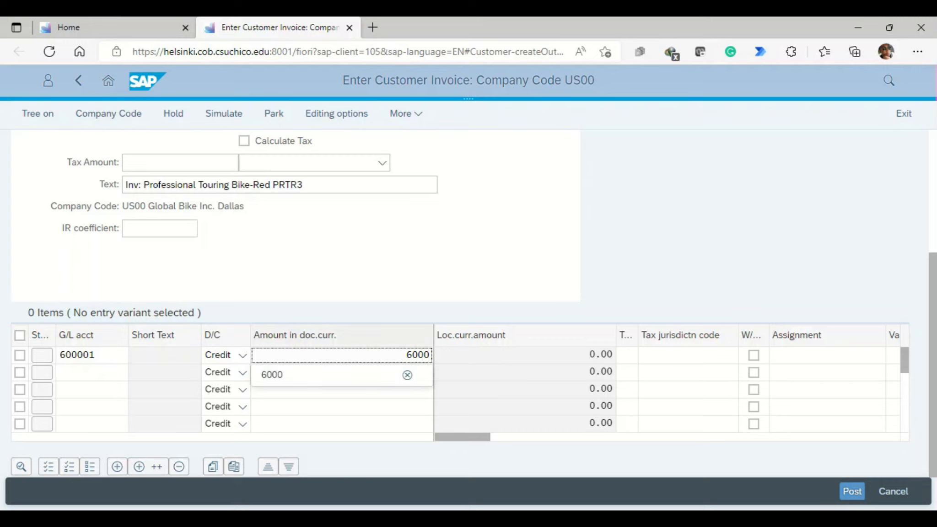
key(Return)
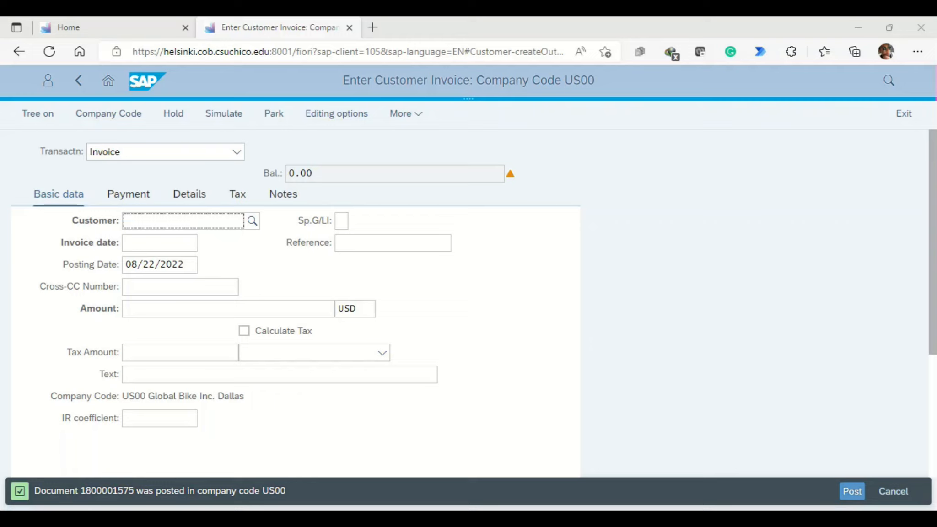
Step: Start a fourth invoice with Peachtree Bikes in Atlanta as its customer and 08/22/2022 as the invoice date
text(4)
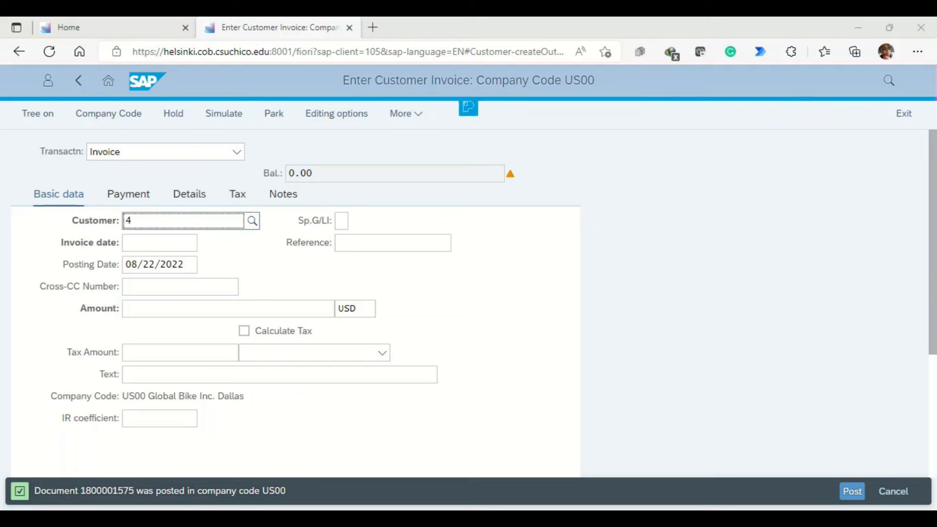
text(125)
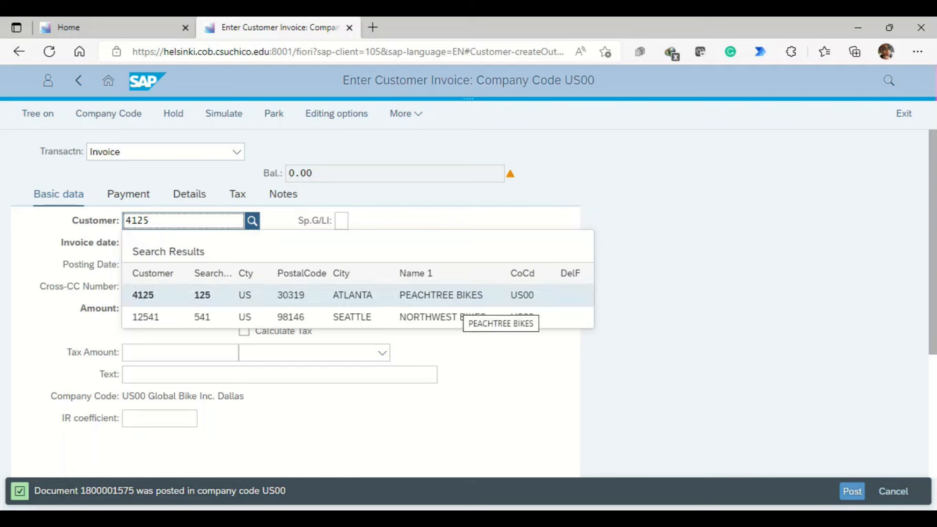
key(Return)
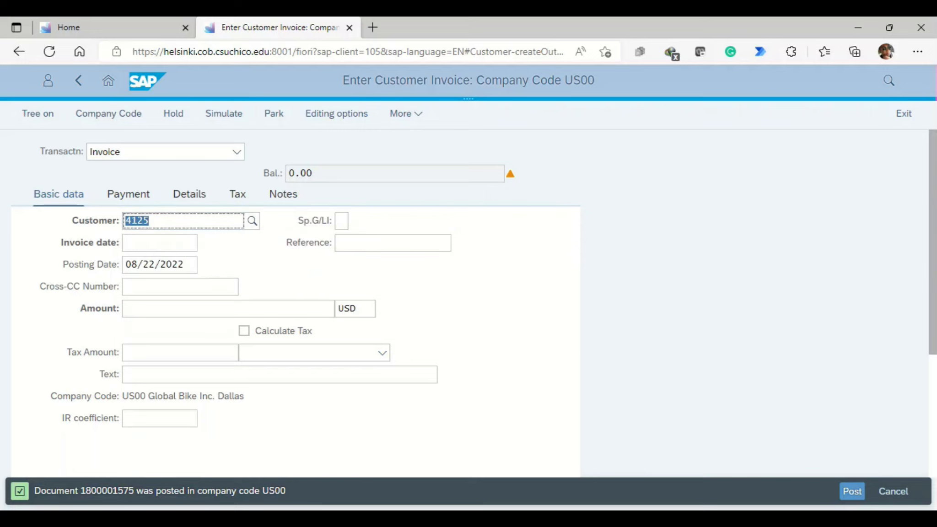
click(160, 243)
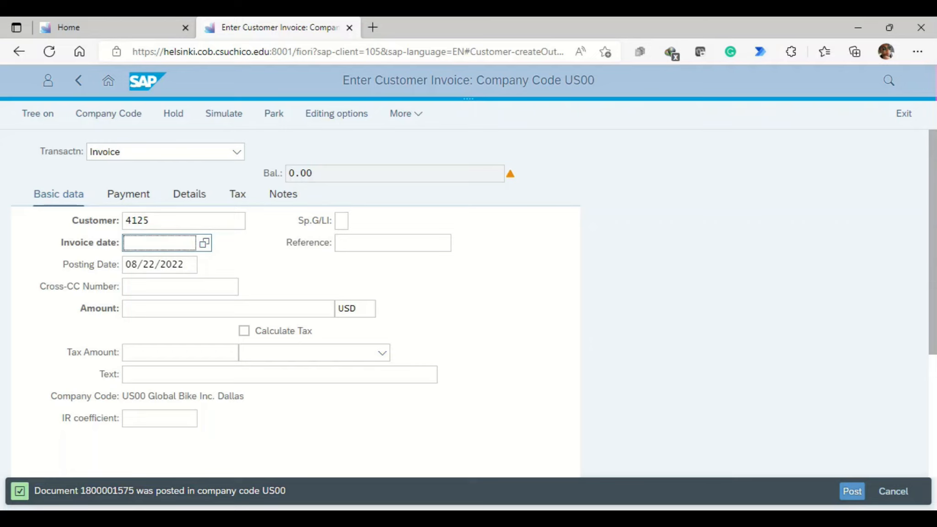
key(F4)
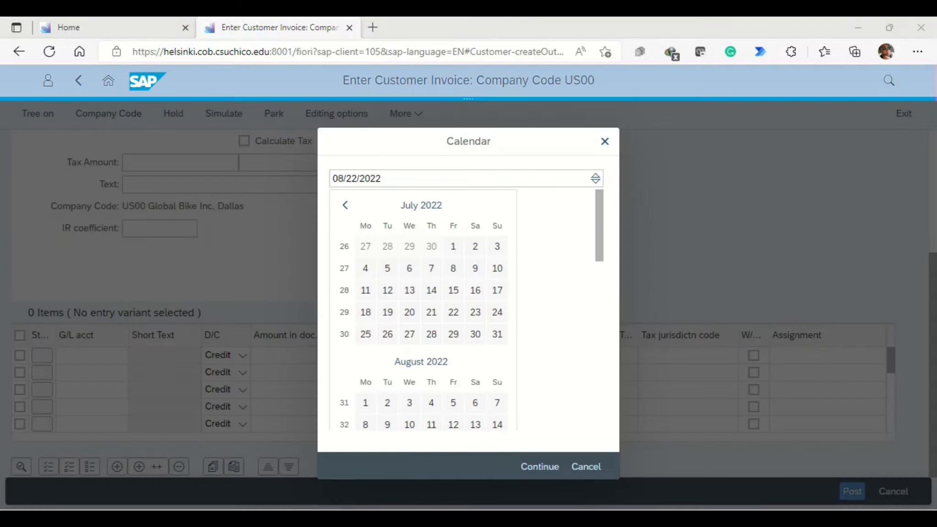
click(539, 467)
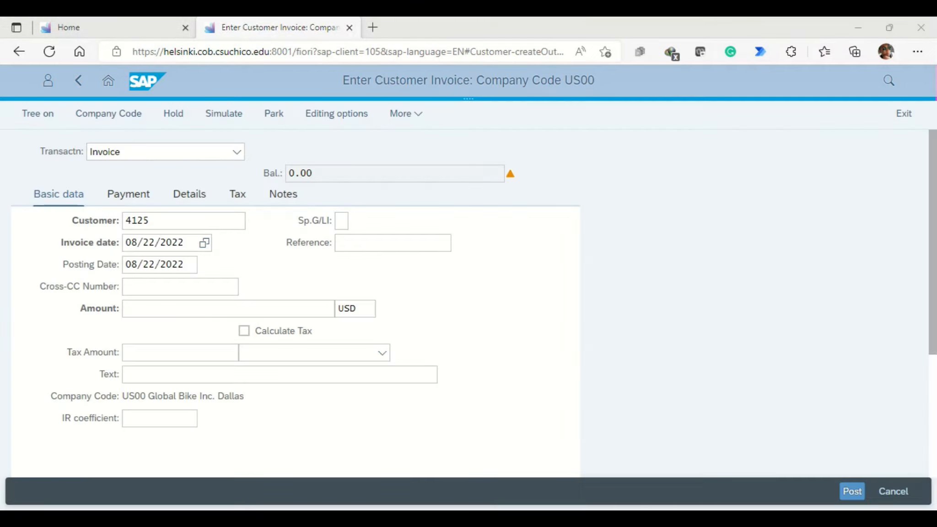
Step: Set the reference to 125 Peachtree 1, the amount to 10,000 USD and the text to Inv: Helmet RHMT & OHMT
click(392, 243)
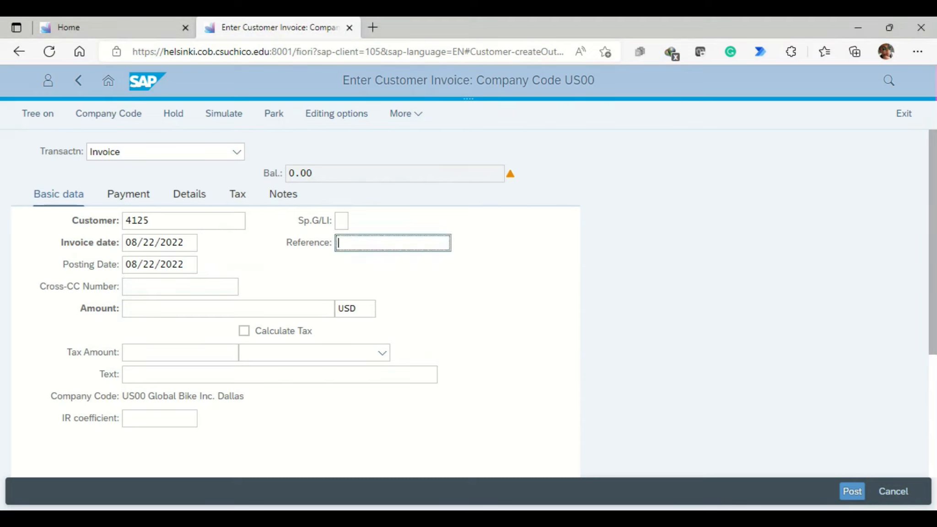
text(125 Peachtree 1)
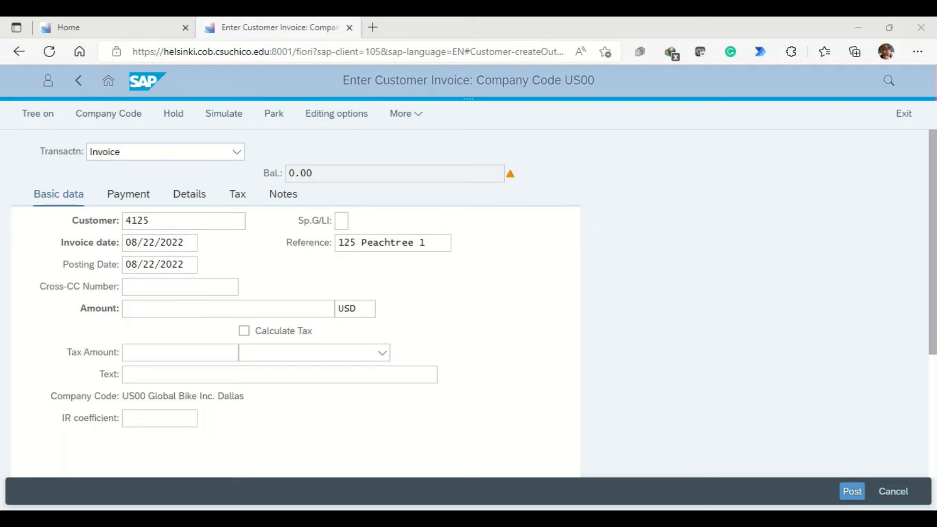
click(228, 309)
text(10,)
text(00)
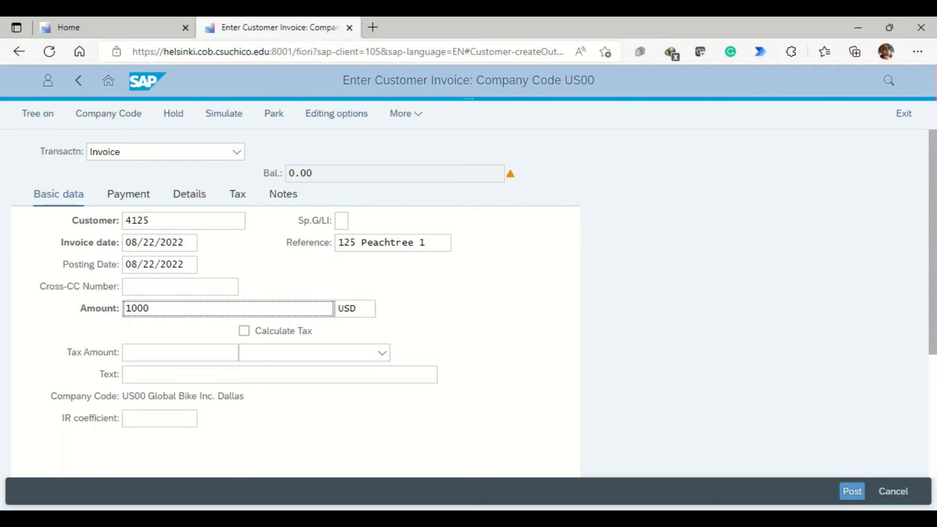
text(0)
key(Return)
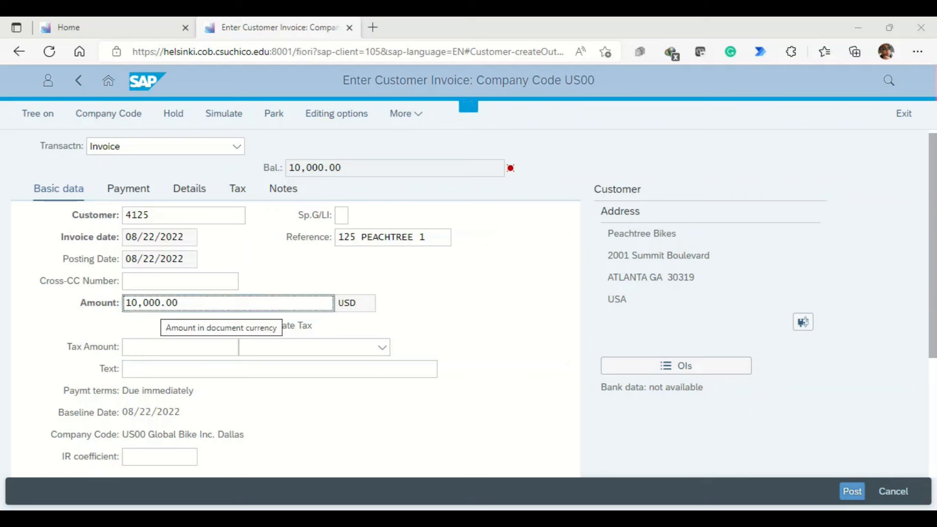
click(182, 369)
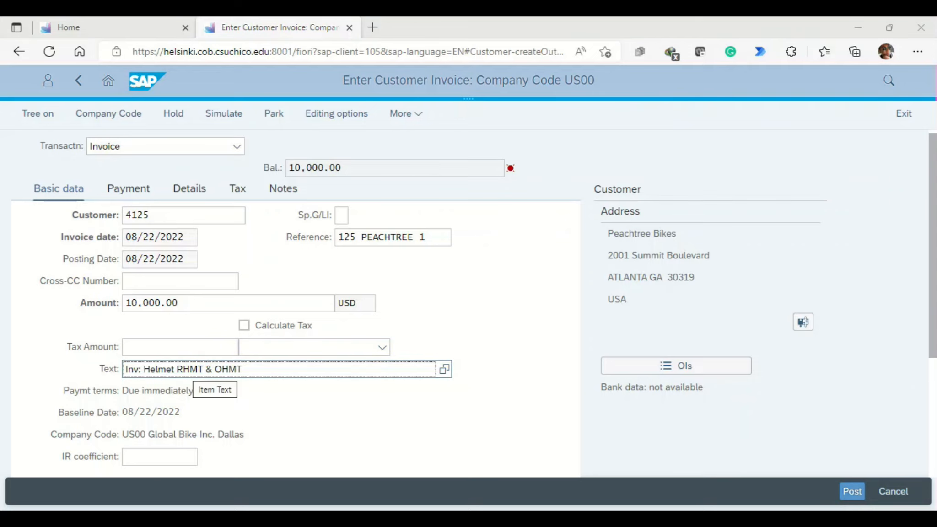
Step: Enter a credit line item of 10000 on G/L account 600001 and post the Peachtree Bikes invoice
scroll(468, 302, down, 2)
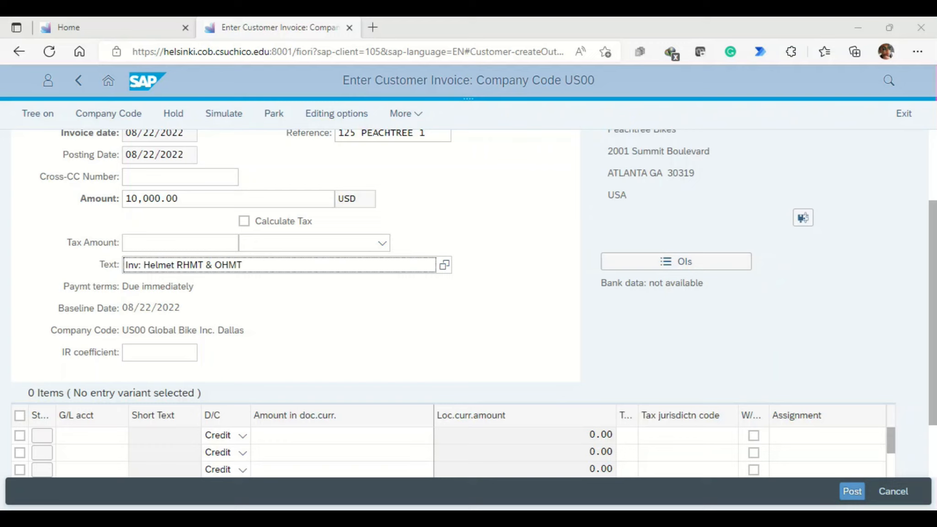
click(92, 435)
text(60000)
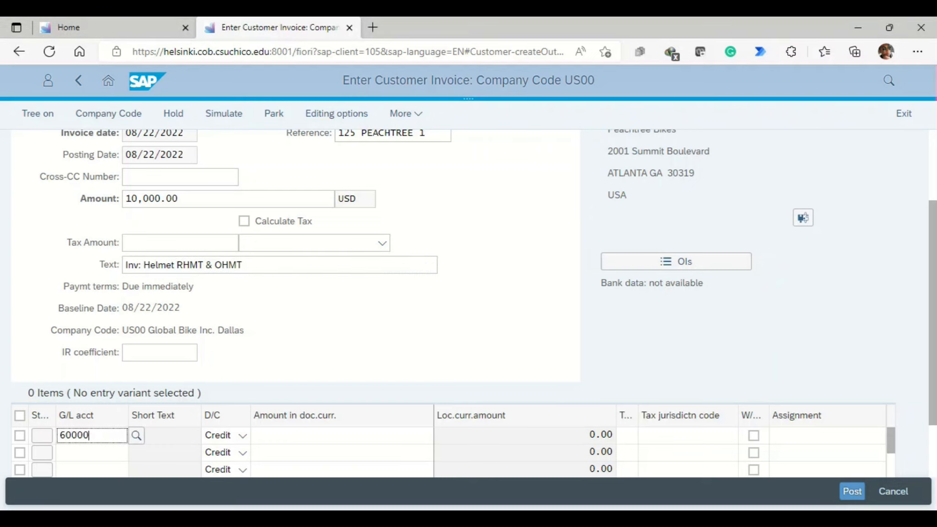
text(1)
click(342, 436)
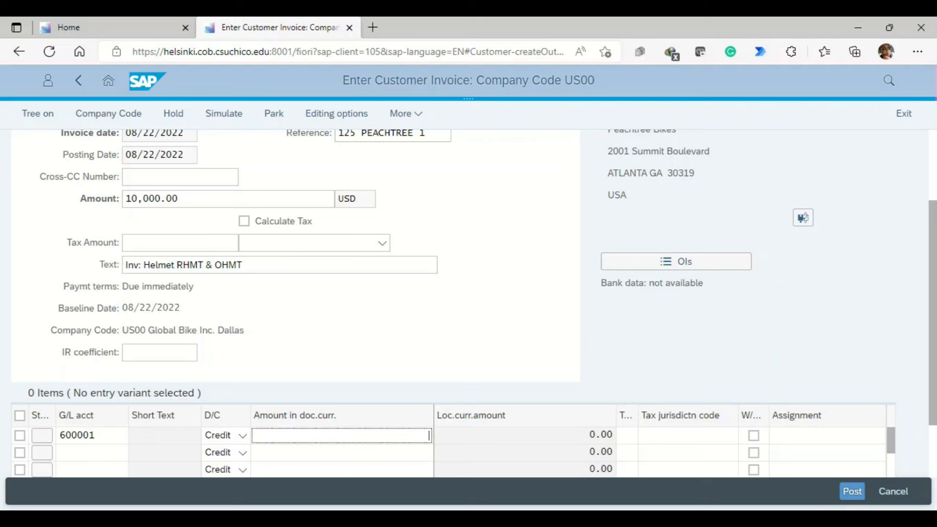
text(10000)
key(Return)
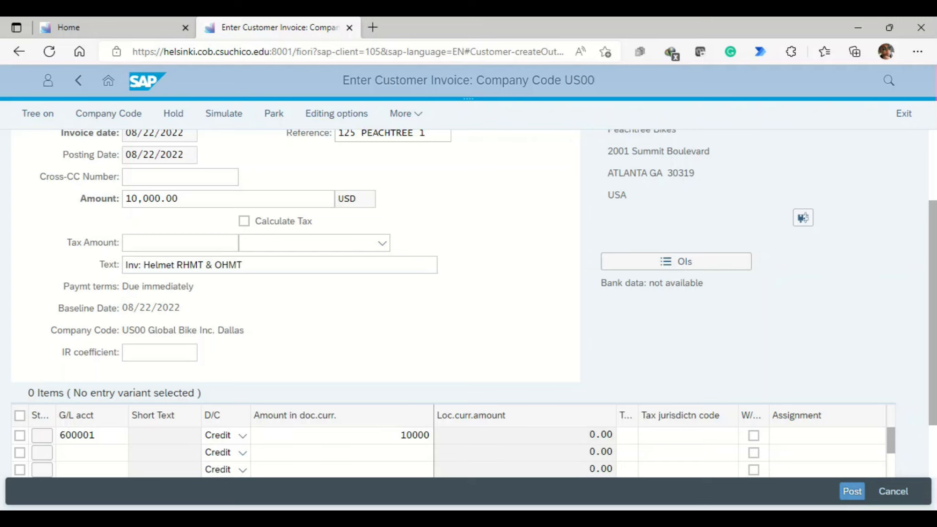
click(851, 490)
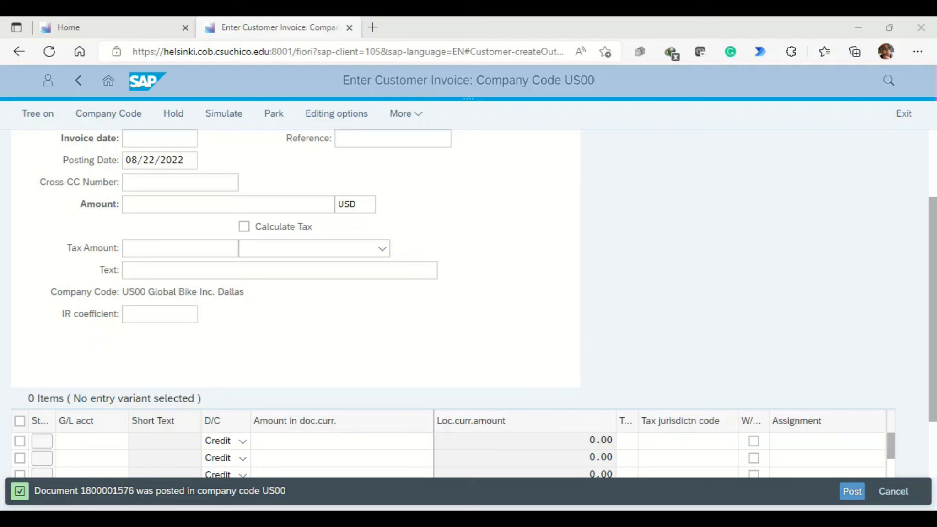
Step: Start a fifth invoice by entering the customer number of Windy City Bikes in Chicago
key(super+w)
scroll(466, 302, up, 3)
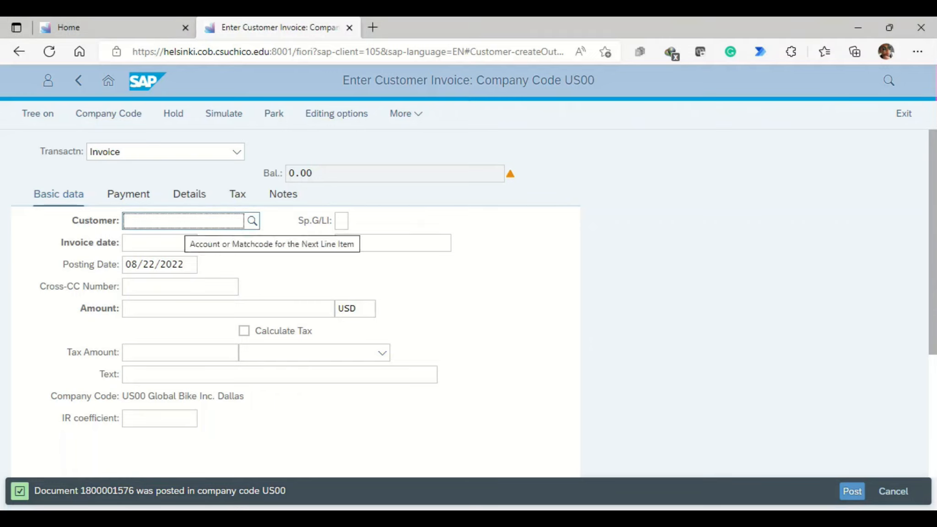
text(6)
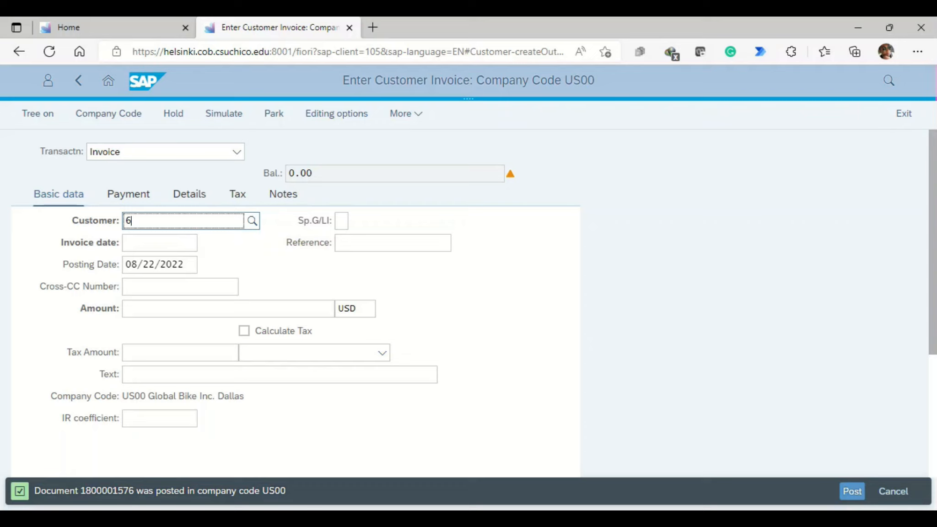
text(125)
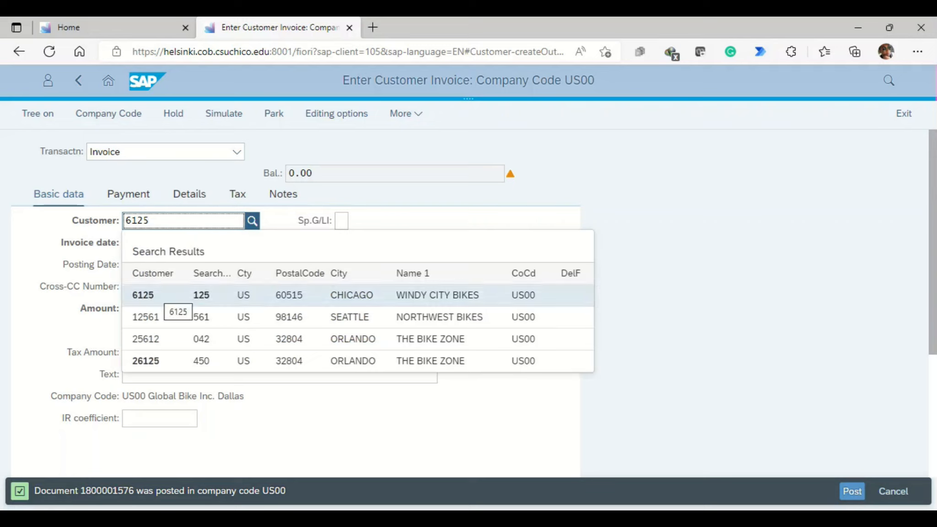
click(164, 295)
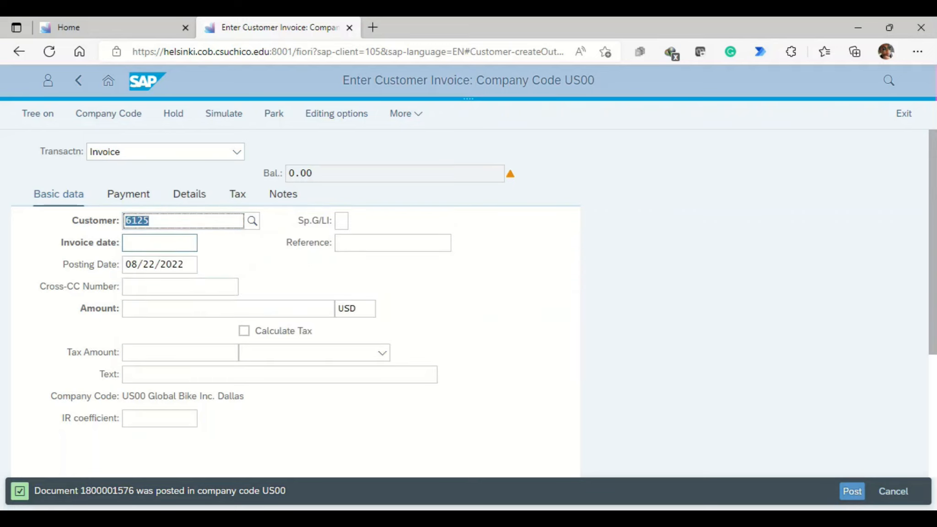
click(160, 243)
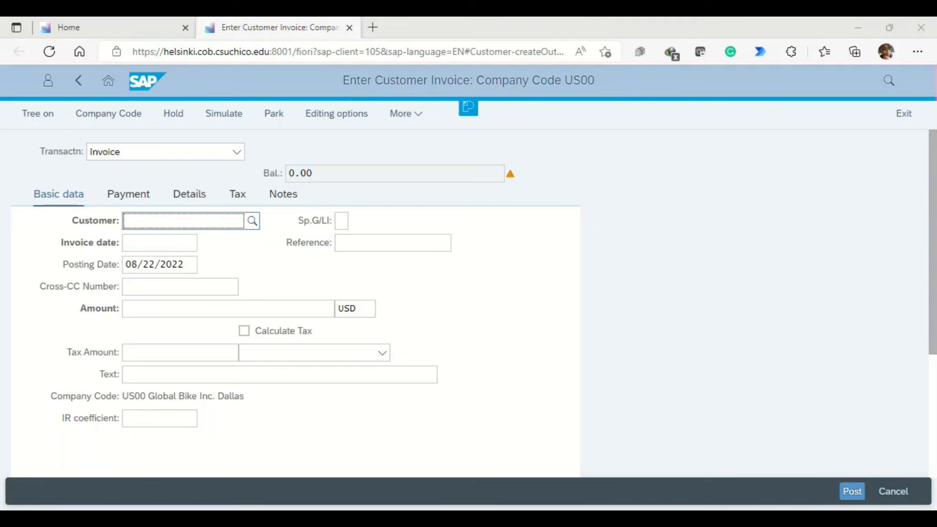
text(6125)
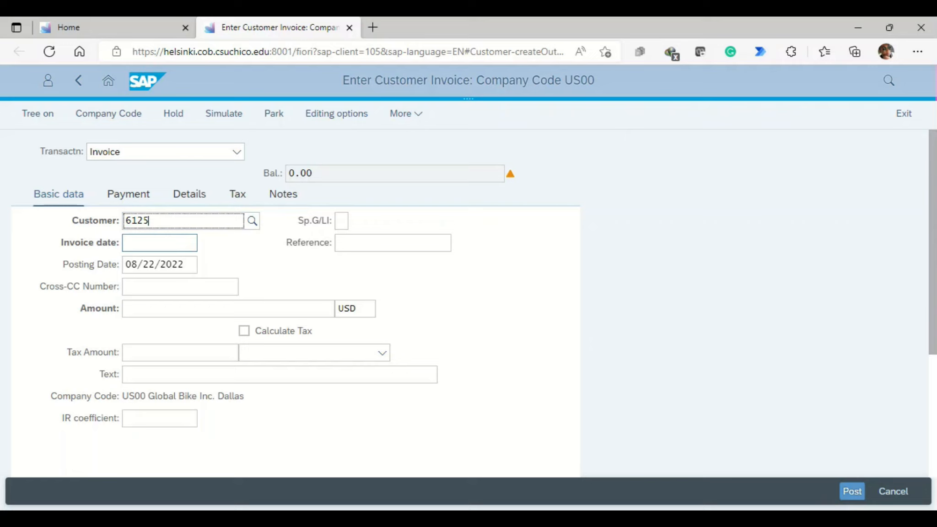
Step: Set the Windy City Bikes invoice date to 08/22/2022 and the reference to 125 Windy 1
click(159, 243)
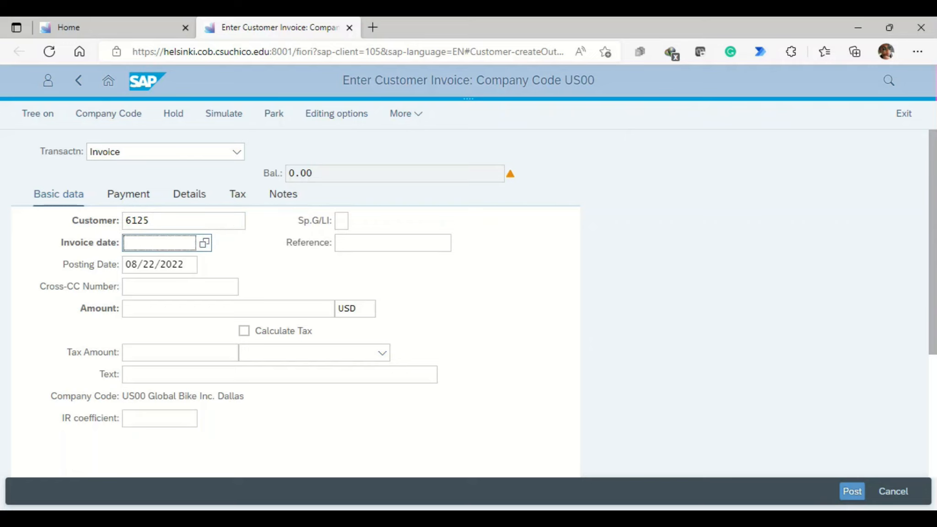
key(F4)
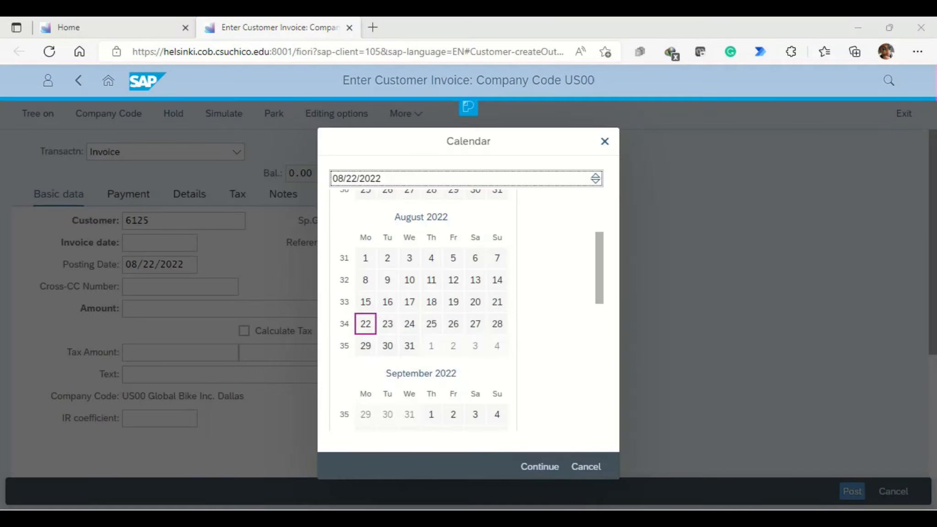
click(540, 466)
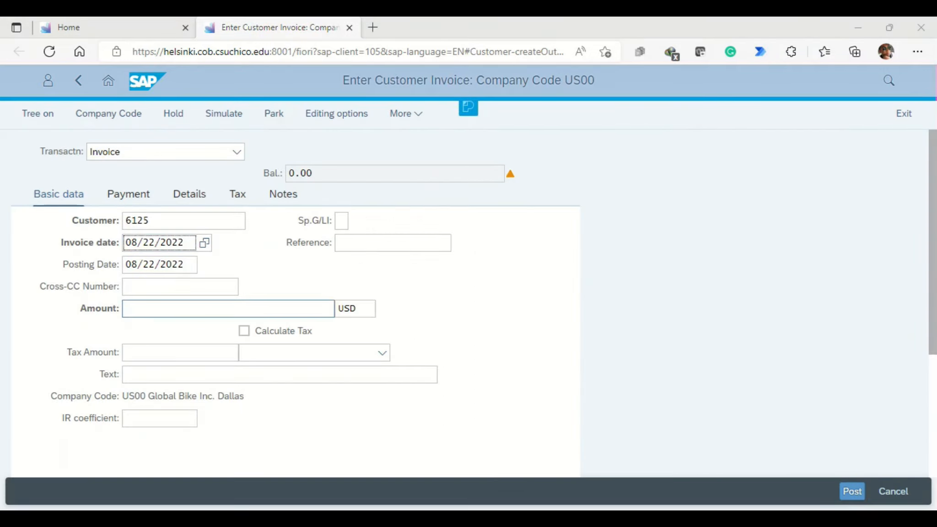
click(375, 242)
text(125)
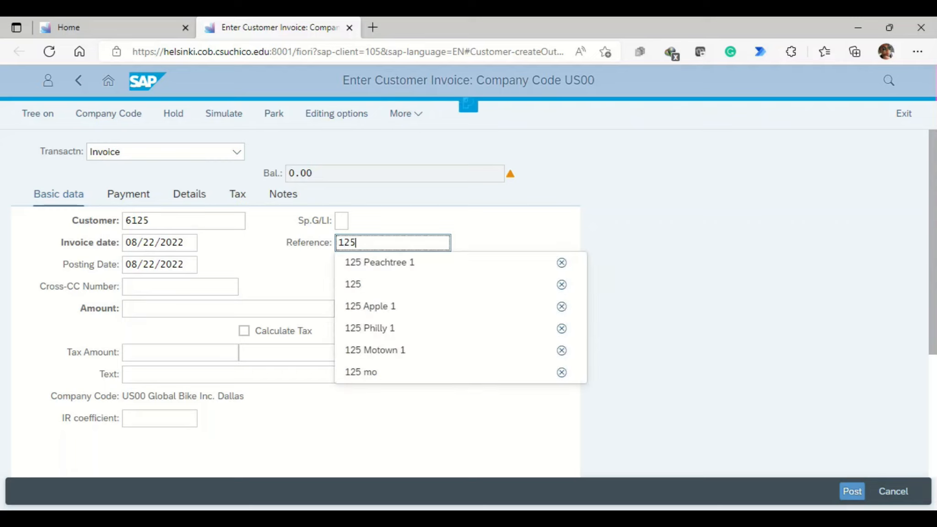
text( Windy 1)
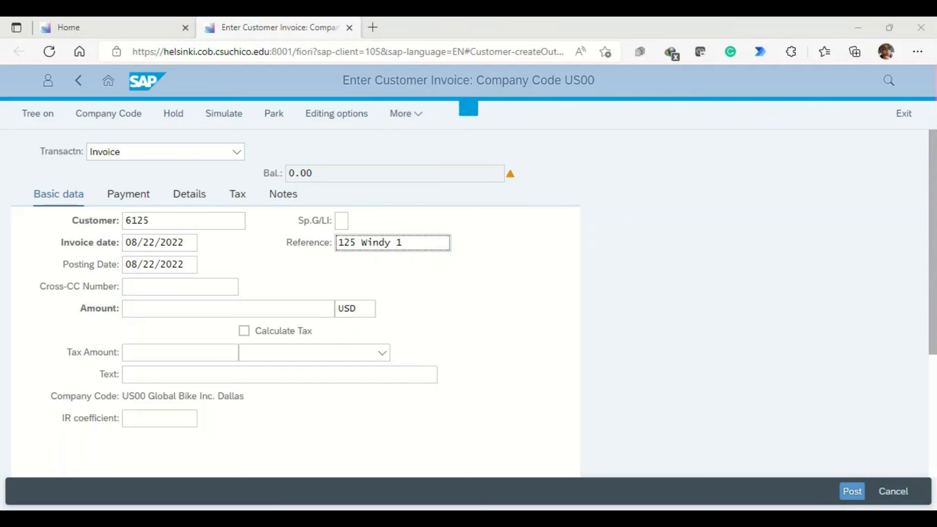
Step: Set the invoice amount to 4000 USD and the text to Inv: Bike & Accessories DXTR1, BOTL
click(205, 308)
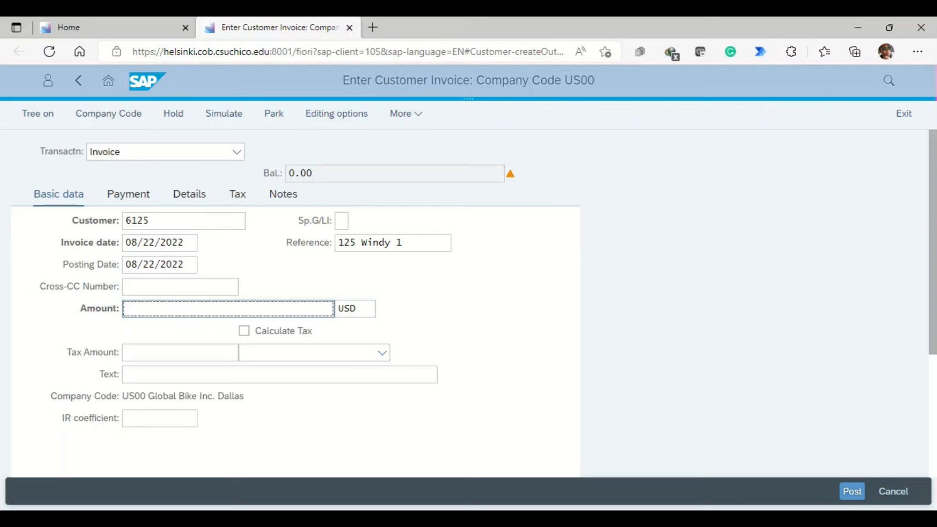
text(4000)
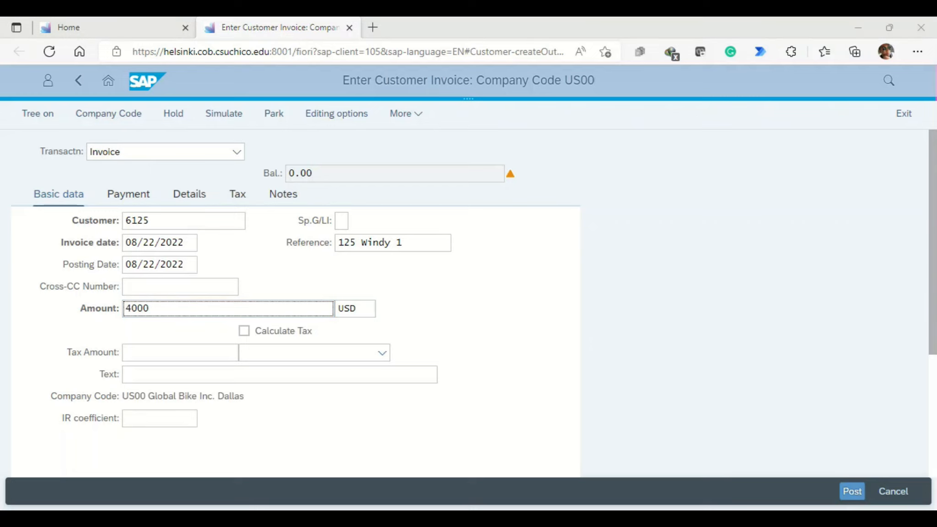
click(192, 374)
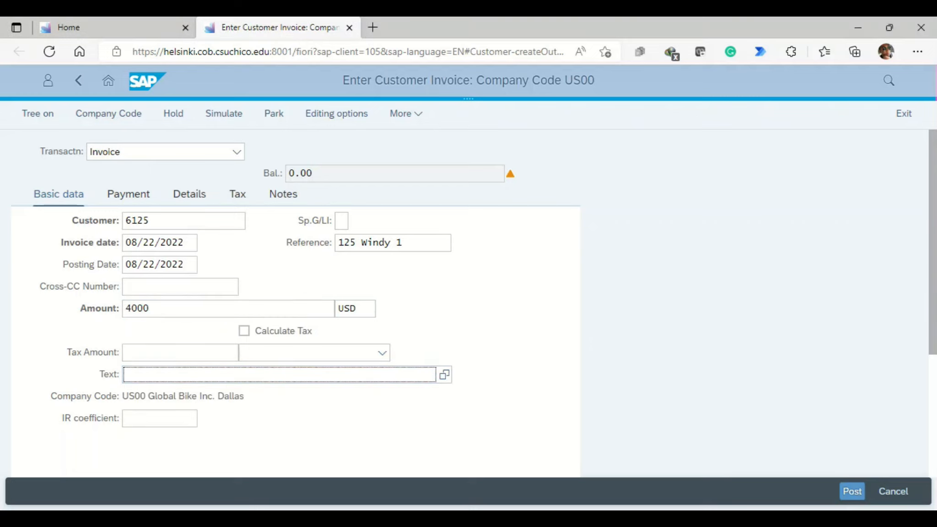
text(Inv: Bike & Accessories DXTR1, BOTL)
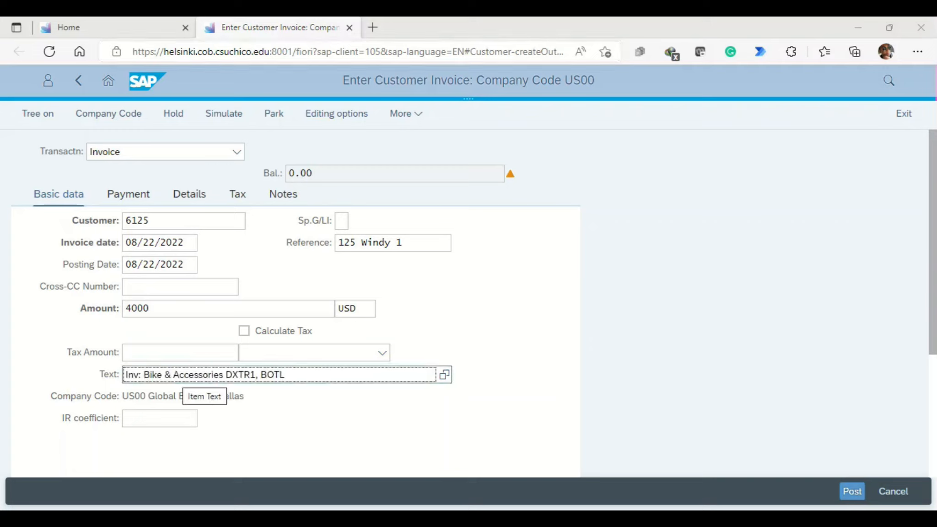
Step: Enter a credit line item of 4000 on G/L account 600001 and post the Windy City Bikes invoice
scroll(469, 302, down, 3)
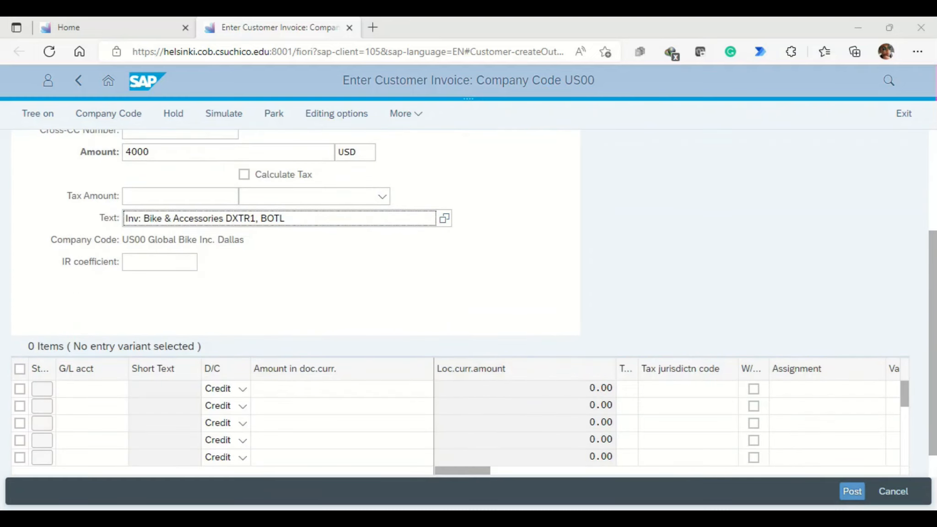
click(92, 389)
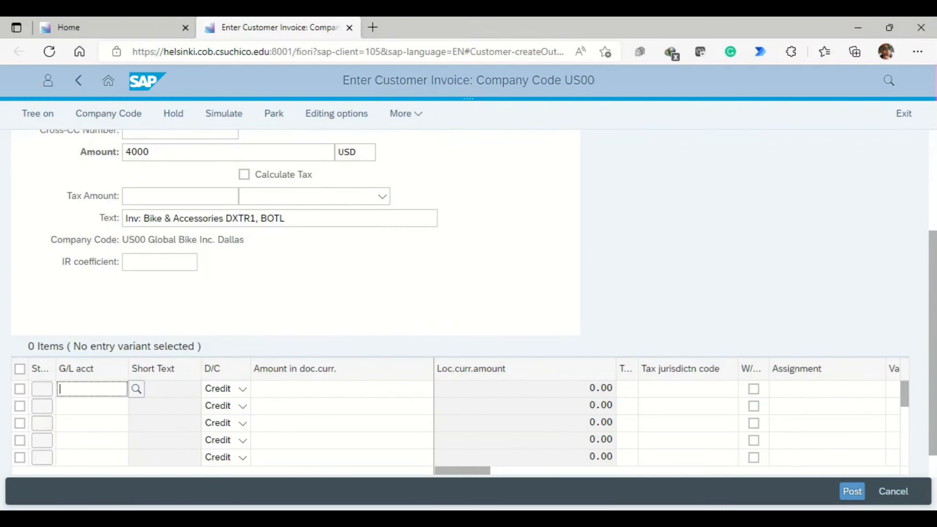
text(60000)
text(1)
click(341, 389)
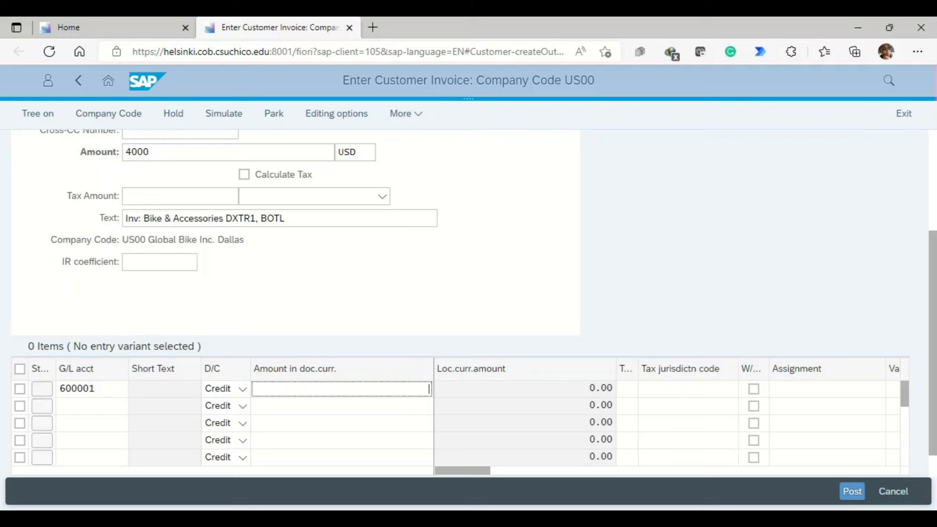
text(4000)
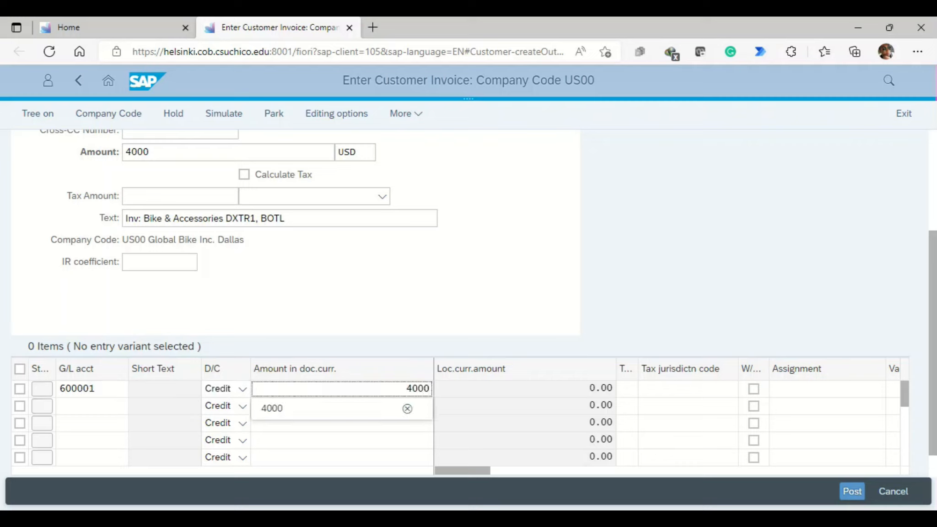
key(Return)
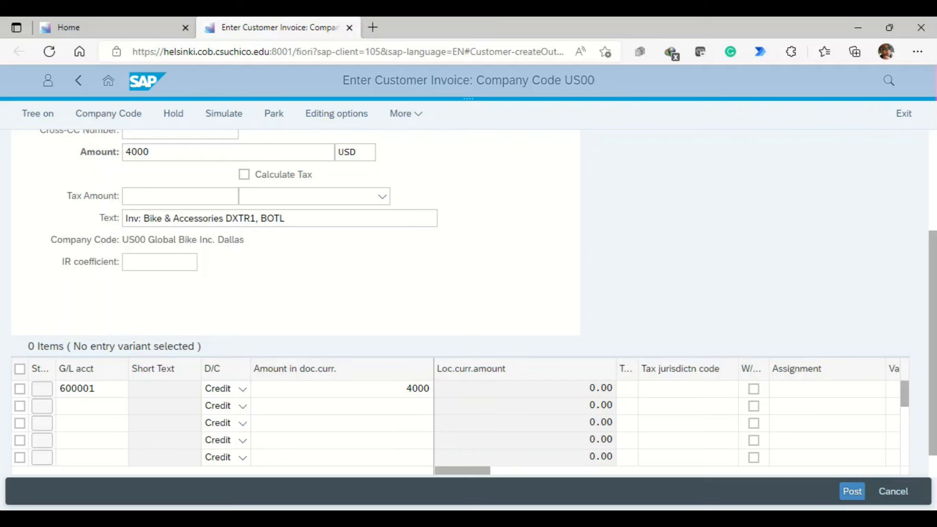
click(851, 491)
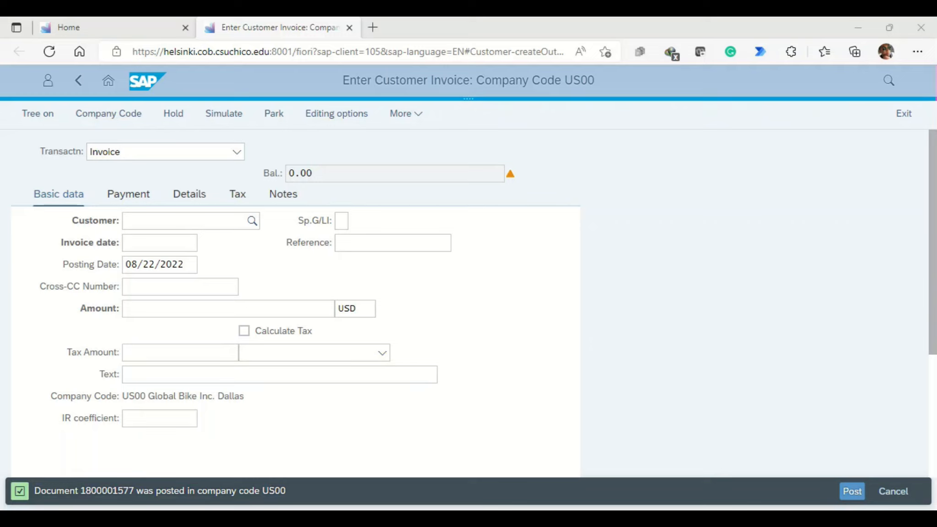
Step: Start a sixth invoice with Philly Bikes in Philadelphia as its customer and 08/22/2022 as the invoice date
click(183, 221)
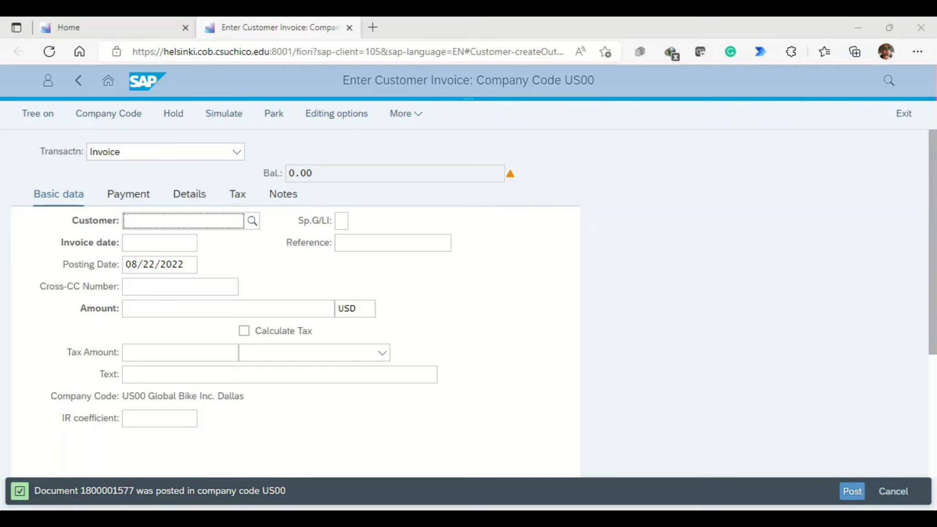
click(183, 221)
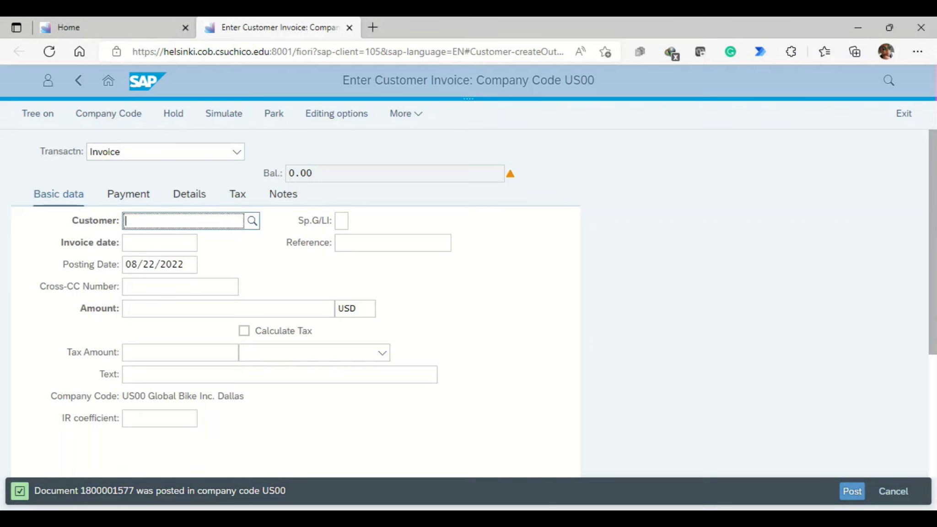
text(3125)
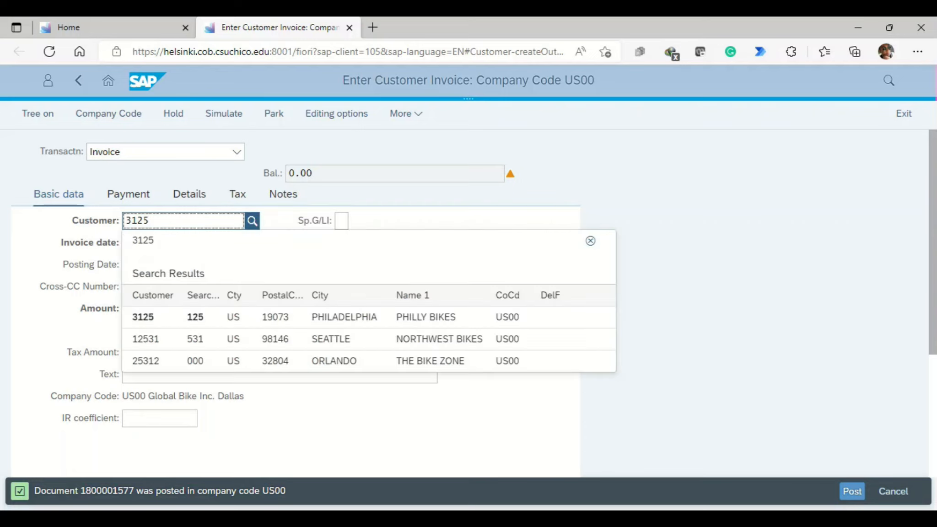
key(Return)
key(Tab)
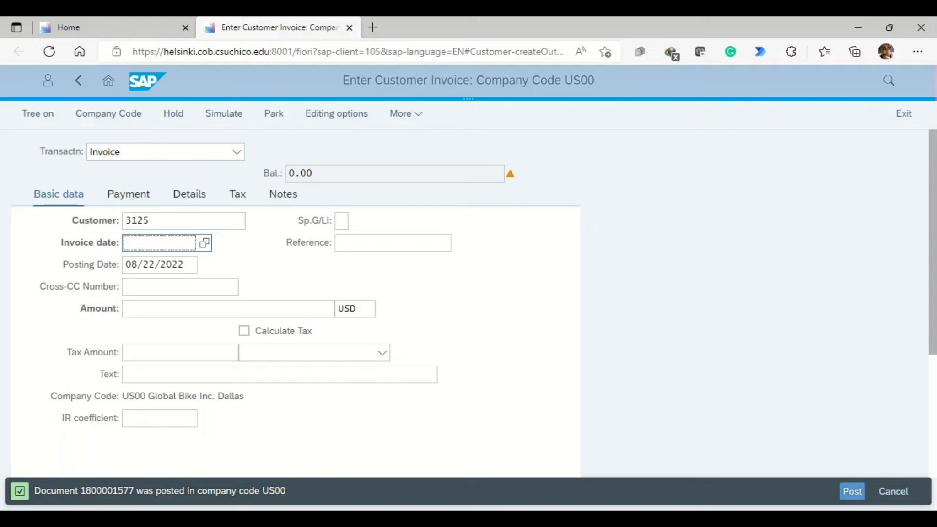
click(468, 108)
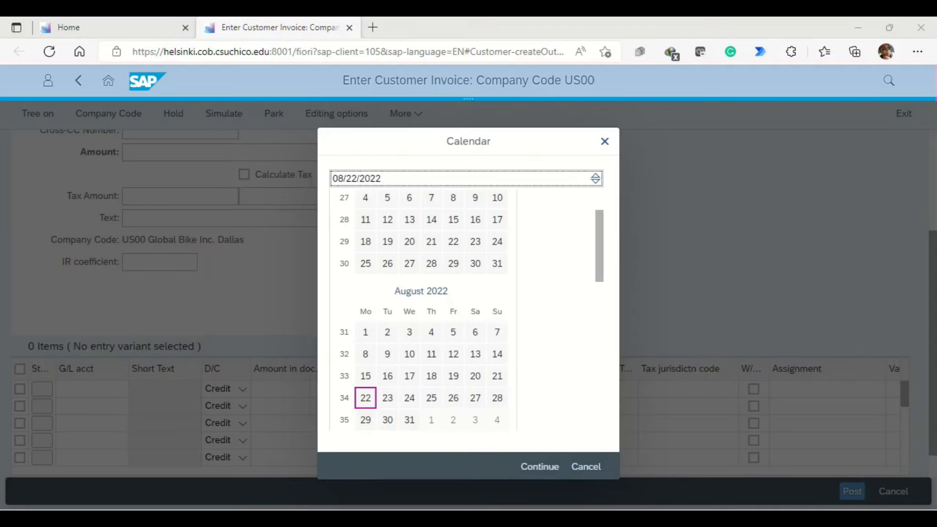
click(540, 466)
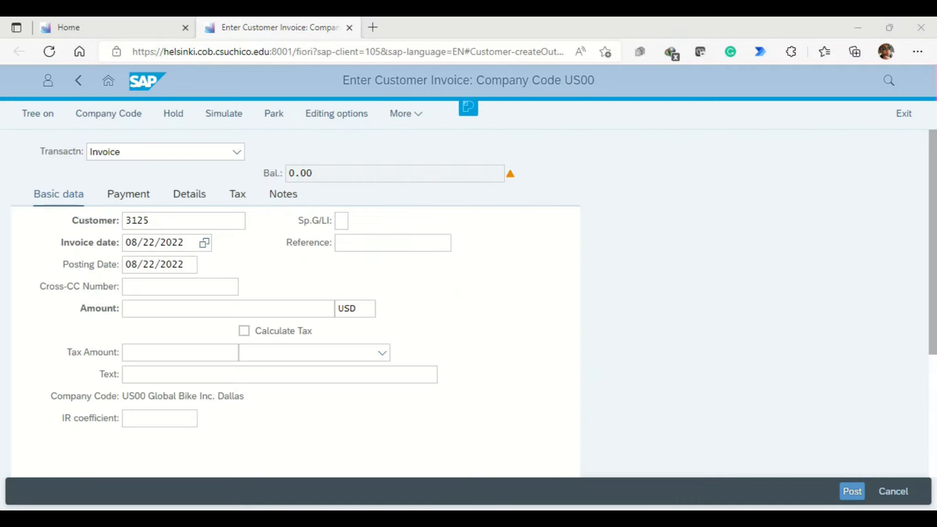
Step: Set the reference of the second Philly Bikes invoice to 125 Philly 2
click(392, 243)
text(125)
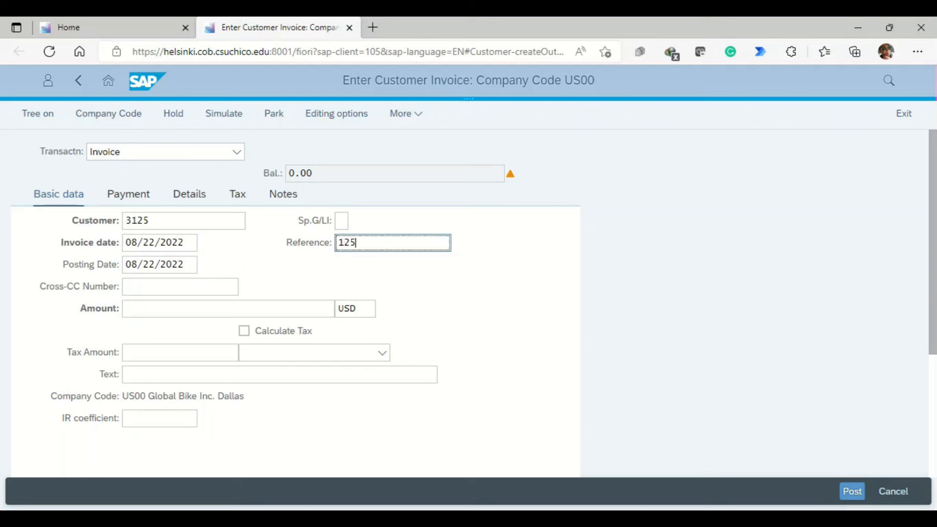
click(366, 351)
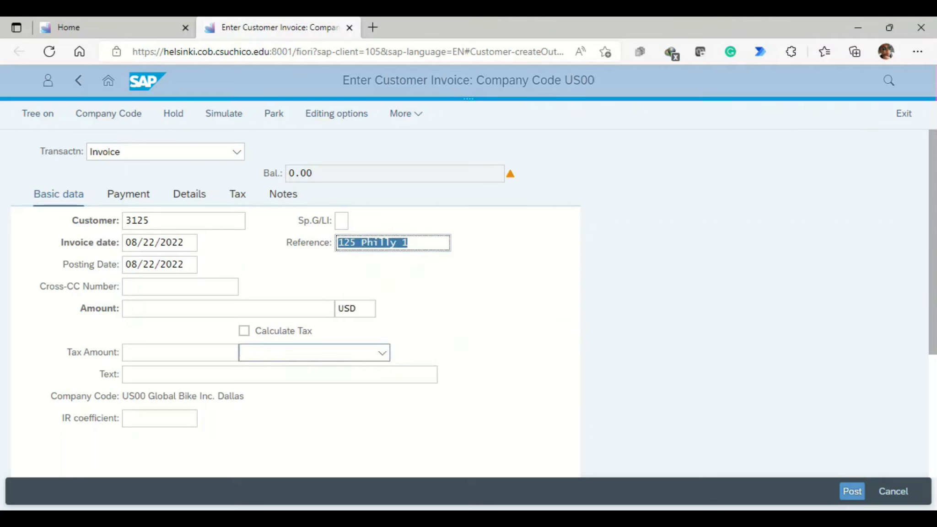
key(Return)
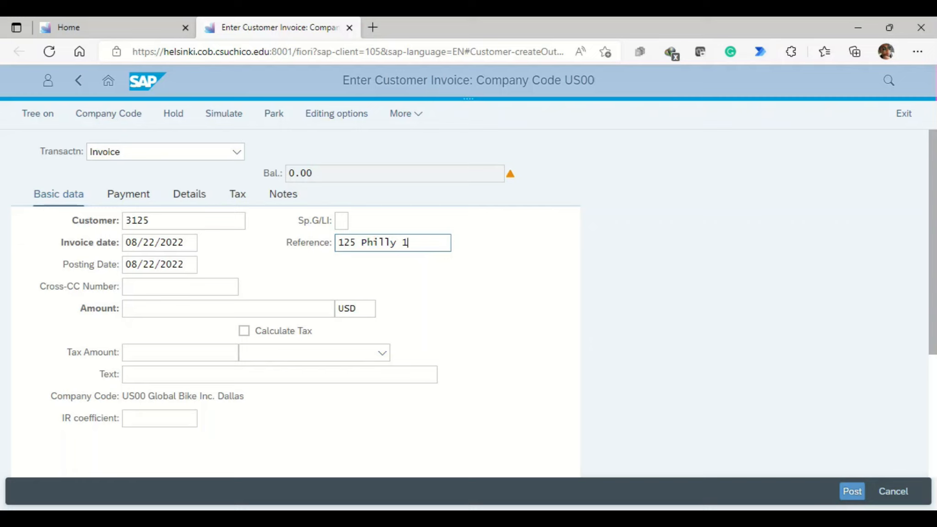
click(408, 242)
key(BackSpace)
text(2)
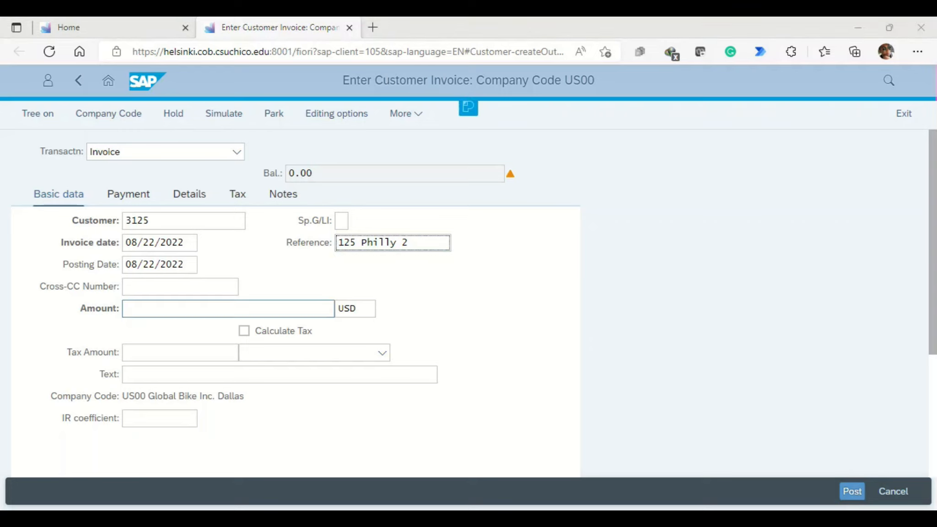
Step: Set the invoice amount to 3500 USD and the text to Inv: Women´s Off Road Bike ORWN
click(228, 308)
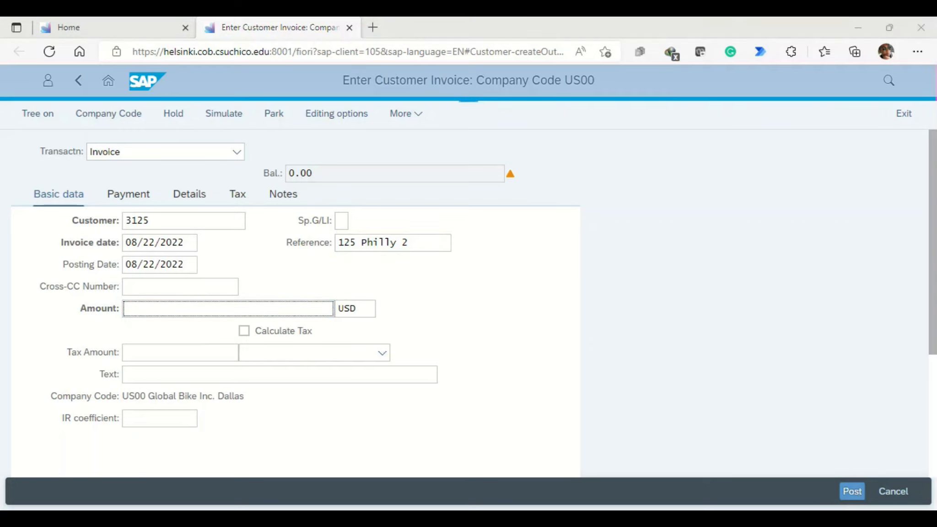
text(3500)
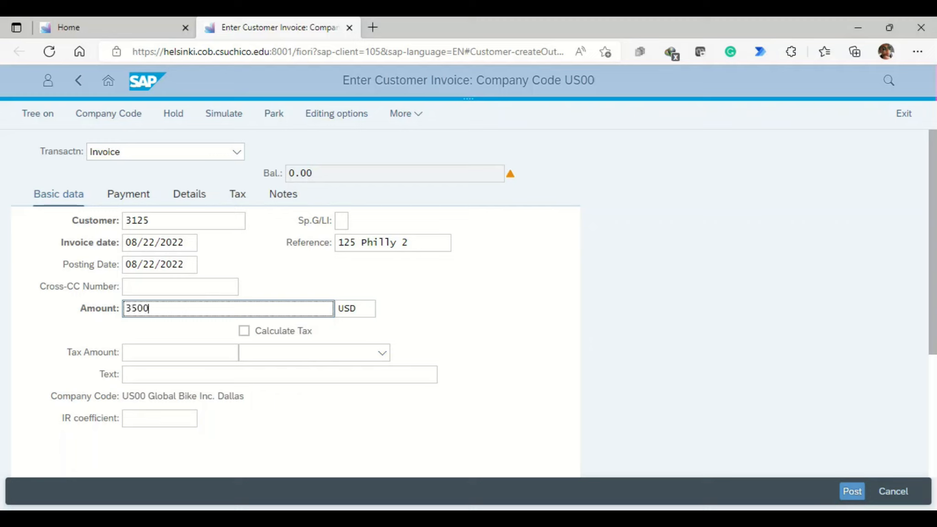
click(298, 374)
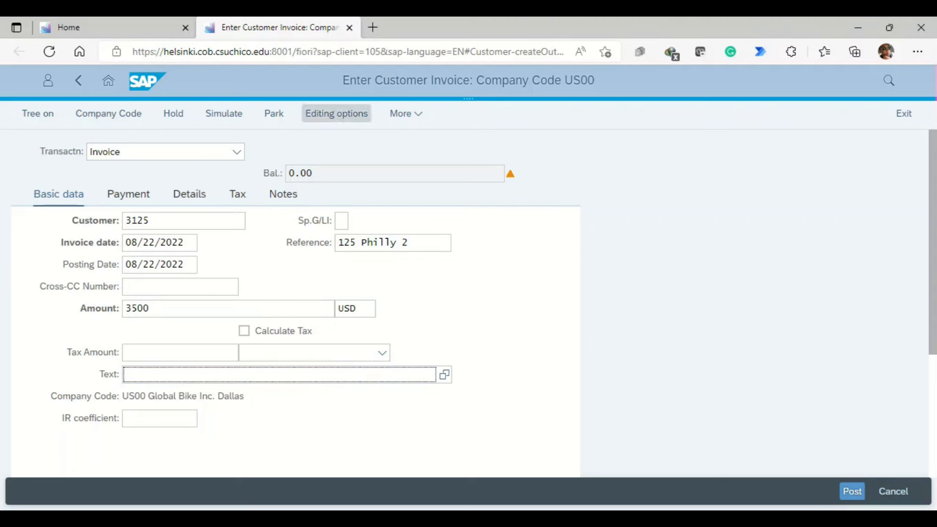
text(Inv: Women´s Off Road Bike ORWN)
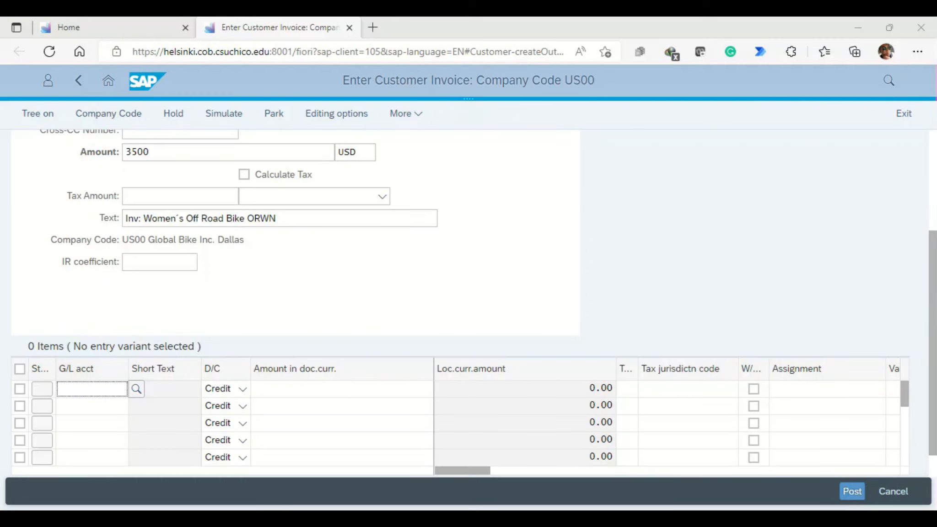
Step: Enter a credit line item of 3500 on G/L account 600001, Sales revenue, for the second Philly Bikes invoice
text(6000)
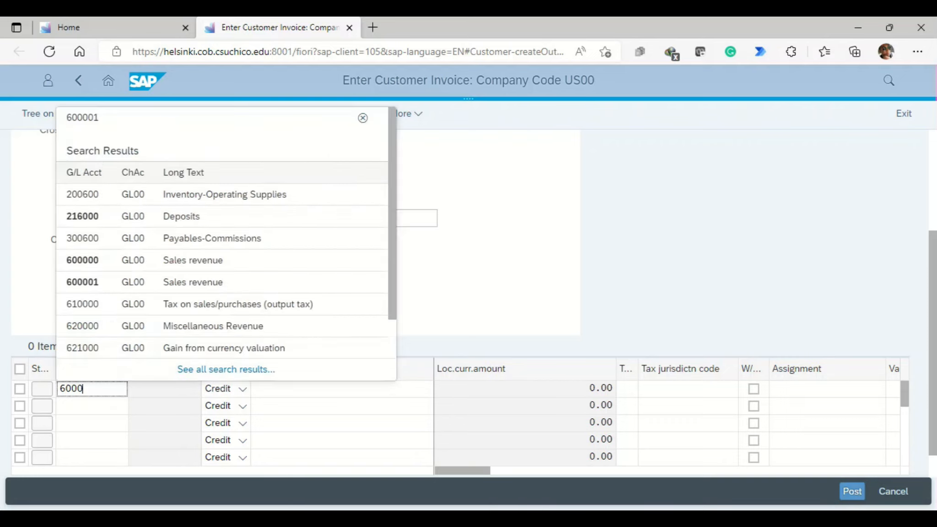
text(0)
key(BackSpace)
text(1)
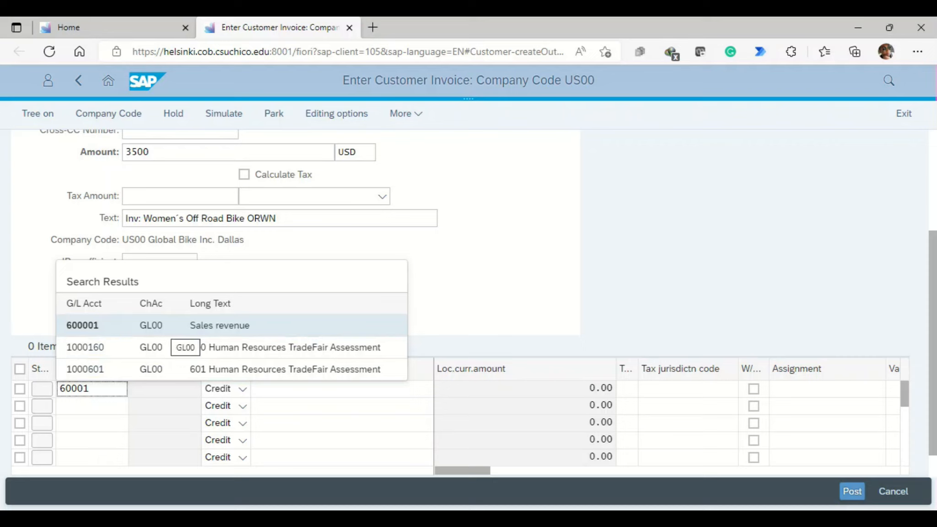
click(174, 325)
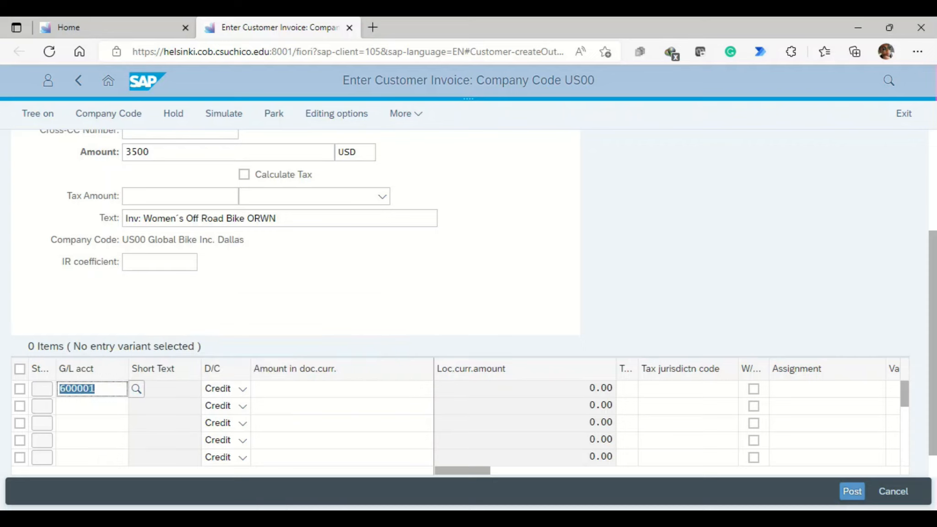
click(341, 389)
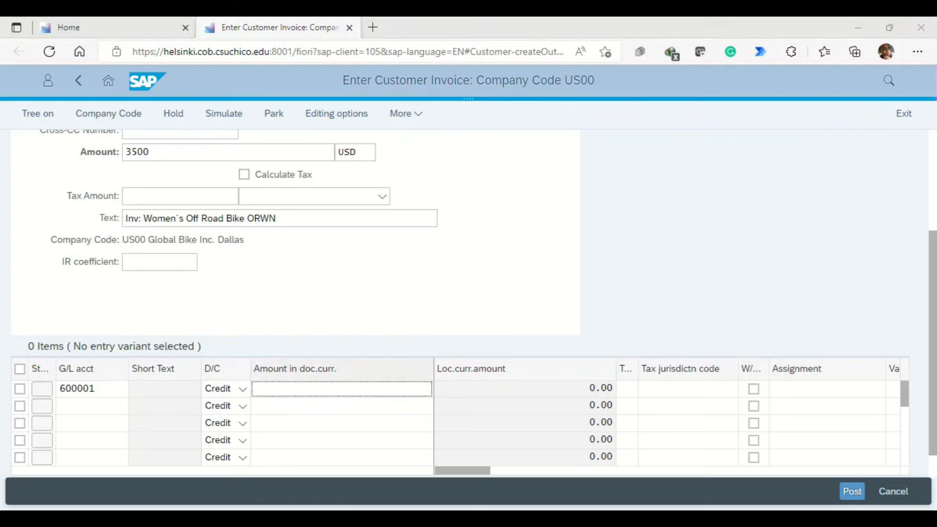
text(3)
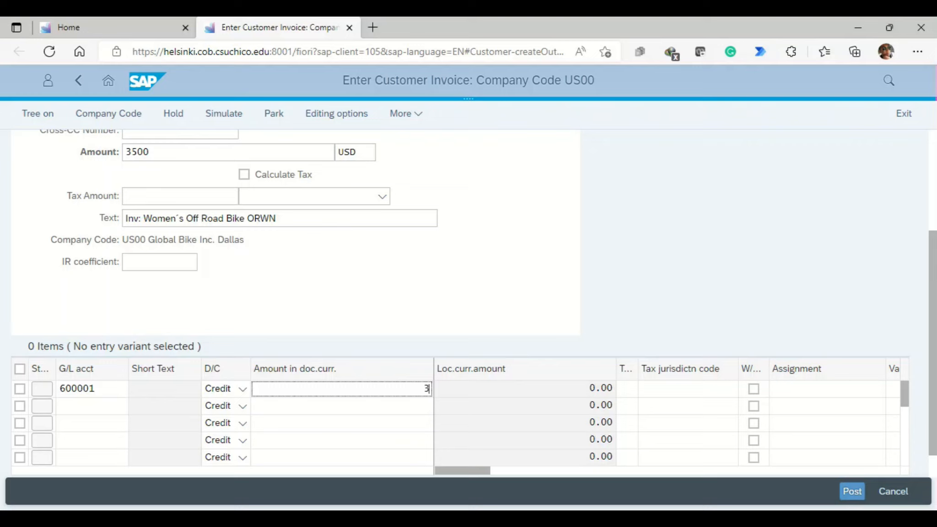
text(500)
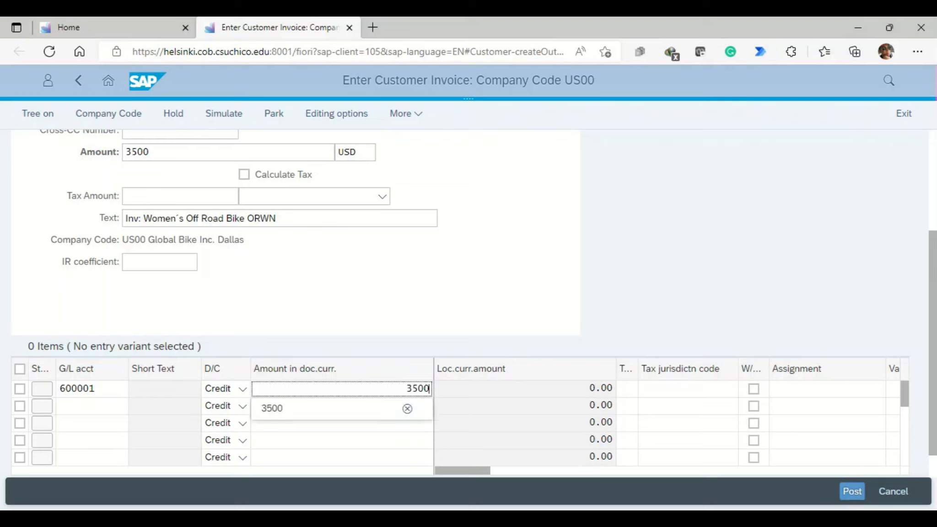
Step: Post the second Philly Bikes invoice and start an invoice for Motown Bikes with invoice date 08/22/2022
click(851, 491)
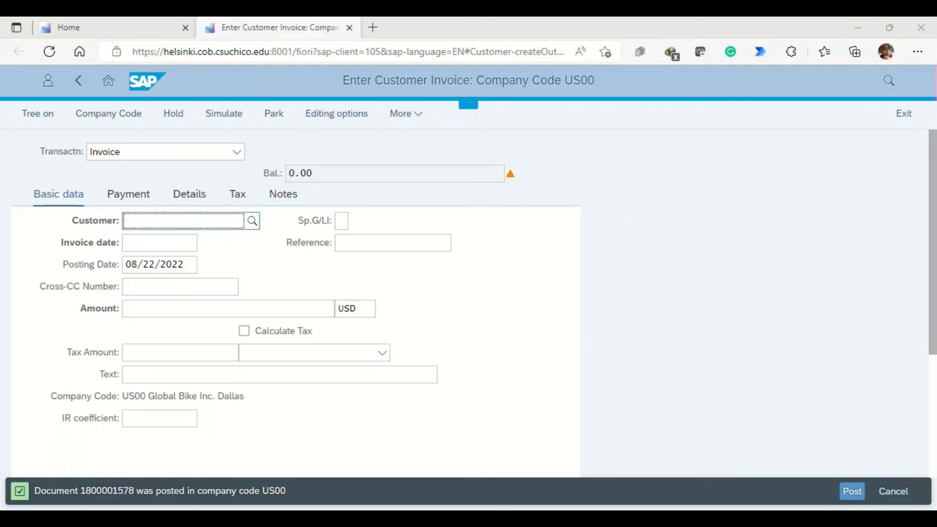
text(8125)
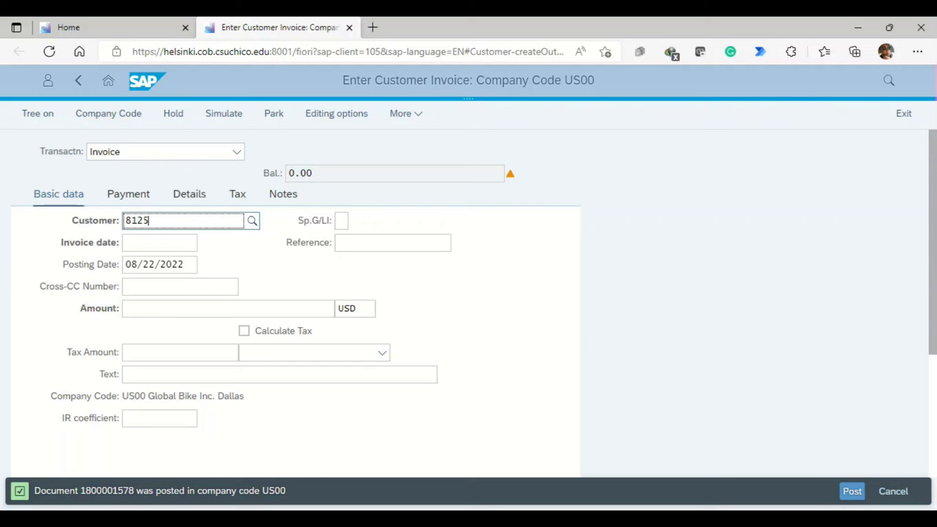
click(160, 242)
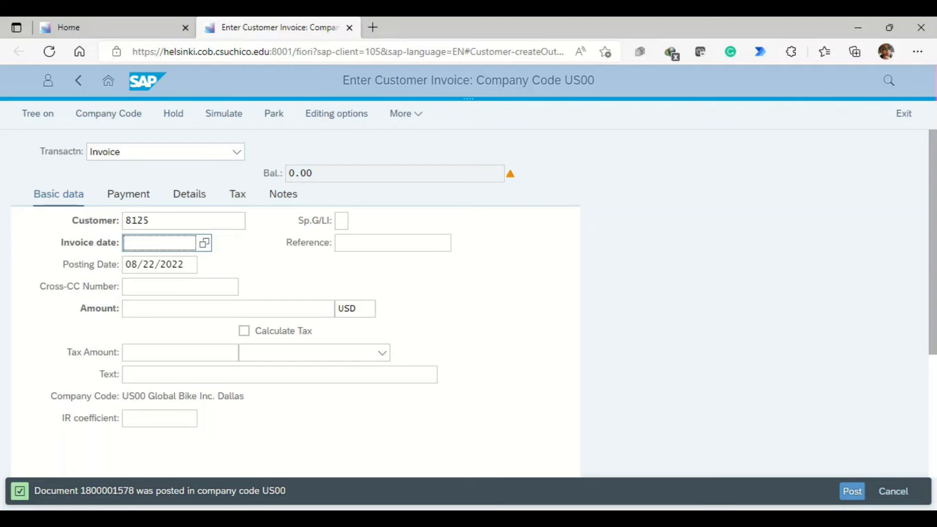
key(F4)
click(540, 466)
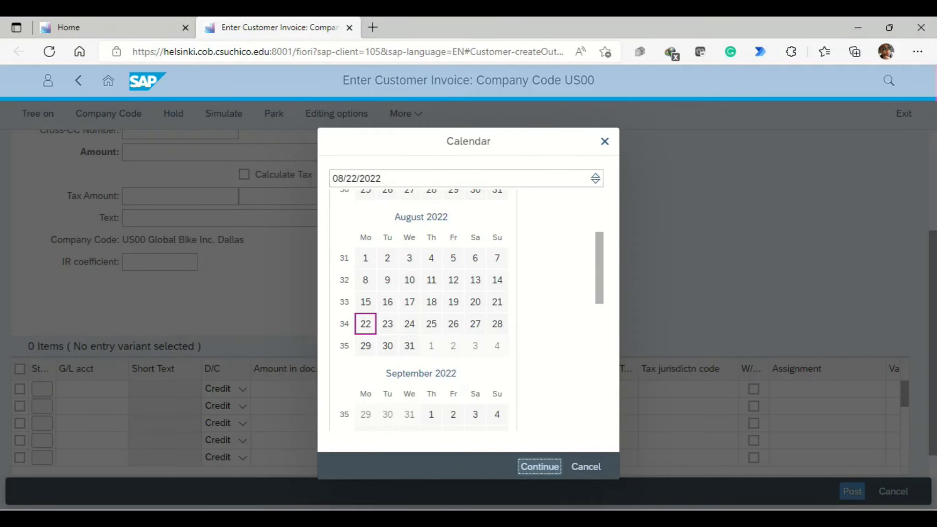
key(Return)
Step: Set the reference of the second Motown Bikes invoice to 125 Motown 2
key(Tab)
text(125 mo)
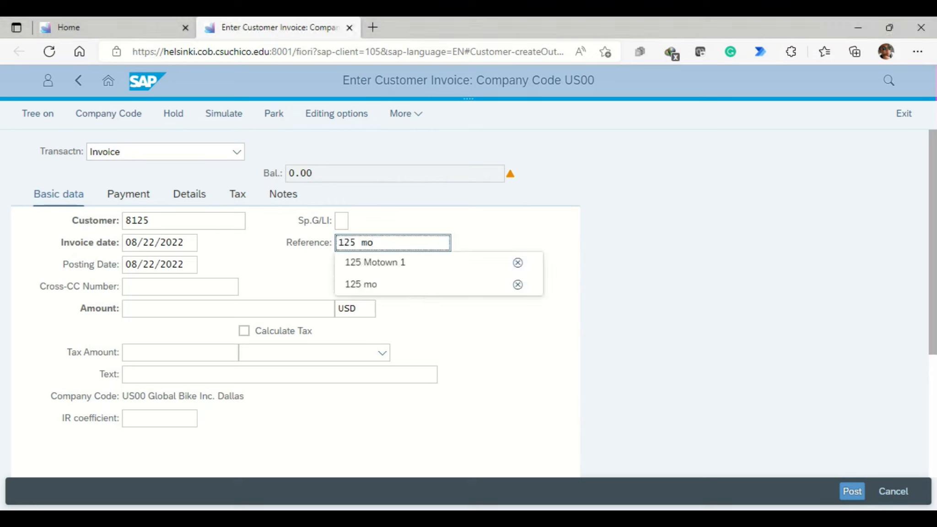
key(Down)
key(Return)
key(End)
key(BackSpace)
text(2)
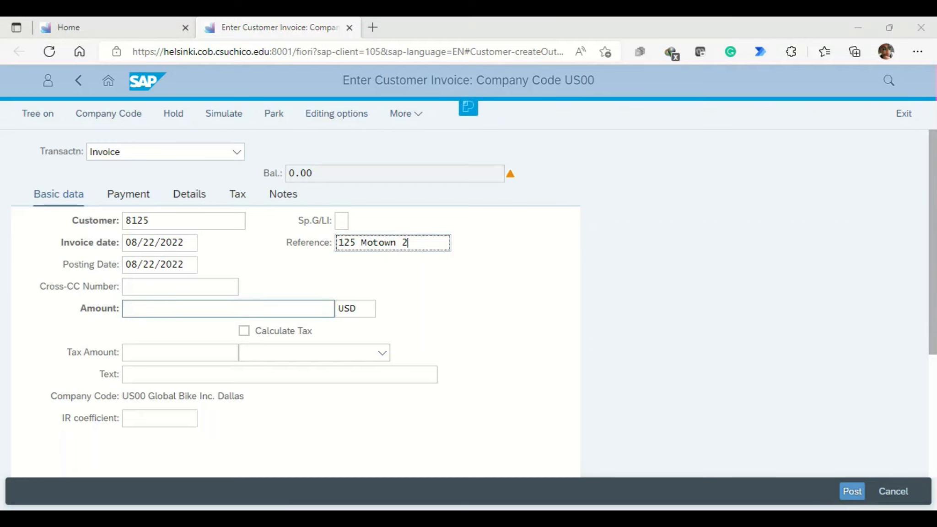
Step: Set the Motown Bikes invoice amount to 2000 USD and the text to Rg: First Aid Kit FAID
click(228, 308)
text(2000)
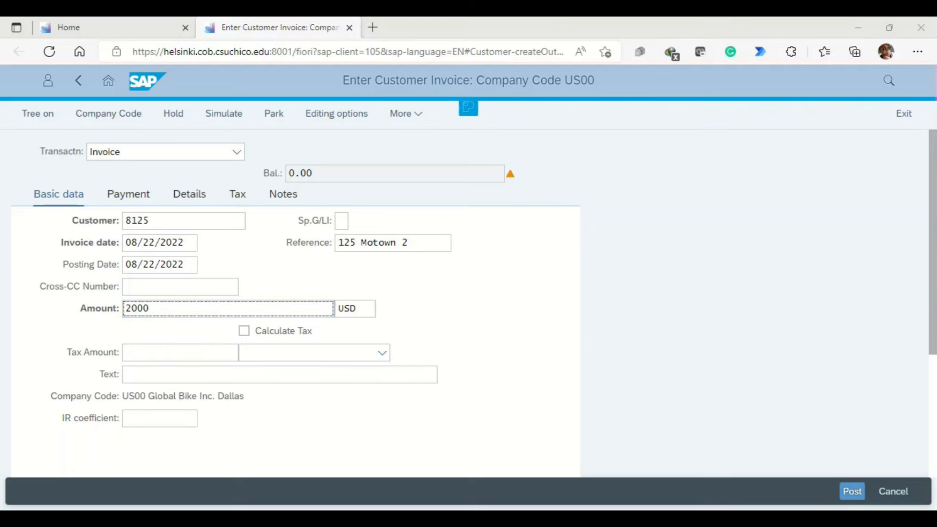
click(279, 374)
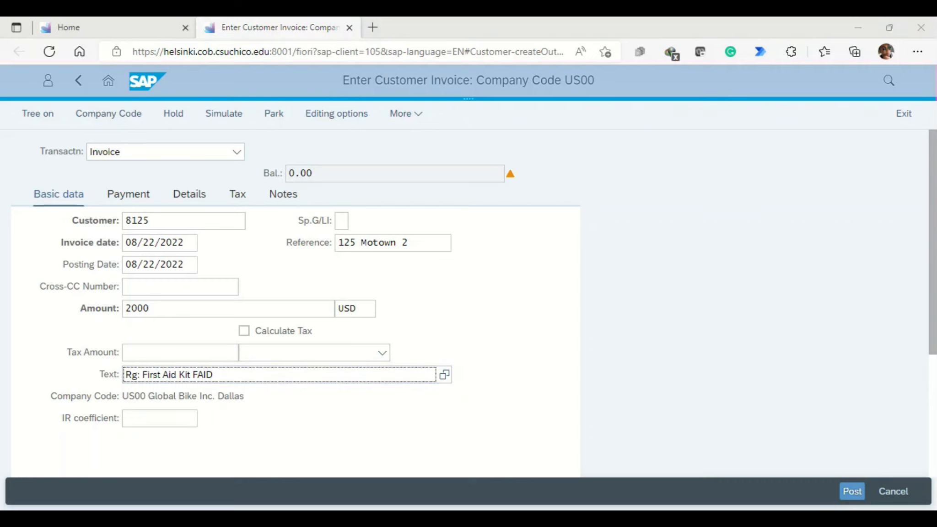
Step: Assign G/L account 600001, Sales revenue, to the first line item of the Motown Bikes invoice
scroll(467, 302, down, 4)
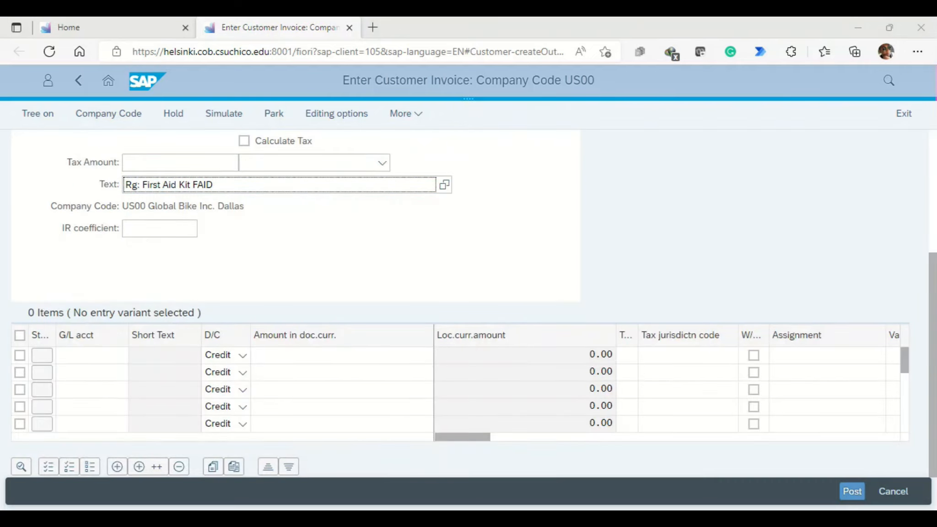
click(92, 355)
text(6)
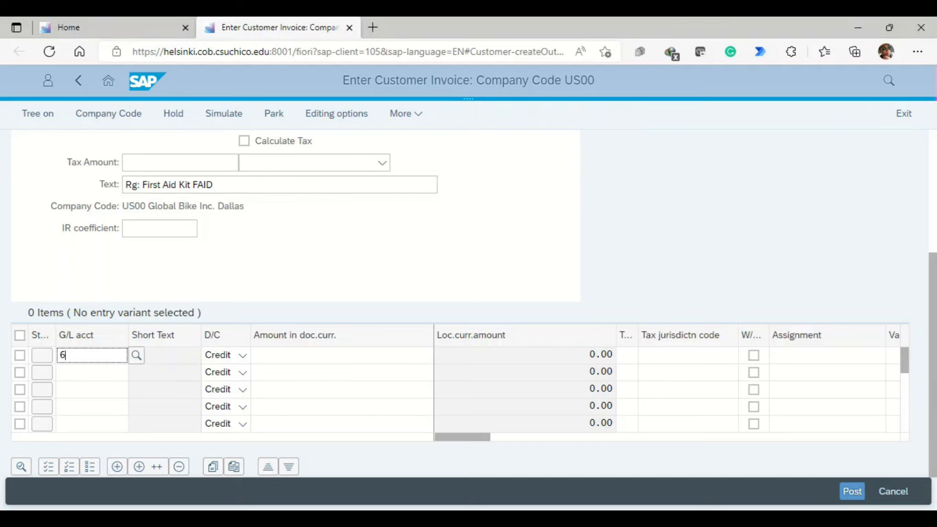
text(00001)
key(Down)
key(Return)
click(95, 355)
key(BackSpace)
text(1)
key(Escape)
click(136, 355)
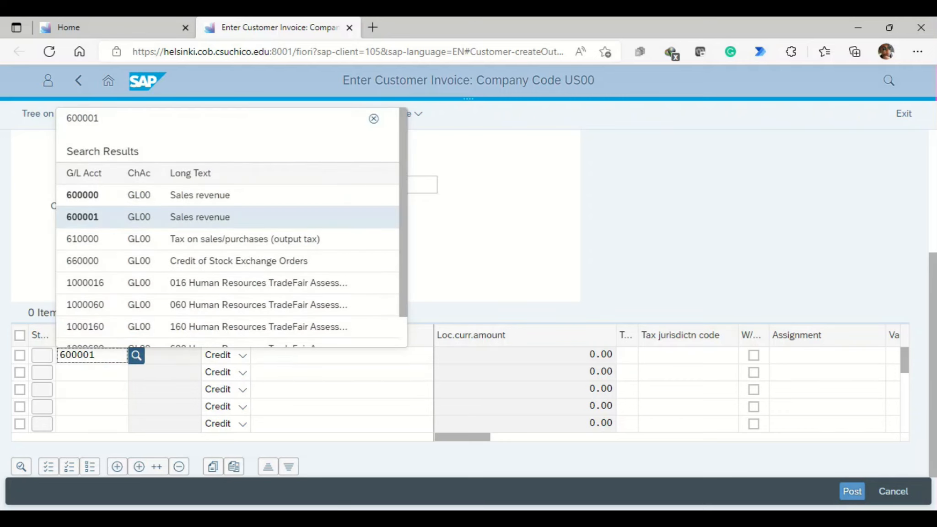
click(137, 216)
Step: Enter a credit amount of 2000 for the sales revenue line item and post the Motown Bikes invoice
click(342, 355)
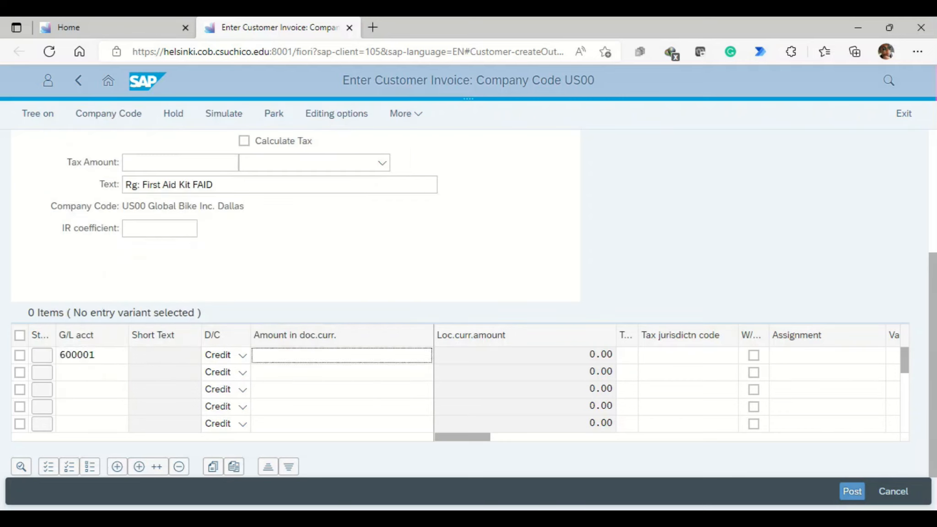
text(2000)
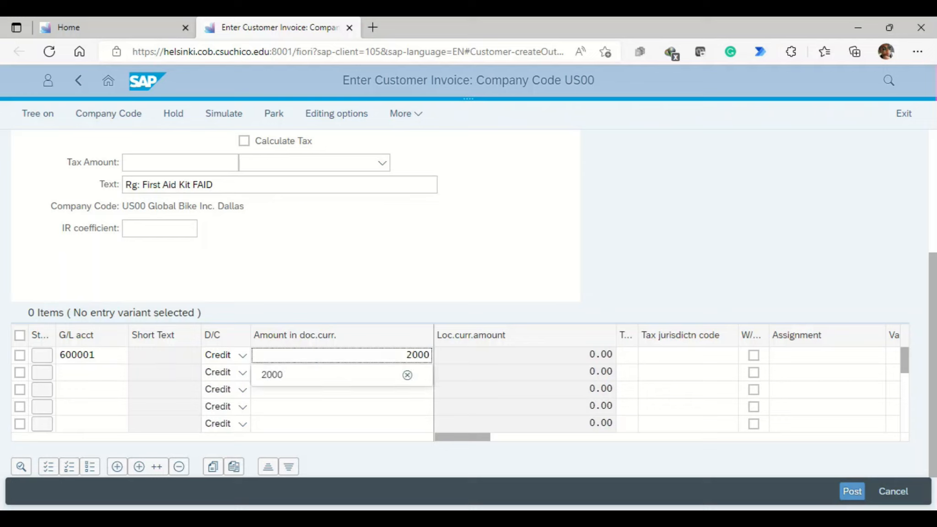
click(852, 491)
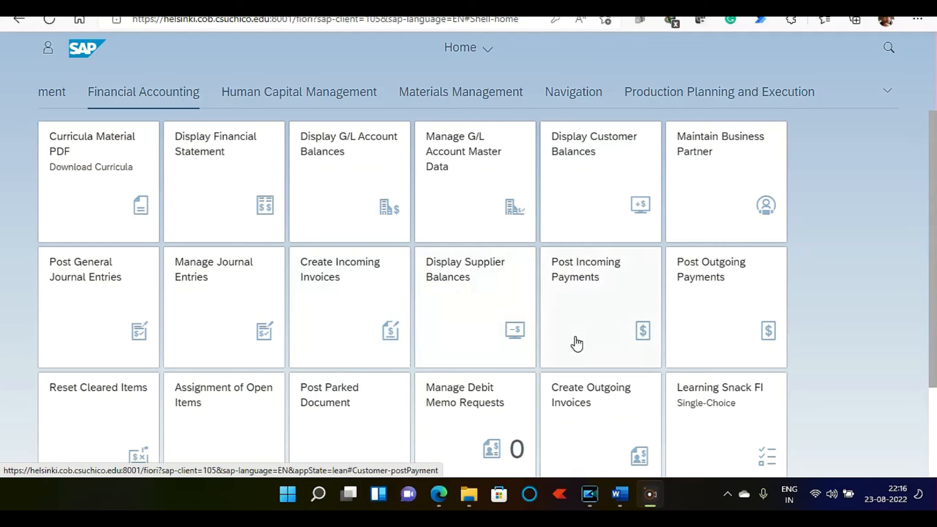
Step: Open the Display Customer Balances app and go to its customer filter
click(600, 168)
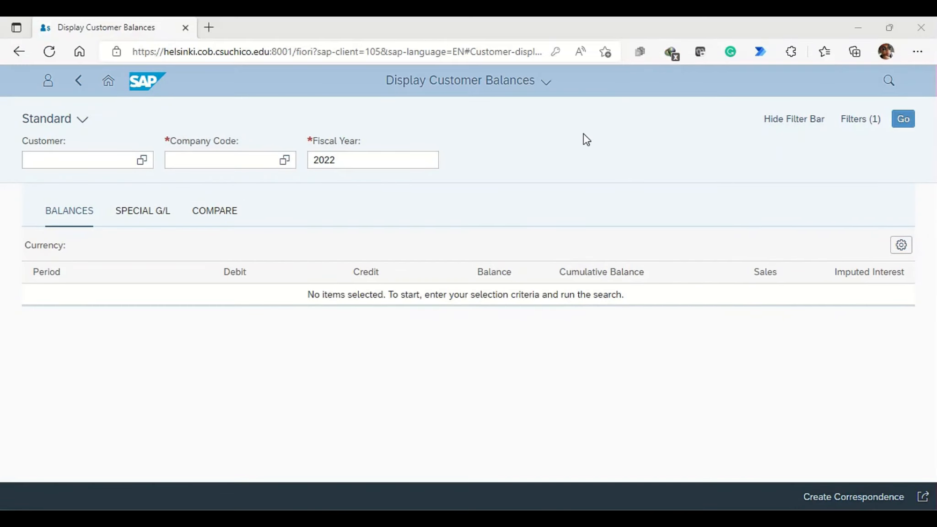
click(72, 159)
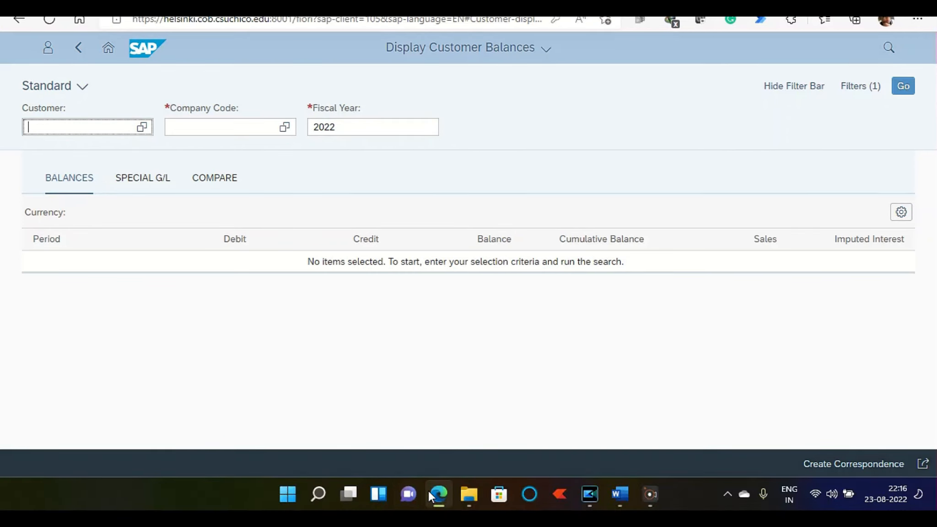
click(465, 490)
click(74, 126)
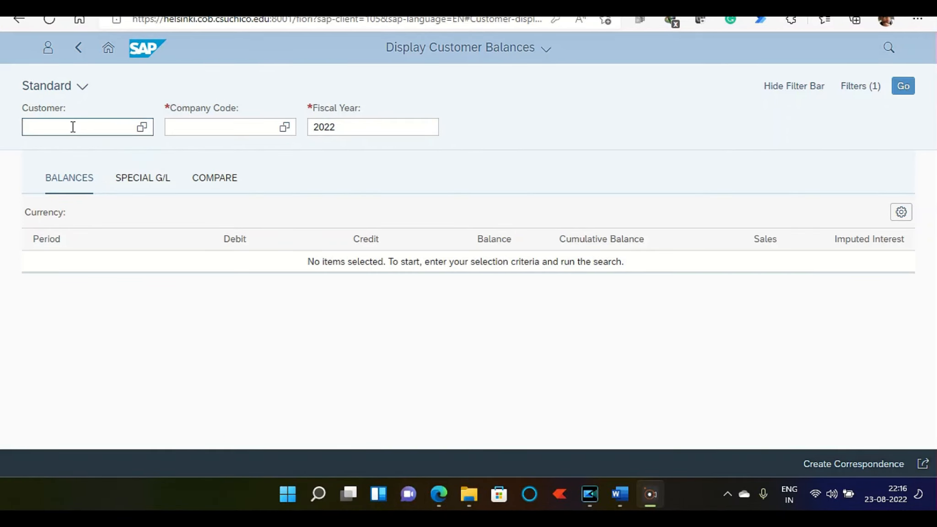
text(8208)
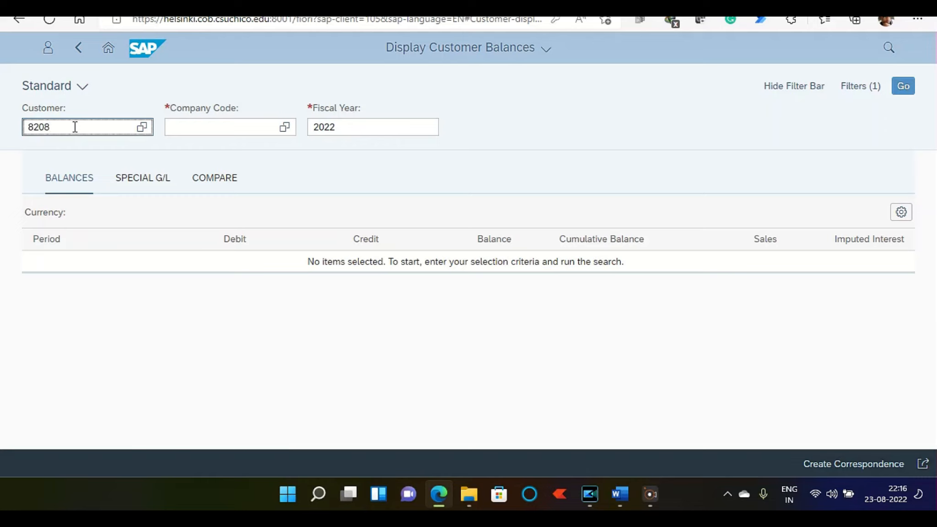
key(Return)
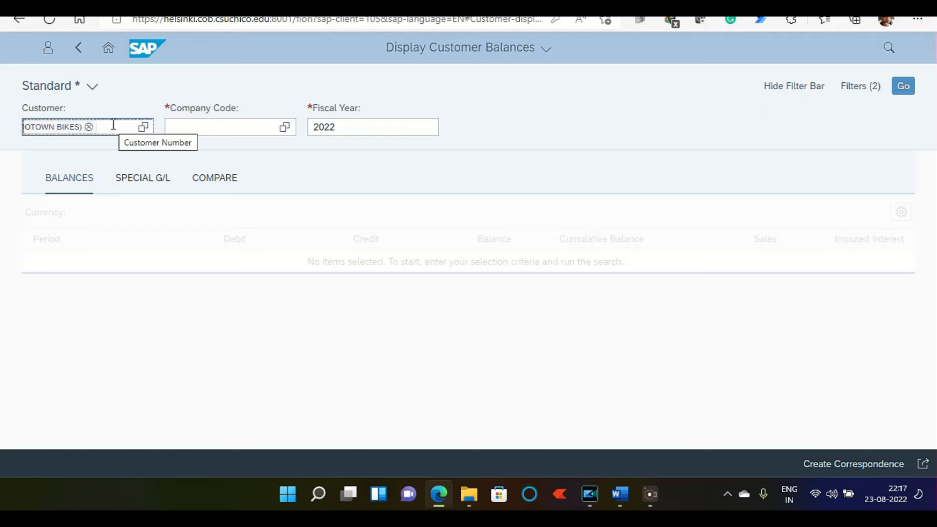
key(BackSpace)
key(BackSpace)
Step: Filter the customer balances by the Motown Bikes customer with search term 125 and company code US00
text(8125)
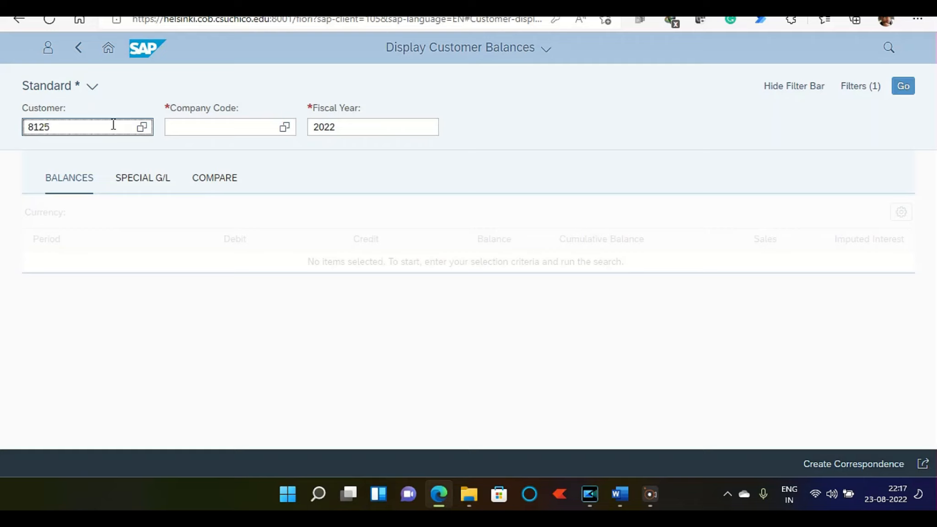
key(Return)
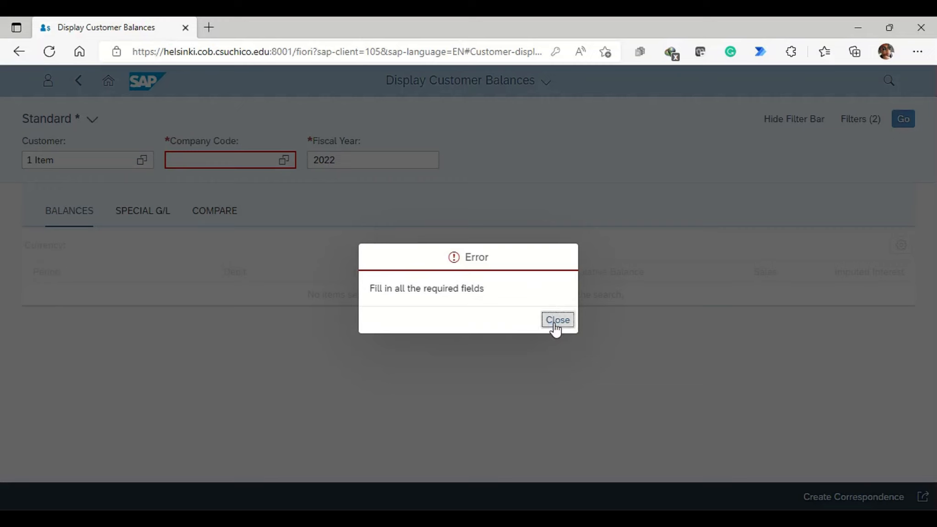
click(555, 324)
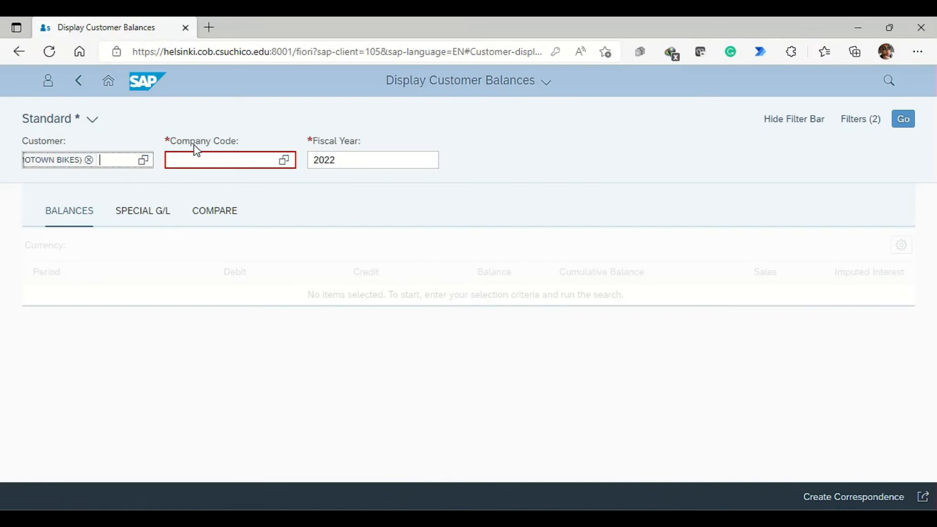
click(213, 161)
text(us00)
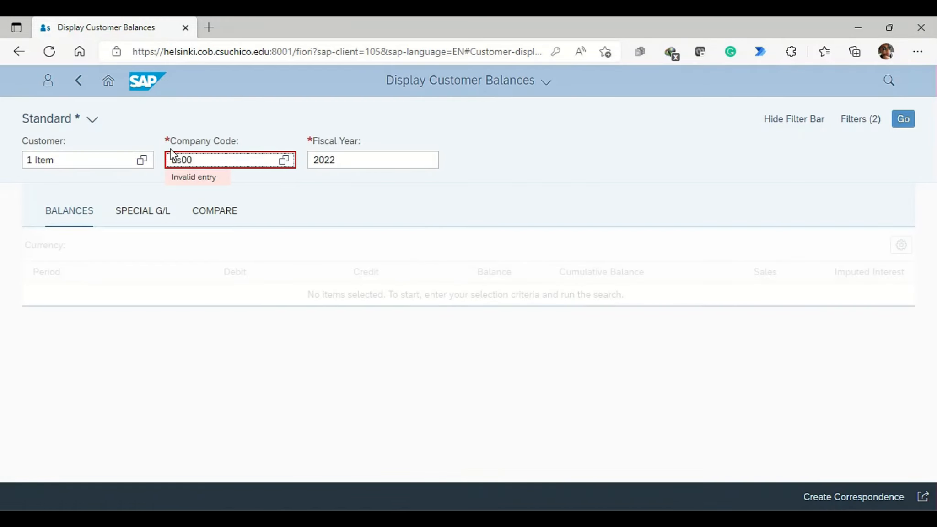
Step: Add Philly Bikes and Big Apple Bikes to the customer filter of the balances display
click(64, 159)
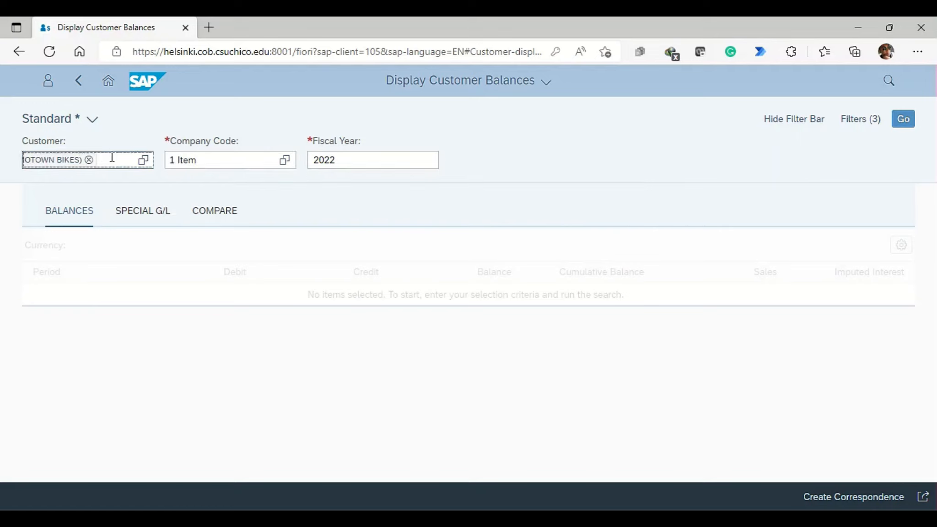
text(3125)
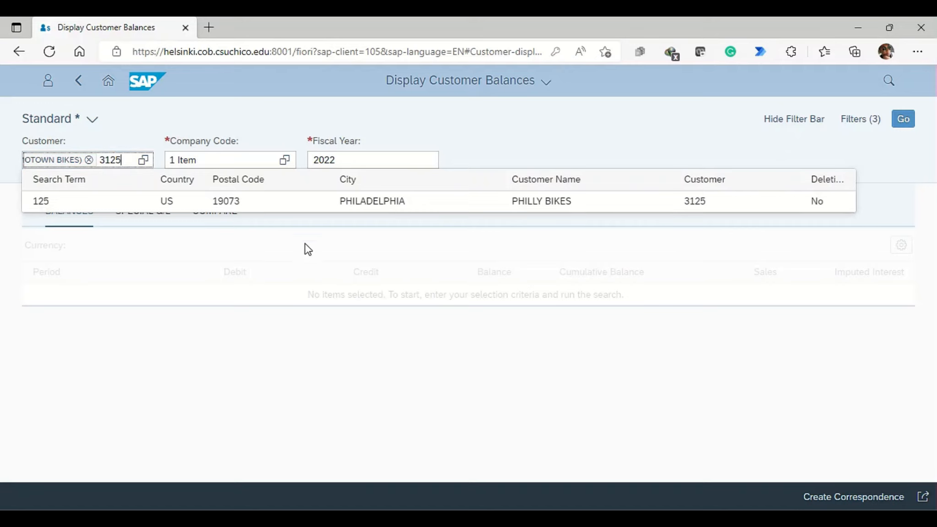
click(364, 210)
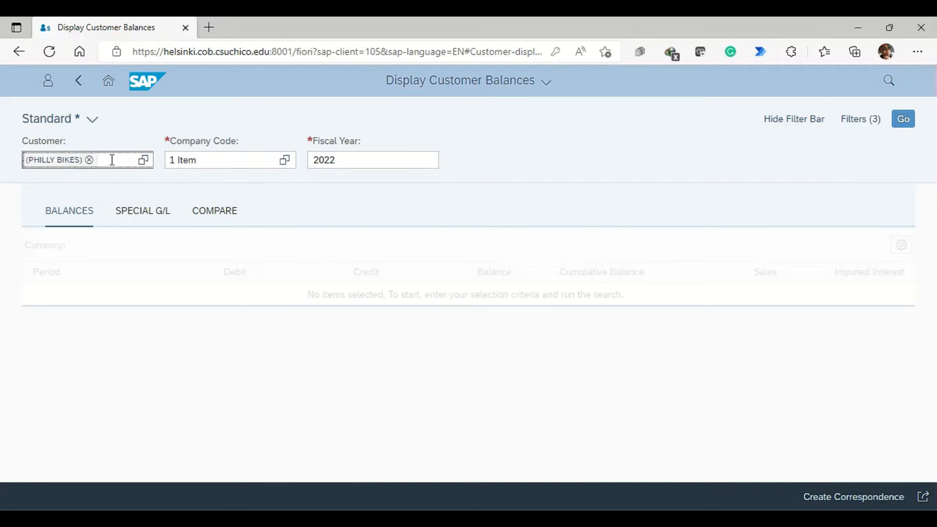
text(2125)
key(Return)
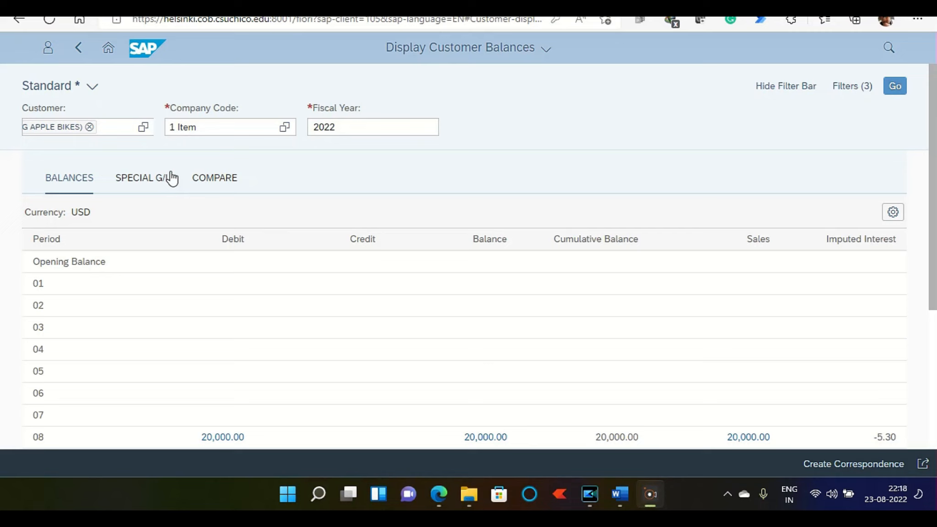
Step: Add Windy City Bikes in Chicago to the customer filter
click(117, 127)
text(6125)
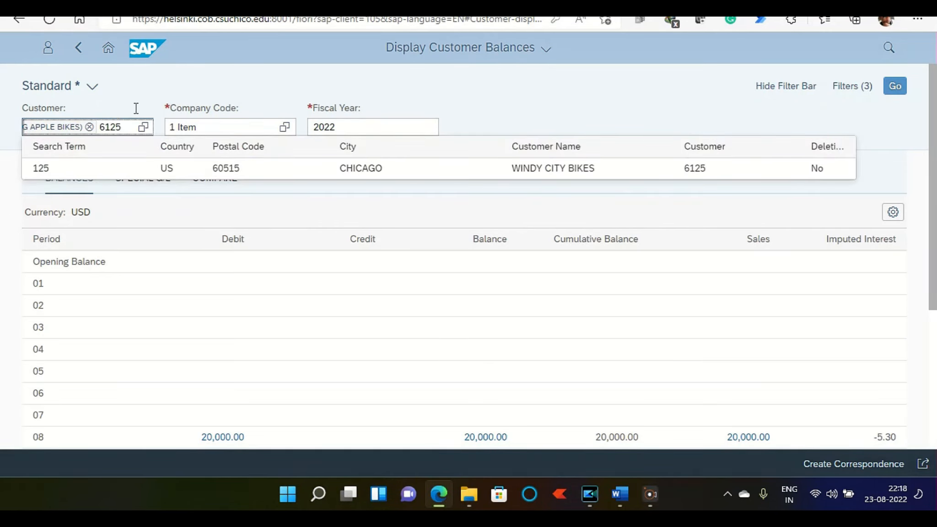
click(343, 170)
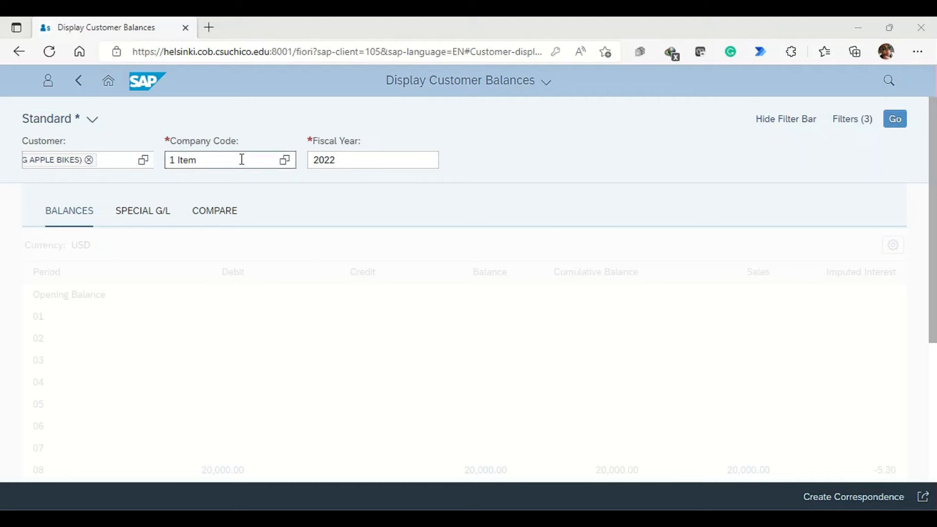
Step: Run the balance search for all selected customers in fiscal year 2022 and examine the period balances and totals
click(123, 161)
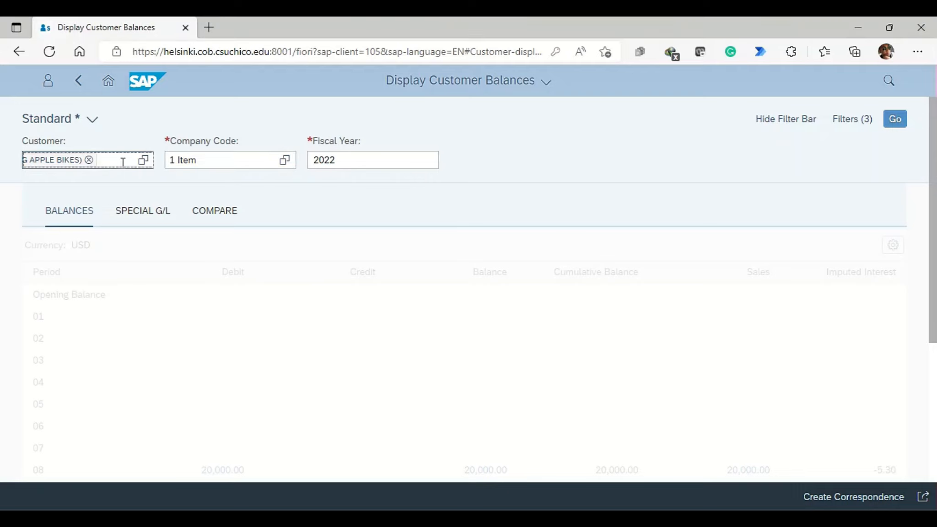
click(896, 121)
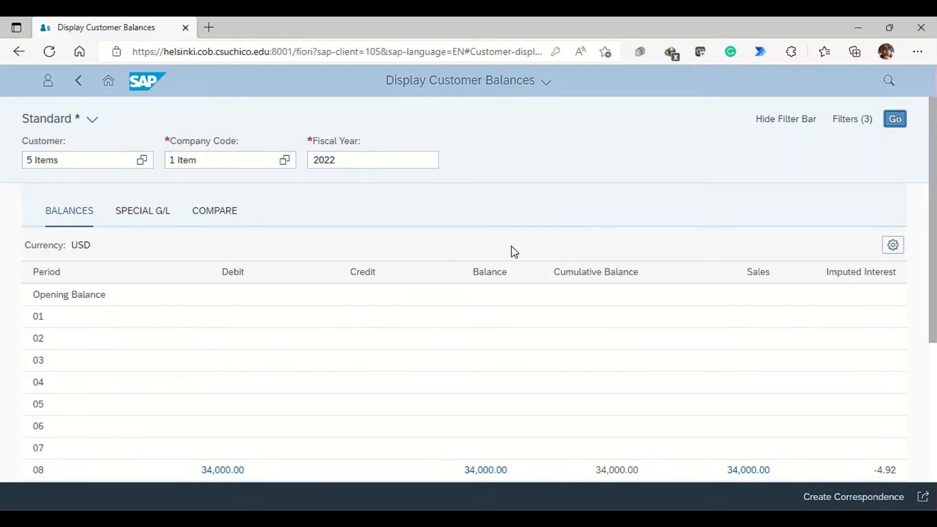
scroll(320, 288, down, 4)
scroll(322, 305, down, 1)
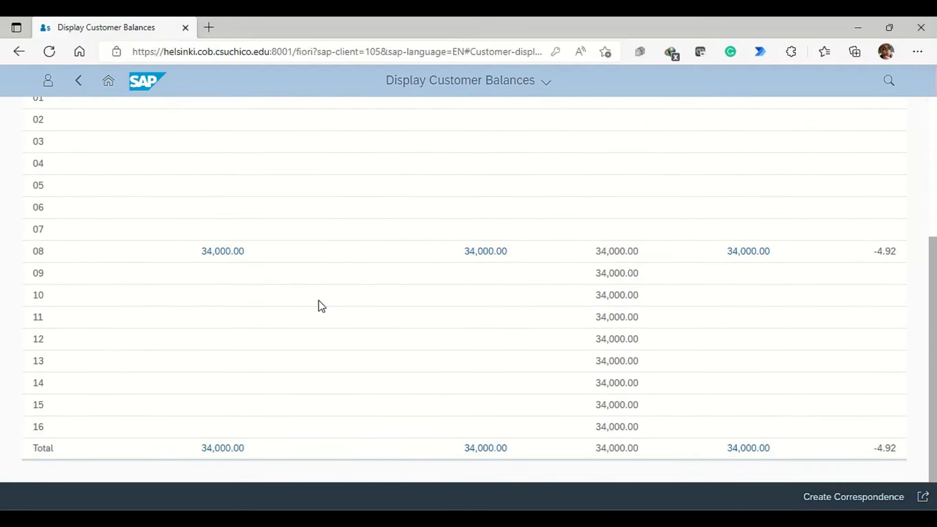
scroll(311, 302, up, 5)
scroll(304, 299, down, 5)
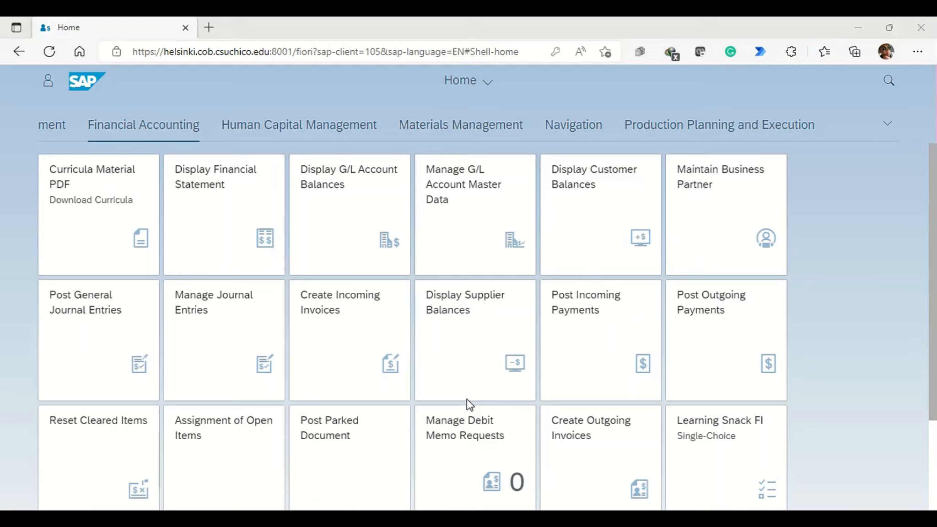
Step: Start posting an incoming customer payment with US00 as the company code
click(611, 336)
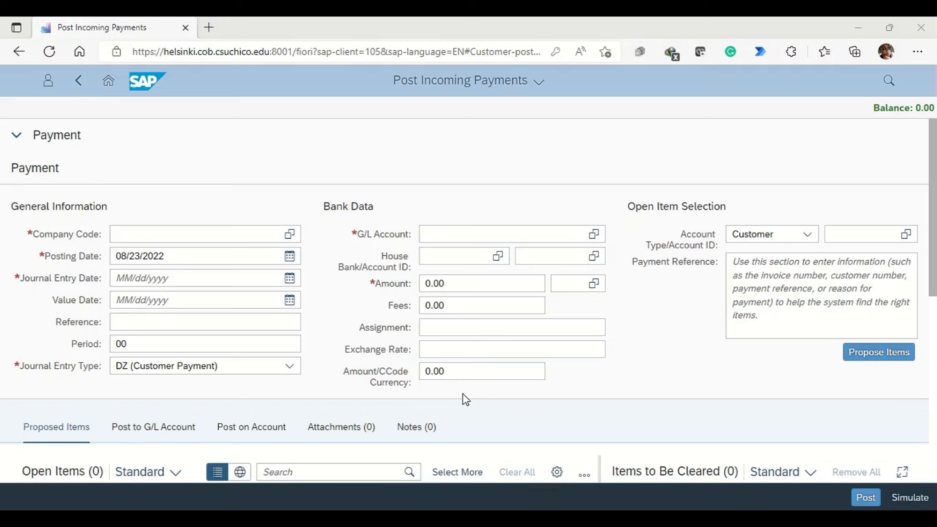
click(186, 226)
text(us00)
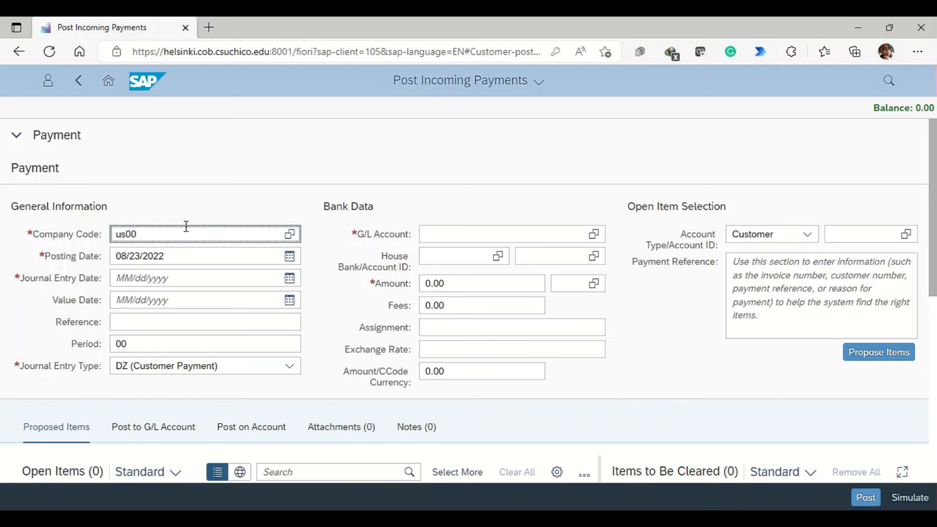
Step: Set the payment's journal entry date to 08/23/2022 and its period to 08
click(178, 278)
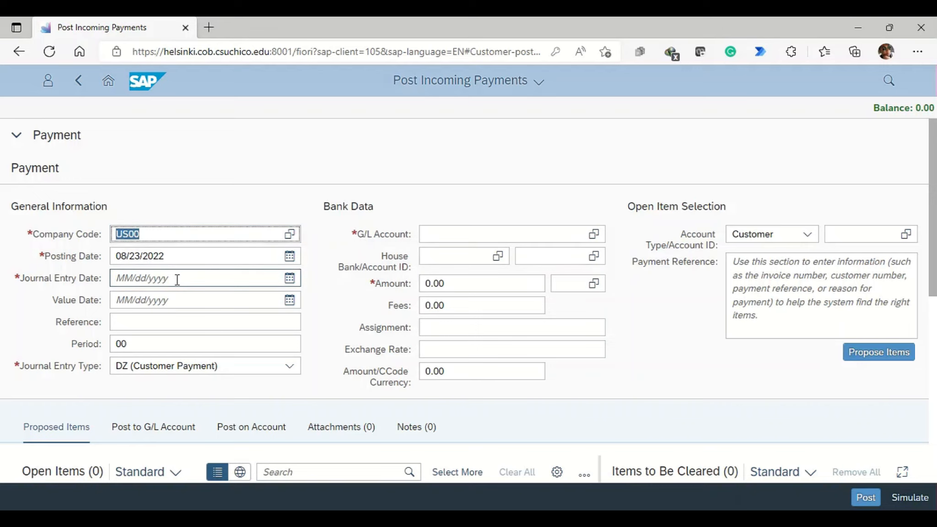
key(F4)
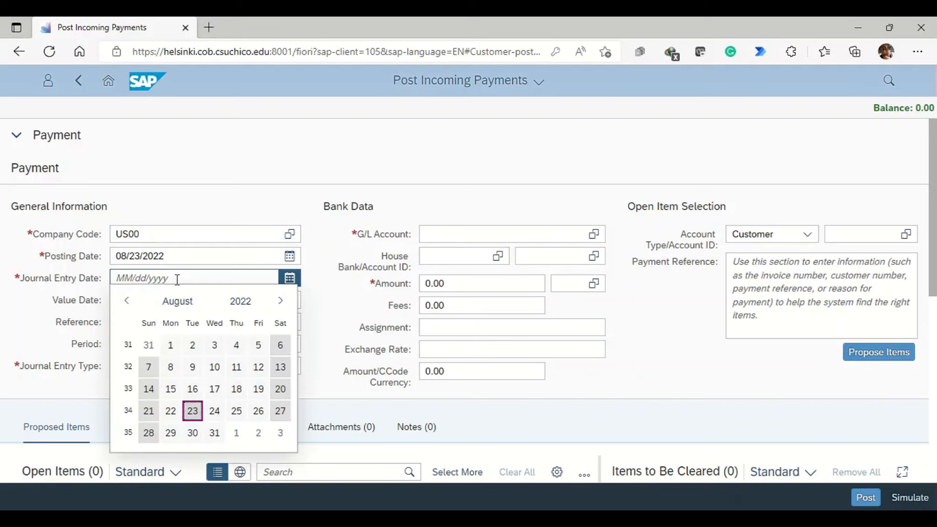
click(192, 410)
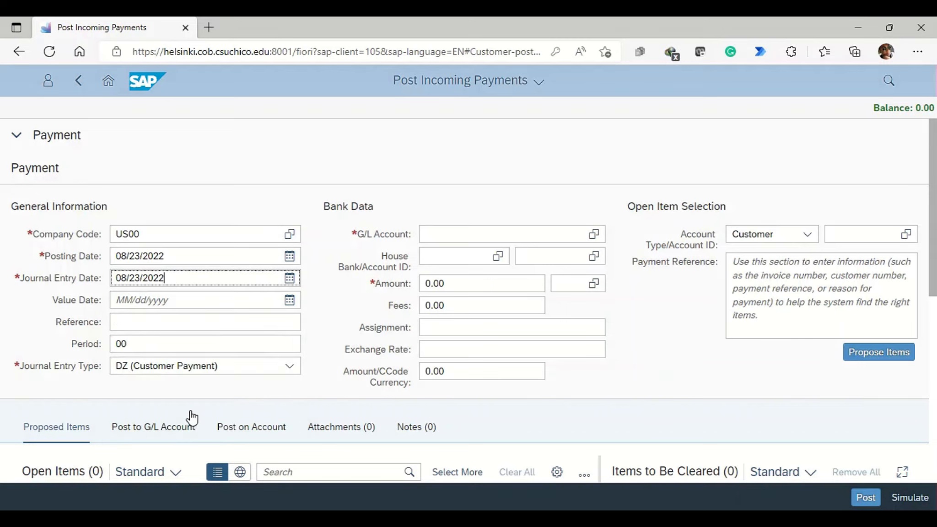
click(145, 344)
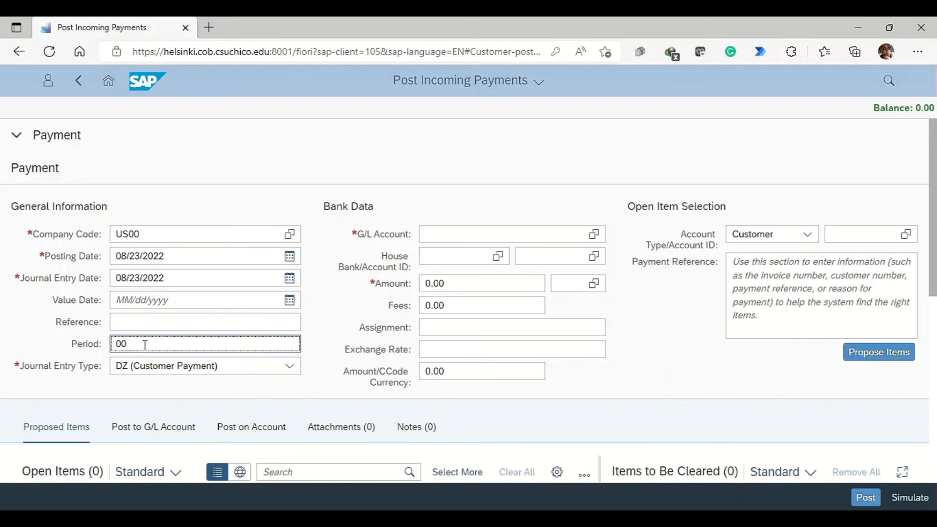
key(BackSpace)
text(8)
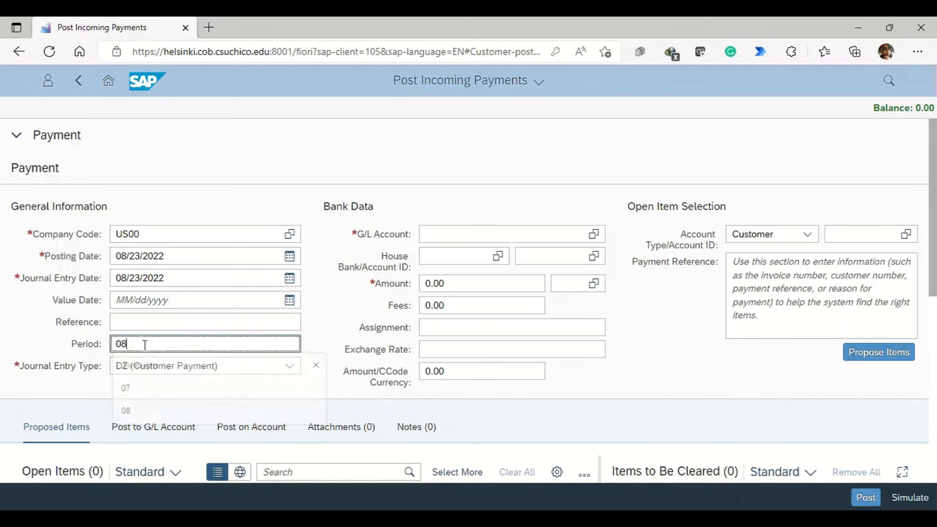
Step: Enter 125 Motown 1 as the reference of the incoming payment
click(161, 322)
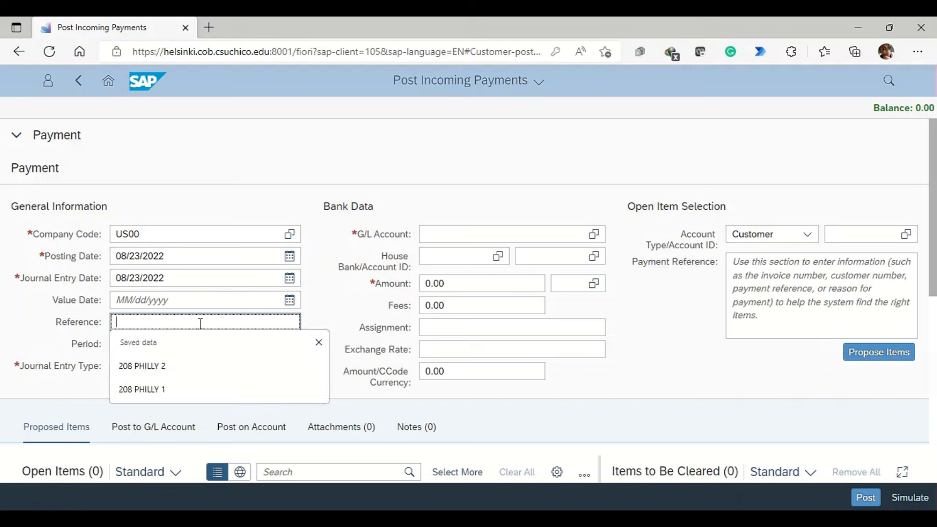
text(125 Motown 1)
click(199, 359)
click(130, 327)
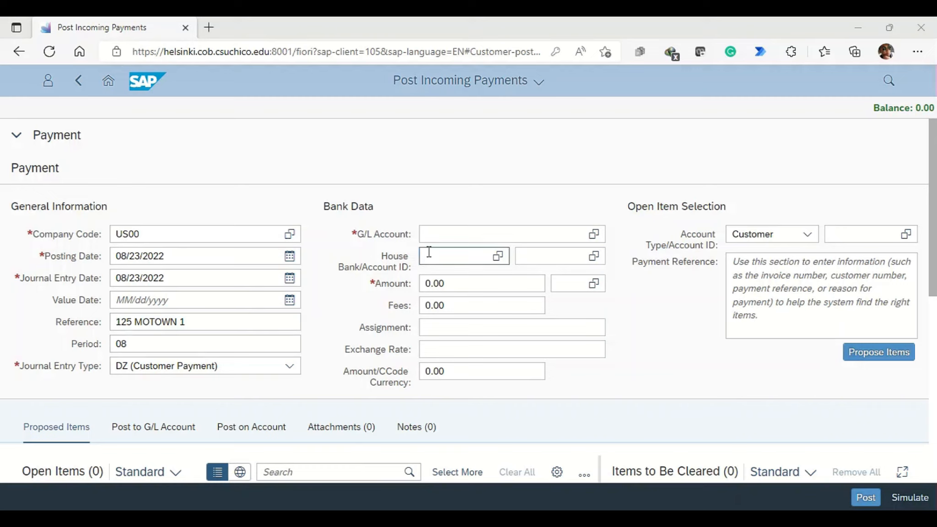
Step: Assign the G/L account with short text Bank in the bank data and set the amount to 4,900 USD
click(433, 231)
text(1)
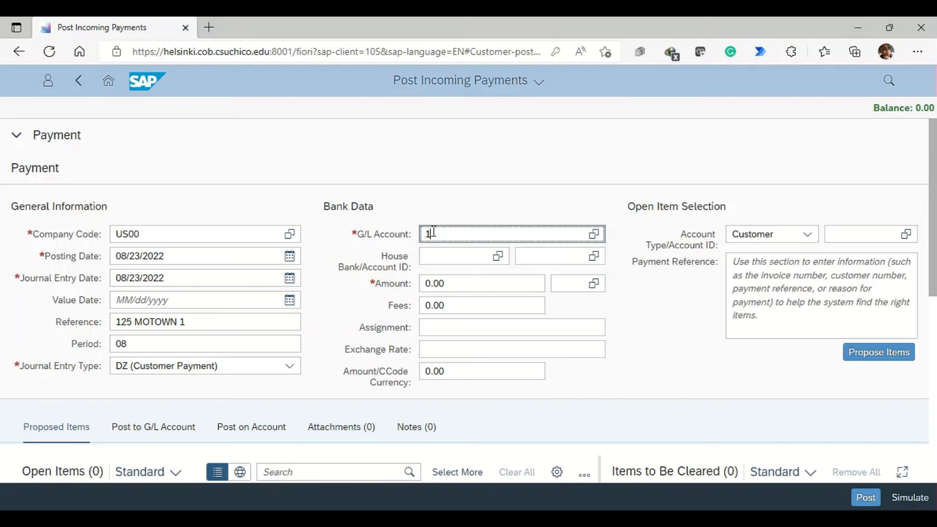
text(000)
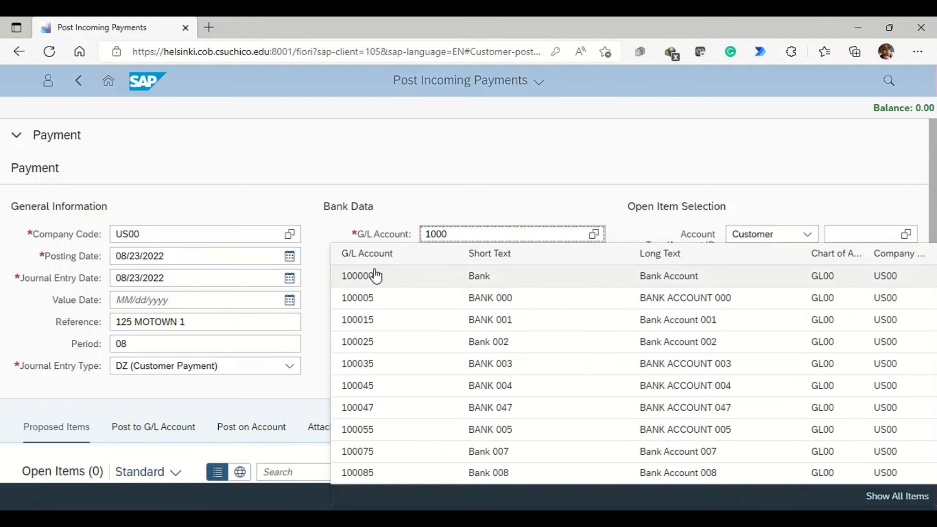
click(366, 278)
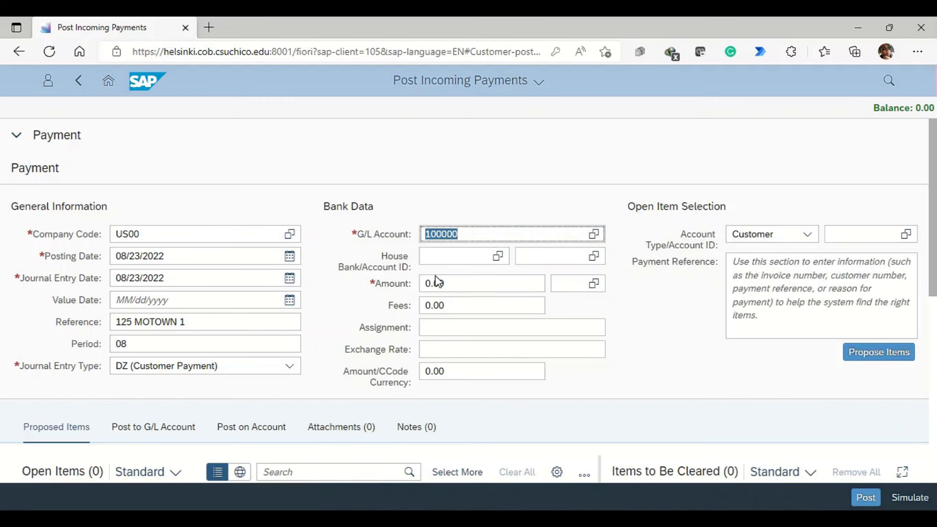
click(452, 284)
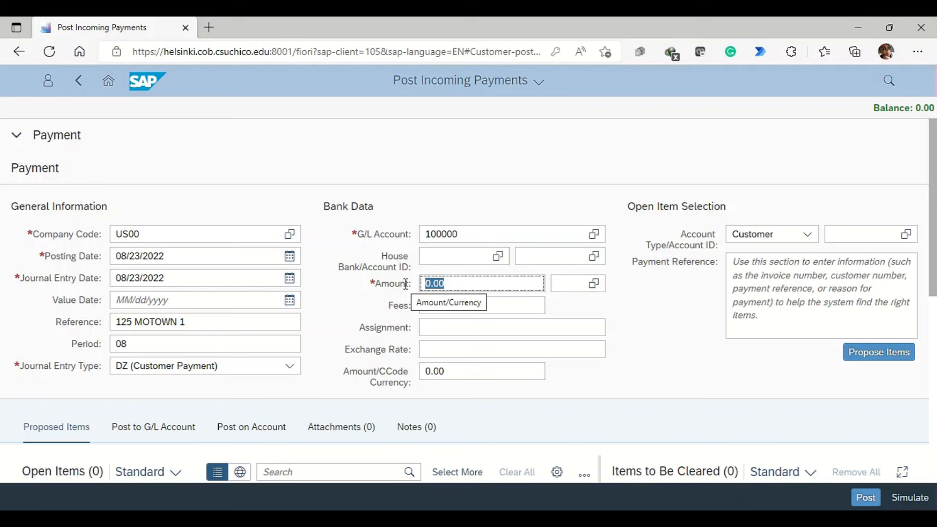
text(49)
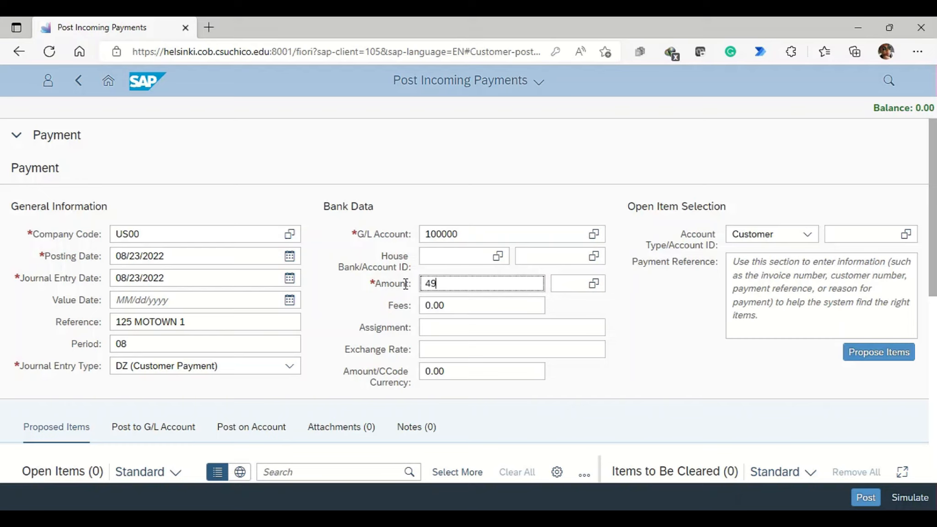
text(00)
click(557, 283)
text(usd)
Step: Enter the Motown customer's account ID in the open item selection and propose the customer's open items
click(869, 234)
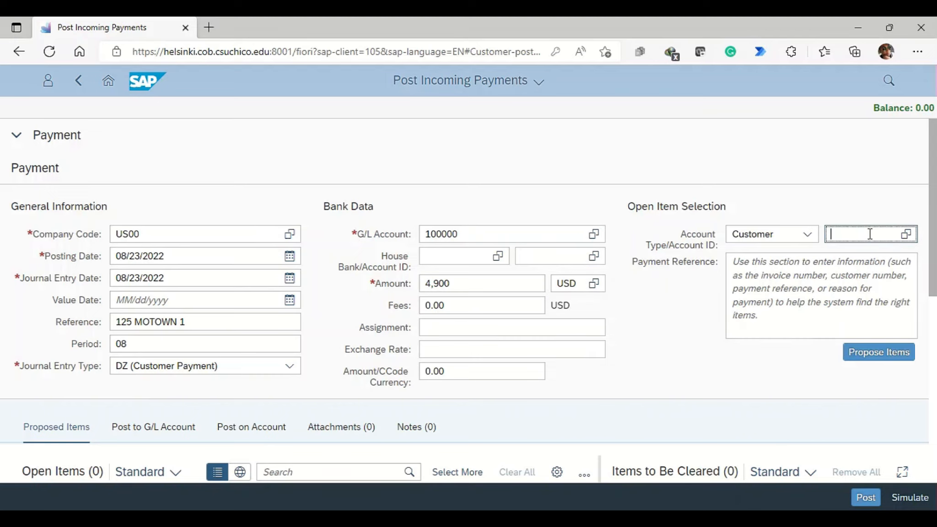
text(8125)
click(891, 352)
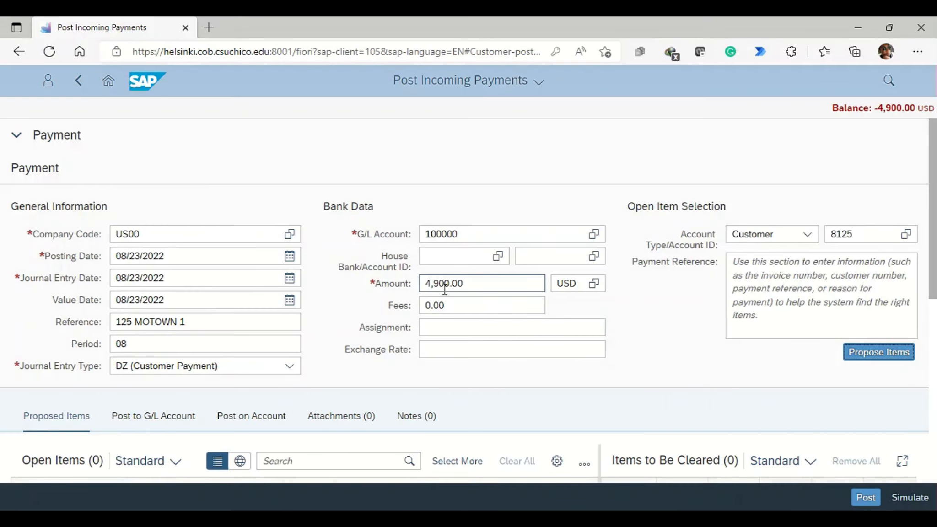
drag(933, 215, 934, 327)
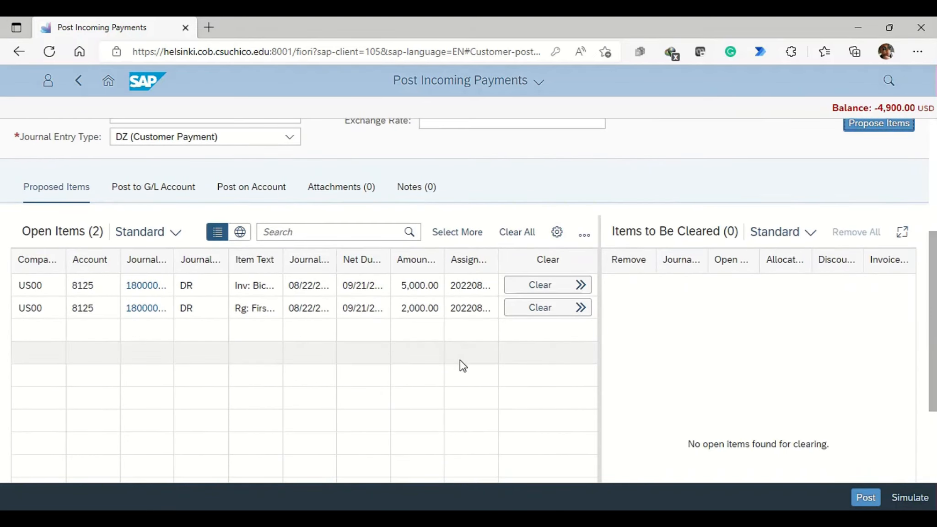
Step: Try clearing the 5,000.00 invoice with the payment amount changed to 5,000 USD, and remove it from the items to be cleared
click(538, 288)
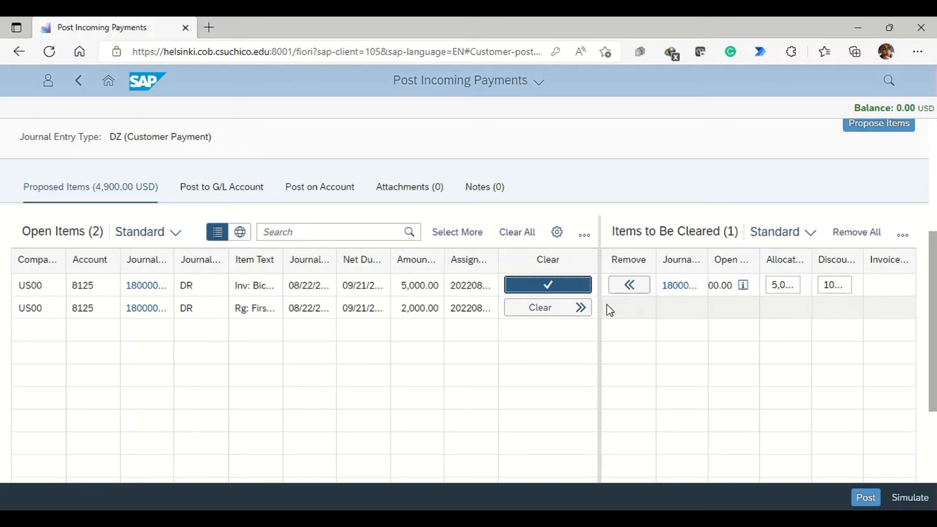
click(630, 286)
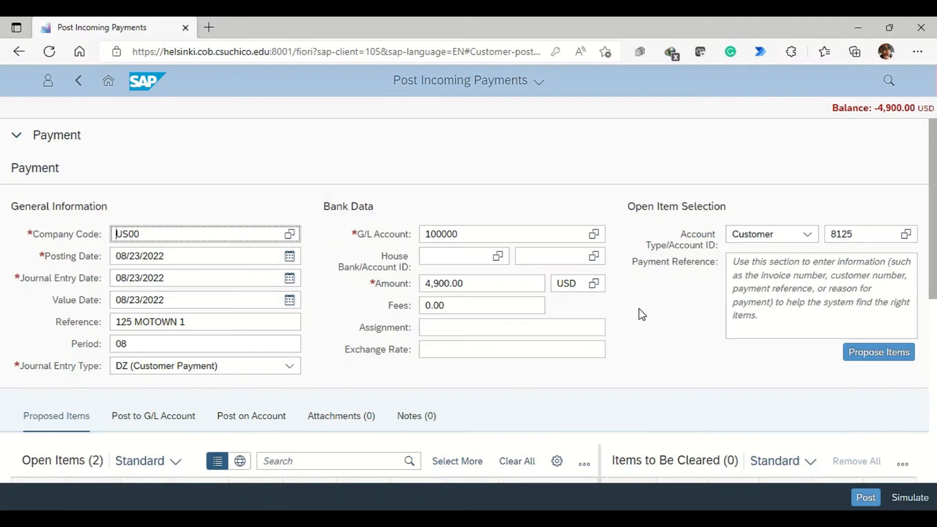
drag(487, 285, 326, 304)
text(5000)
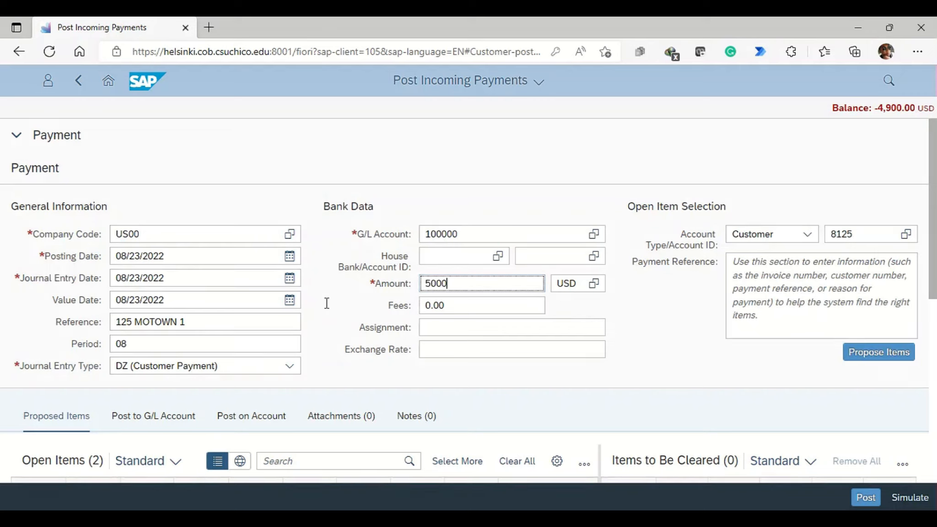
click(876, 366)
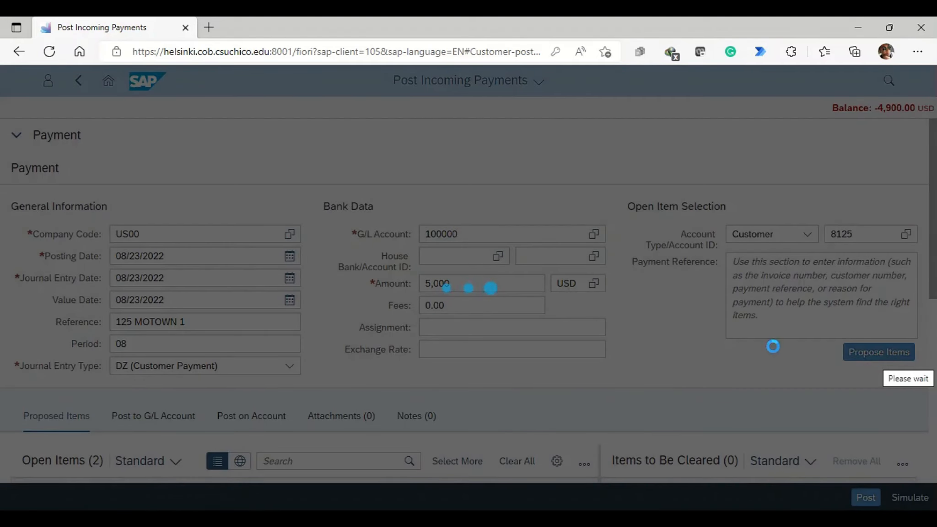
scroll(773, 352, down, 5)
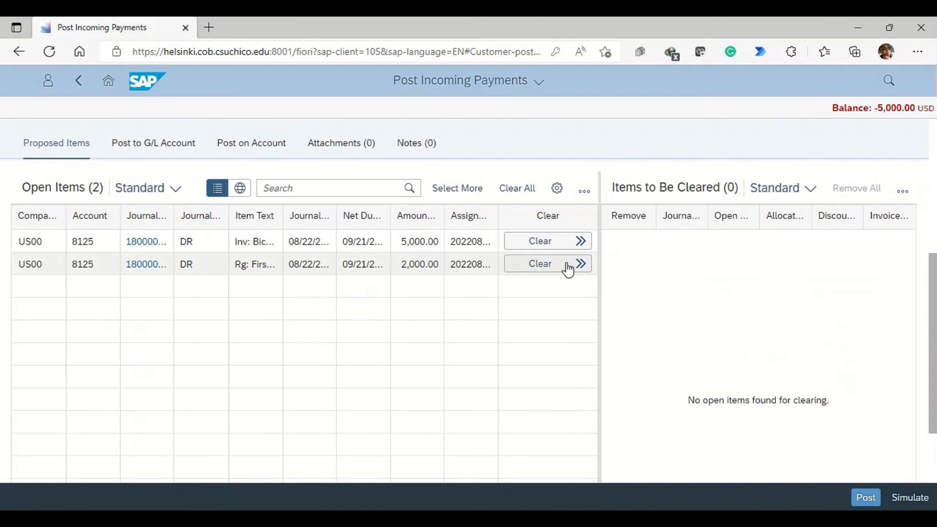
click(558, 242)
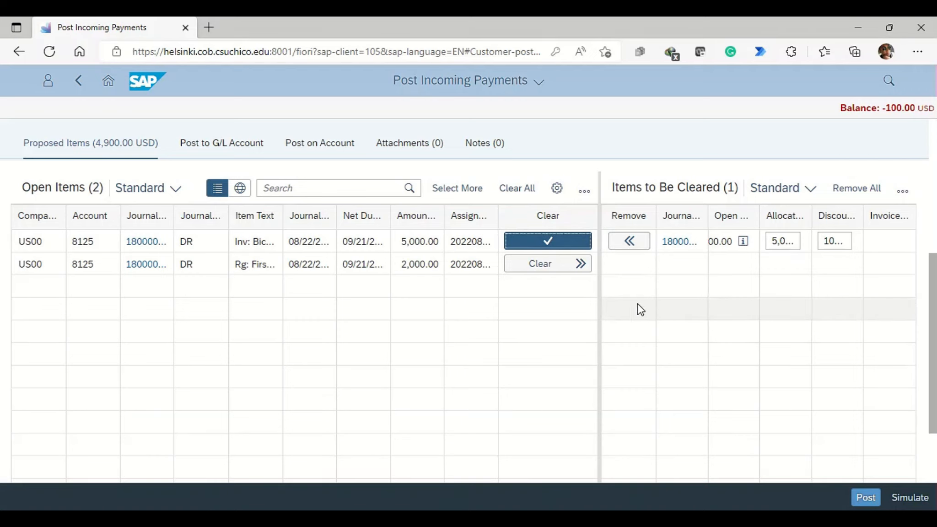
scroll(295, 297, up, 3)
scroll(477, 330, down, 5)
click(559, 196)
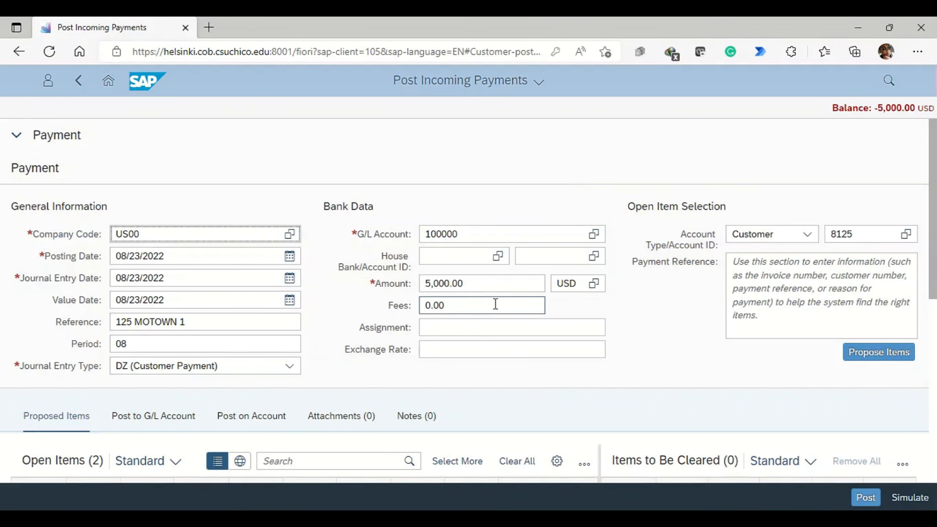
Step: Set the payment amount to 4,900 USD and propose the customer's open items again
drag(467, 284, 368, 284)
text(4,90)
text(00)
click(860, 348)
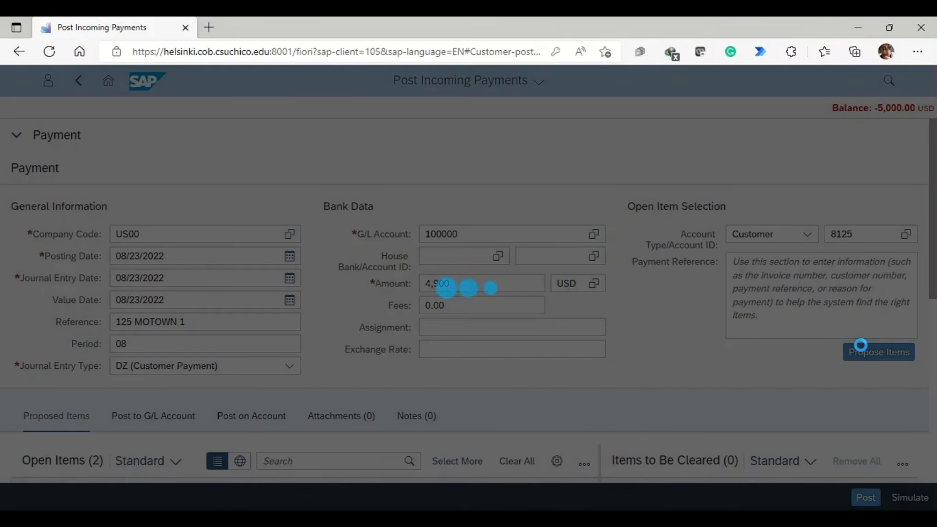
Step: Clear the 5,000.00 bicycle invoice from the open items and post the incoming payment
scroll(722, 283, down, 5)
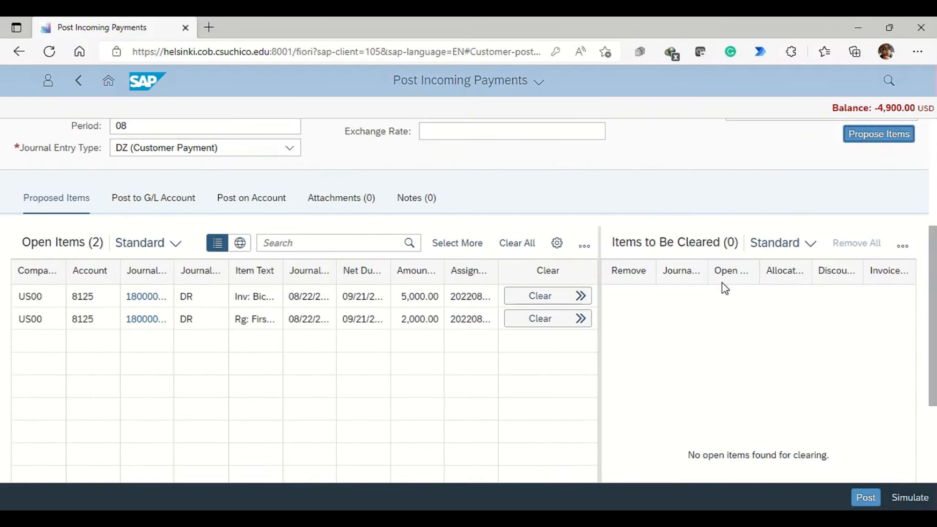
click(558, 298)
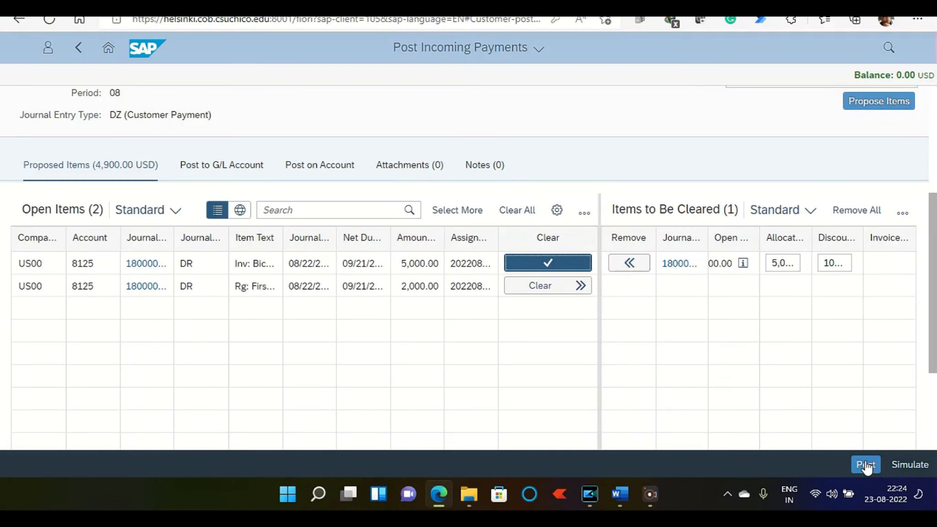
click(865, 464)
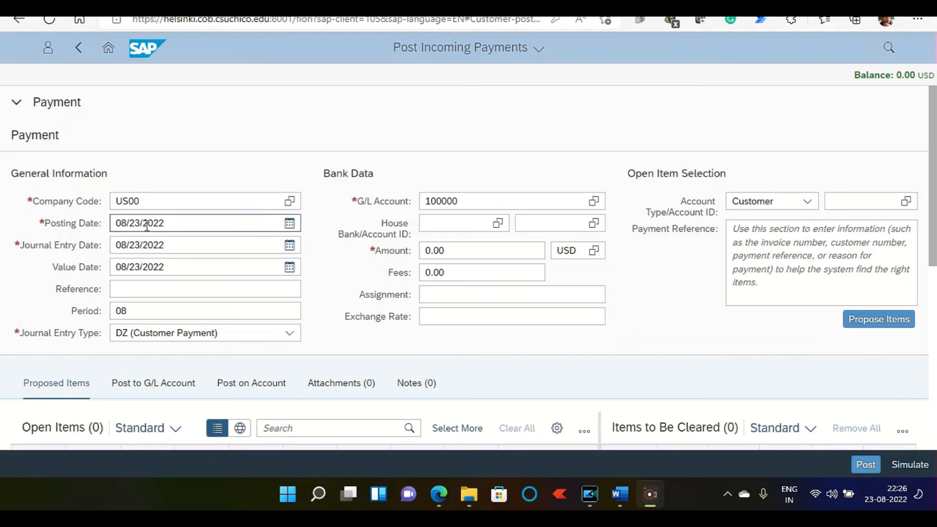
Step: Enter 125 Apple 1 as the reference of the next incoming payment and set its amount to 6,000 USD
click(132, 290)
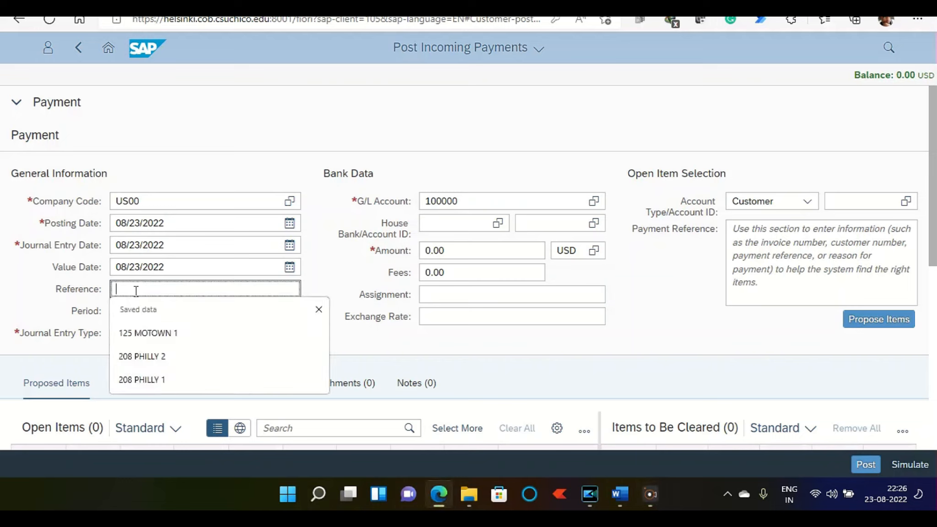
text(125)
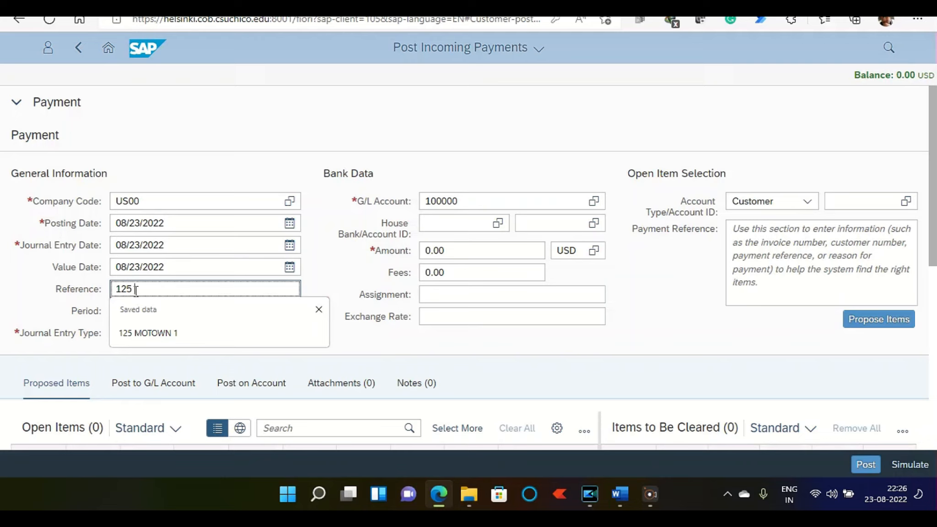
text( Apple 1)
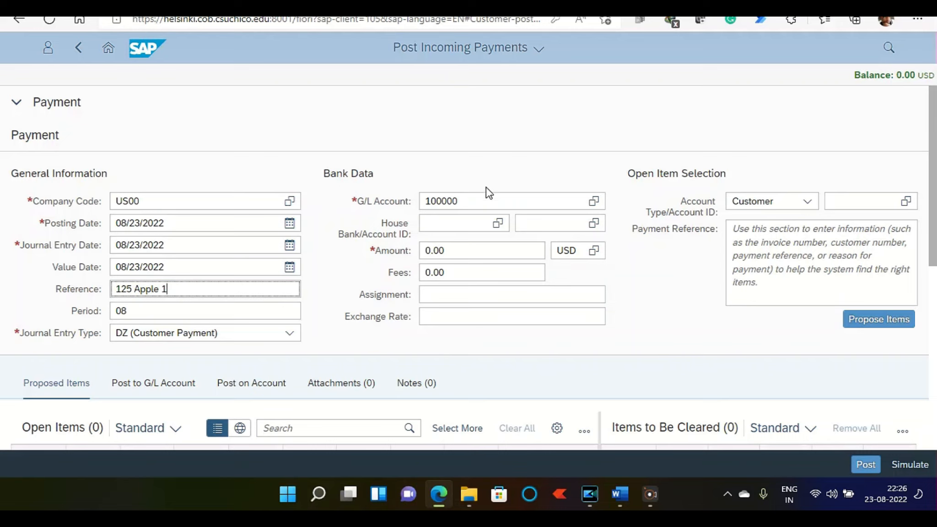
click(460, 250)
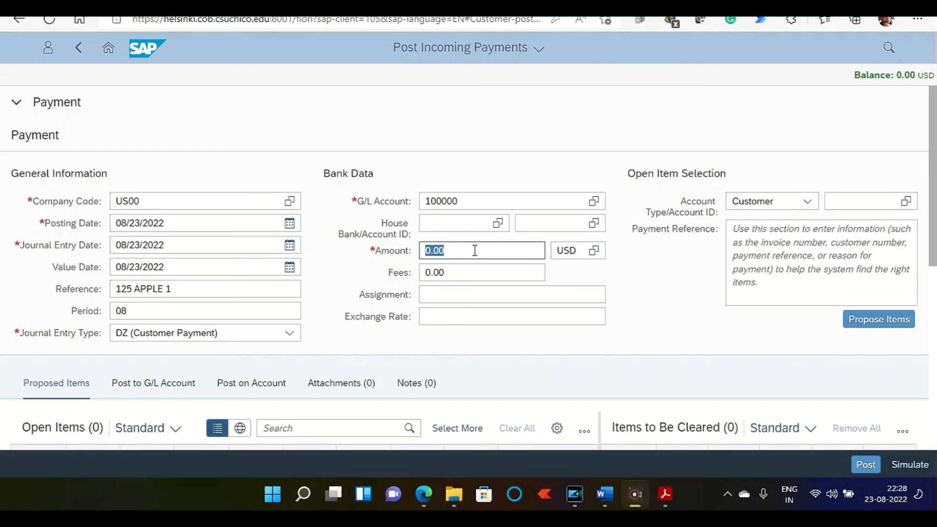
click(454, 248)
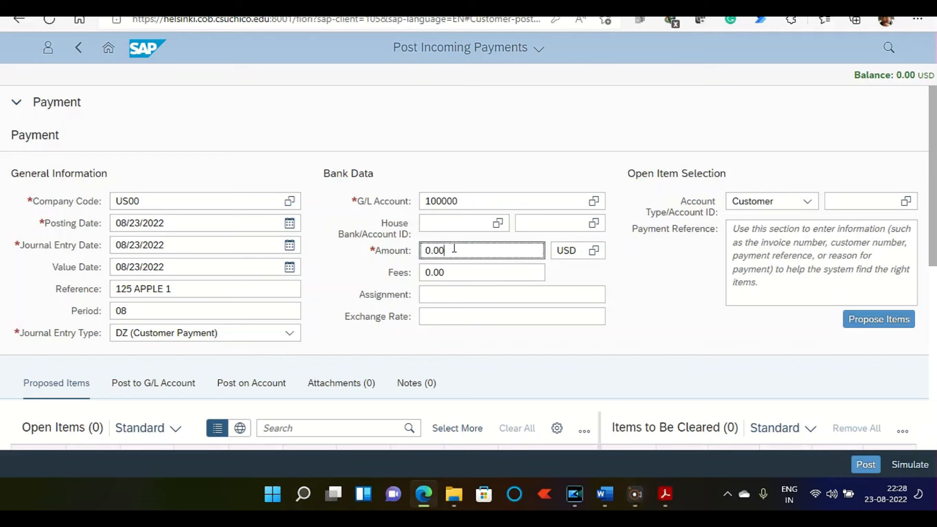
text(6000)
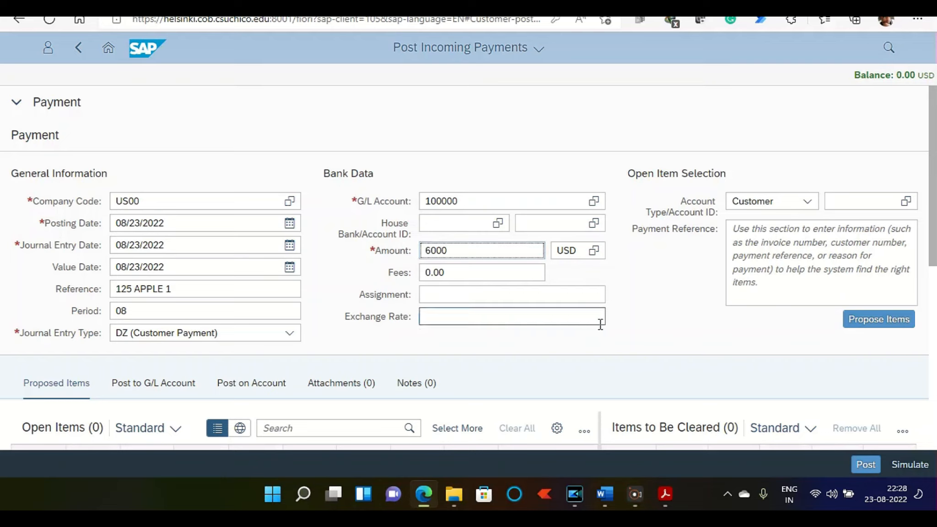
click(678, 296)
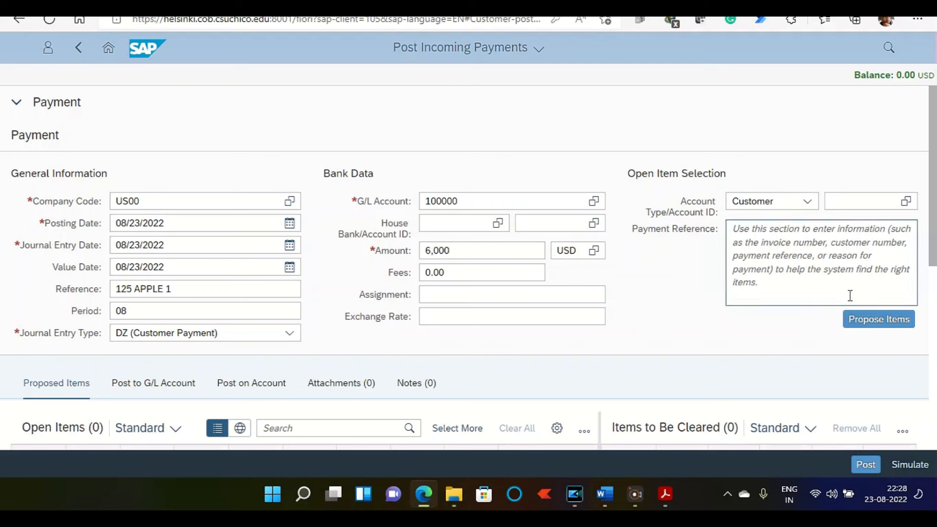
Step: Select the Big Apple Bikes customer with search term 125 as the account and propose its open items
click(851, 201)
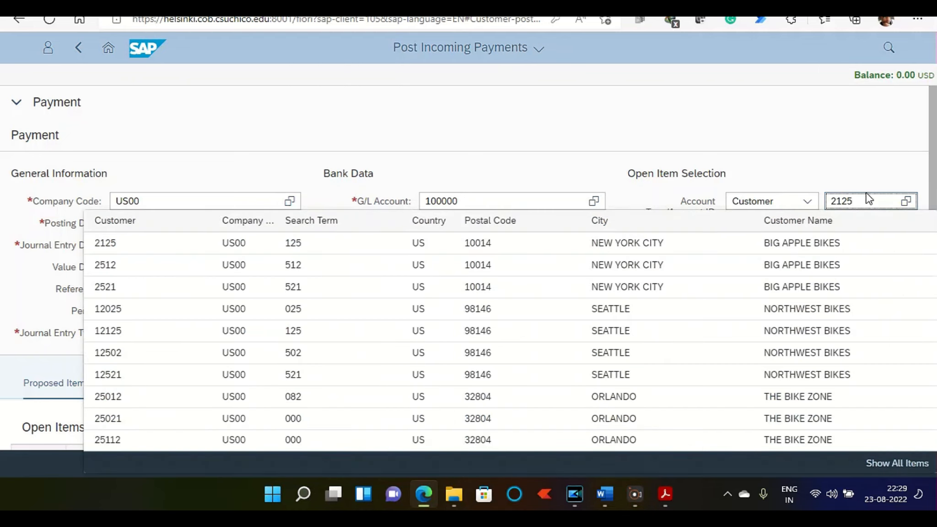
click(811, 245)
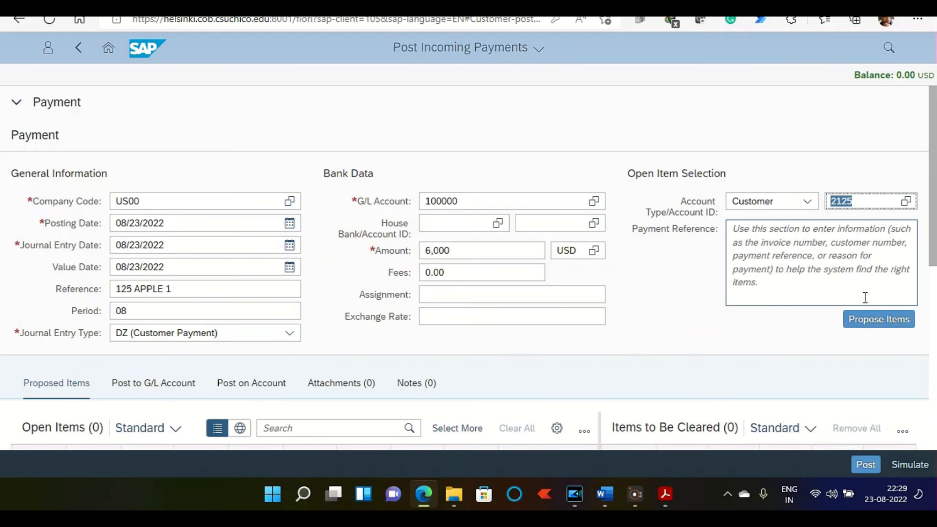
click(866, 321)
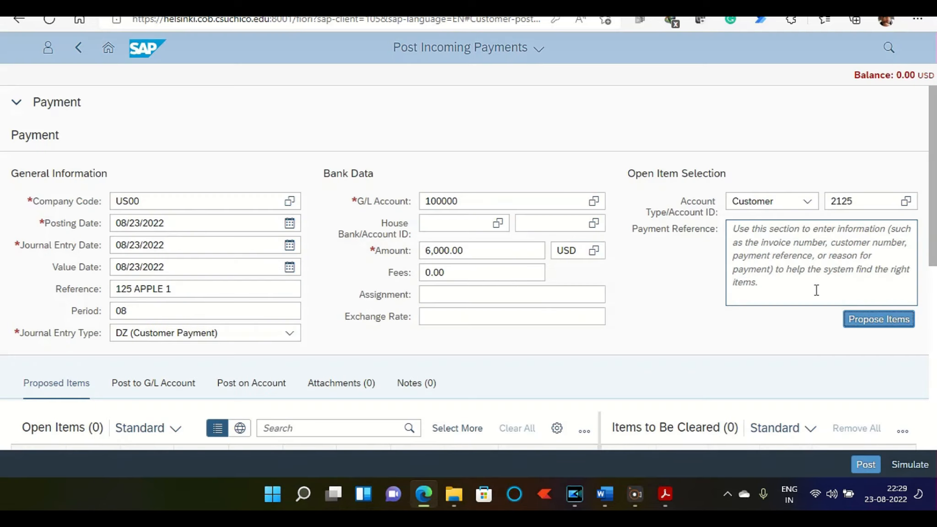
Step: Clear the 6,000.00 invoice from the open items and post the incoming payment
scroll(468, 371, down, 3)
click(513, 320)
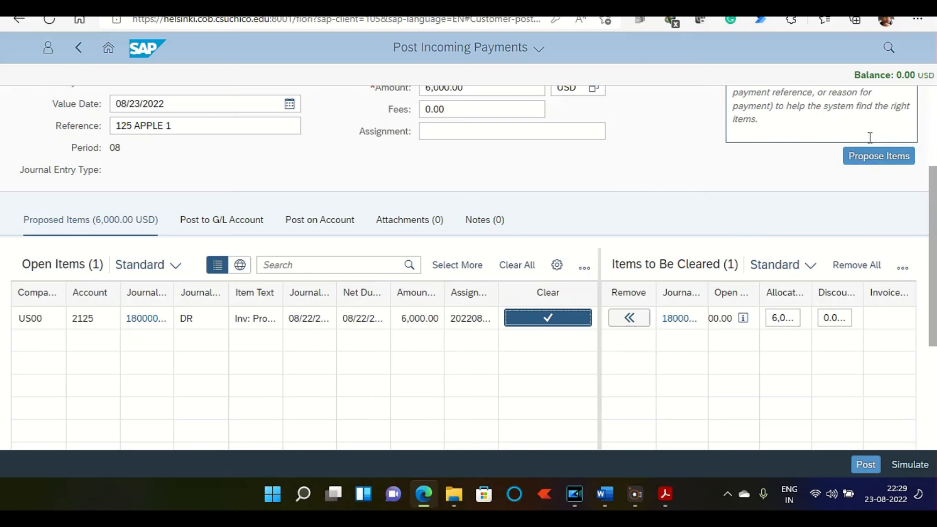
click(866, 465)
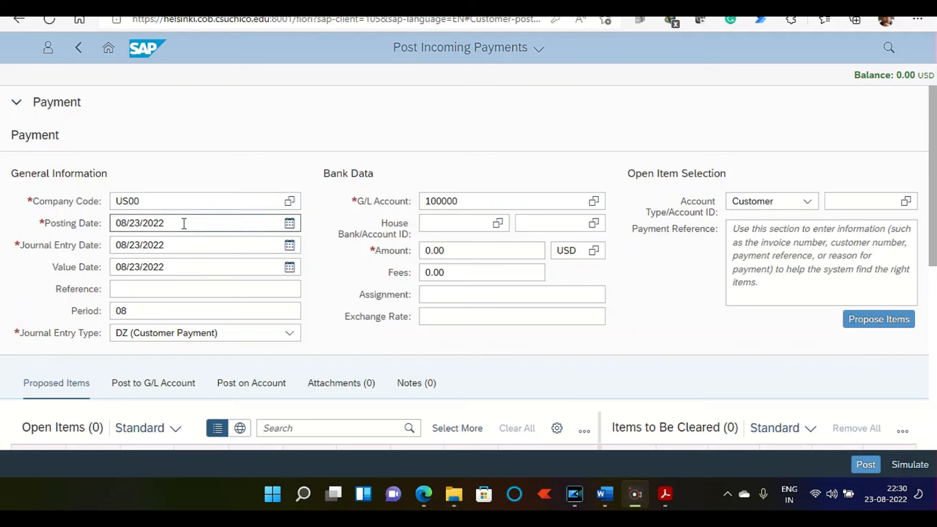
Step: Enter 125 PHILLY 1 as the reference of the next incoming payment and set its amount to 3,500 USD
click(125, 289)
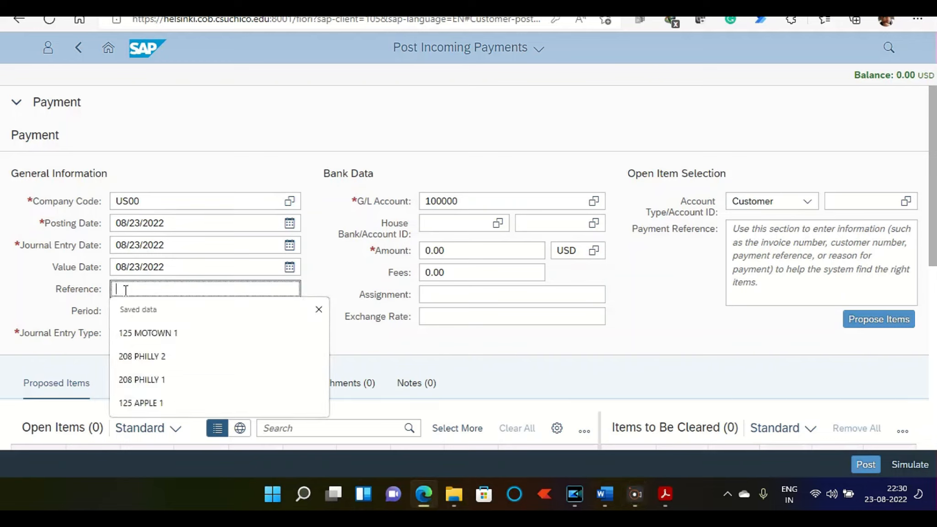
click(156, 379)
drag(133, 289, 95, 287)
text(125 PHILLY 1)
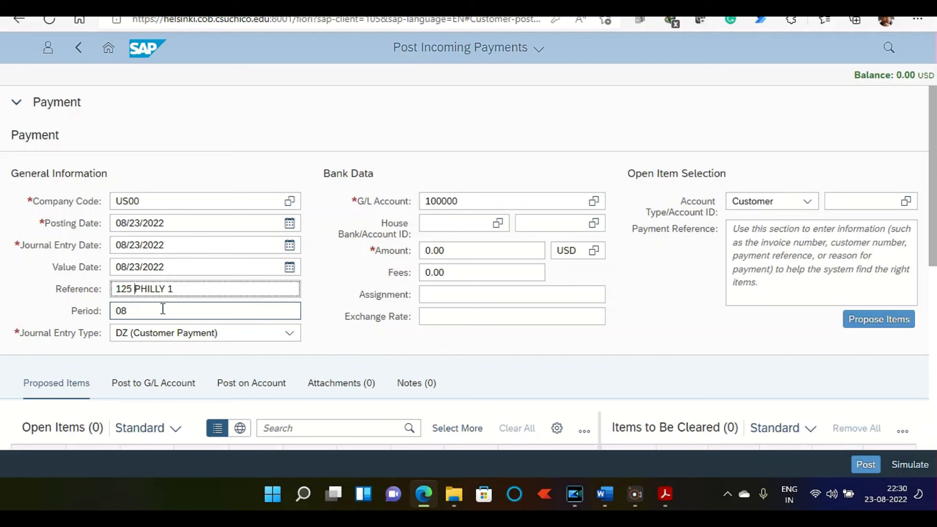
click(449, 250)
text(35)
key(Escape)
text(00)
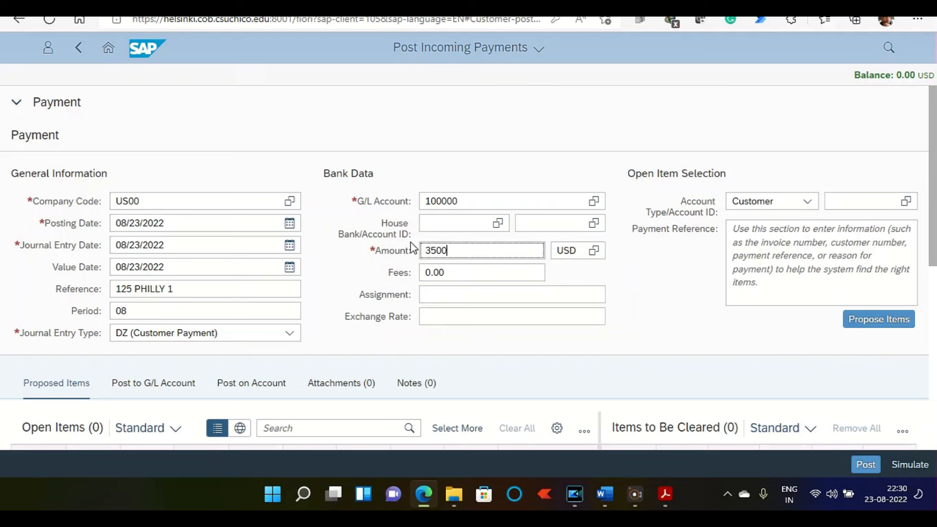
click(469, 361)
Step: Select the Philly Bikes customer with search term 125 as the account and propose its open items
click(835, 202)
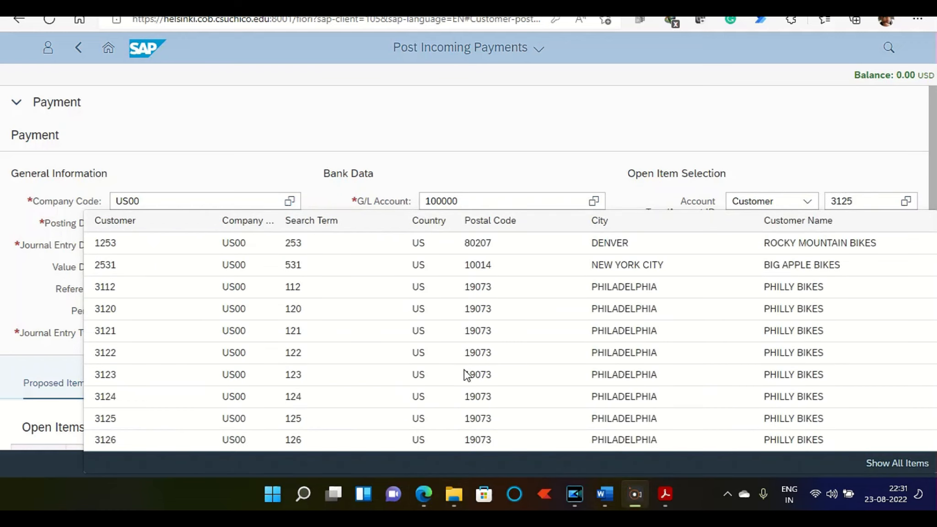
click(109, 423)
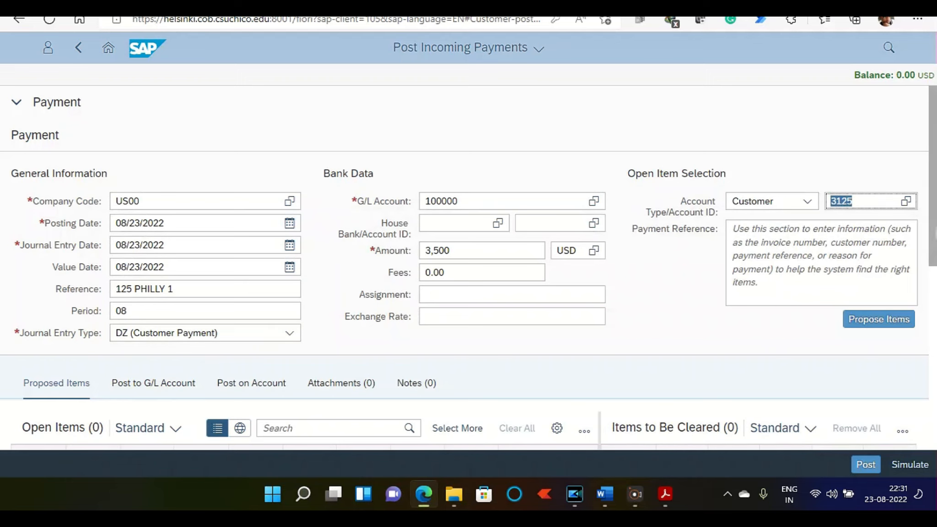
click(855, 312)
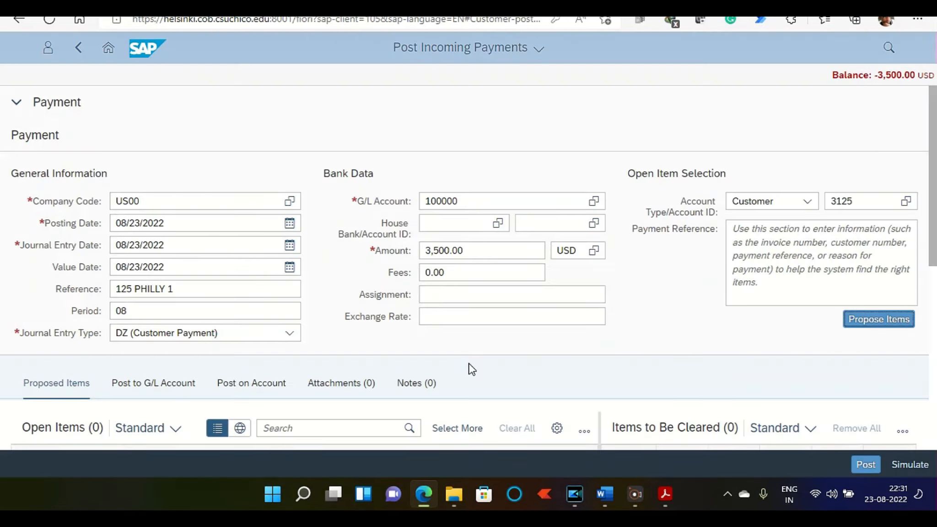
Step: Widen the open items' Item Text column and mark the Men's Off Road invoice for clearing
scroll(586, 279, down, 3)
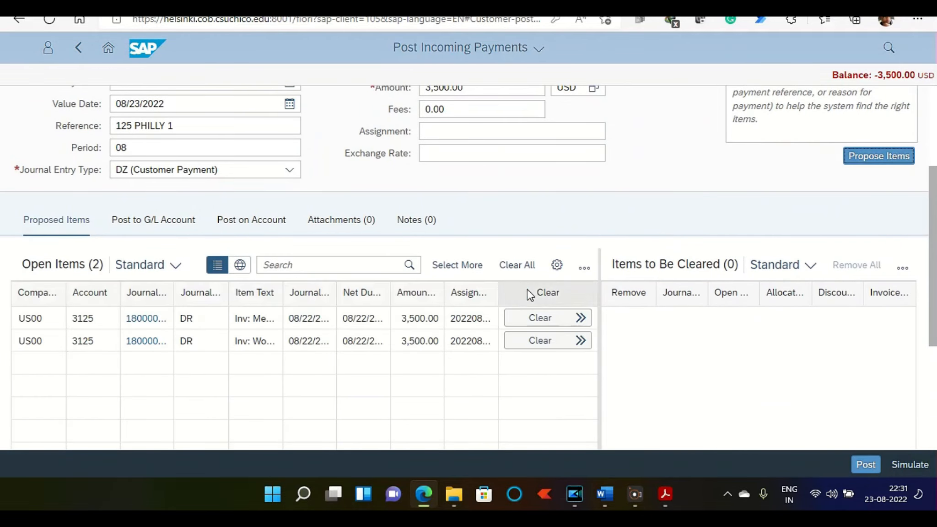
scroll(532, 294, down, 2)
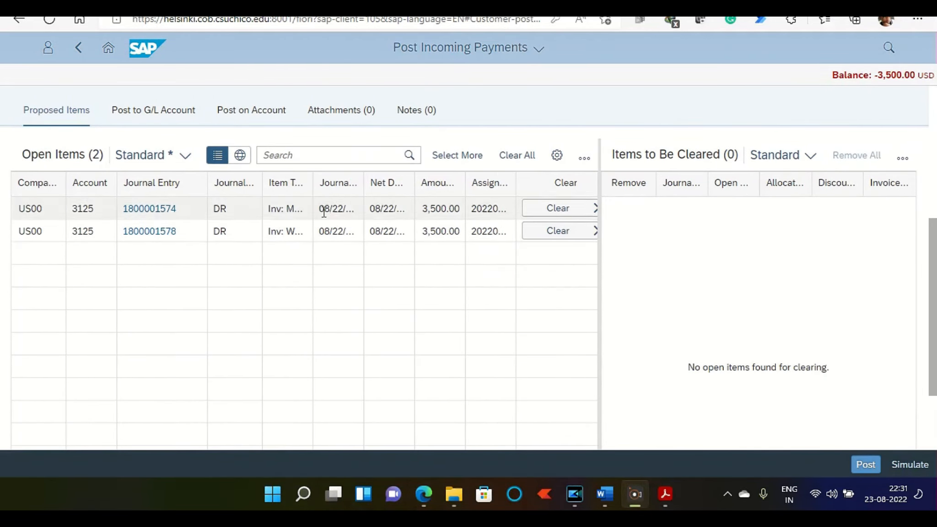
drag(313, 185, 359, 207)
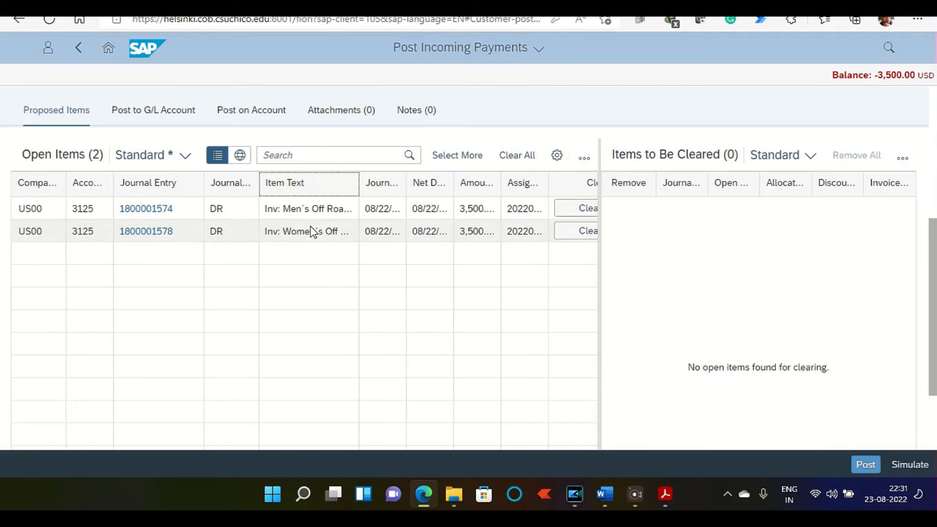
click(582, 210)
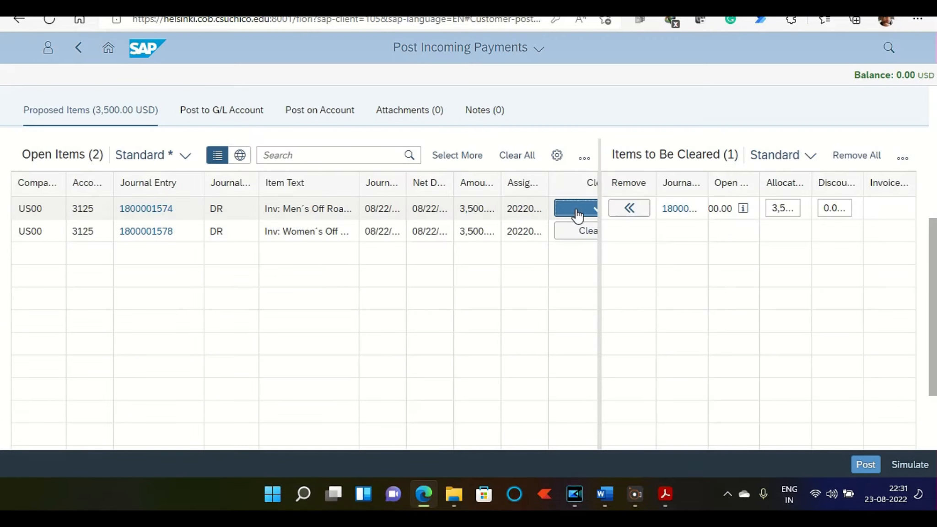
Step: Post the 3,500 USD incoming payment and continue with a new payment
scroll(735, 270, up, 4)
scroll(736, 269, down, 4)
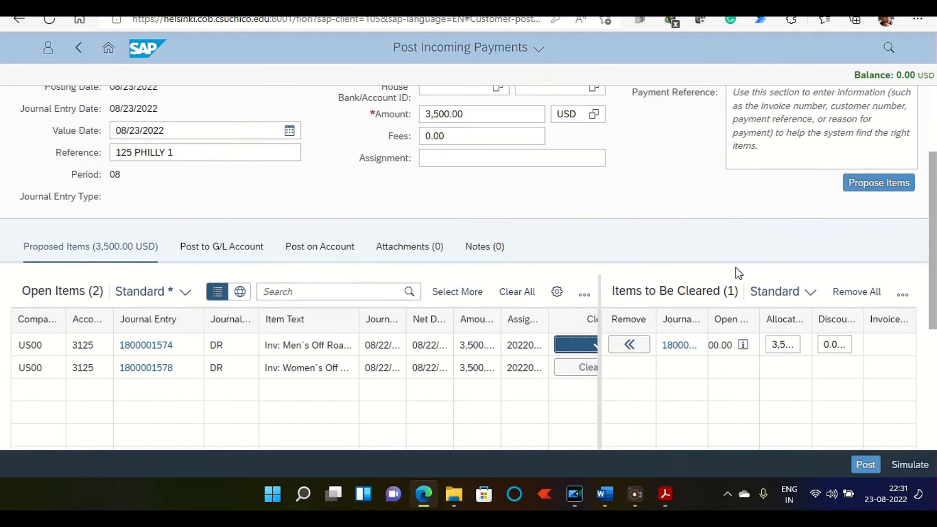
click(860, 471)
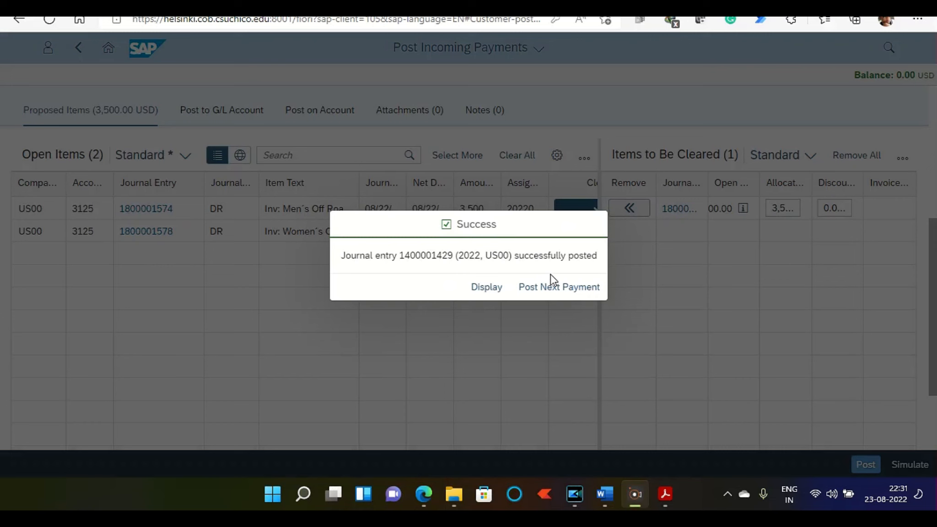
click(510, 284)
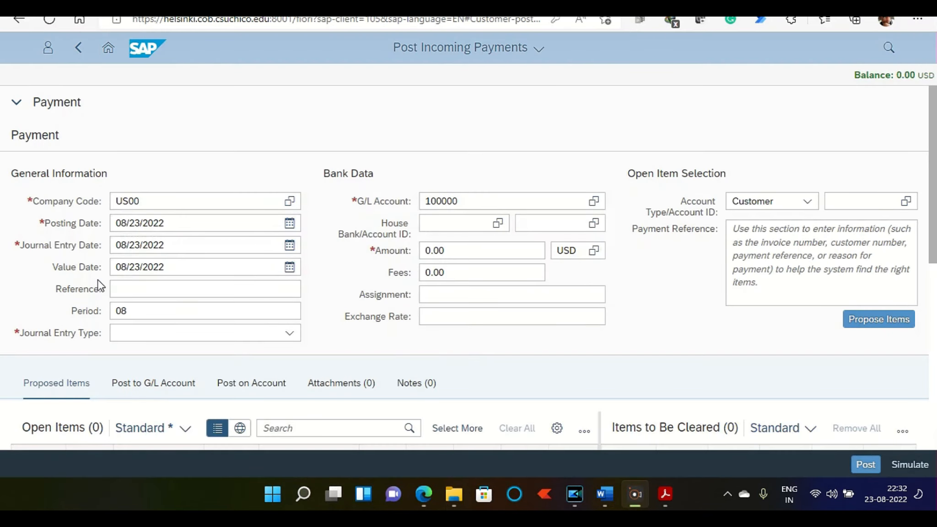
Step: Enter 125 PEACHTREE 1 as the reference of the new incoming payment and set its amount to 10,000 USD
click(132, 202)
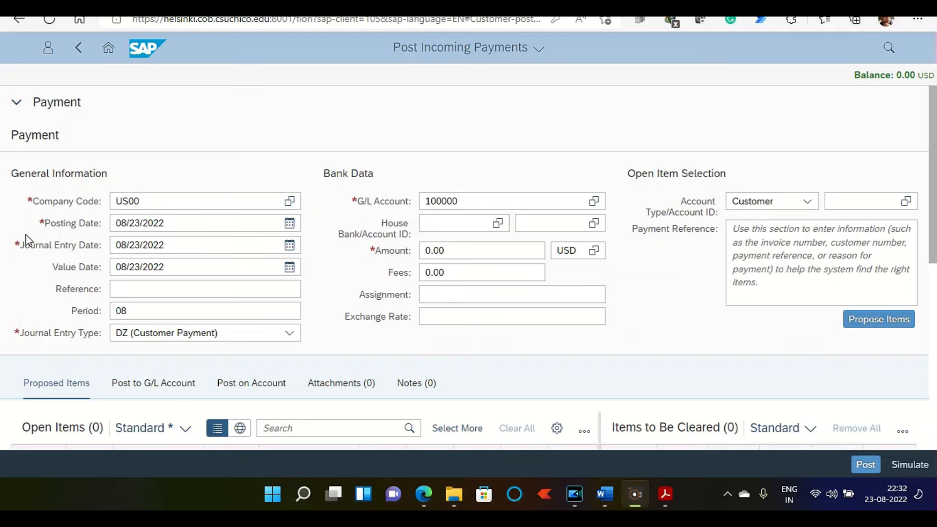
click(128, 288)
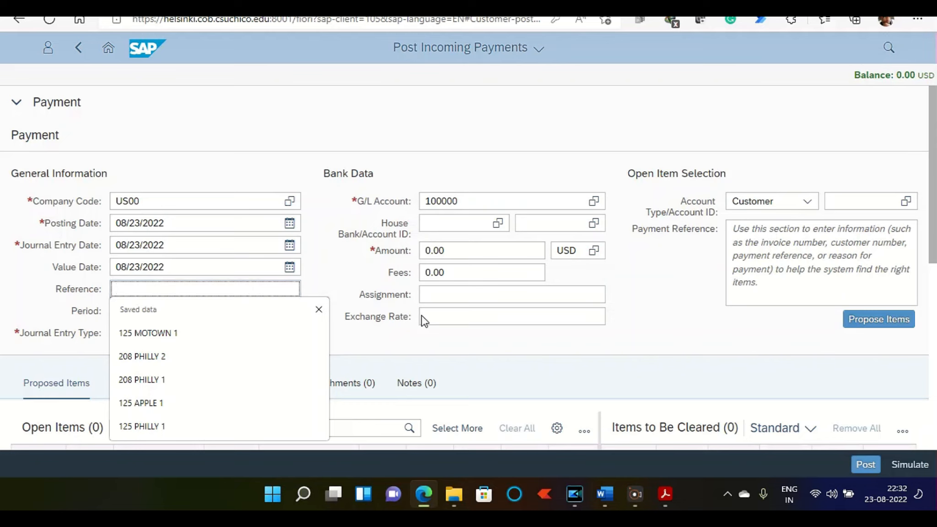
click(467, 364)
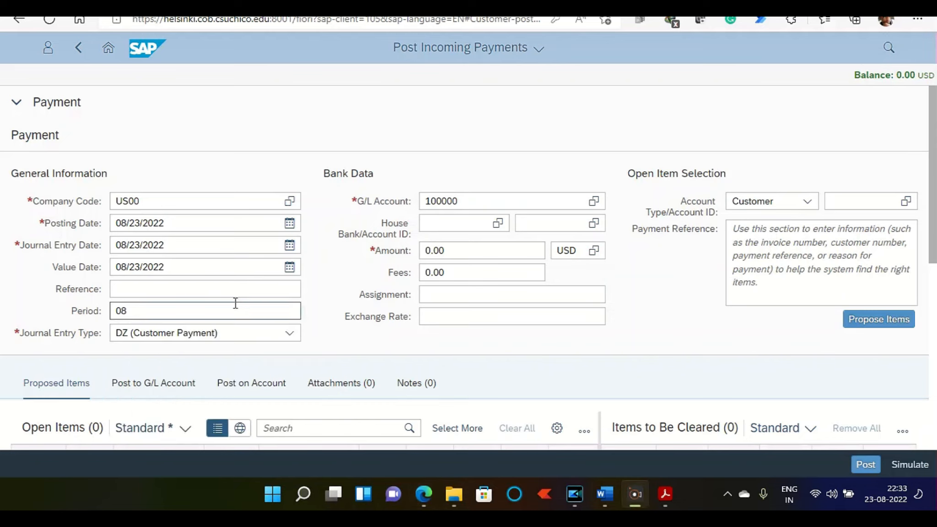
click(220, 285)
text(12)
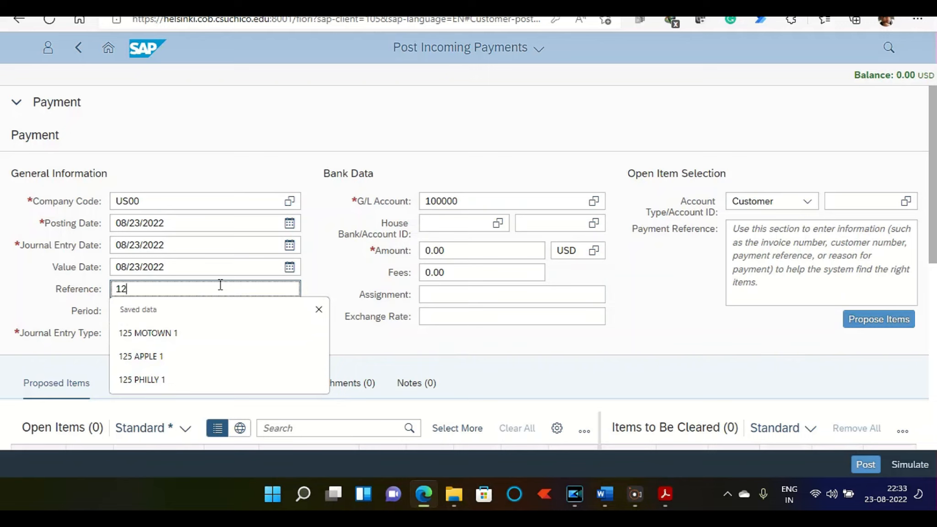
text(5 PEACHTREE 1)
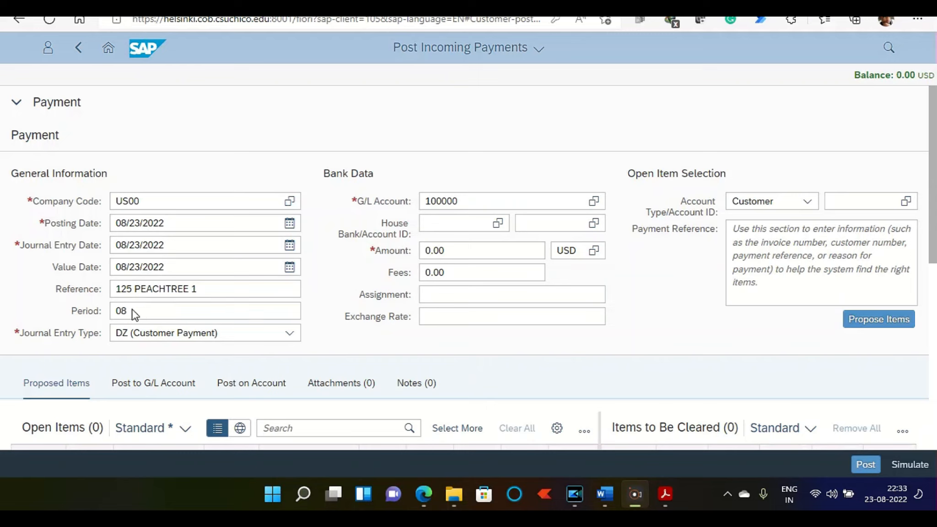
click(134, 313)
double_click(452, 249)
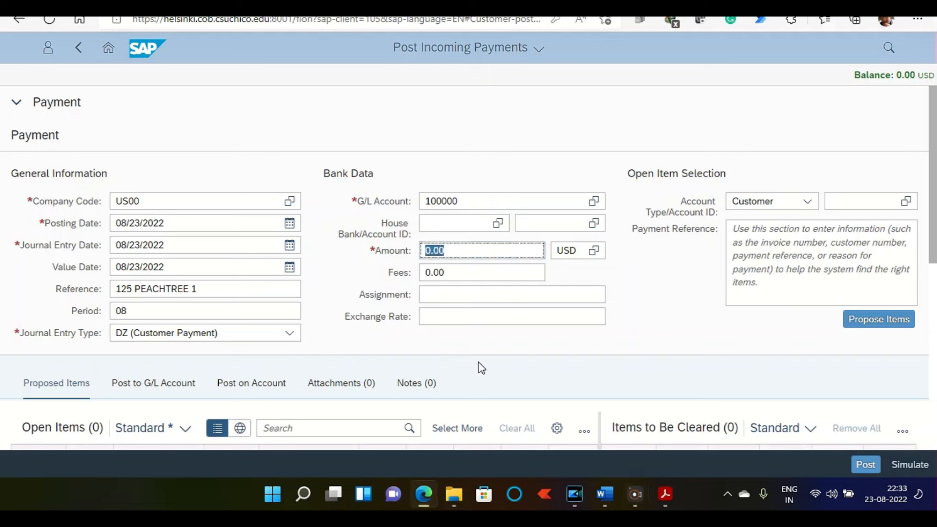
click(467, 251)
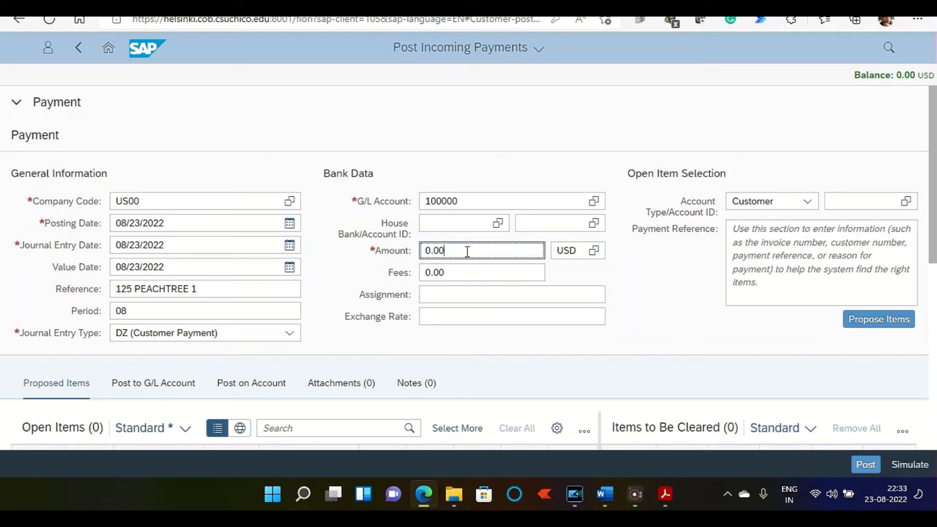
text(100000)
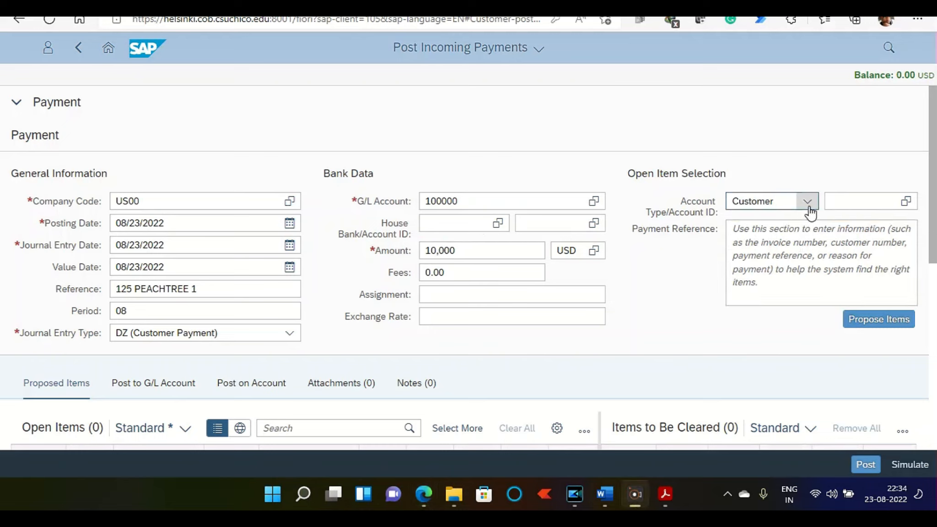
Step: Select the Peachtree Bikes customer with search term 125 as the account and propose its open items
click(857, 201)
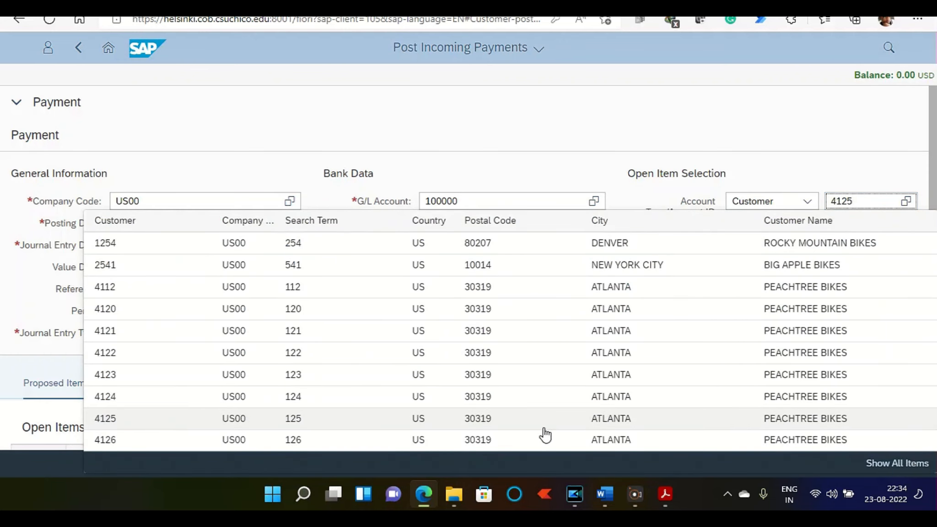
click(815, 426)
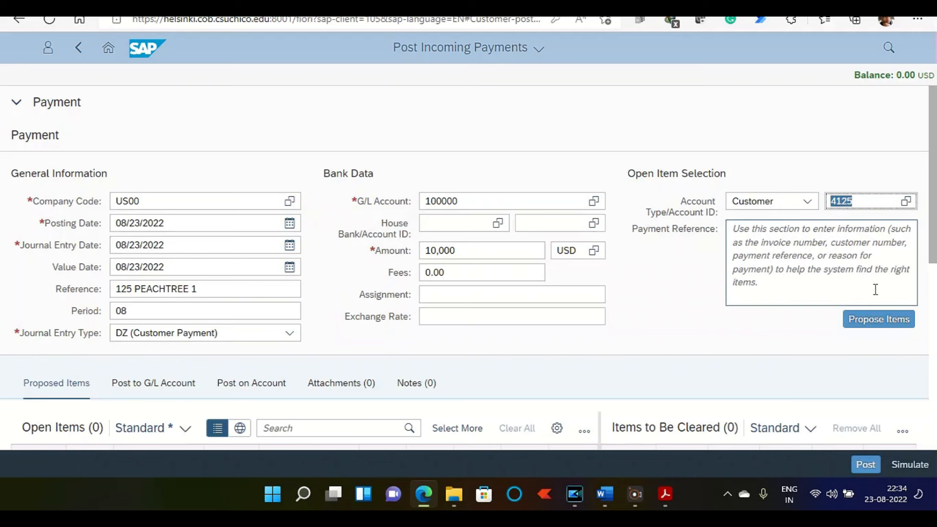
click(878, 319)
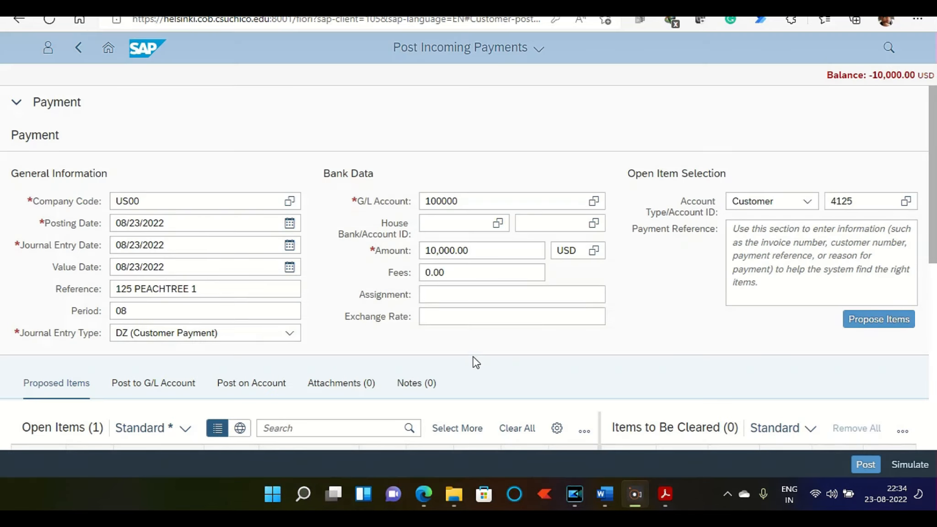
Step: Clear the helmet invoice from the open items and post the 10,000 USD incoming payment
scroll(889, 183, down, 5)
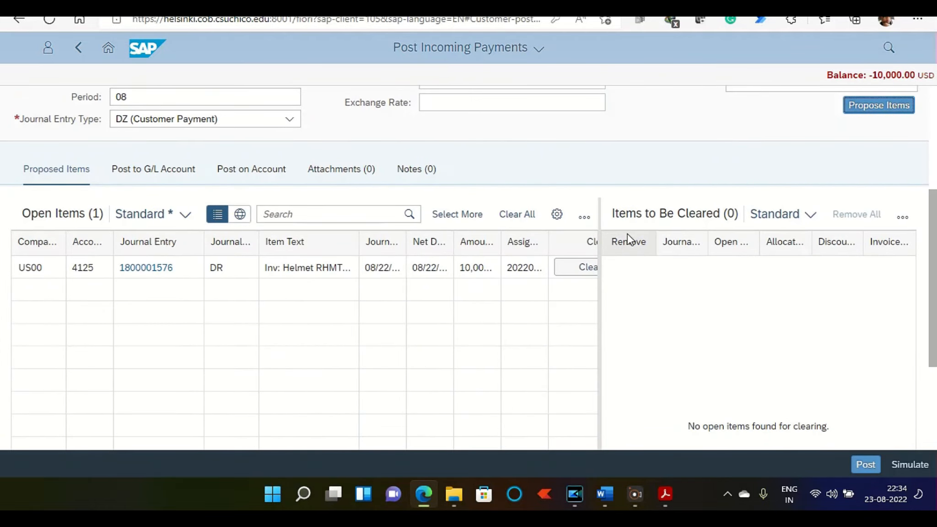
click(580, 270)
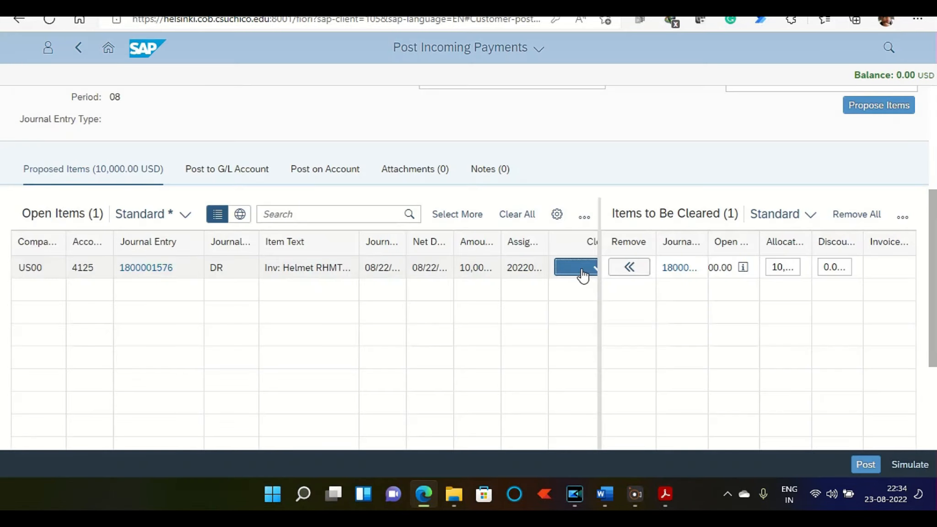
click(864, 465)
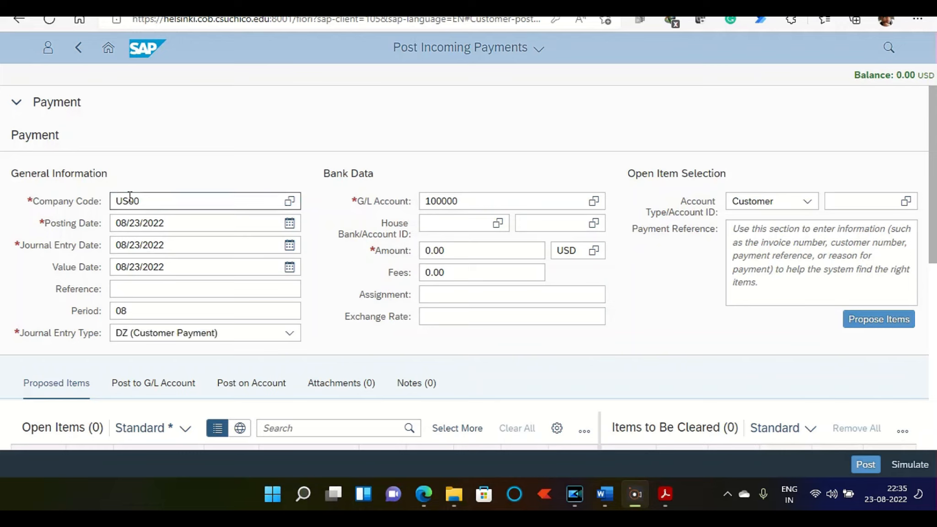
Step: Enter 125 Windy 1 as the reference of the next incoming payment
click(143, 290)
text(125)
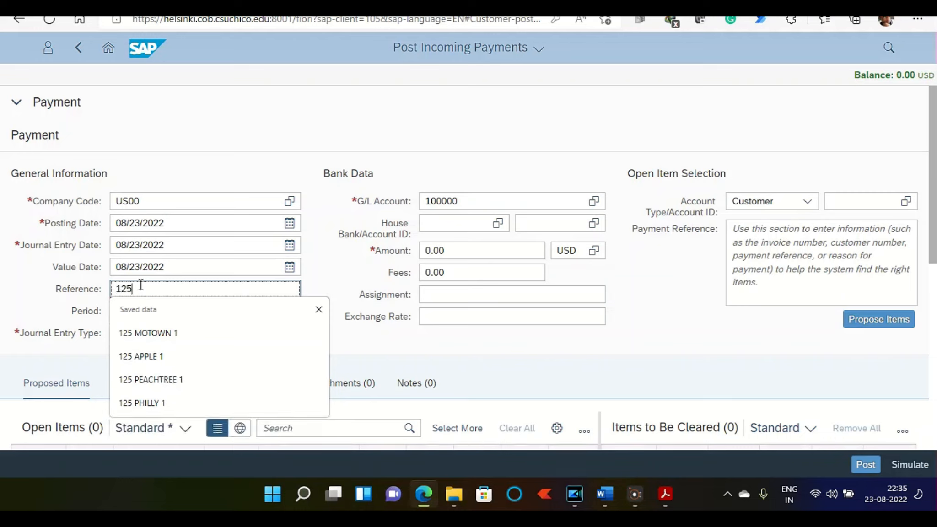
text( Windy 1)
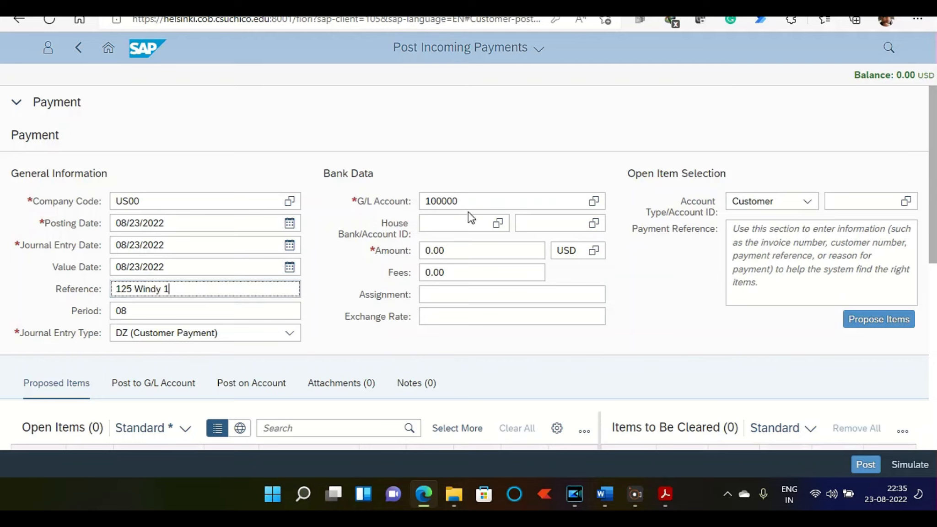
Step: Set the amount of the Windy City Bikes incoming payment to 4,000 USD
click(456, 251)
text(4)
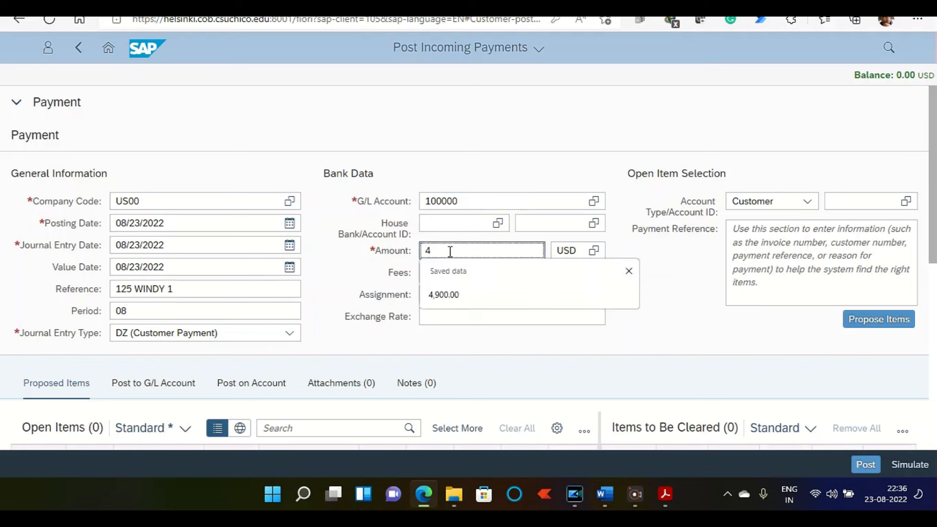
text(000)
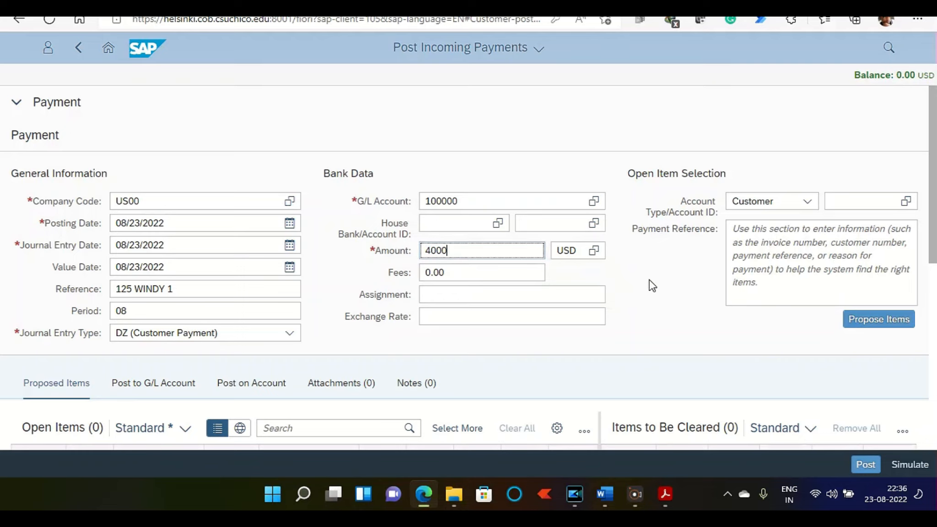
Step: Select the Windy City Bikes customer with search term 125 as the account and propose its open items
click(845, 197)
click(862, 201)
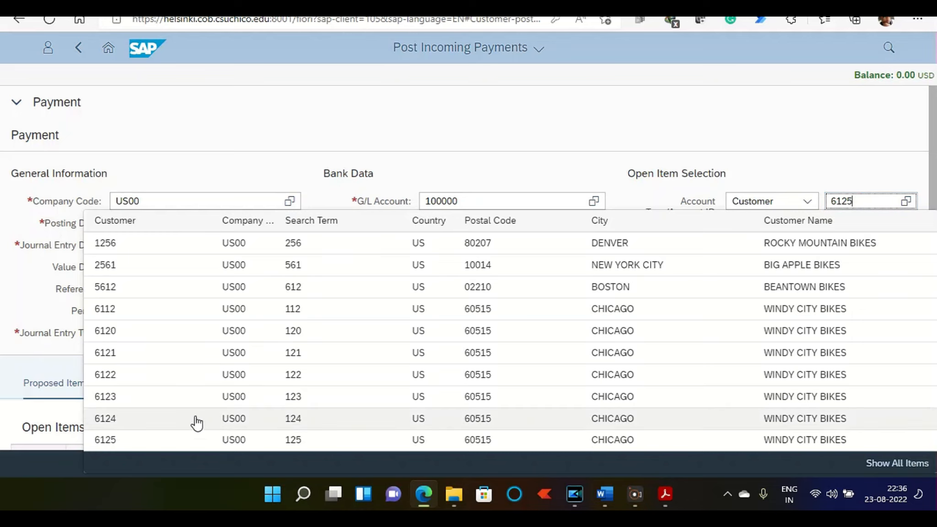
click(801, 442)
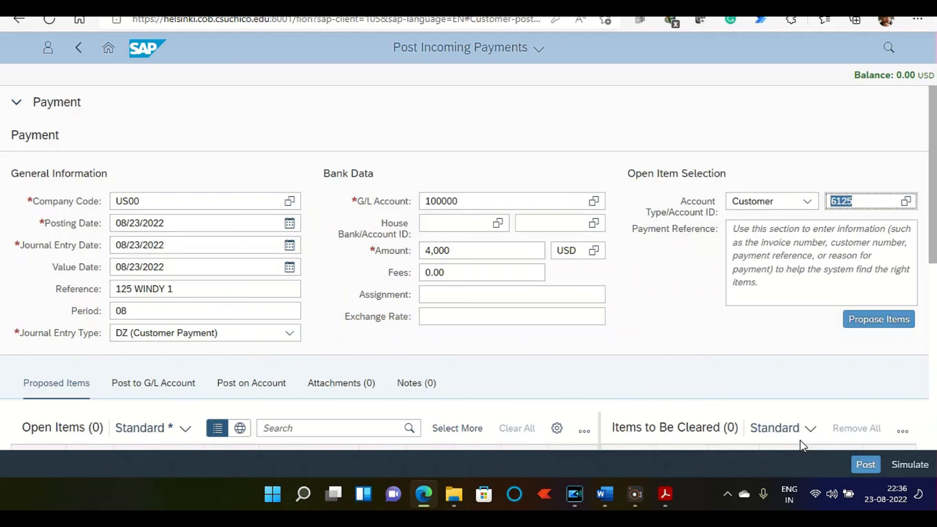
click(872, 319)
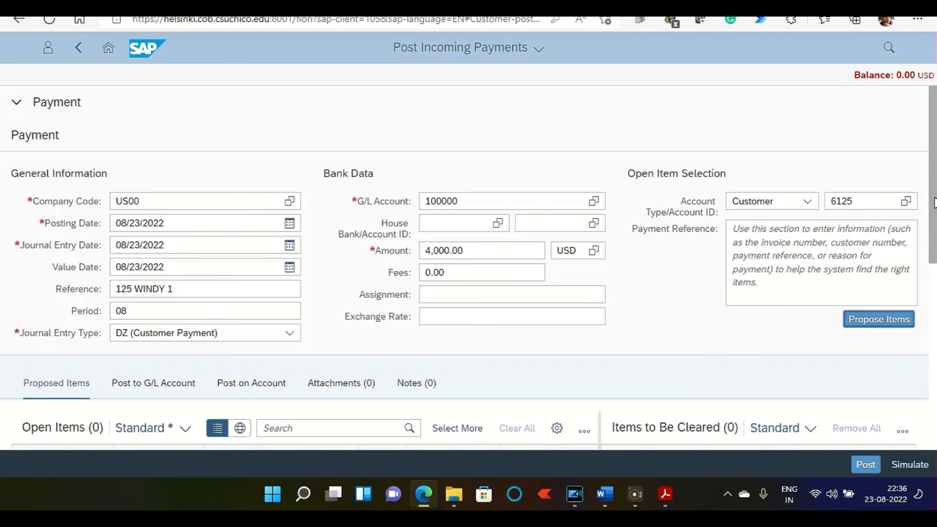
Step: Clear the Bike & Accessories invoice from the open items and post the 4,000 USD incoming payment
drag(934, 202, 934, 294)
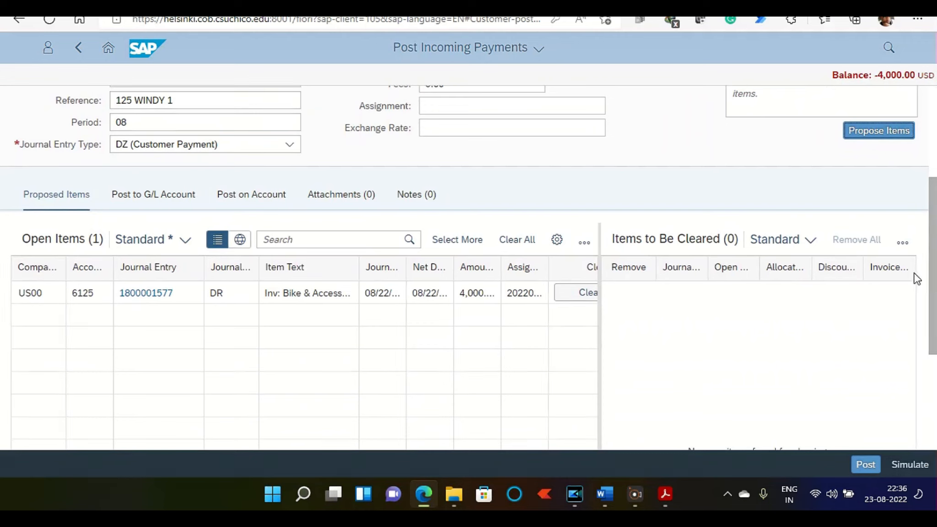
click(577, 292)
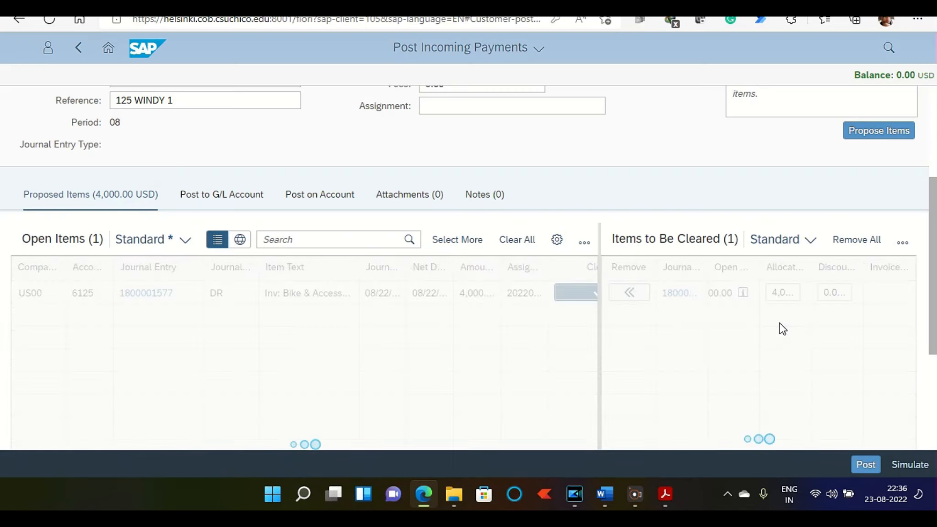
click(865, 464)
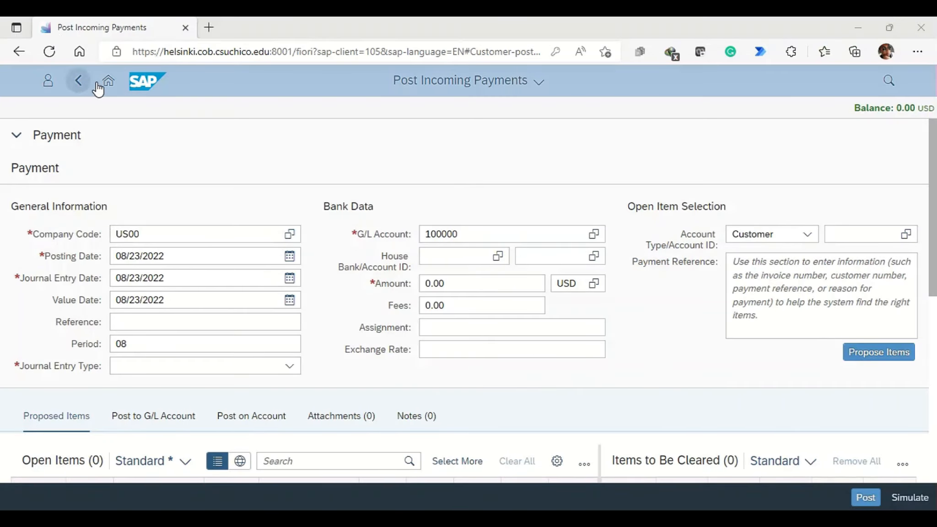
Step: Open Display Customer Balances from the home page and select the Motown Bikes customer with search term 125
click(106, 51)
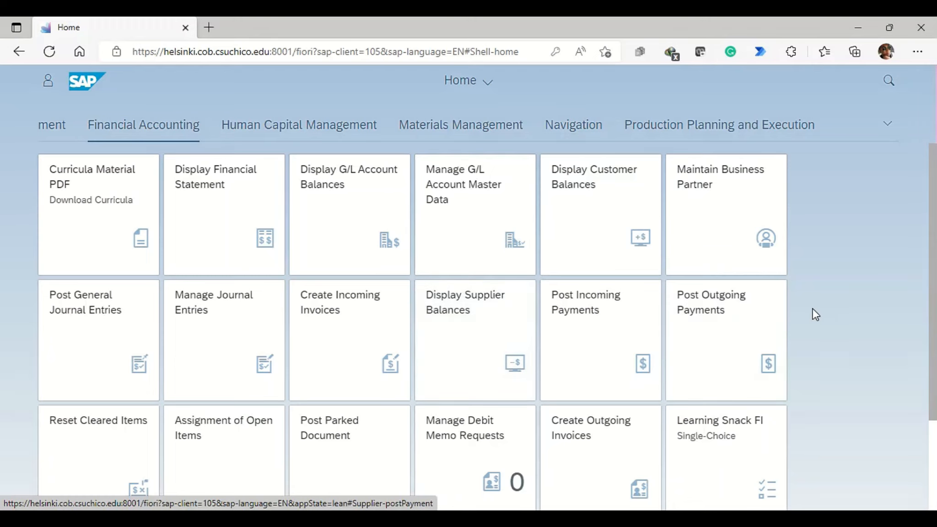
click(608, 219)
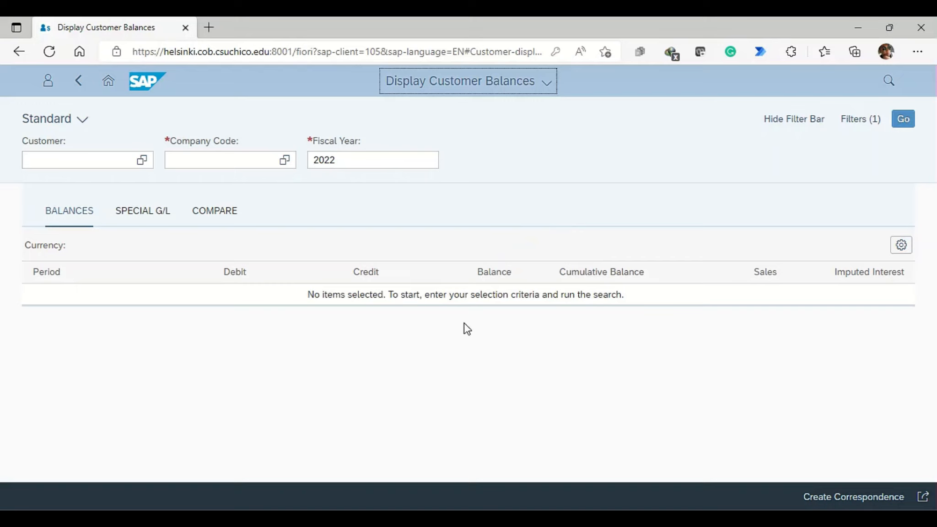
click(80, 160)
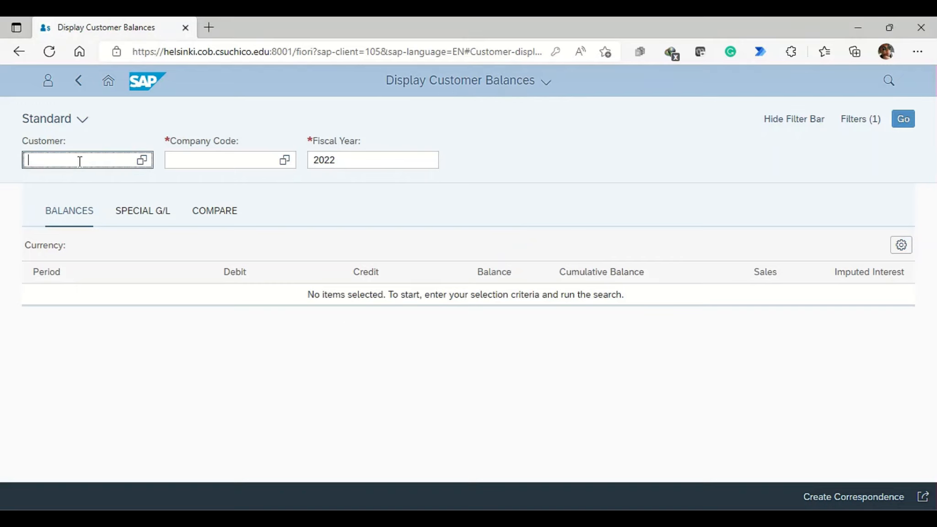
text(8125)
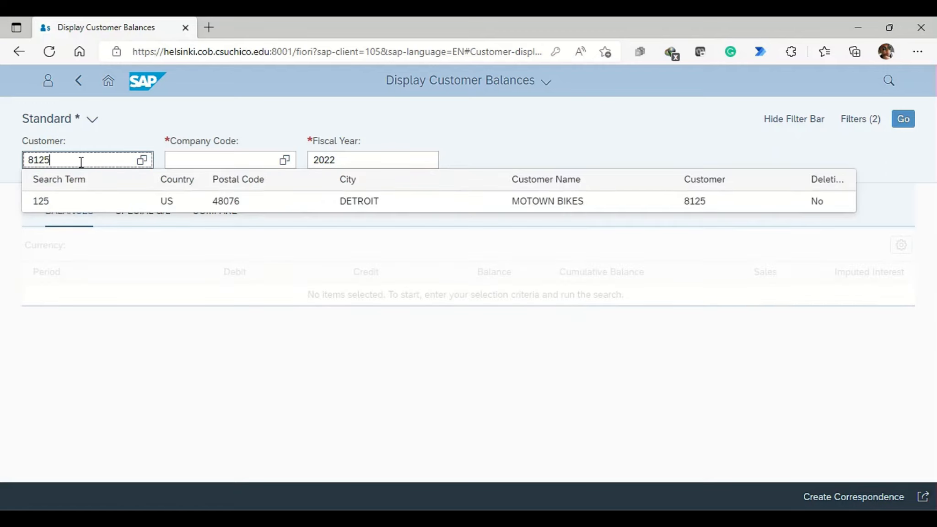
click(132, 204)
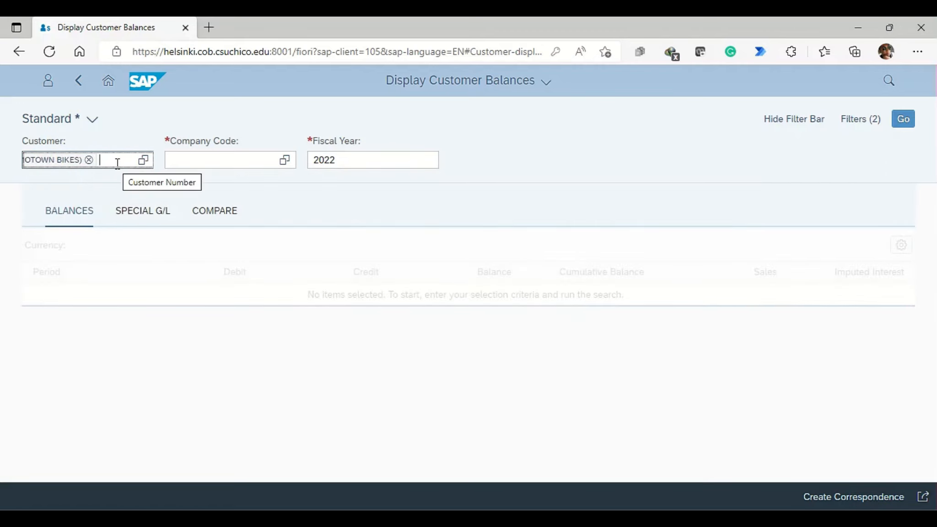
key(Return)
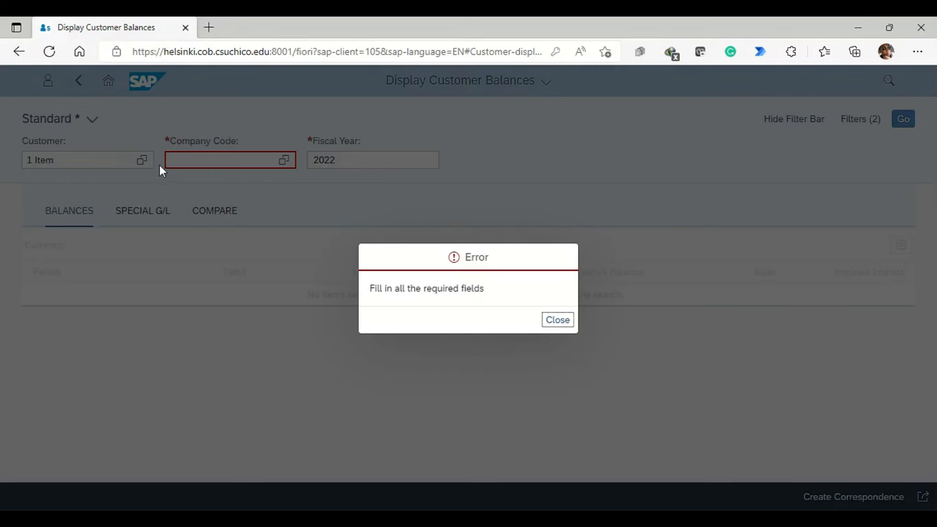
click(559, 320)
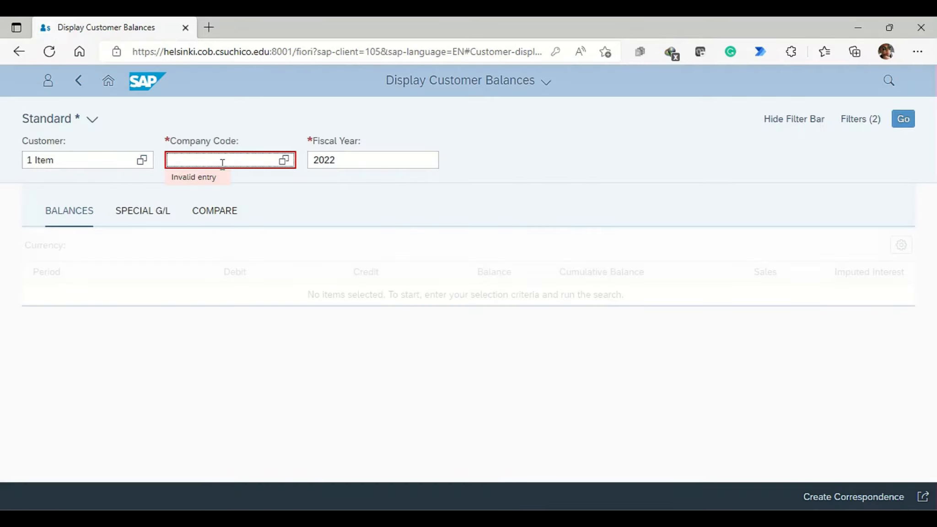
Step: Add the Philly Bikes customer ending in 125 to the customer filter and set the company code to US00
click(82, 162)
text(3)
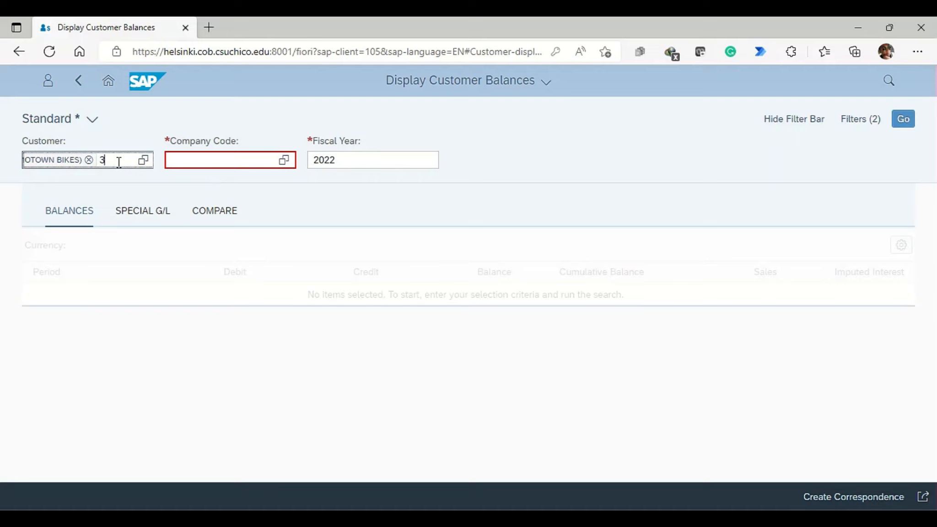
text(125)
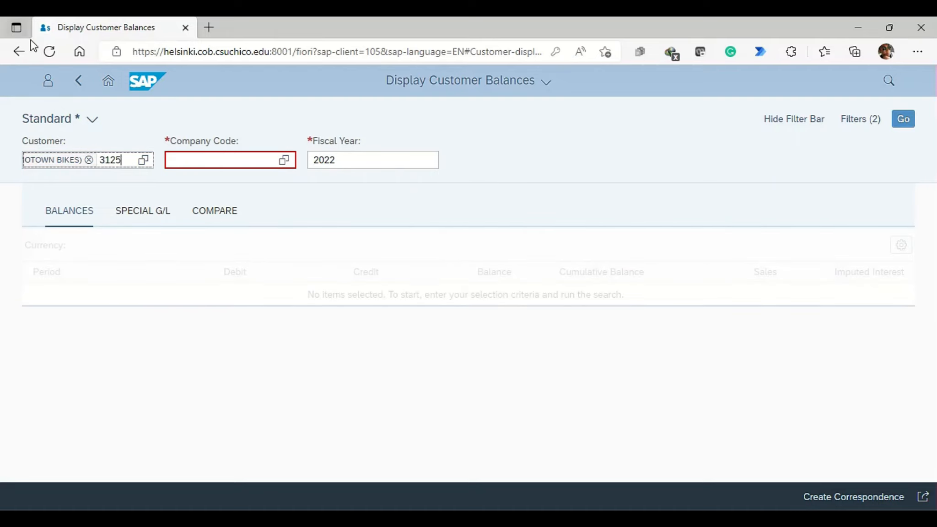
click(186, 201)
click(196, 157)
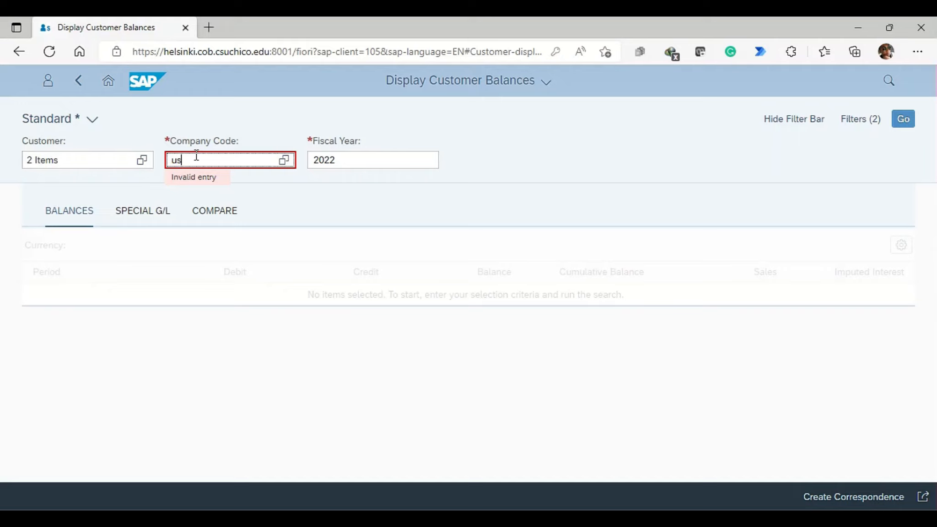
text(us00)
key(Return)
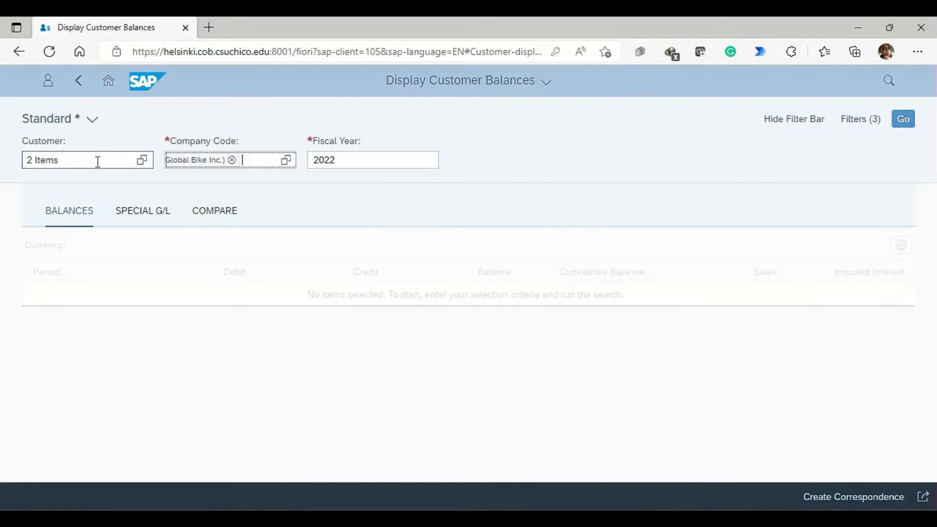
Step: Add the Big Apple Bikes customer with search term 125 to the customer filter
click(101, 160)
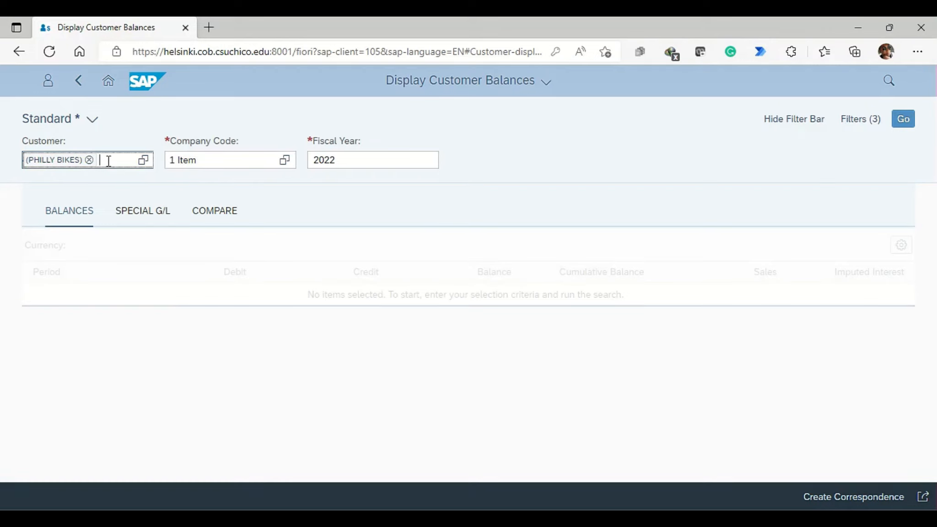
text(2125)
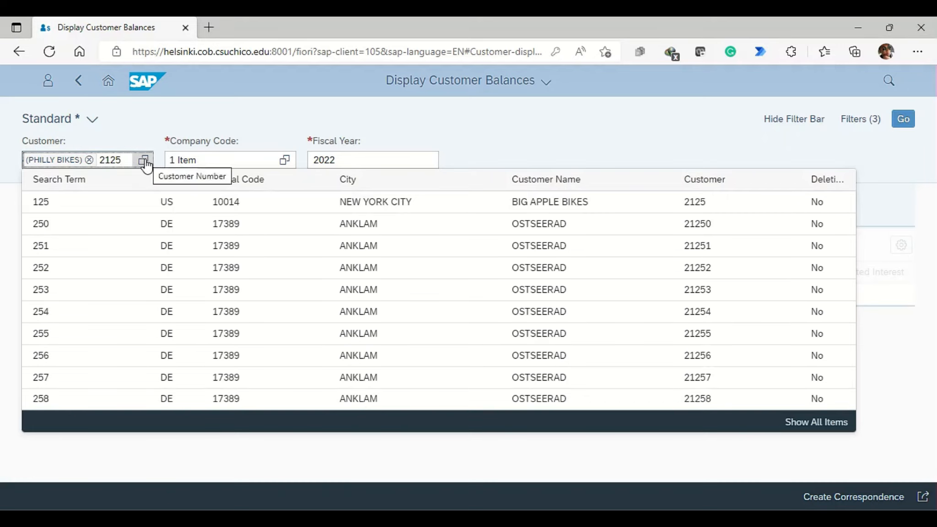
click(451, 382)
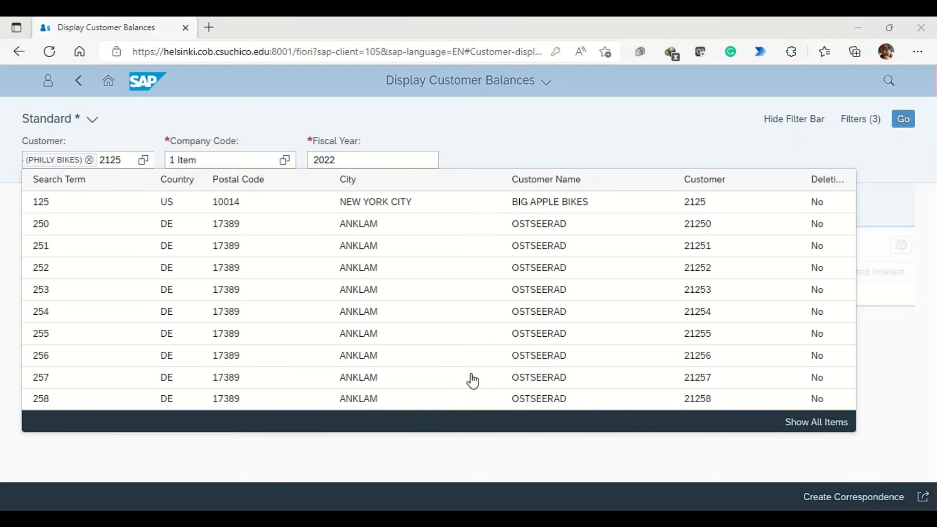
click(582, 202)
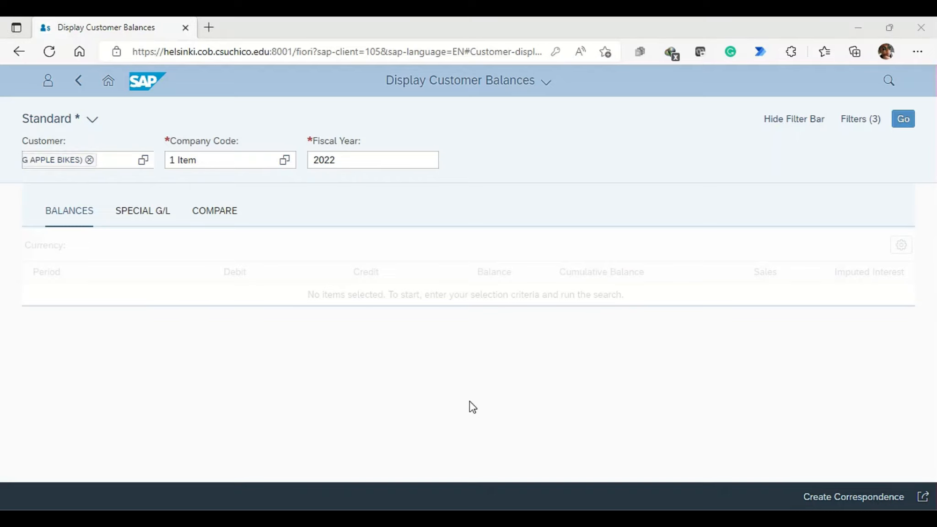
Step: Add the Peachtree Bikes and Windy City Bikes customers with search term 125 to the customer filter
click(114, 160)
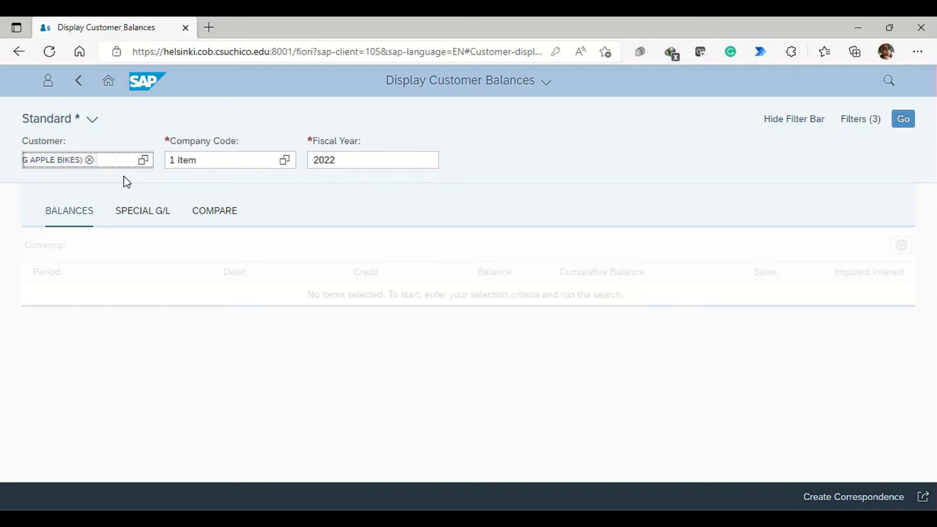
text(4125)
key(Return)
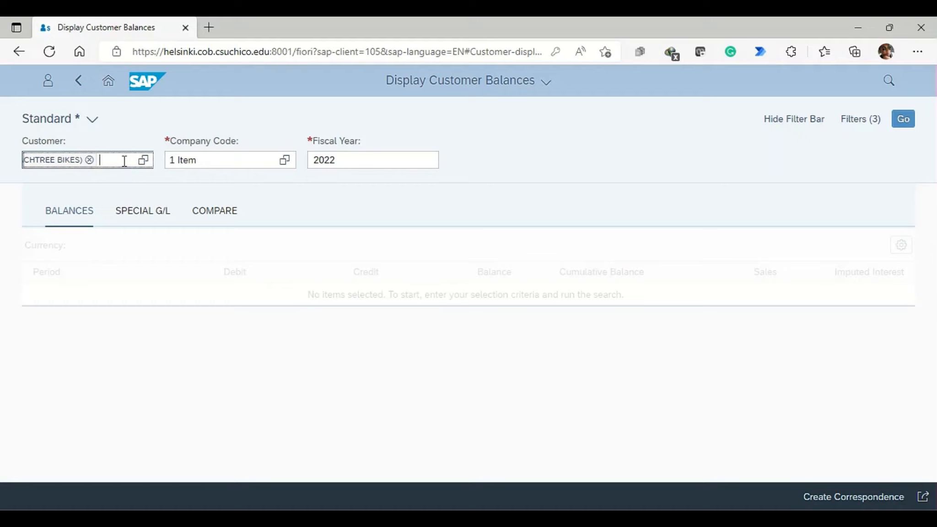
text(6125)
key(Return)
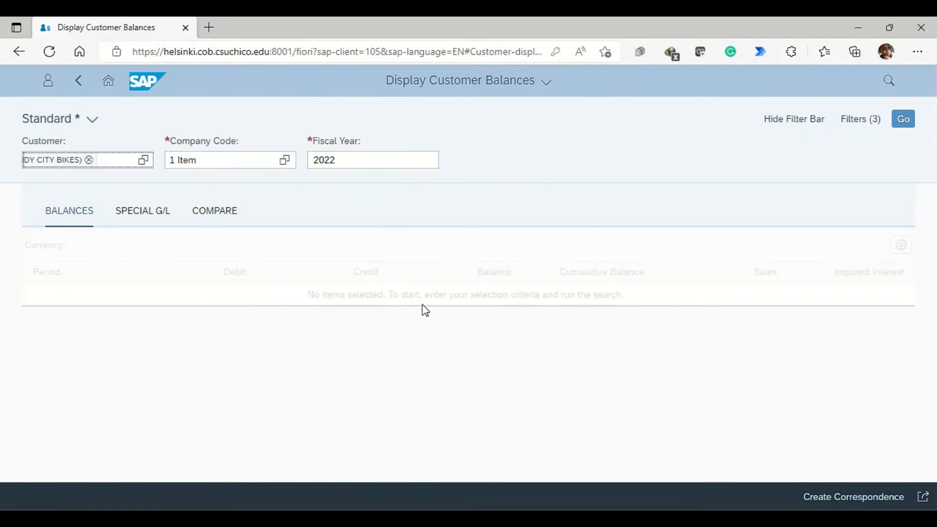
Step: Display the 2022 balances of the selected customers and open the total debit line items to examine their clearing entries
click(903, 120)
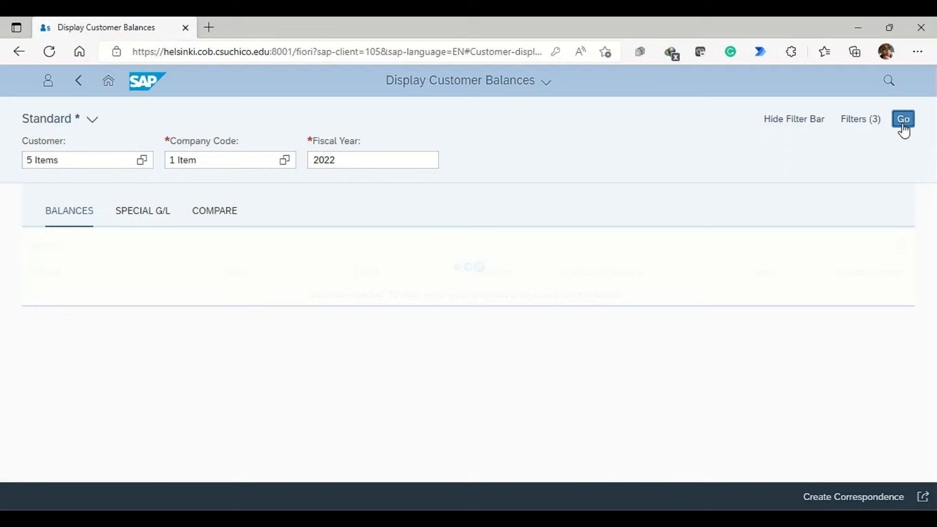
scroll(388, 266, down, 5)
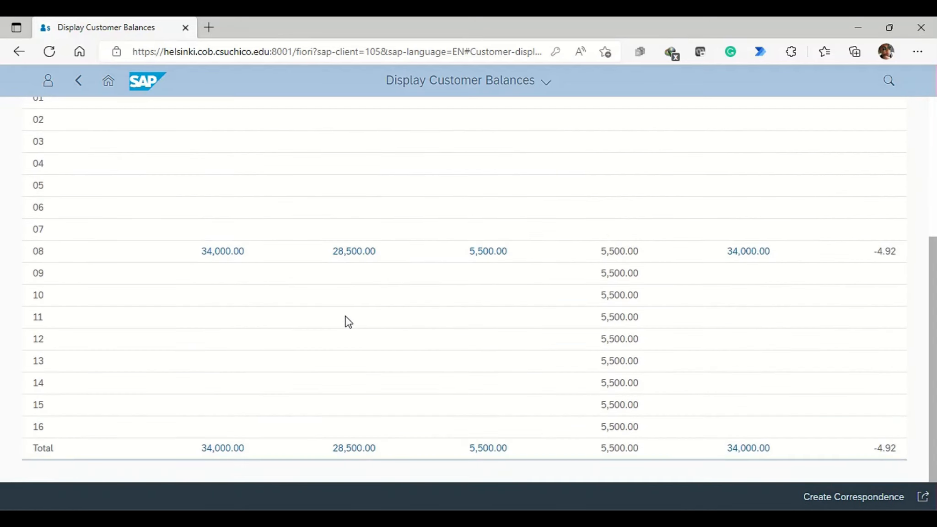
click(226, 449)
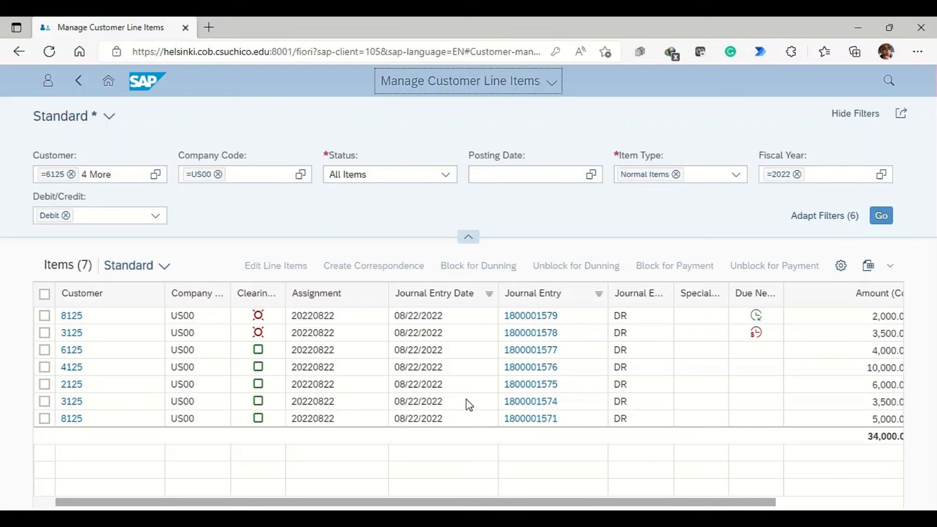
scroll(467, 404, right, 5)
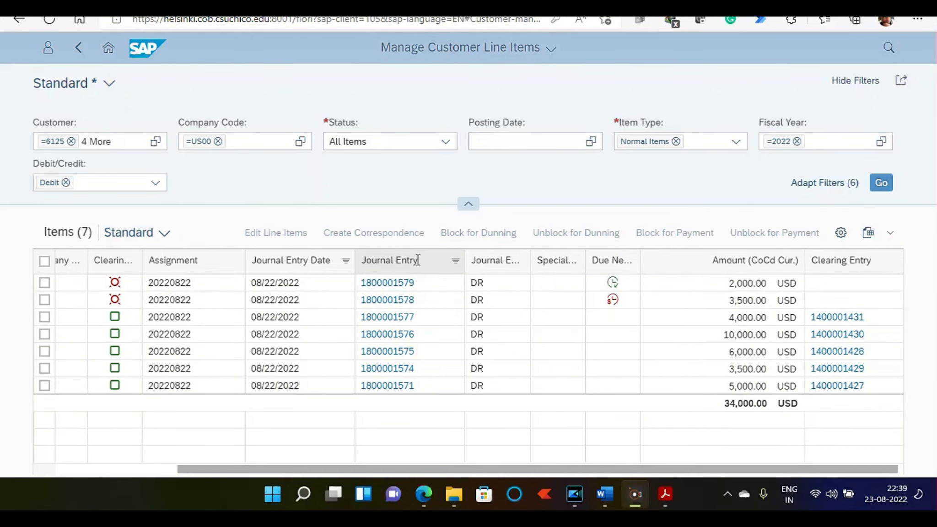
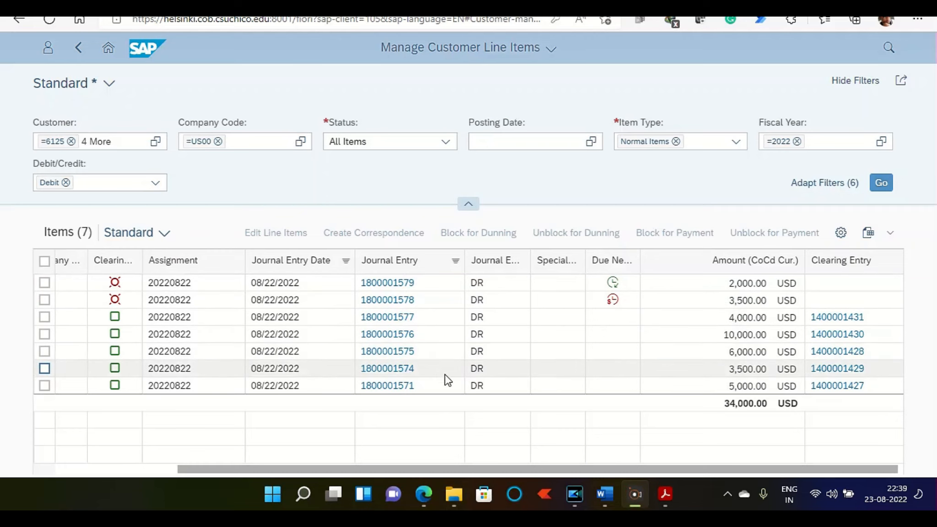
Step: Leave the customer line items, open Display Financial Statement and set the company code to US00 (Global Bike Inc.)
scroll(473, 376, left, 3)
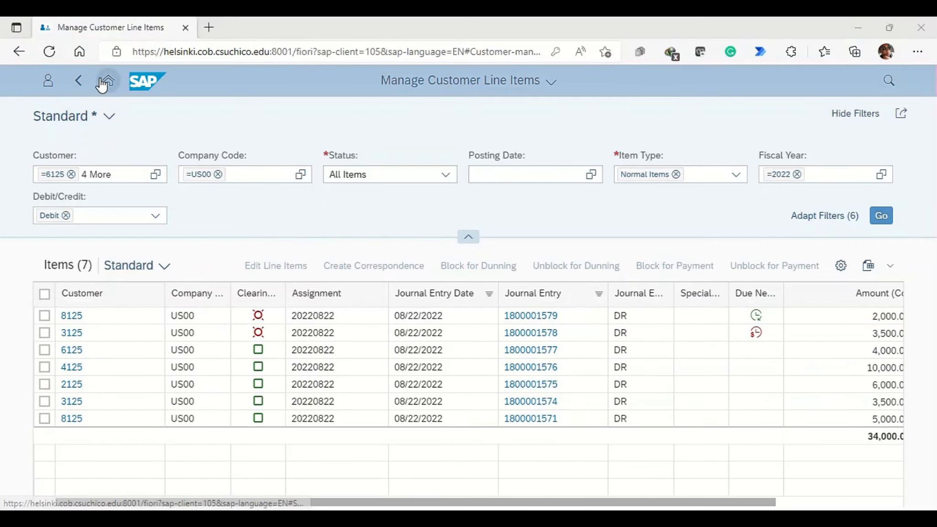
click(102, 82)
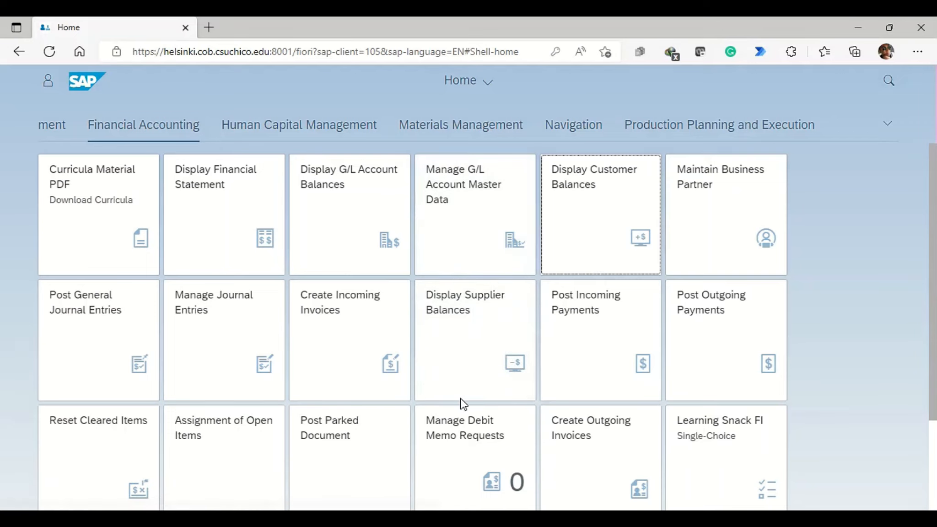
click(217, 183)
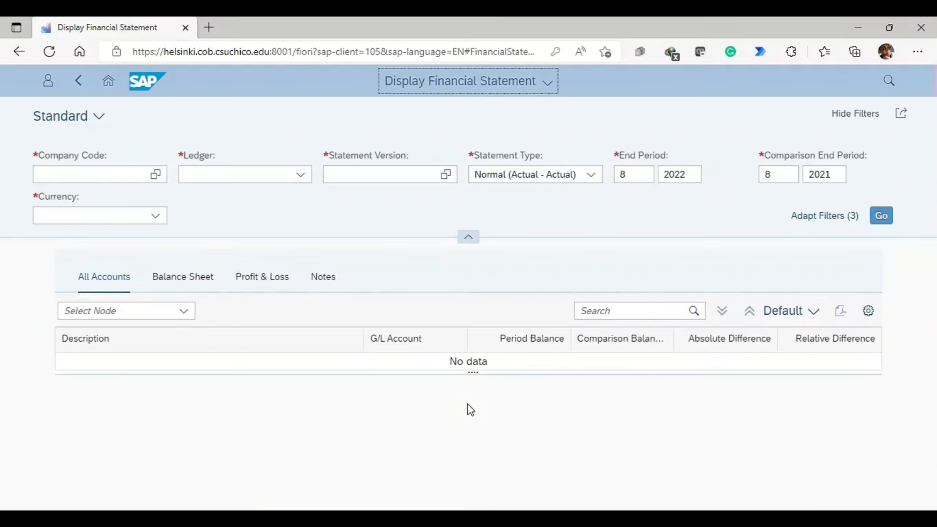
click(104, 175)
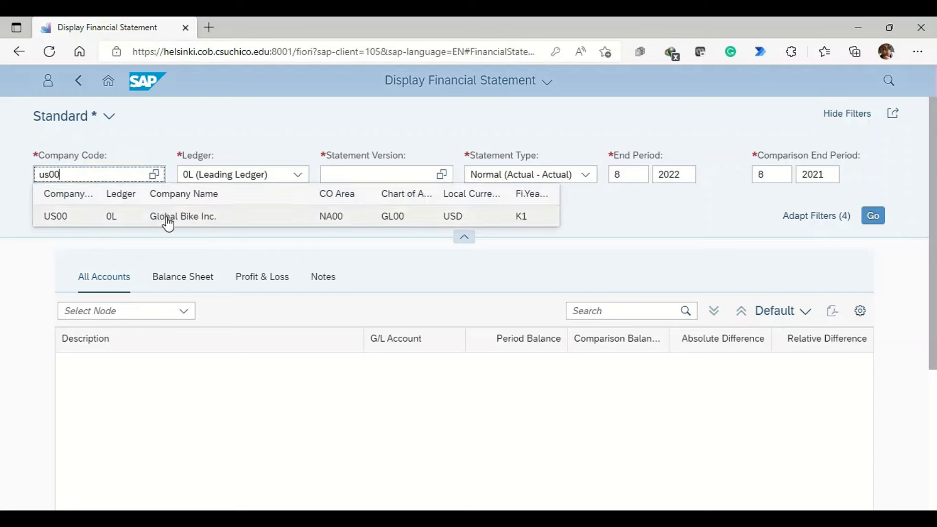
click(167, 218)
Step: Set the statement version to G000 and display the financial statement
click(351, 175)
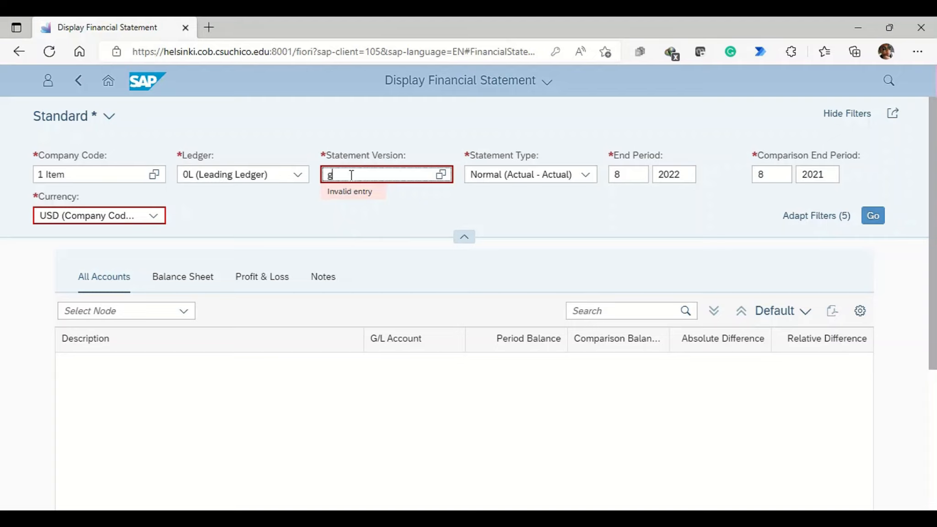
text(g000)
key(Return)
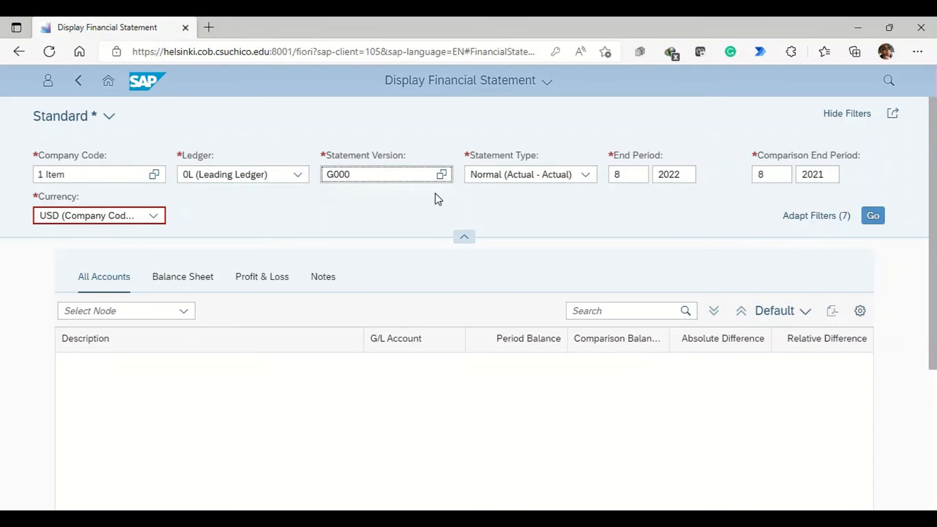
click(636, 182)
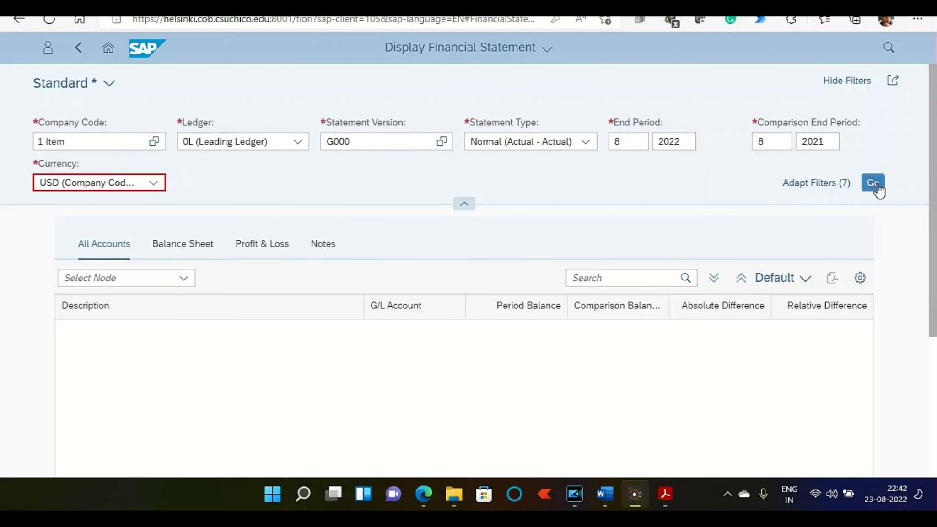
click(878, 190)
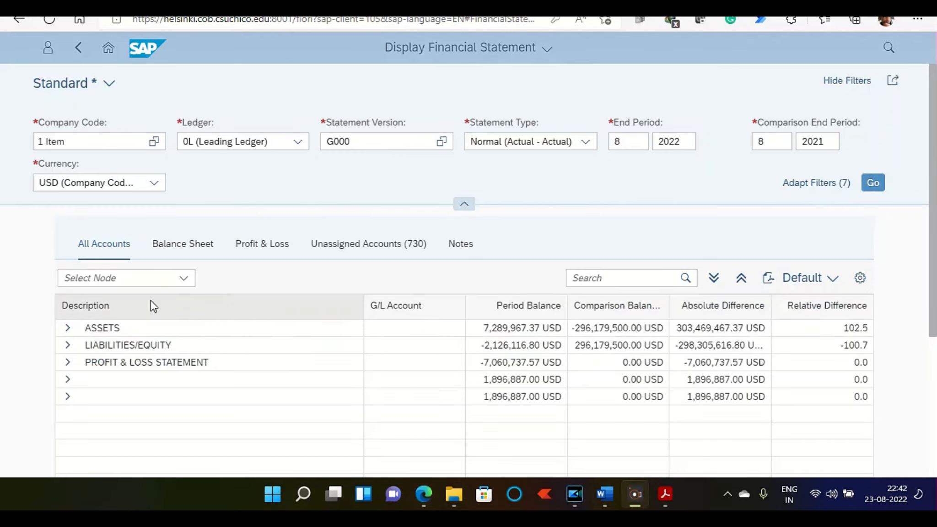
Step: Expand Assets and Cash & Cash Equivalents to examine the Trade Accounts receivables balance, and read the related question in the case study PDF
scroll(106, 265, down, 2)
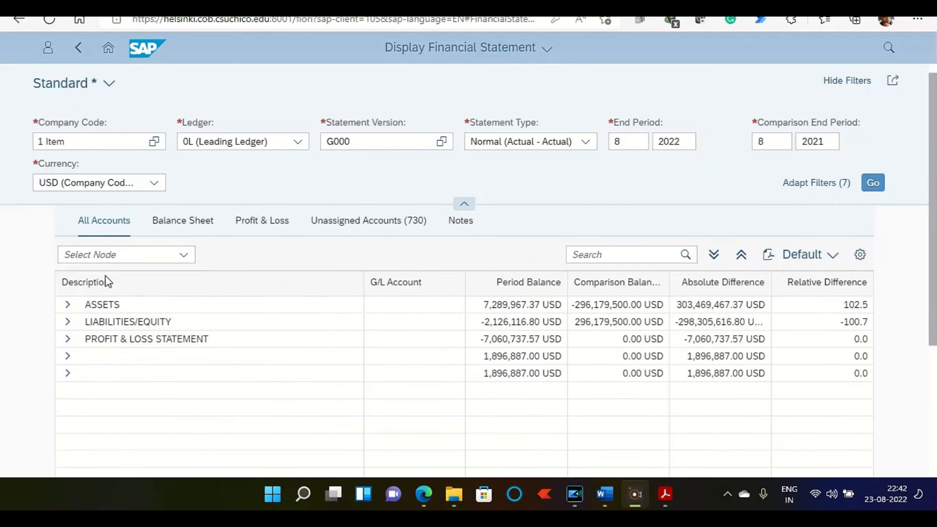
click(68, 246)
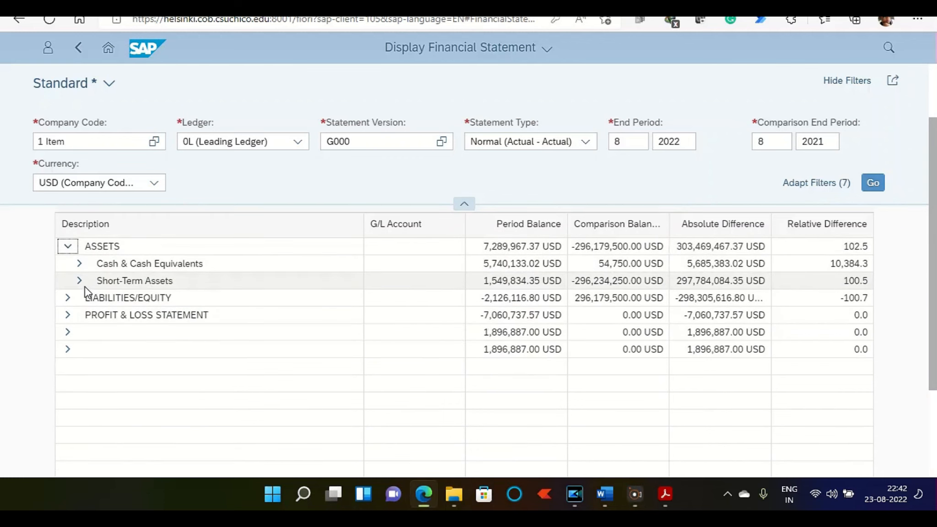
click(80, 264)
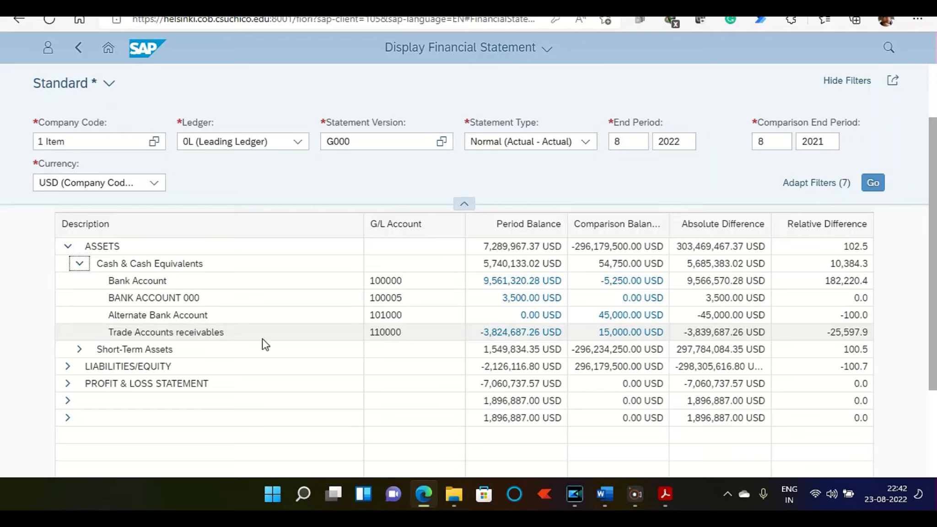
click(383, 334)
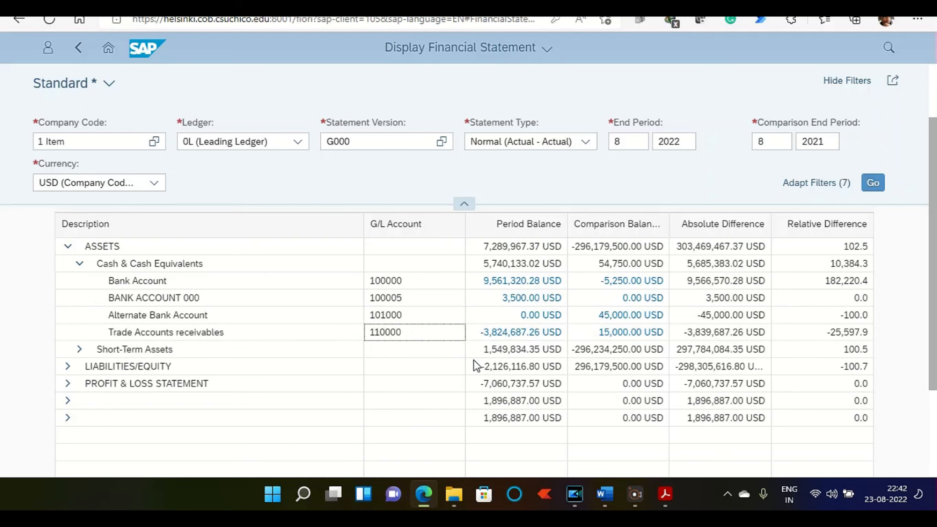
key(alt+Tab)
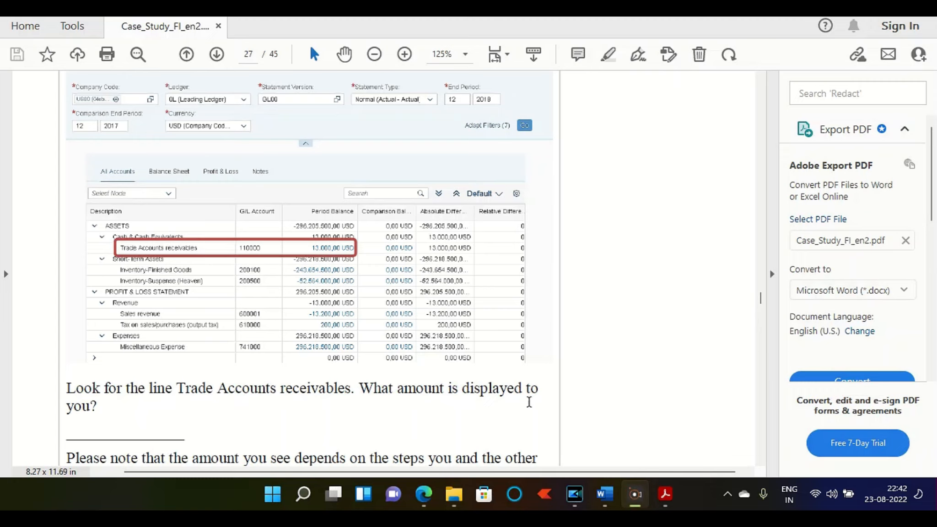
scroll(149, 417, down, 1)
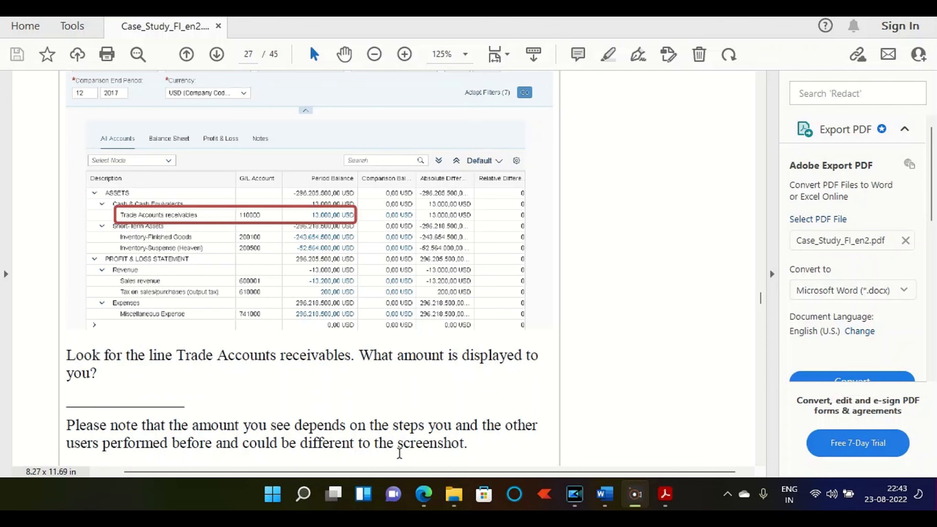
key(alt+Tab)
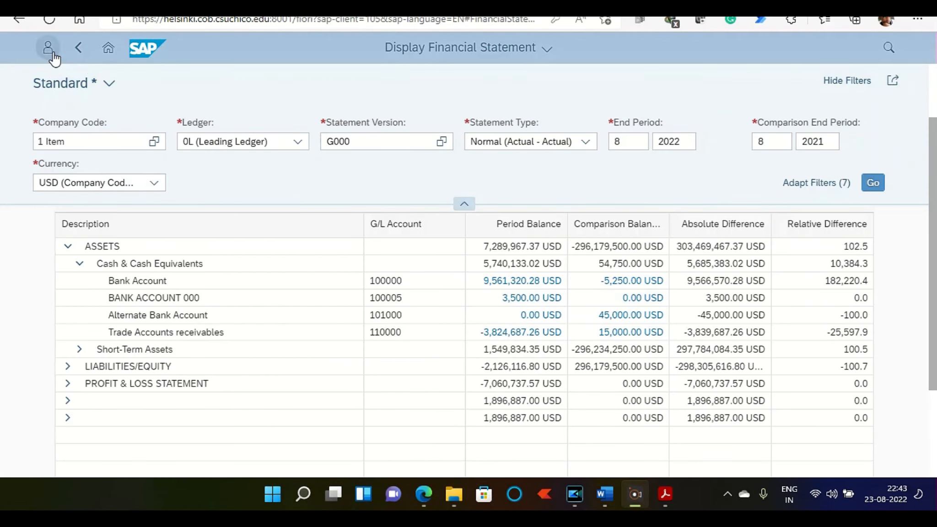
Step: Open Manage Journal Entries from the home page and set the company code filter to US00 (Global Bike Inc.)
click(108, 47)
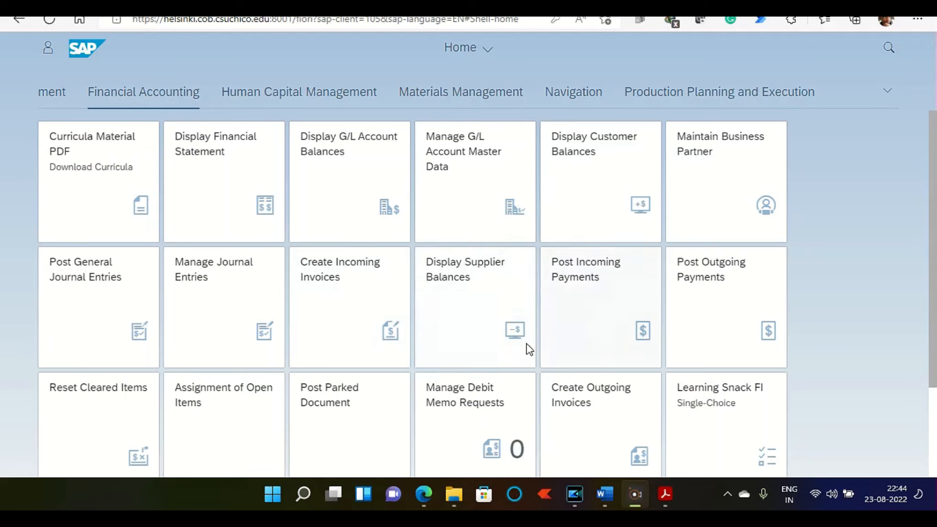
click(187, 299)
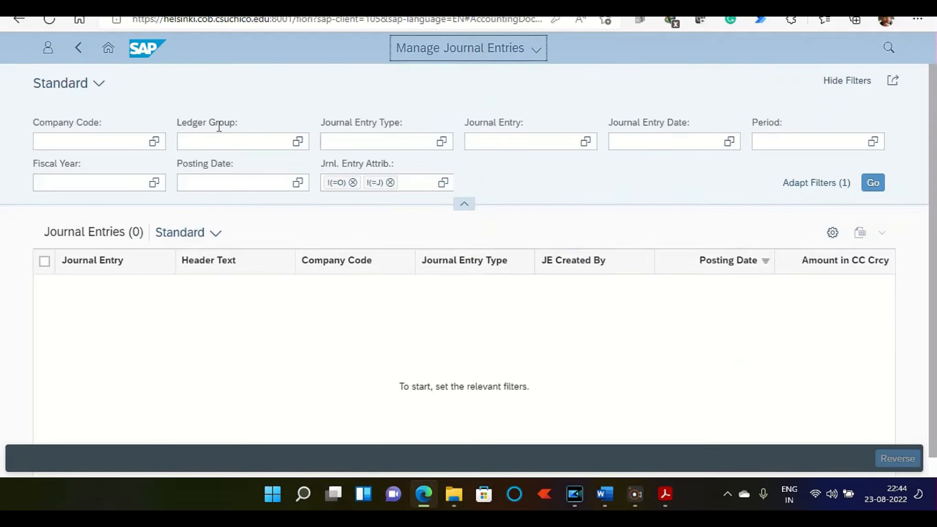
click(97, 139)
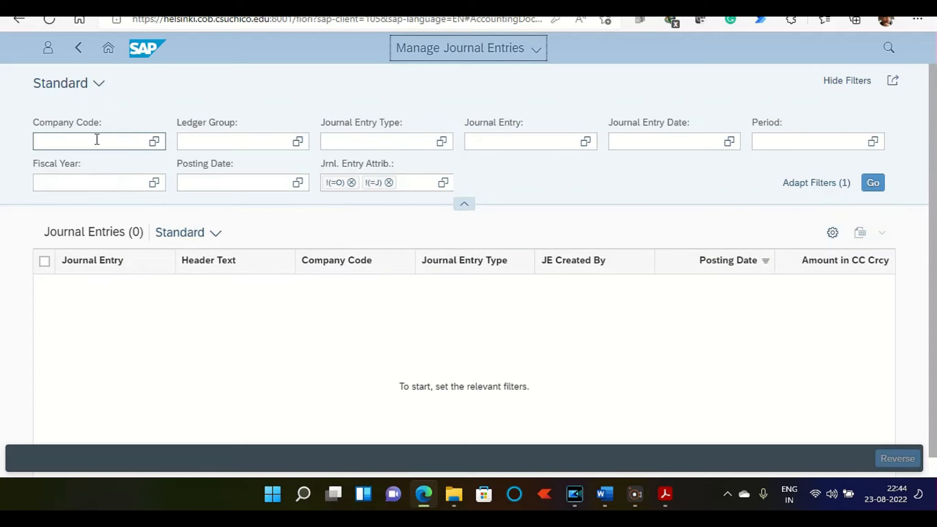
text(us00)
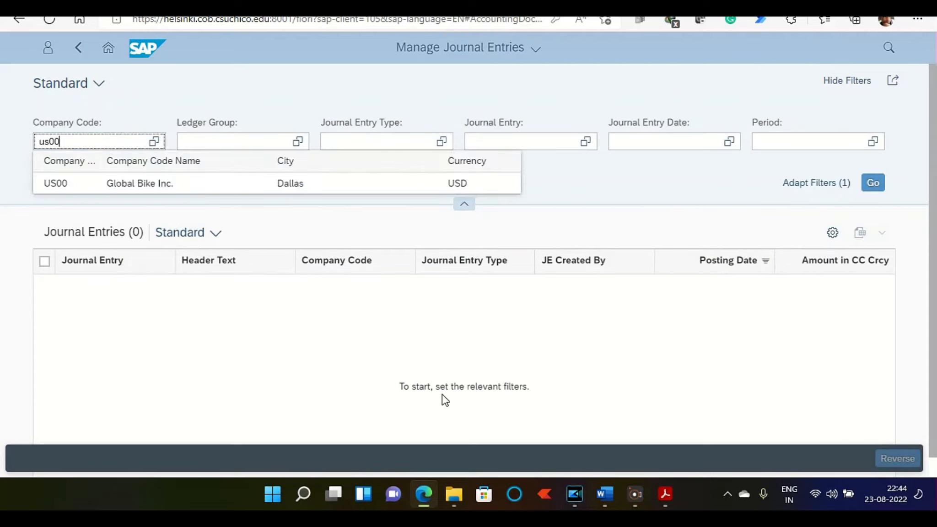
key(Return)
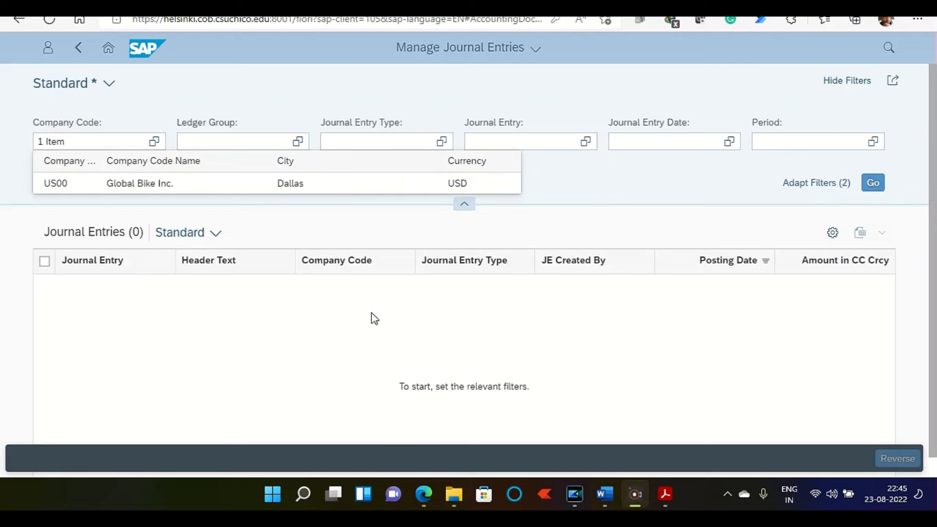
click(174, 188)
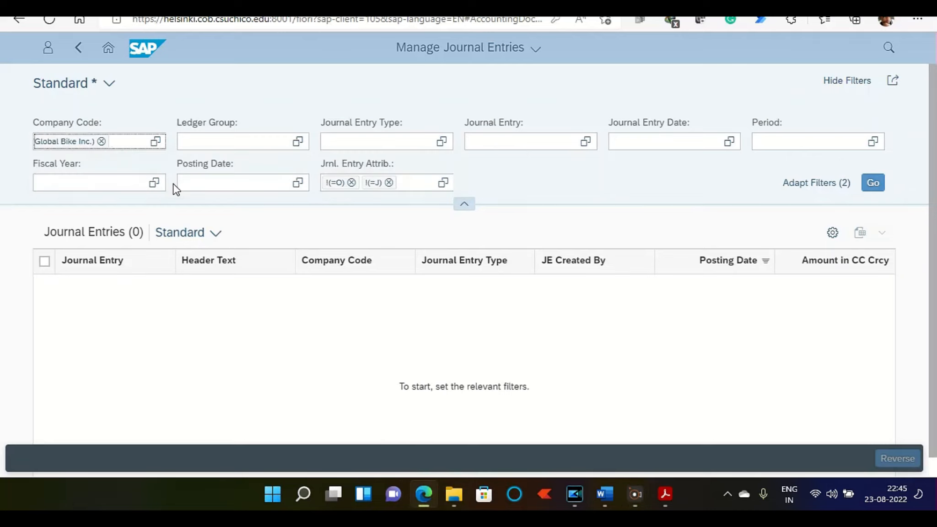
click(522, 140)
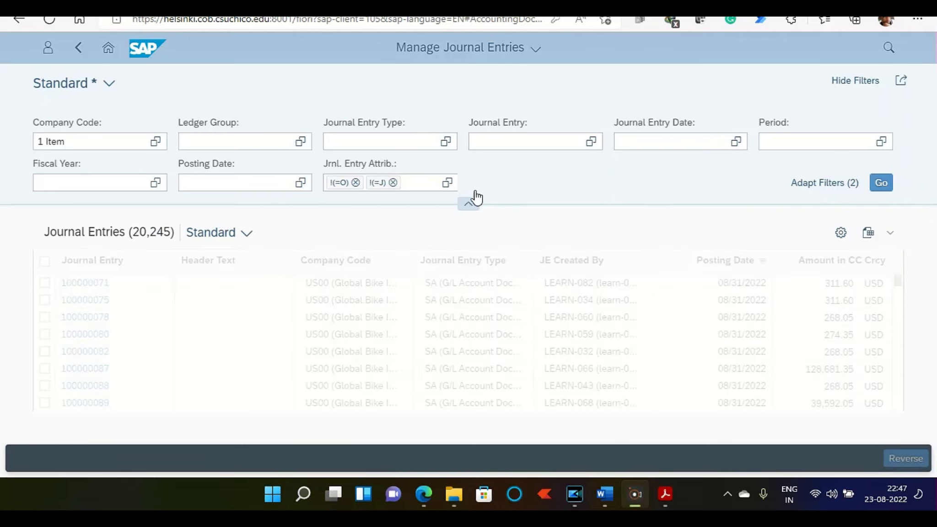
click(492, 143)
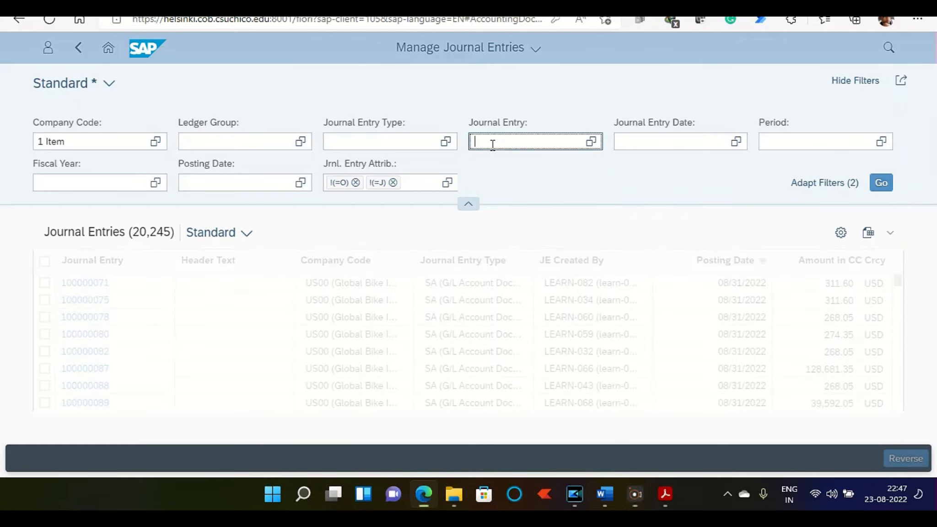
text(1800001571)
Step: Restrict the journal entry date to the range 08/22/2022 to 08/22/2022 and list the matching journal entry
click(677, 142)
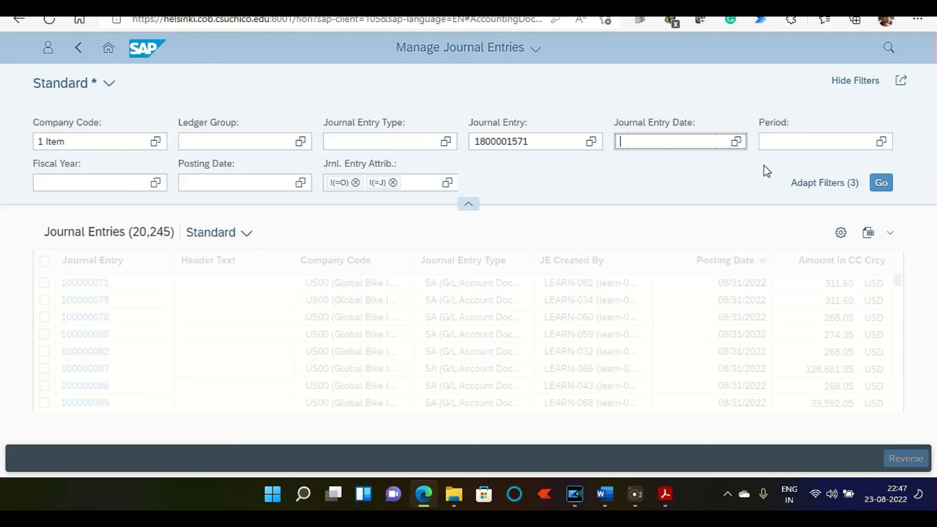
click(736, 143)
click(681, 235)
text(08222022)
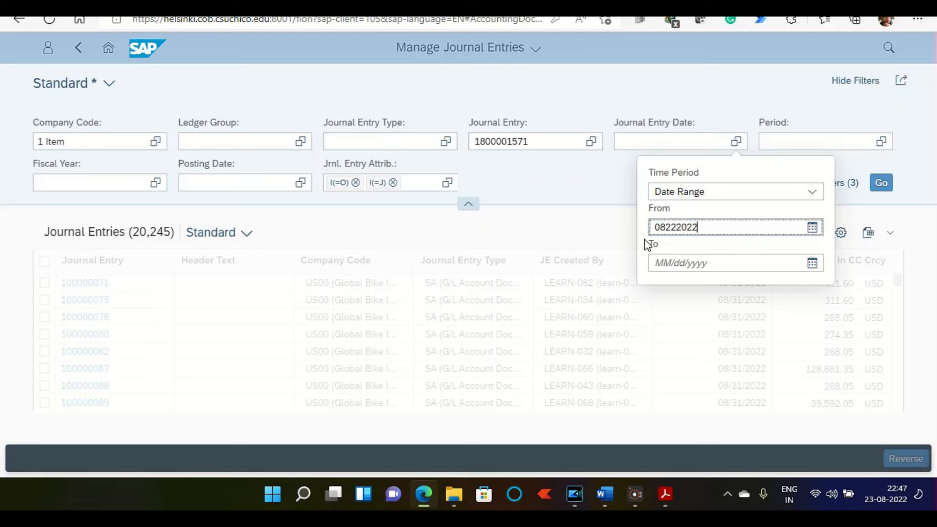
click(670, 263)
text(08)
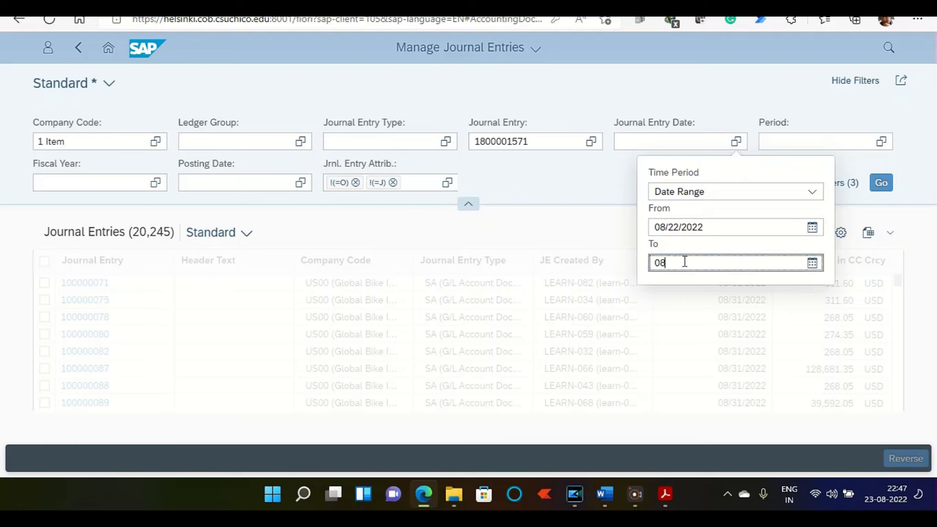
text(222022)
key(Return)
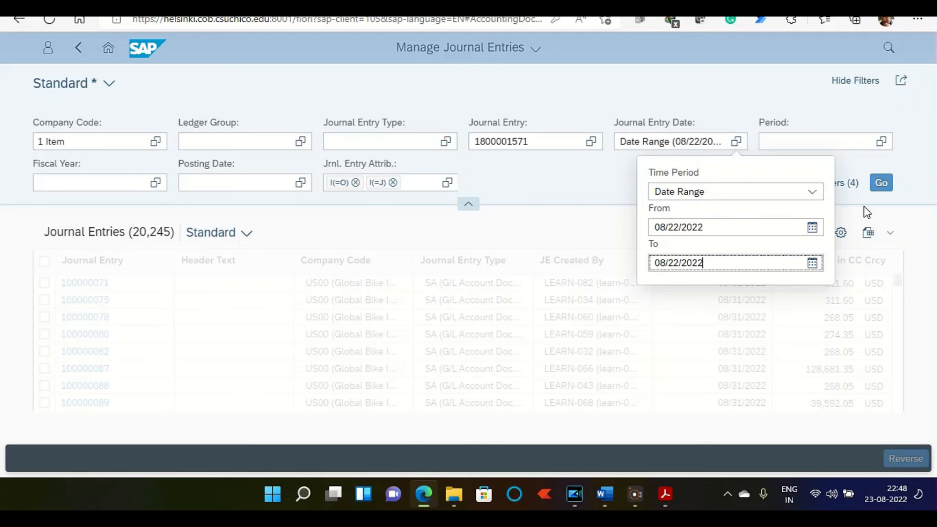
click(881, 185)
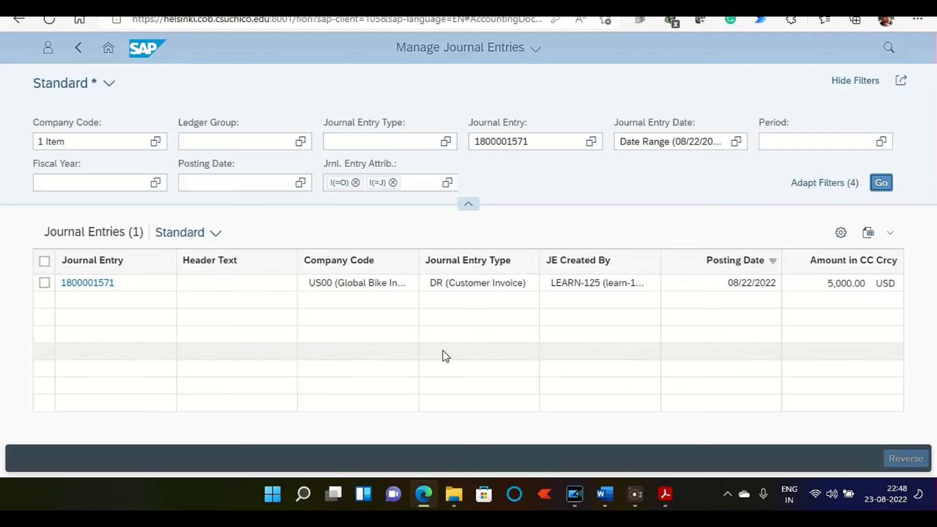
click(44, 283)
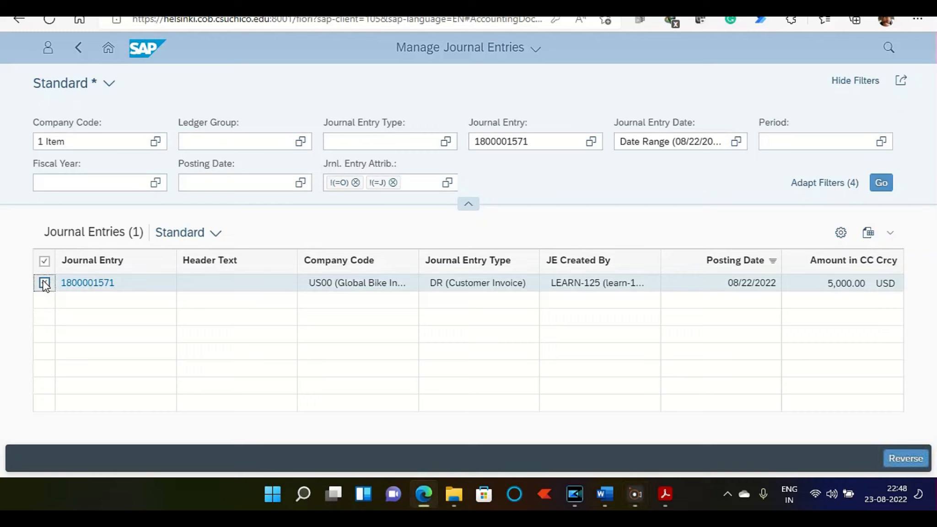
click(891, 462)
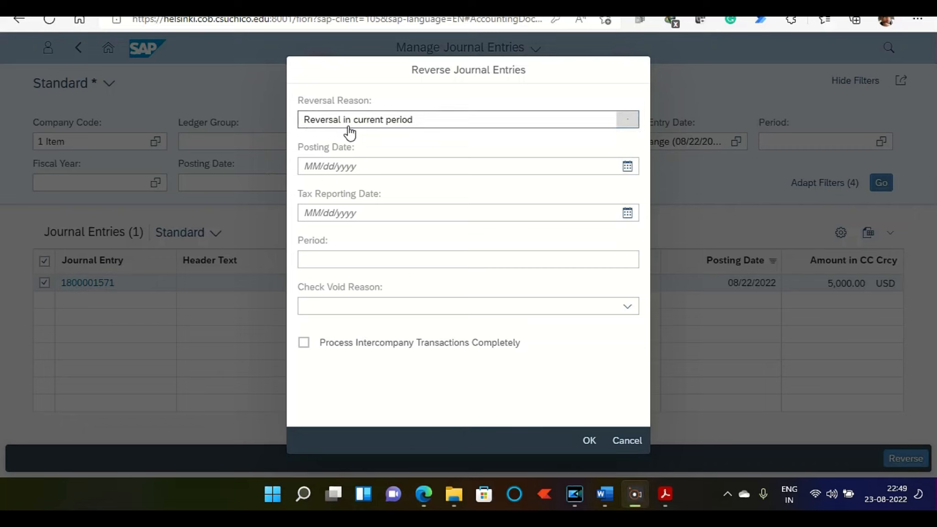
click(305, 167)
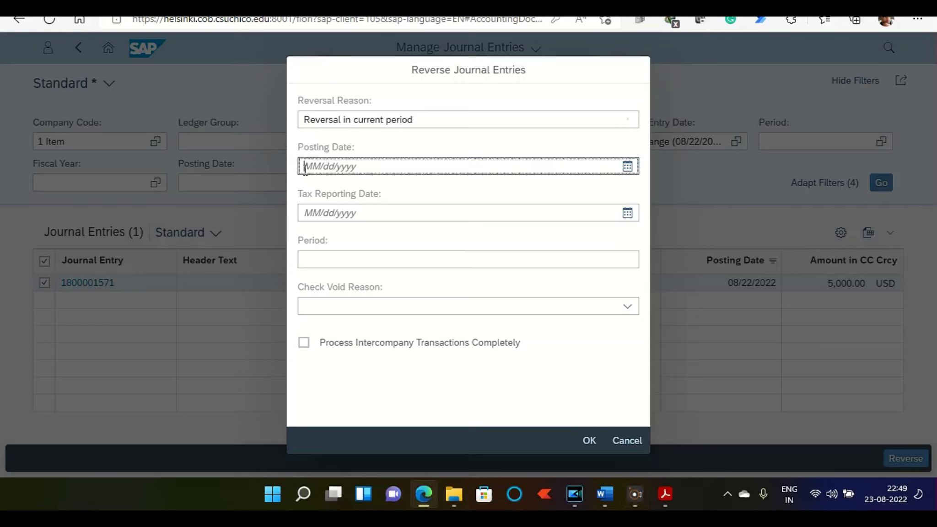
text(08222022)
key(Return)
key(F9)
click(586, 440)
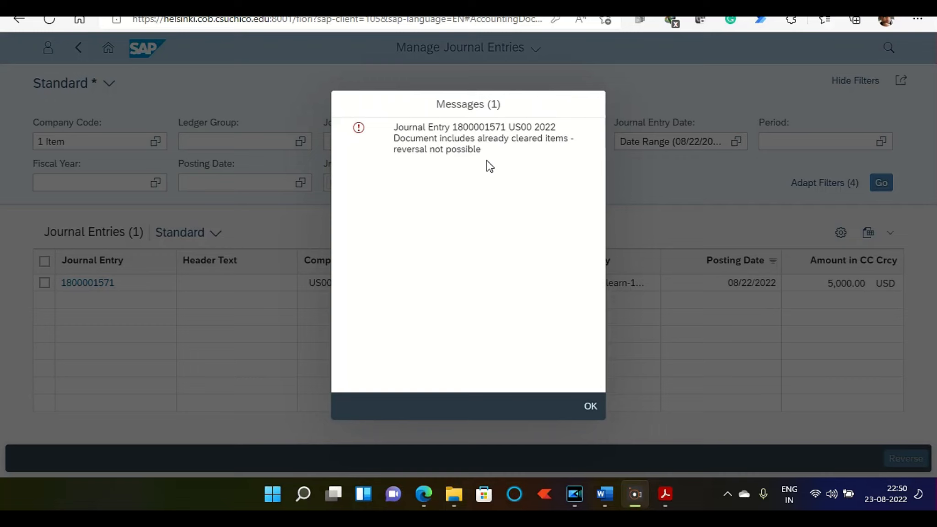
click(591, 406)
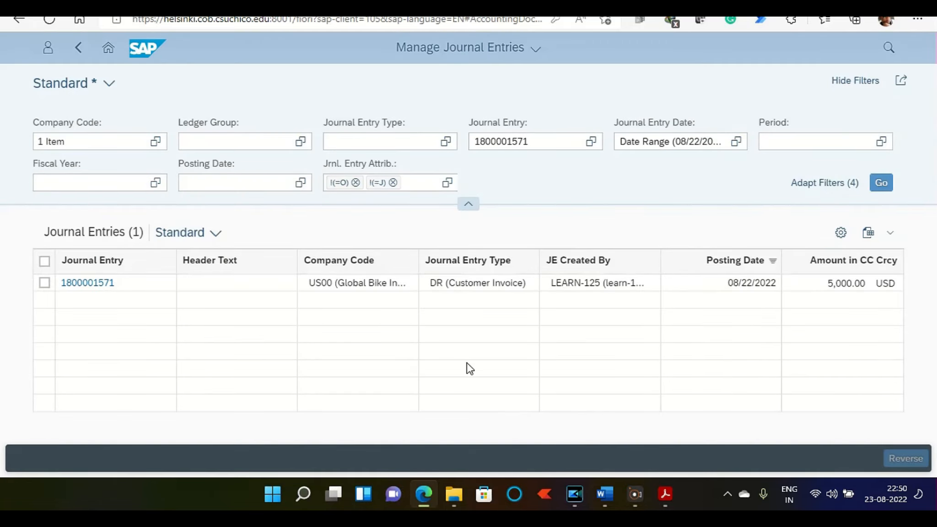
key(BackSpace)
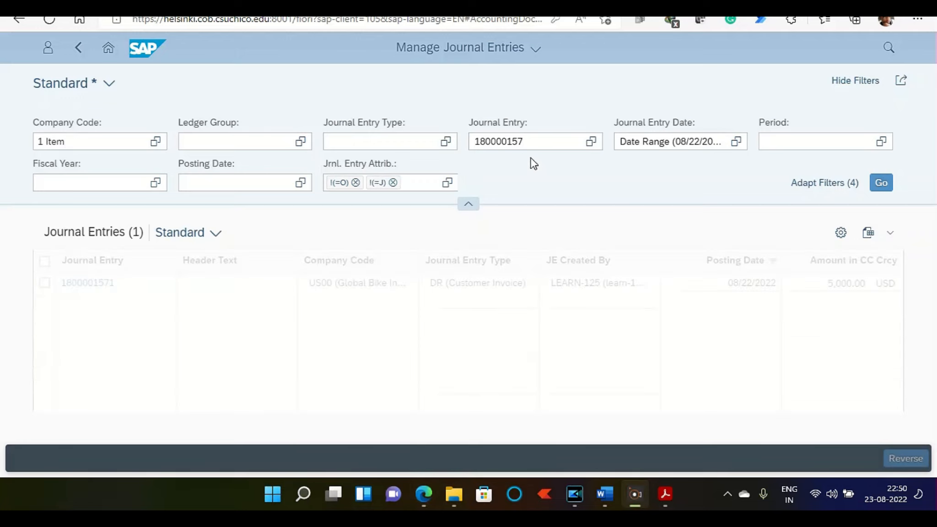
text(8)
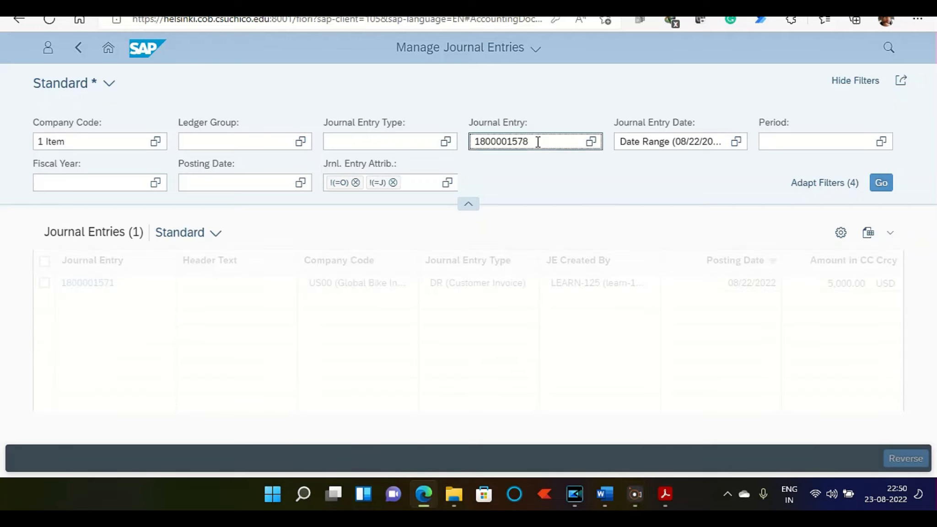
click(879, 185)
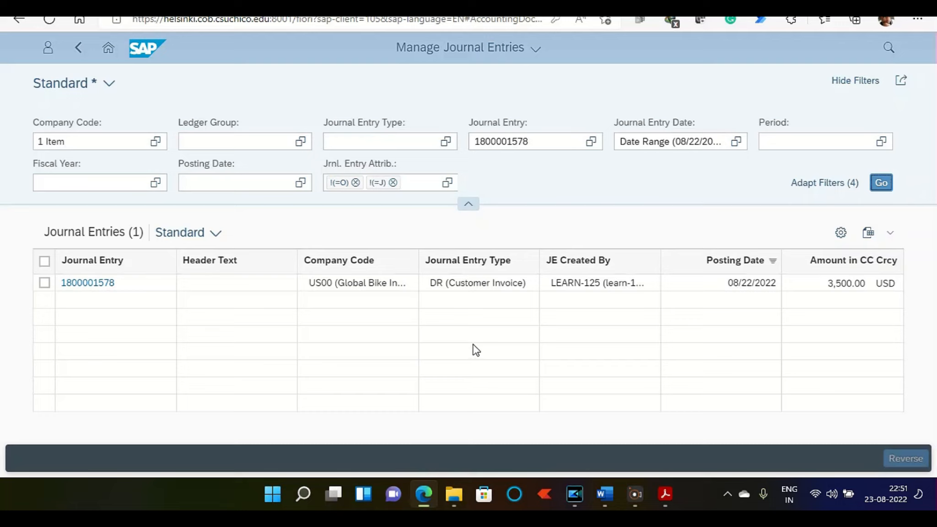
click(47, 286)
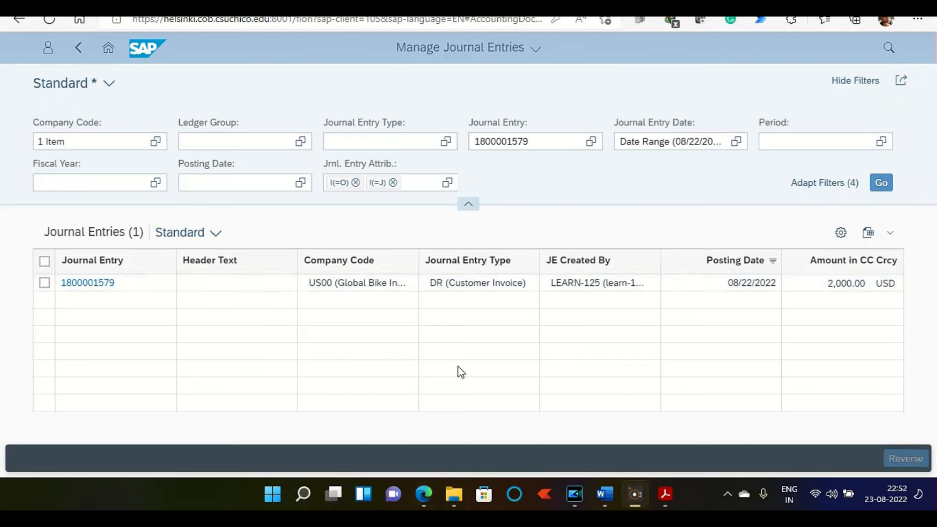
click(44, 283)
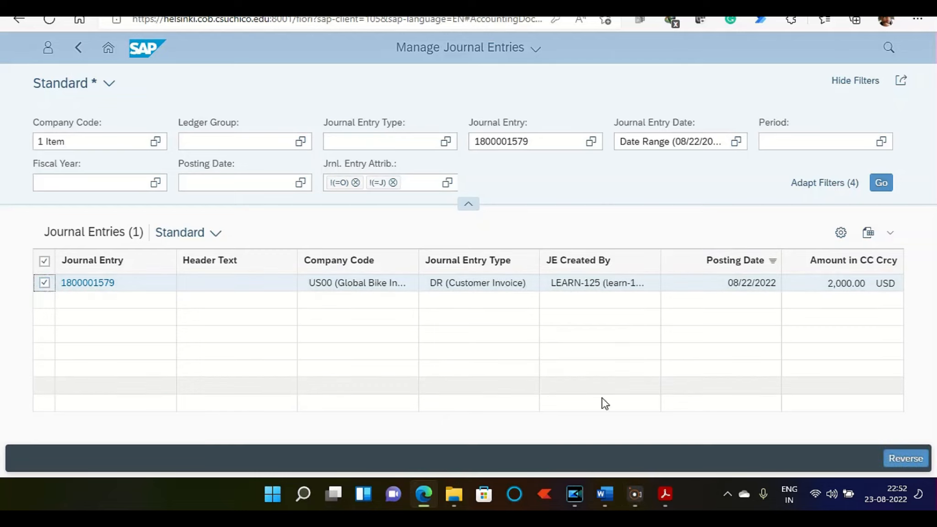
click(904, 458)
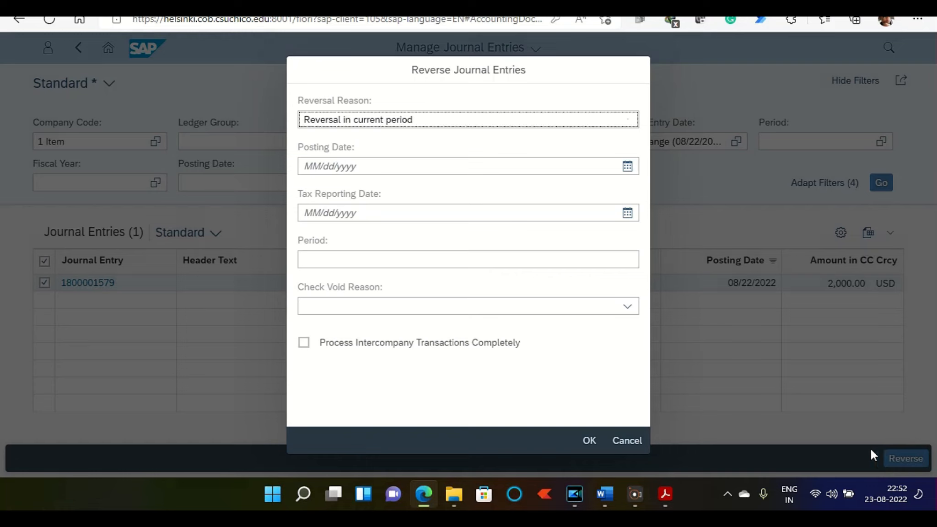
click(335, 169)
text(08222022)
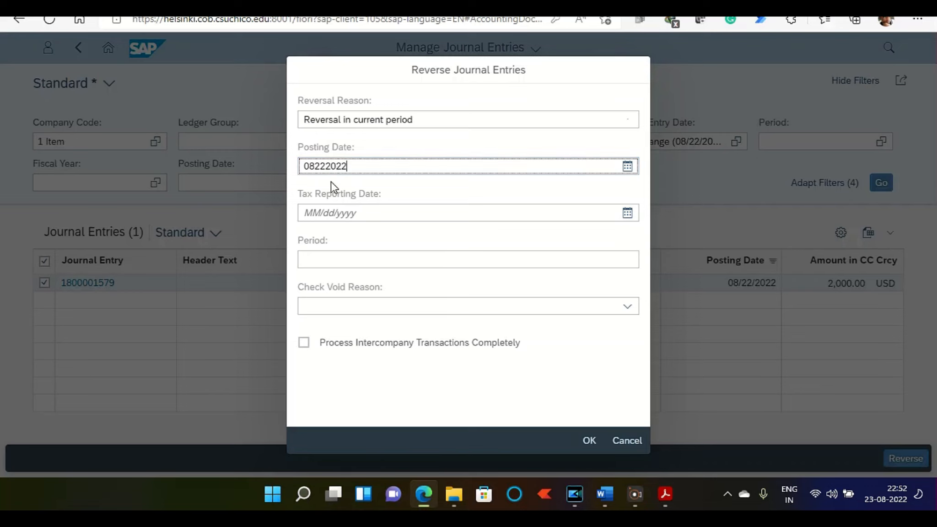
key(Return)
click(596, 443)
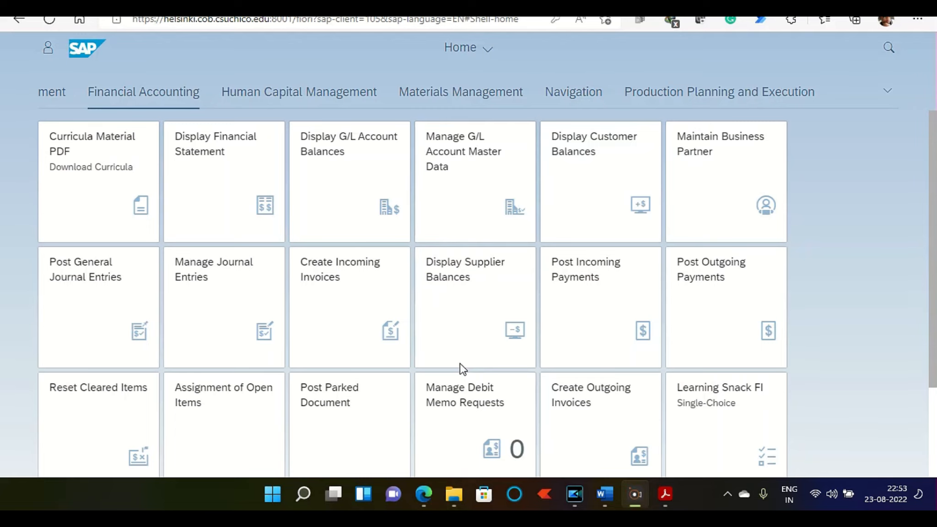
Step: Display the financial statement for company code US00 with statement version G100
click(234, 201)
click(109, 142)
text(us)
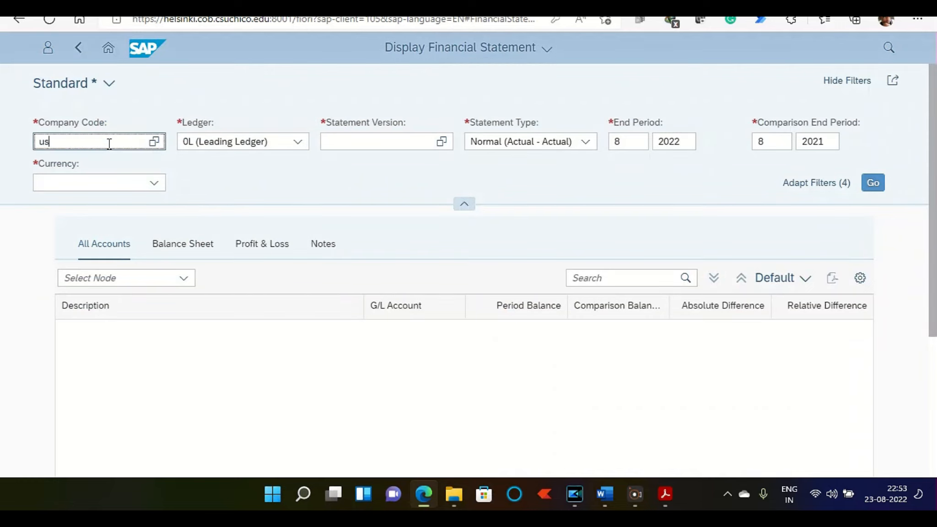
text(00)
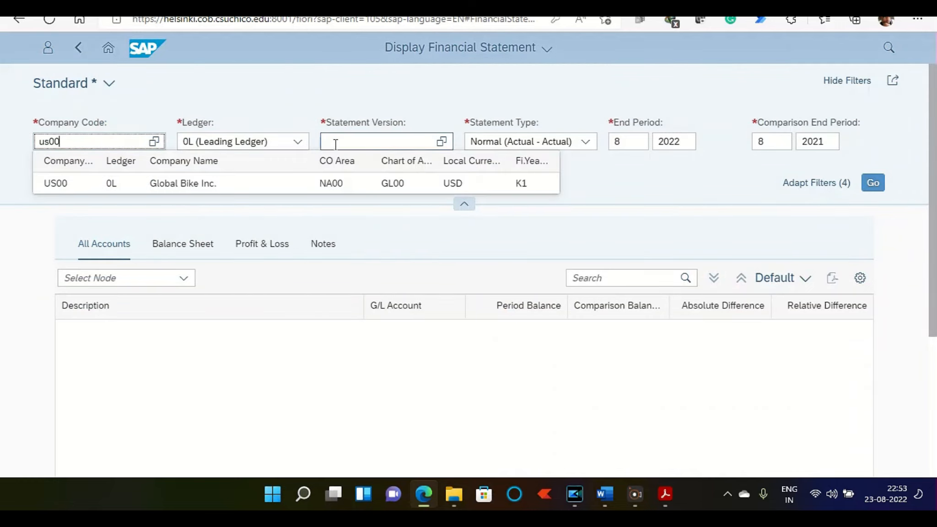
click(332, 187)
click(348, 141)
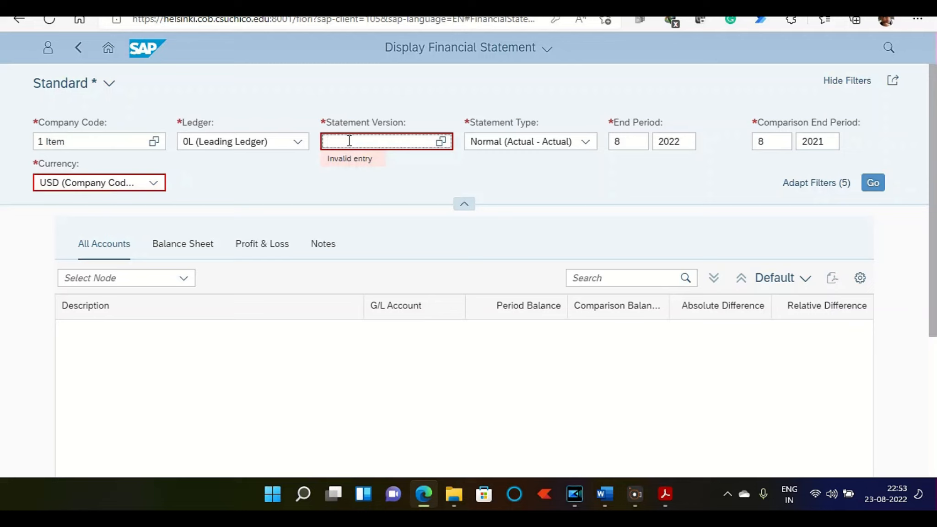
text(g100)
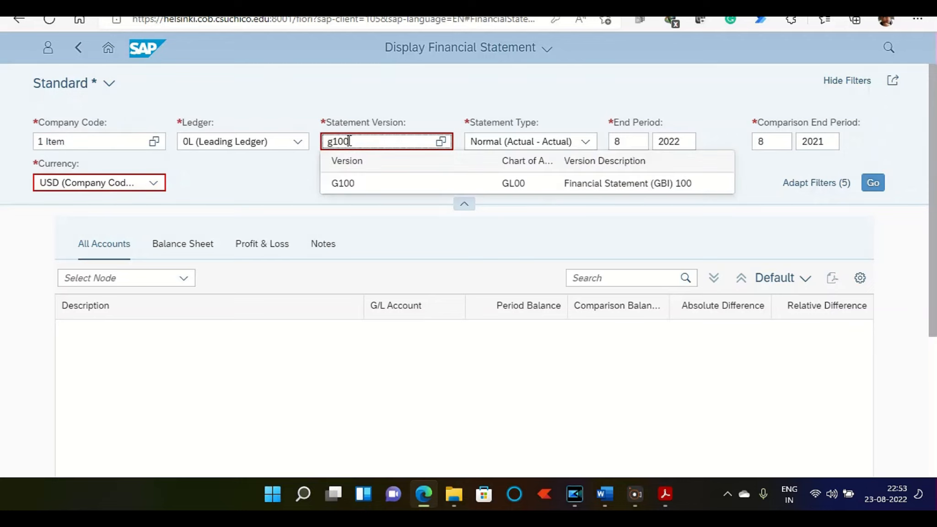
click(644, 188)
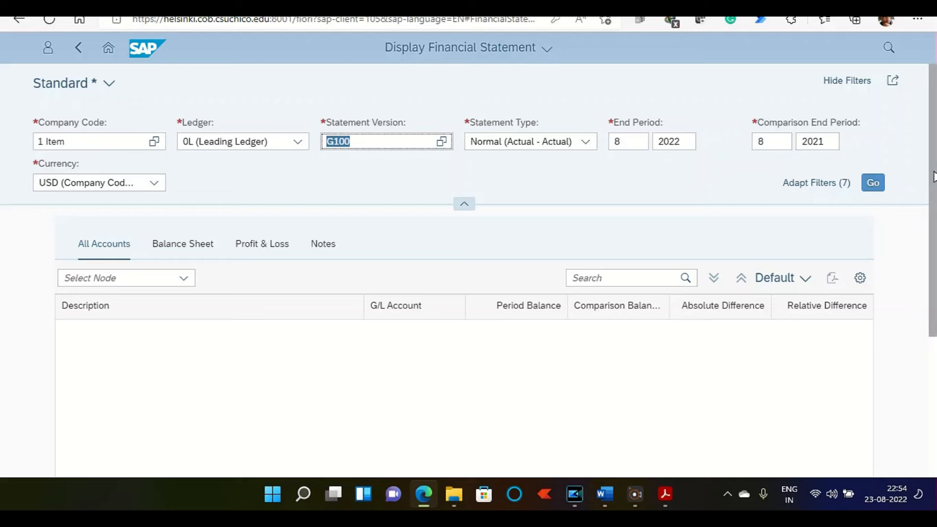
click(883, 184)
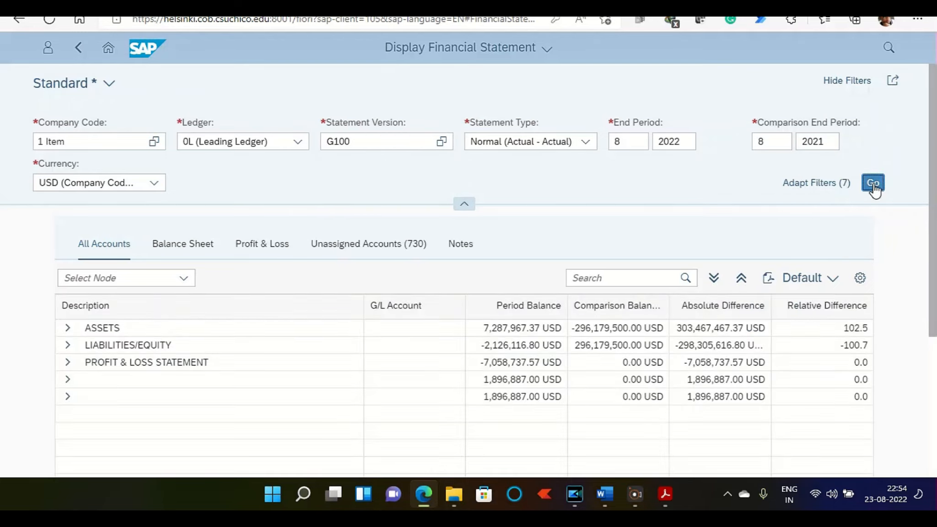
Step: Expand Assets and Cash & Cash Equivalents to review the account balances, and return to the home page
click(67, 328)
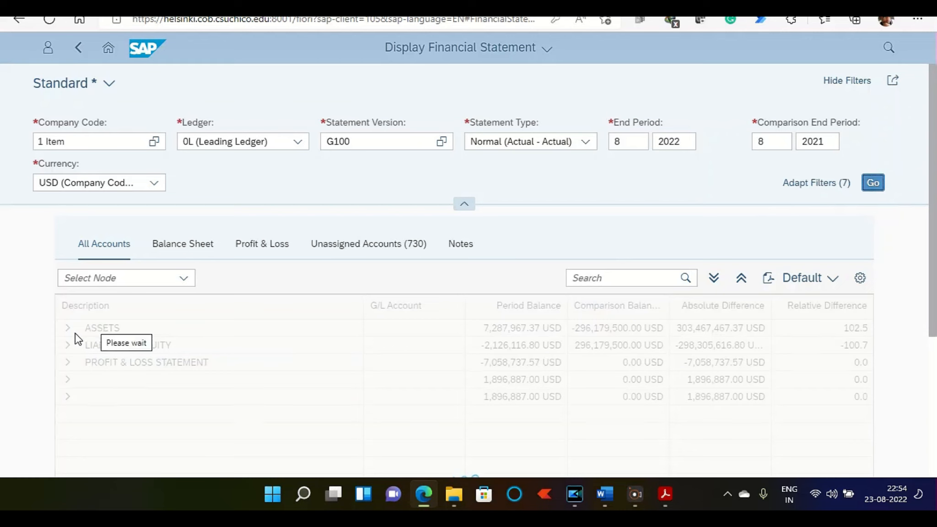
click(68, 328)
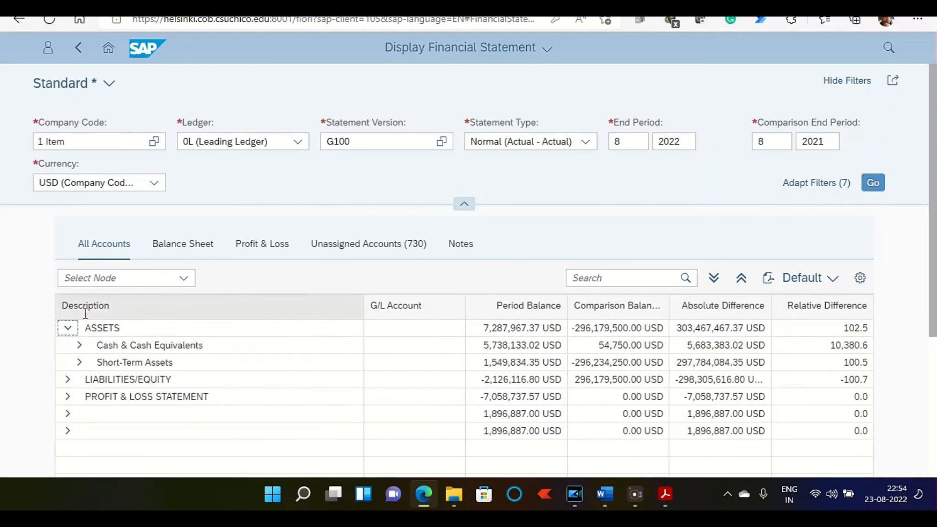
click(80, 345)
scroll(131, 302, down, 3)
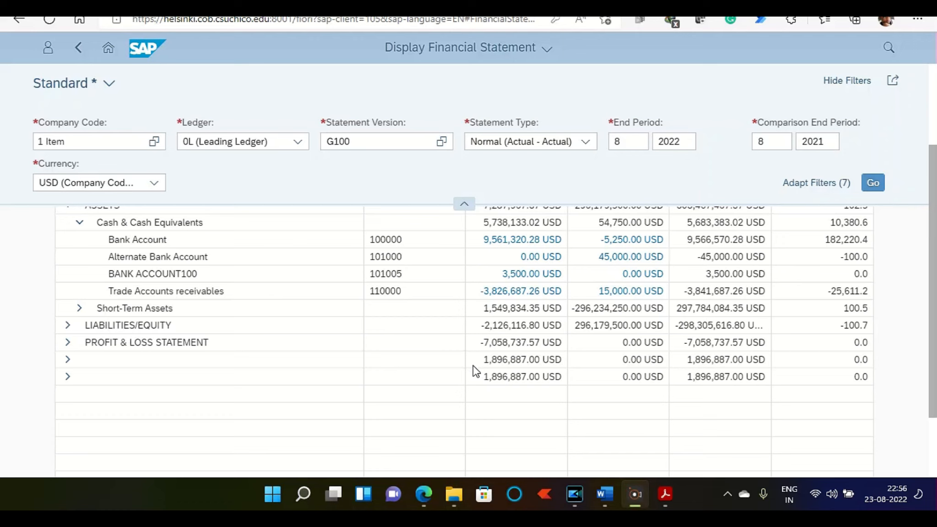
click(109, 50)
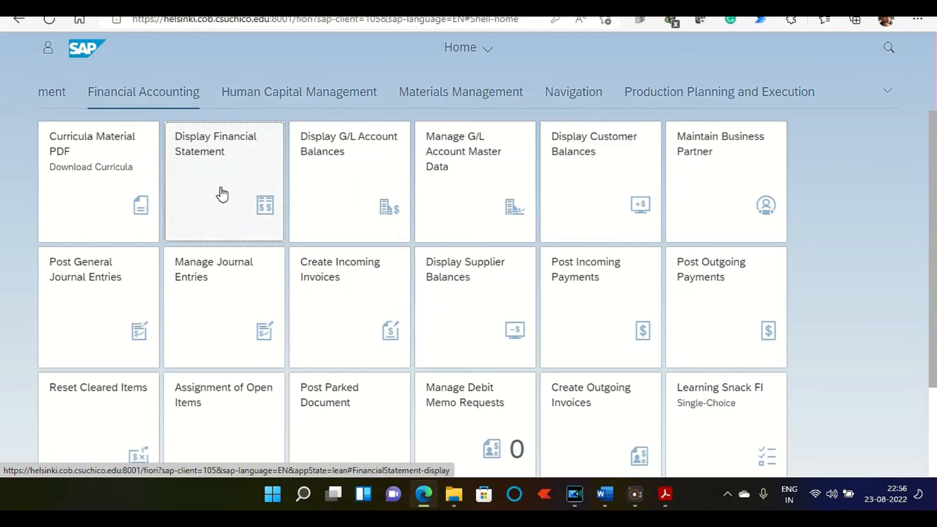
Step: Display the customer balances for the customer number in company code US00
click(617, 190)
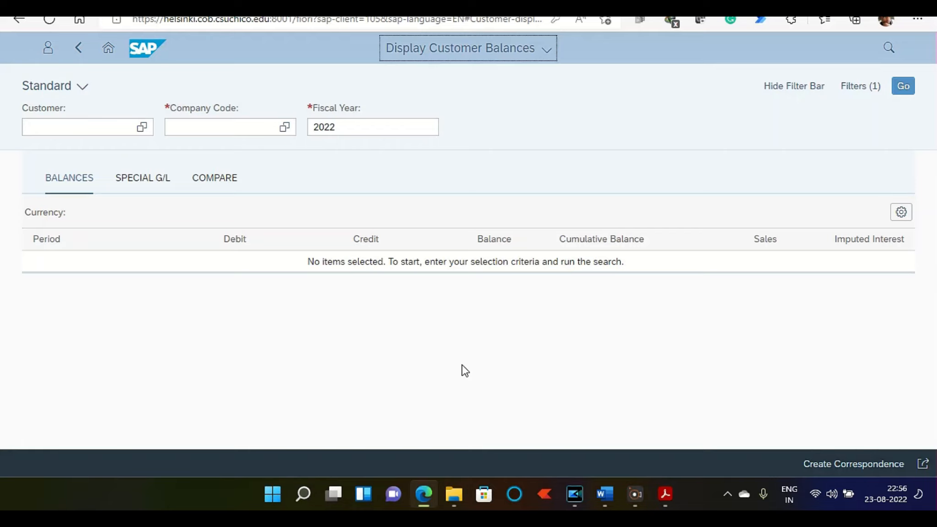
click(46, 130)
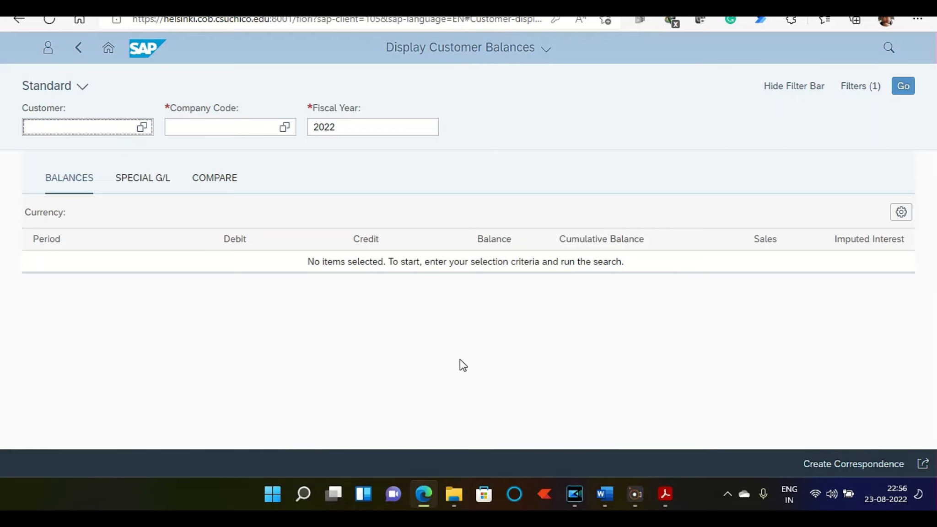
click(74, 128)
text(3125)
click(168, 129)
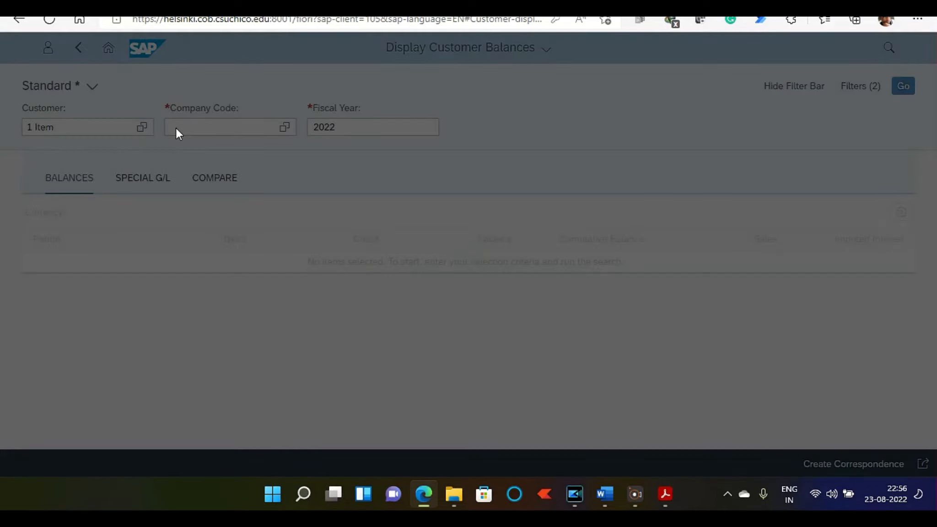
text(us)
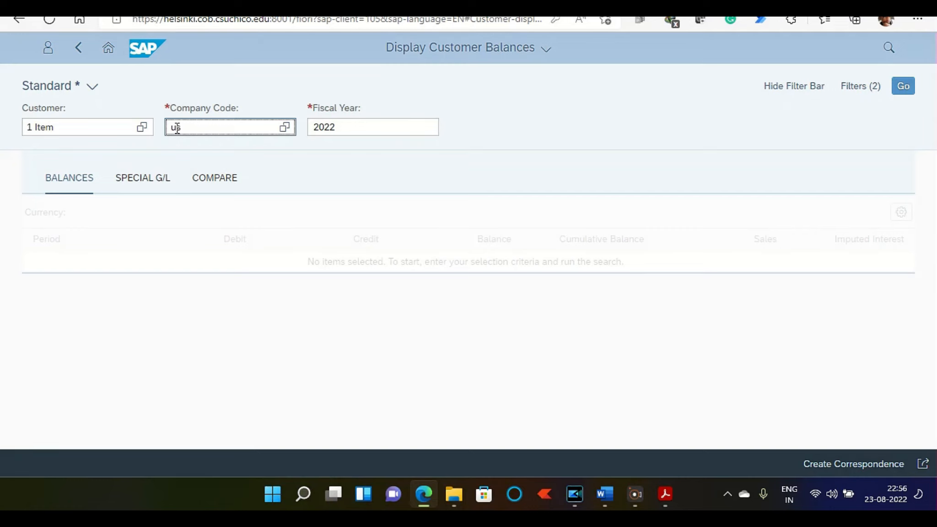
text(00)
key(Return)
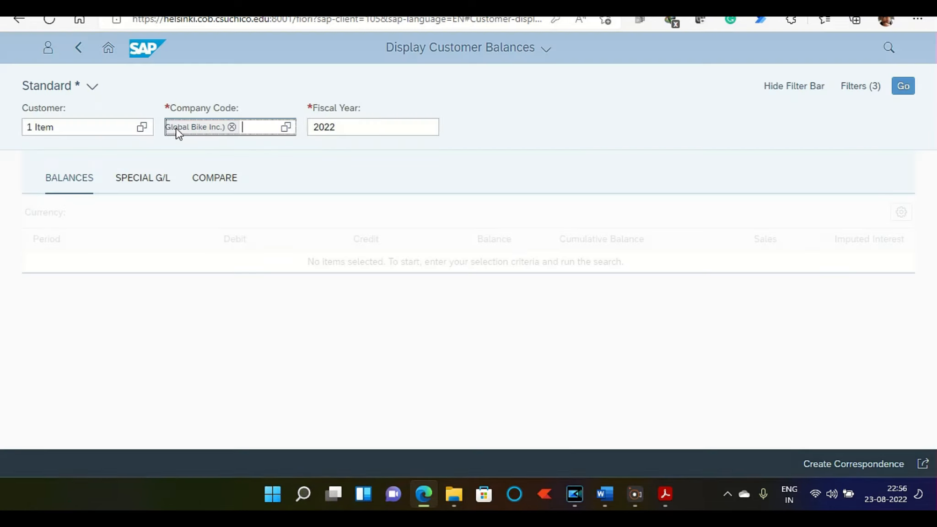
click(912, 87)
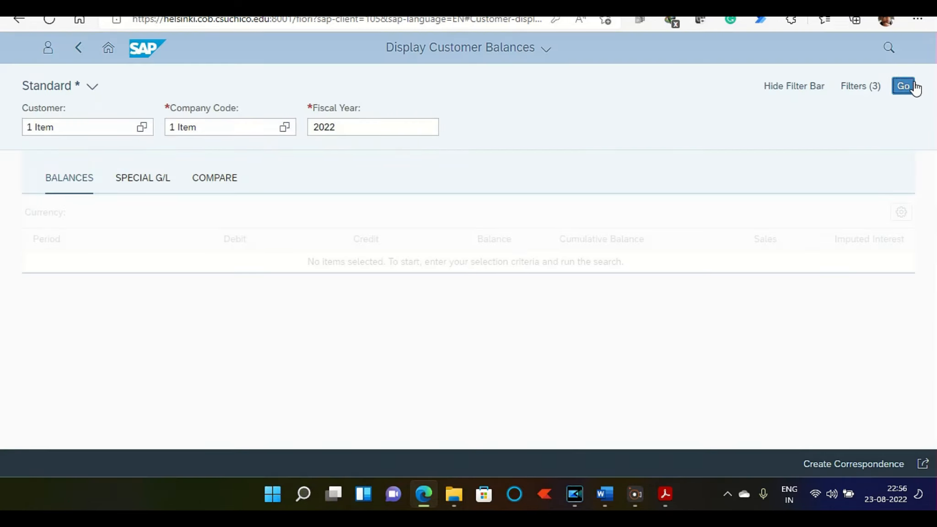
Step: Review the line items behind the customer's total debit amount and return to the home page
scroll(231, 318, down, 5)
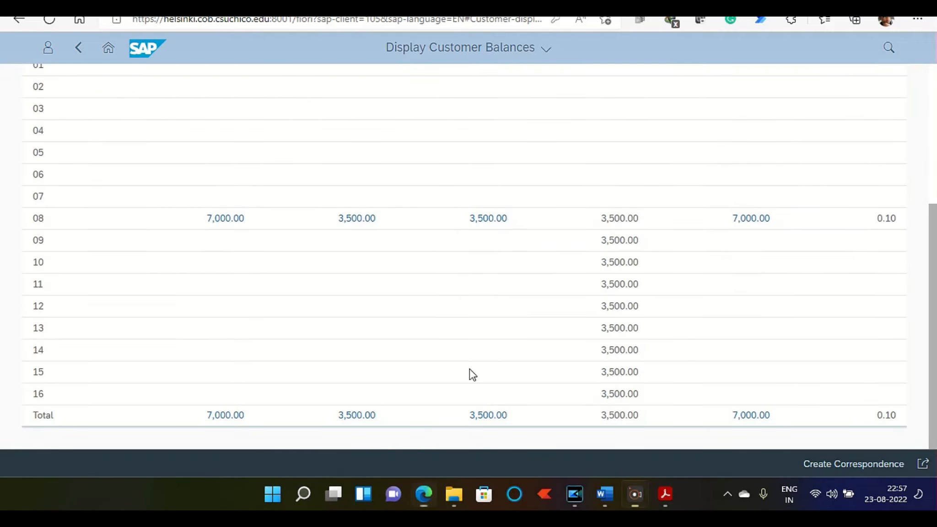
click(226, 415)
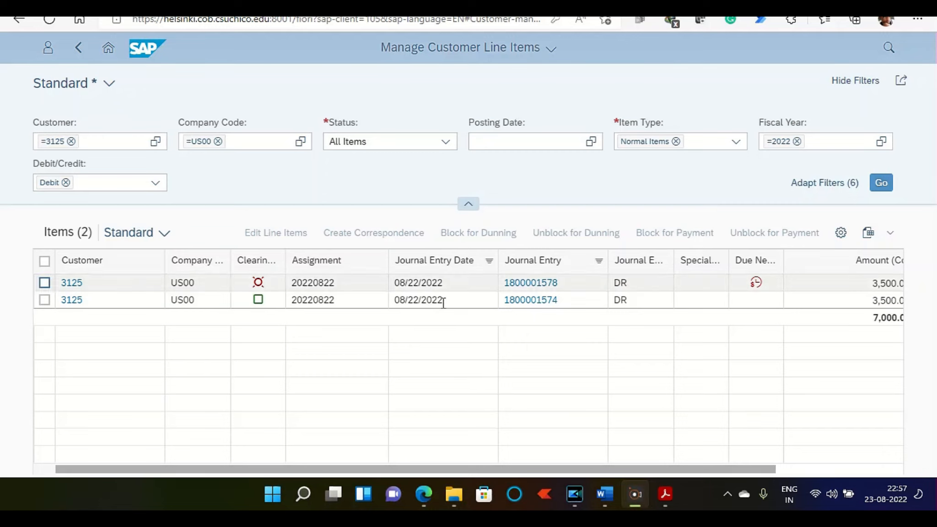
click(114, 53)
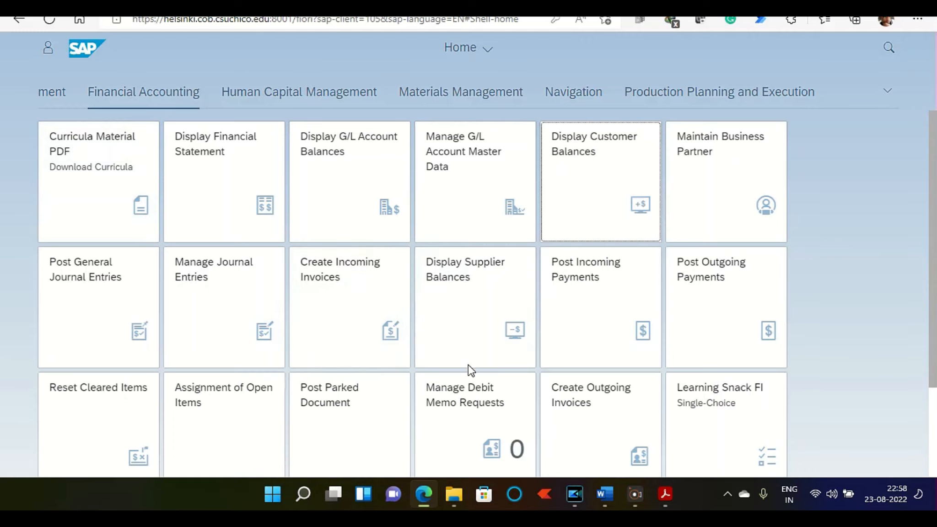
scroll(469, 368, down, 2)
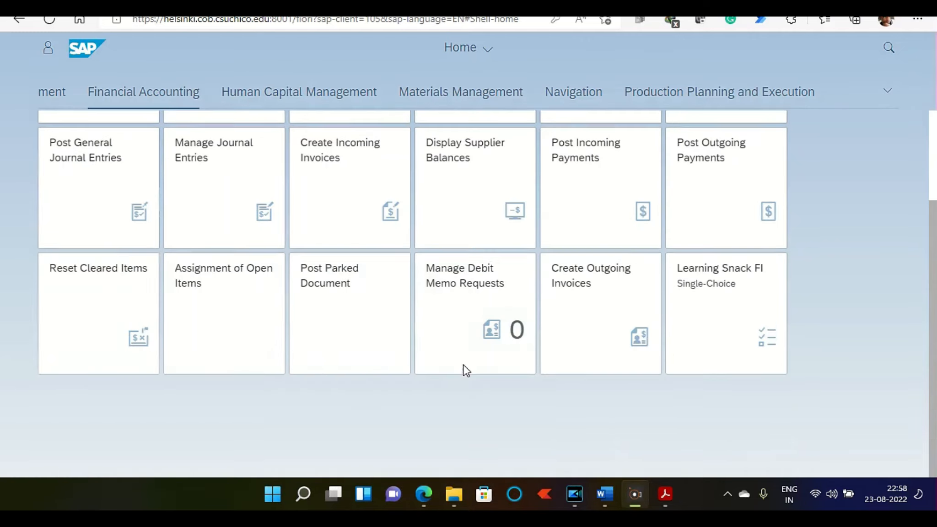
click(96, 316)
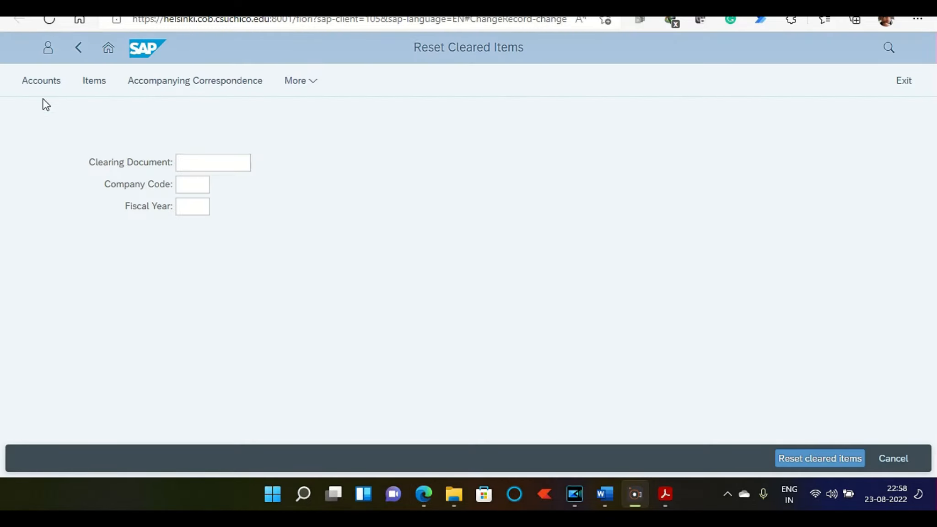
click(216, 154)
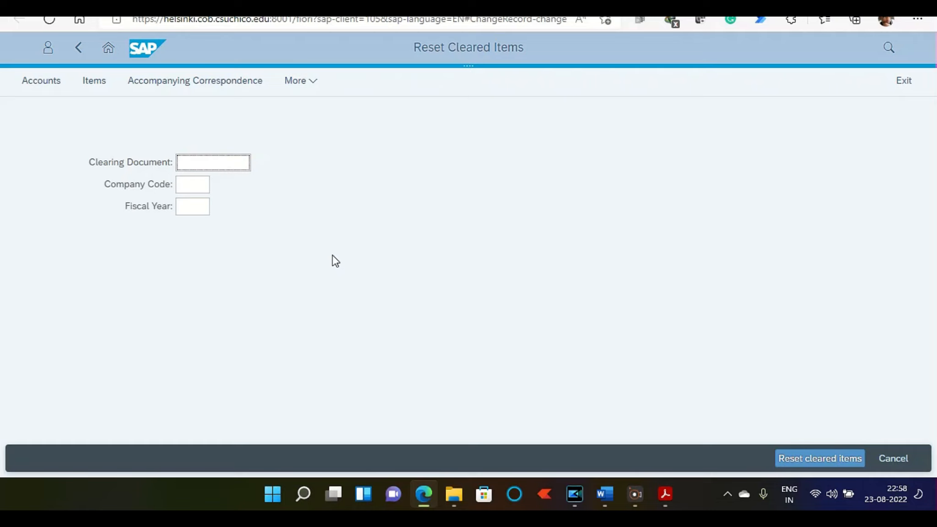
click(205, 185)
text(us00)
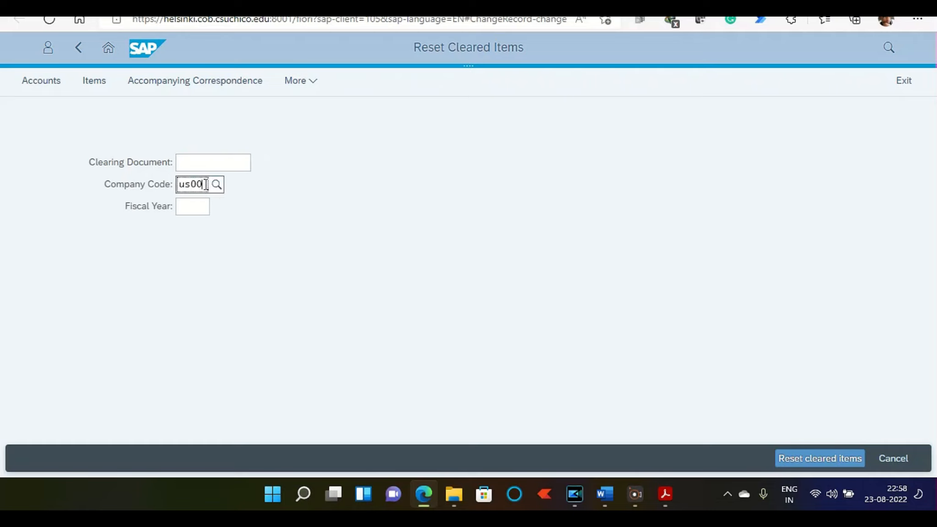
click(197, 206)
text(2)
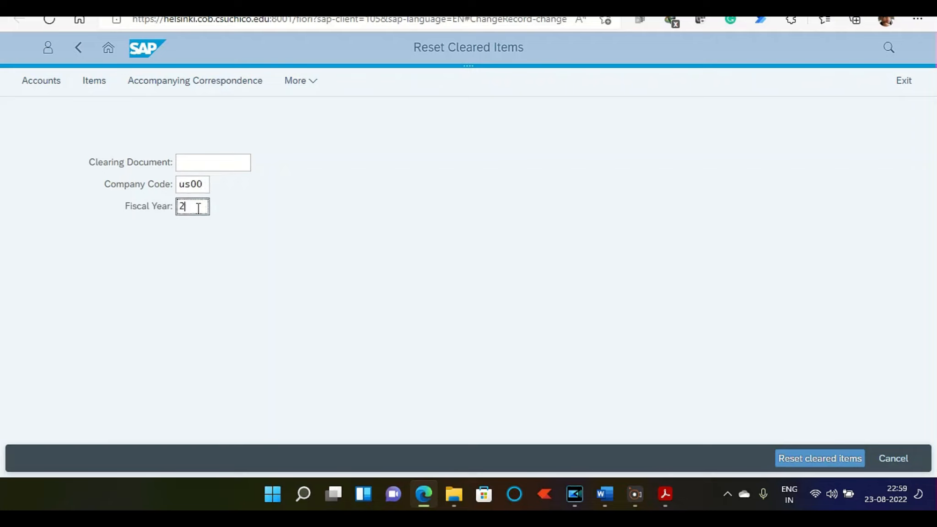
text(022)
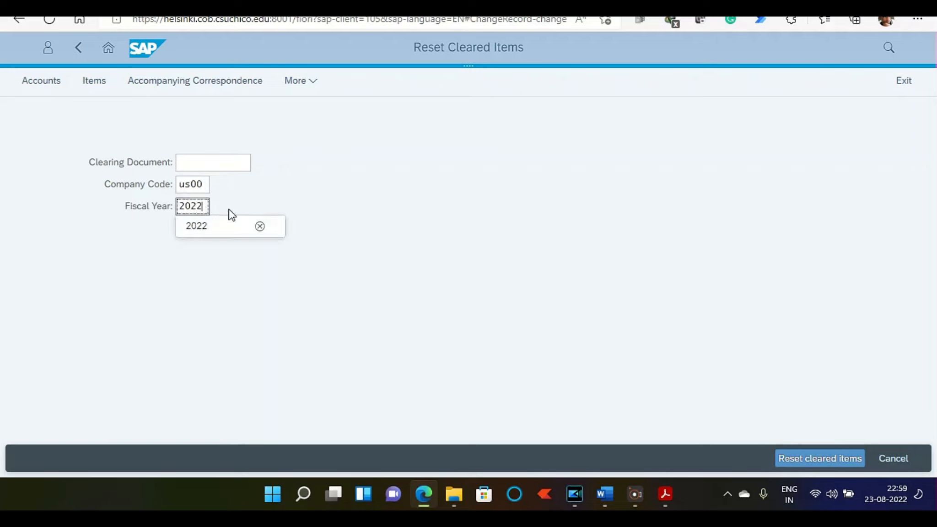
click(218, 231)
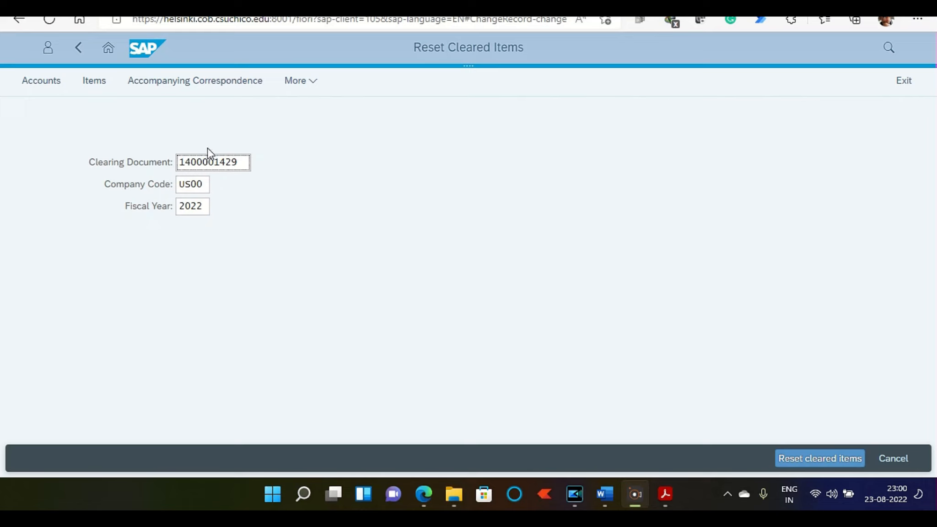
Step: Reset the cleared items with the Only resetting option and return to the home page, discarding unsaved data
click(832, 462)
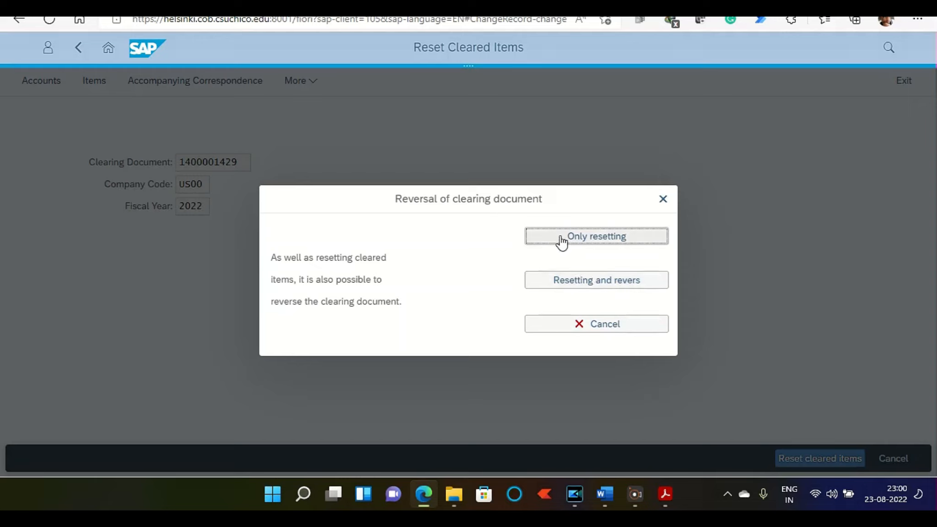
click(585, 242)
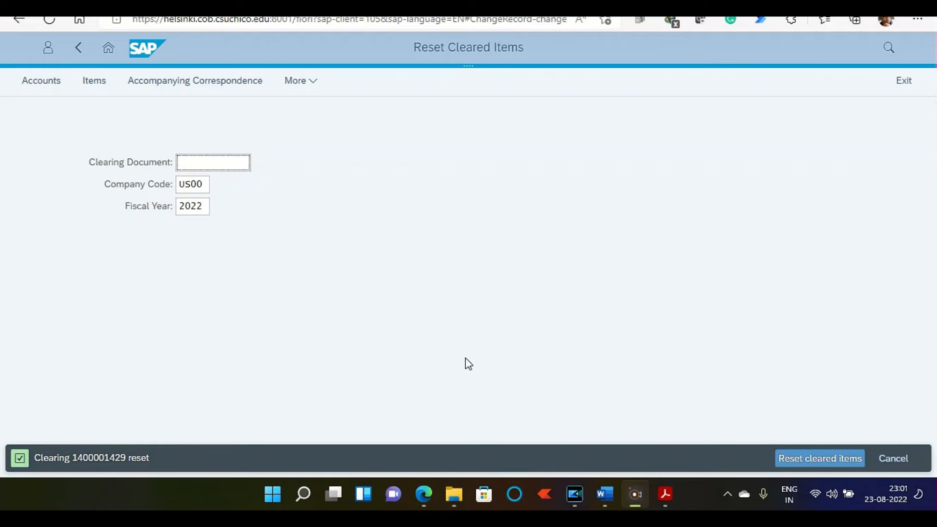
click(108, 48)
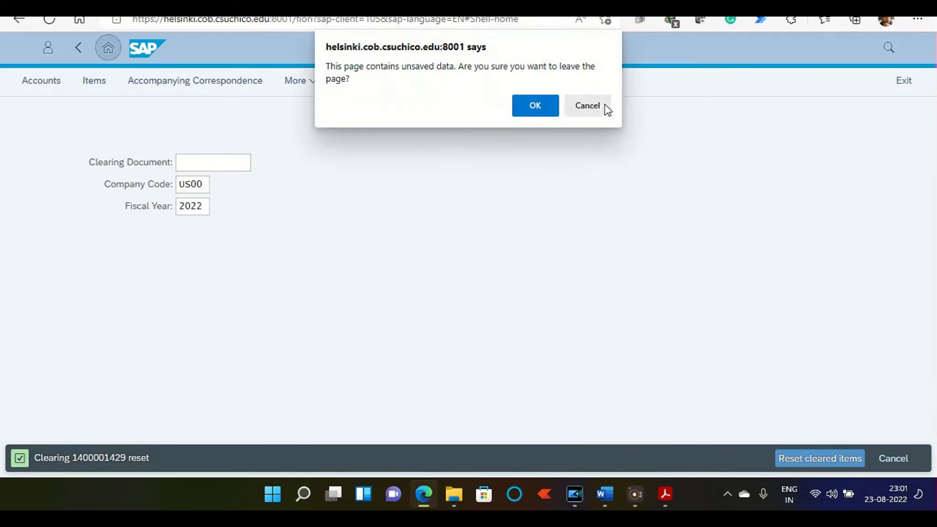
click(528, 99)
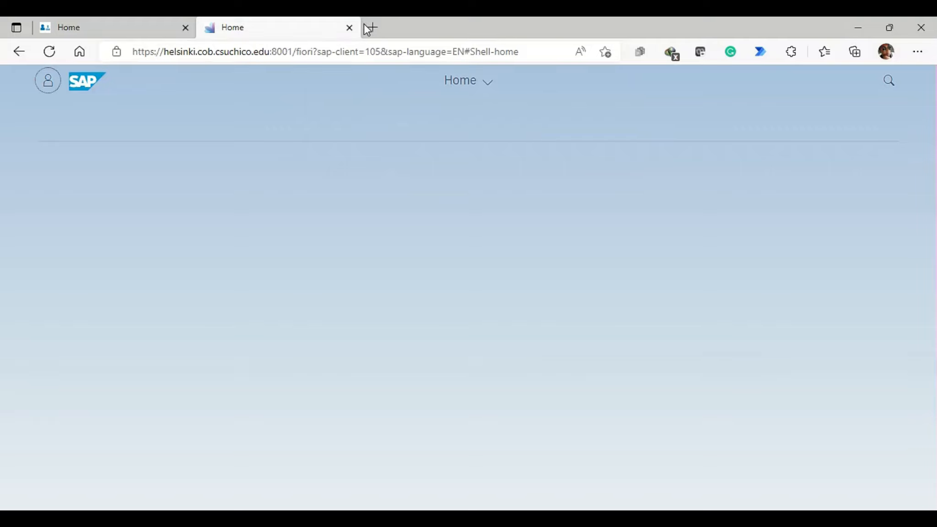
Step: Close the extra home tab and open Display Customer Balances under Financial Accounting
click(350, 27)
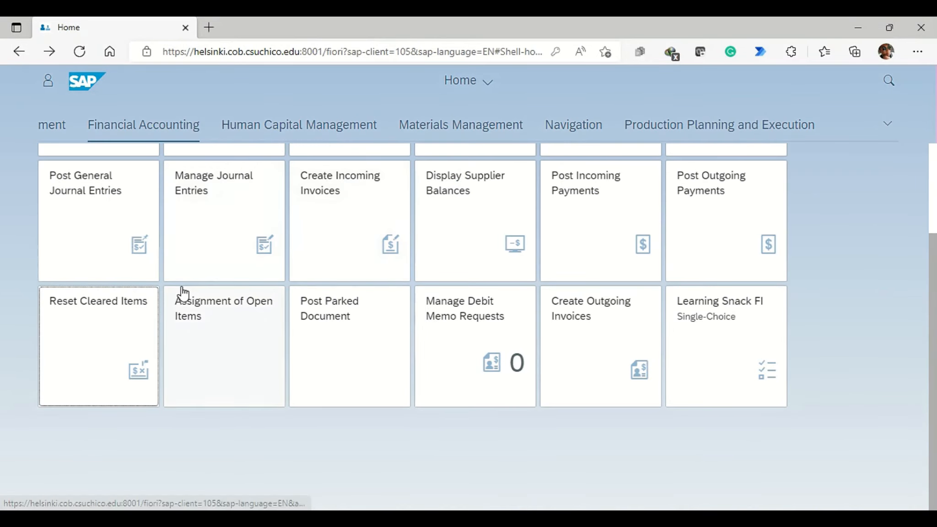
scroll(293, 291, up, 2)
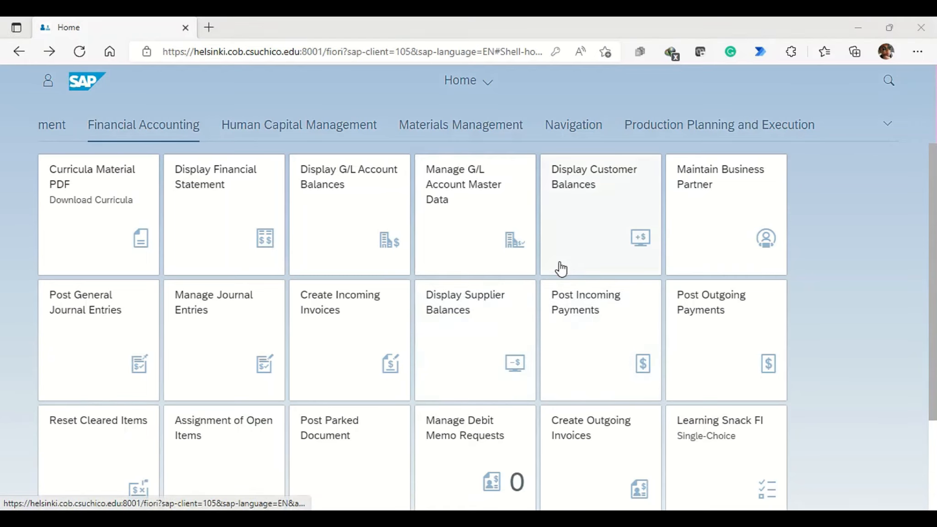
click(567, 261)
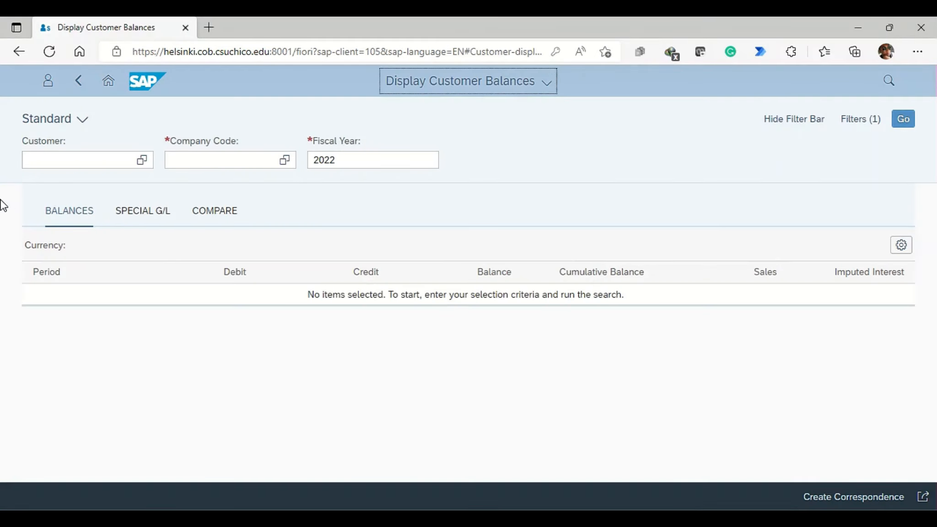
click(38, 159)
text(6125)
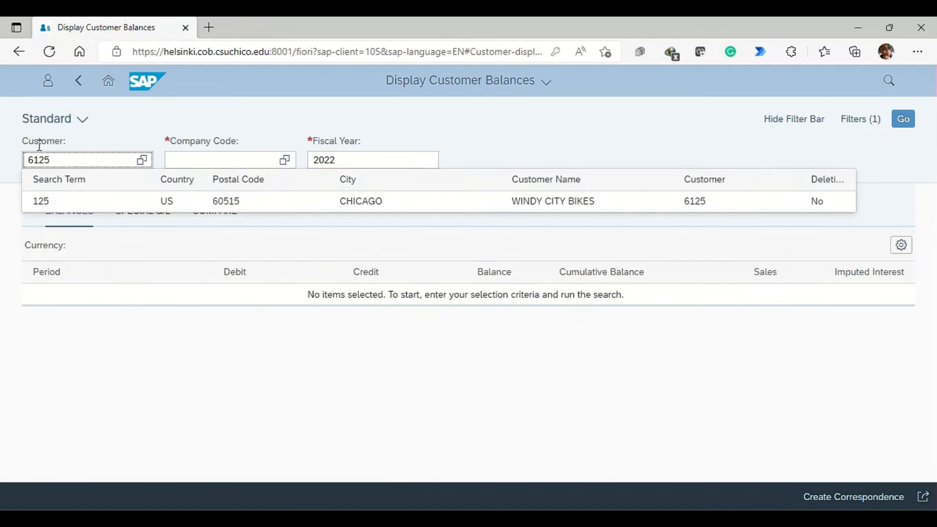
drag(55, 158, 2, 162)
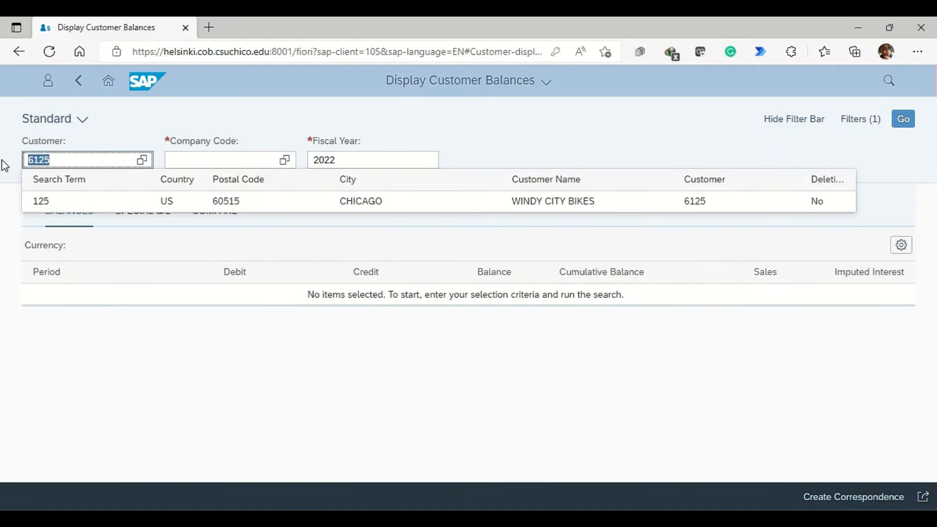
key(BackSpace)
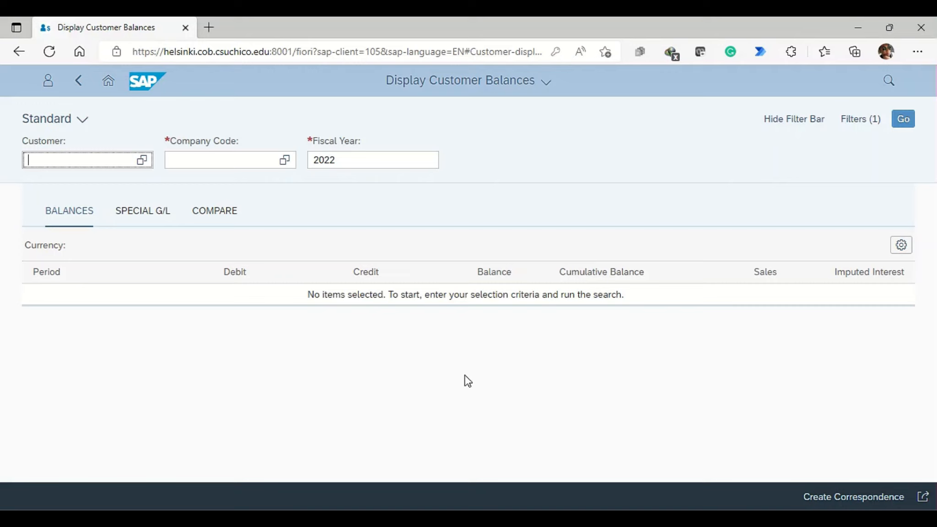
Step: Display the balances of customer Philly Bikes in company code US00 for fiscal year 2022
click(111, 160)
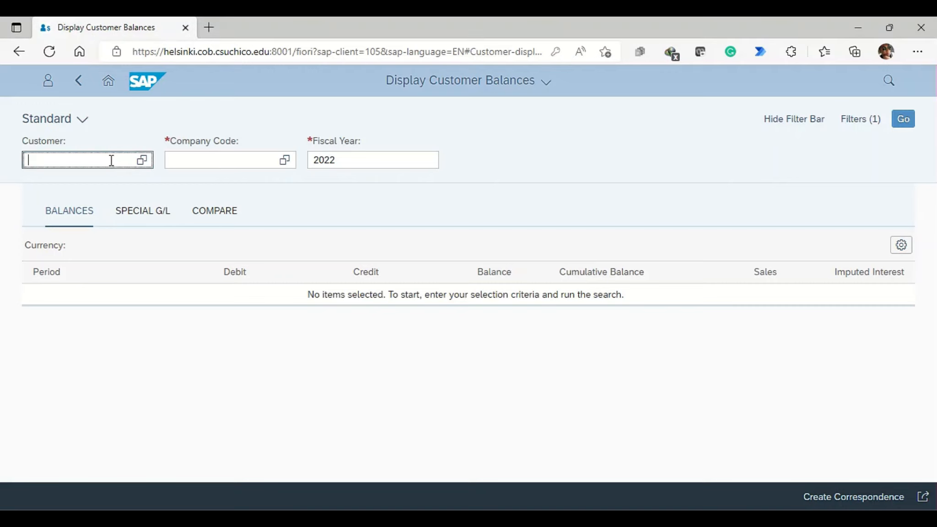
text(3125)
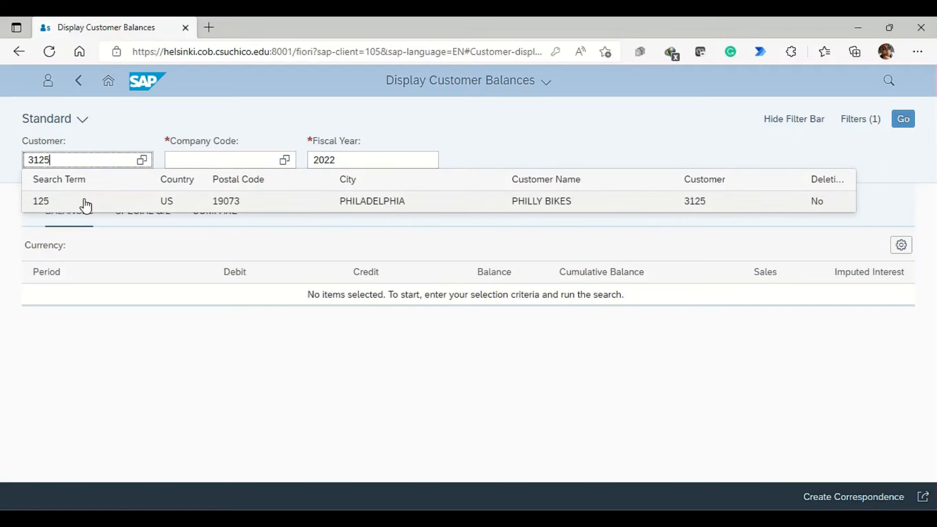
click(85, 203)
click(185, 161)
text(us00)
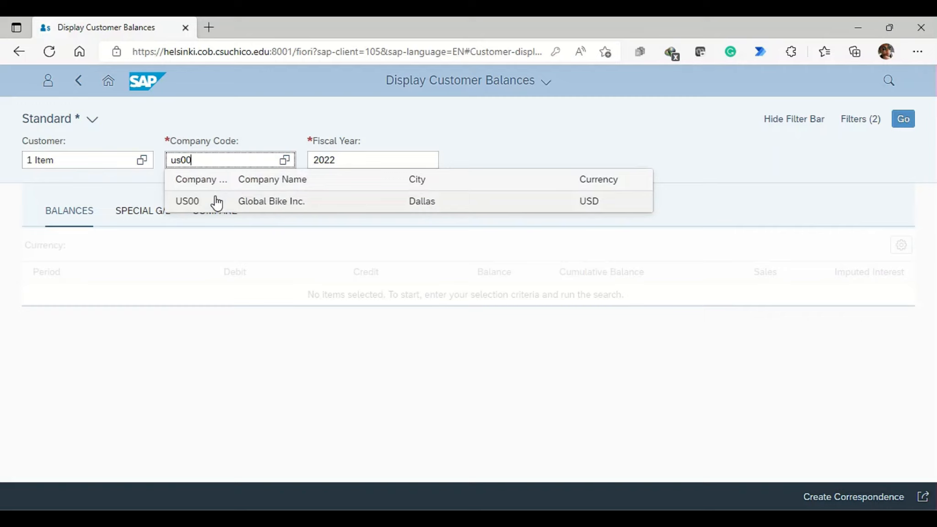
click(216, 201)
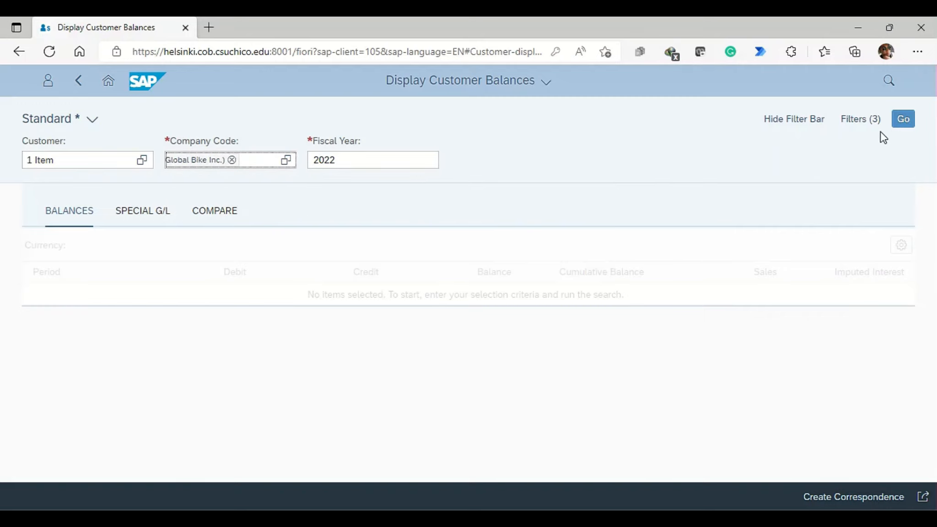
click(902, 120)
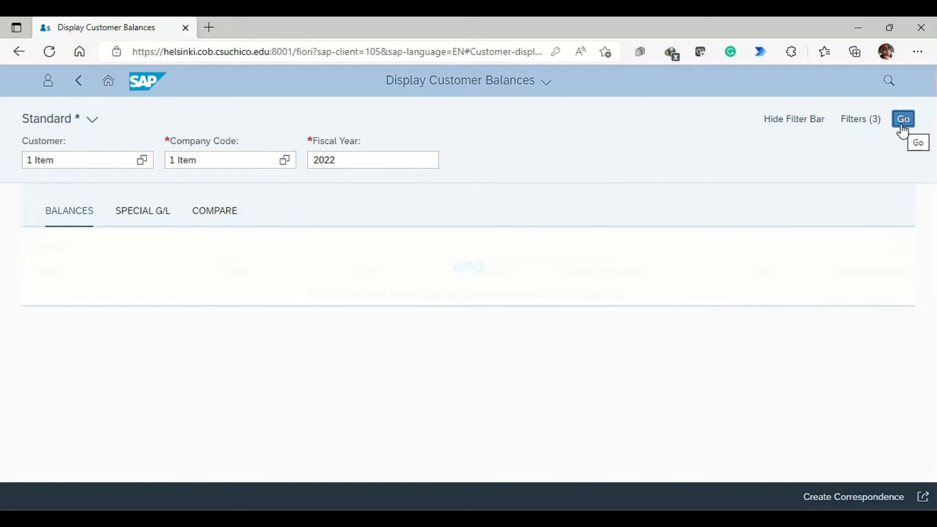
Step: Review the customer's balances by period and open the line items behind the total debit amount
scroll(373, 302, down, 4)
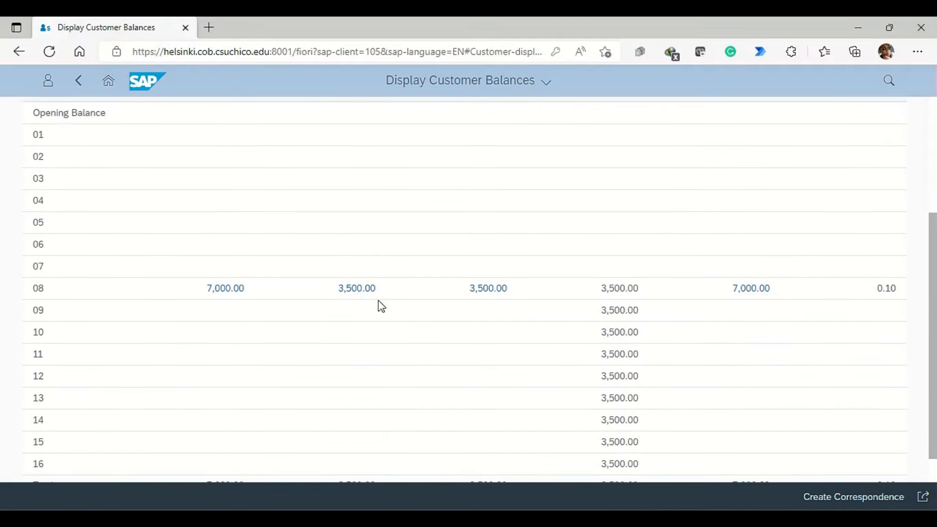
scroll(379, 307, down, 1)
scroll(226, 425, up, 1)
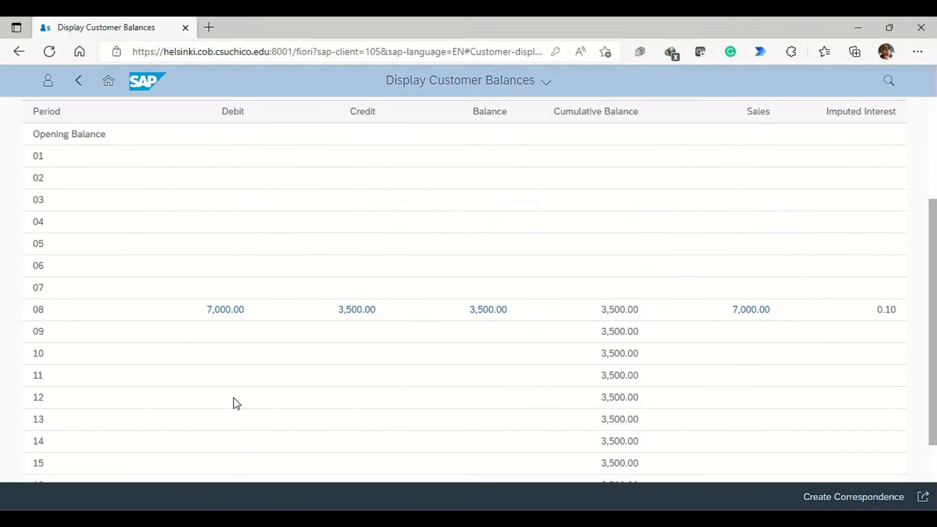
scroll(245, 237, down, 3)
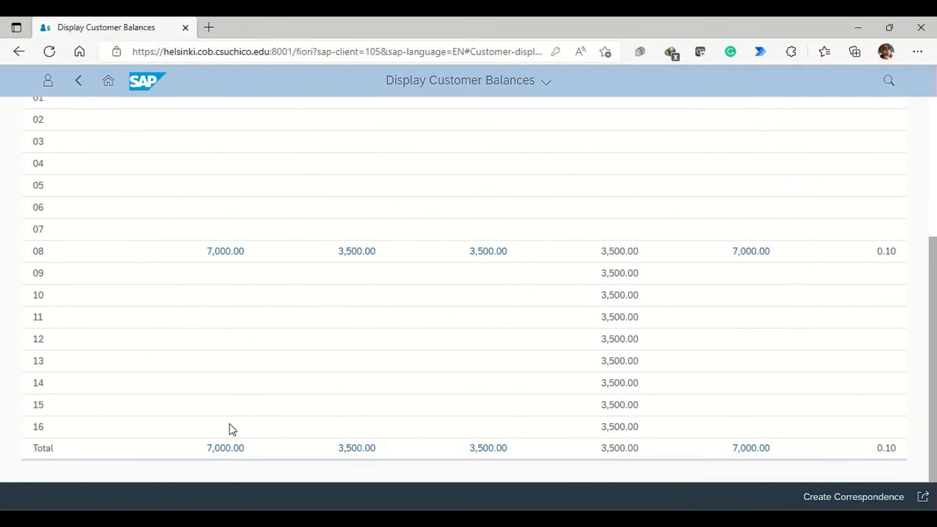
click(226, 448)
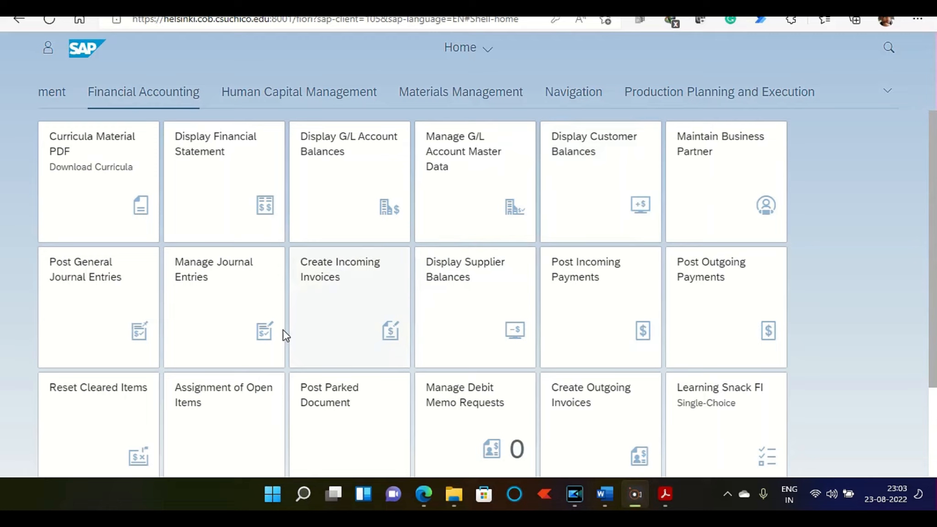
Step: Open Assignment of Open Items and run it for the customer's account number in company code US00
click(242, 407)
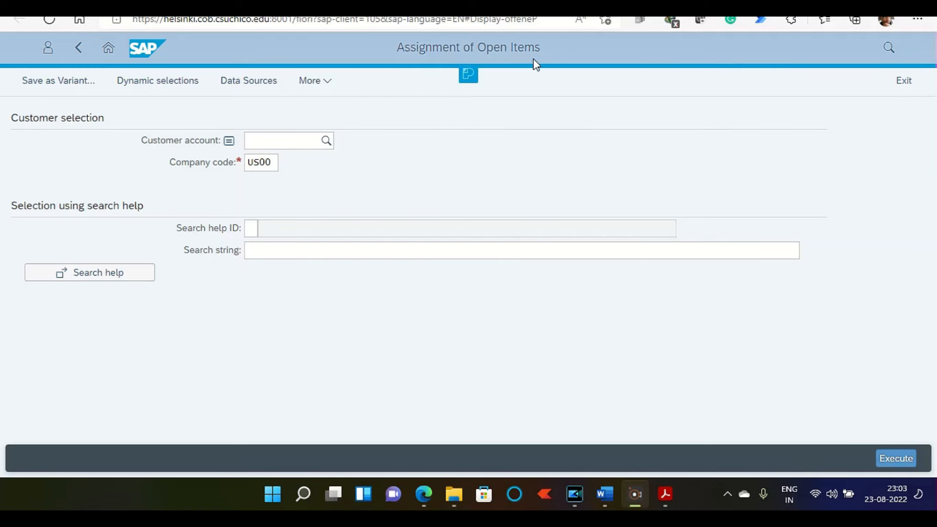
click(270, 142)
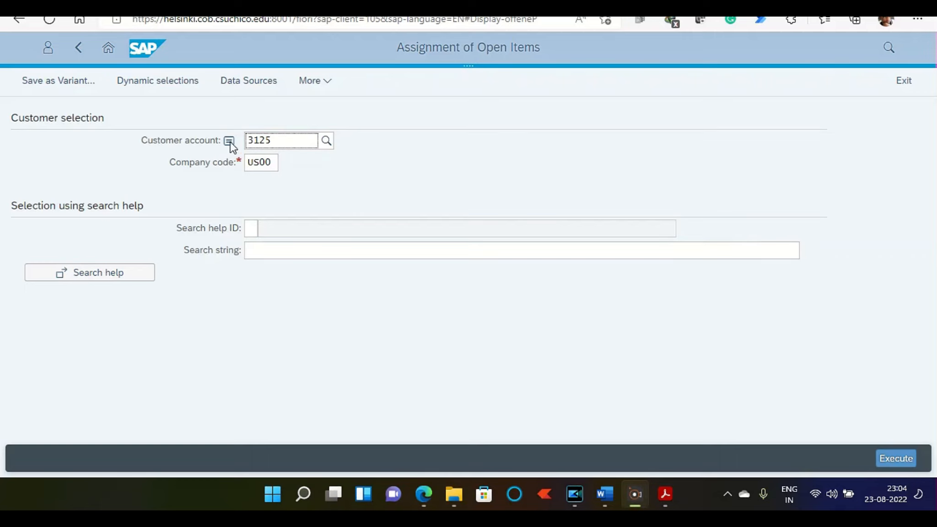
click(291, 140)
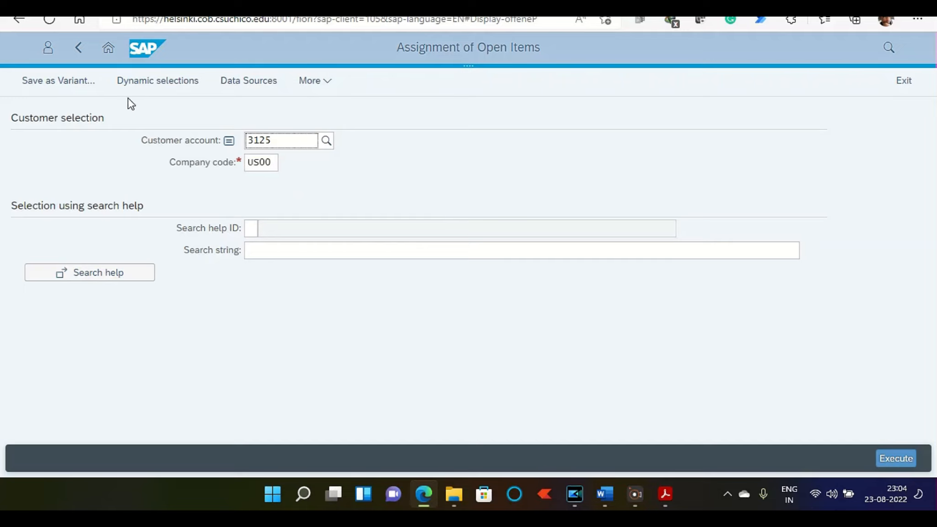
click(466, 361)
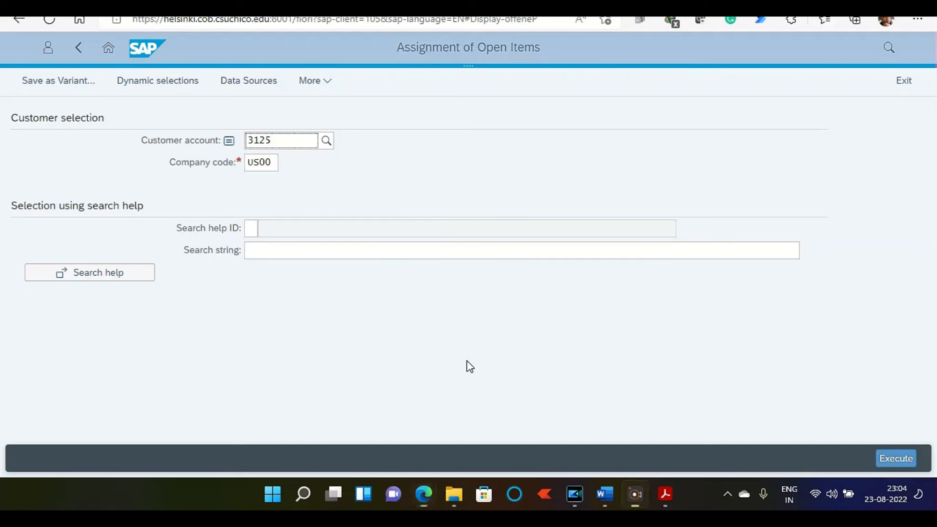
click(888, 459)
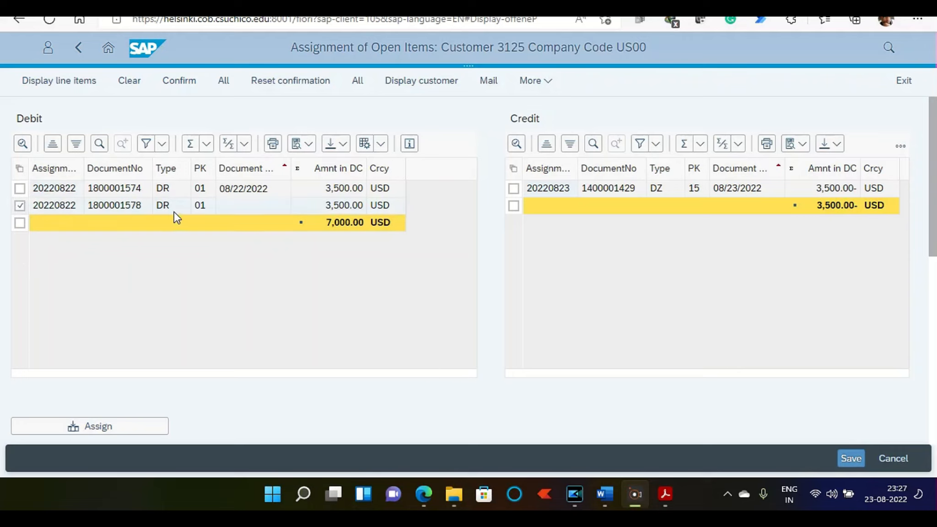
click(514, 195)
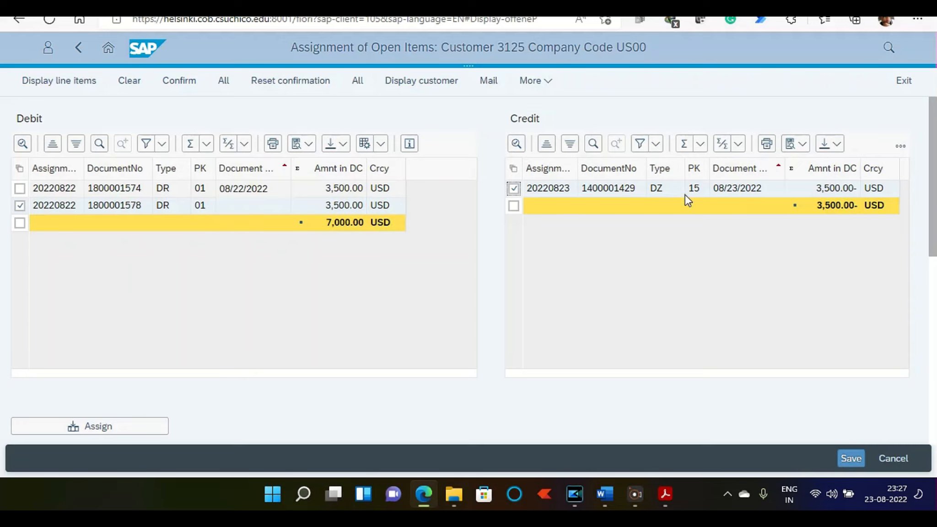
scroll(245, 387, down, 2)
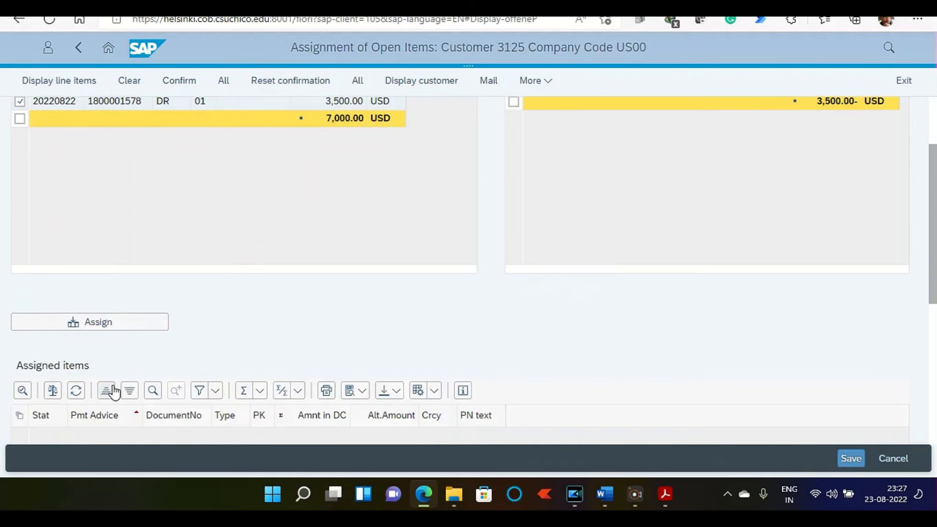
click(120, 329)
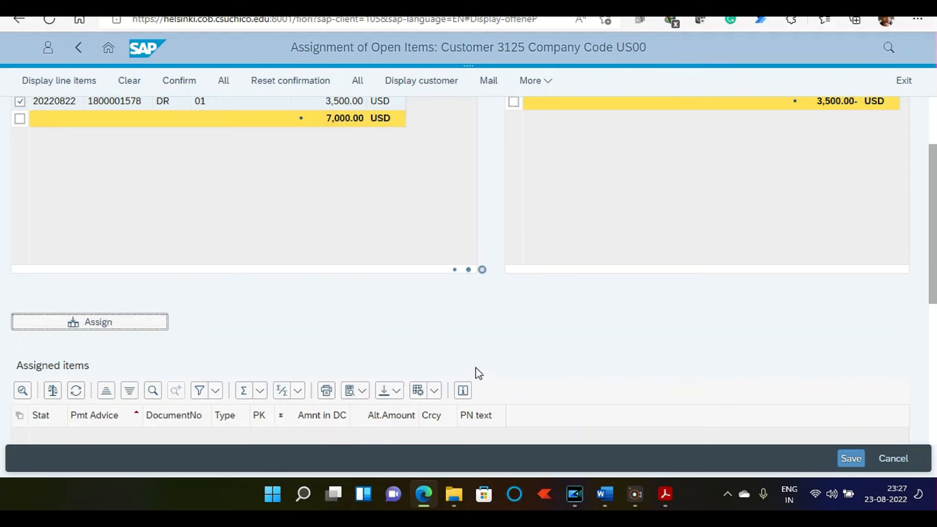
scroll(367, 309, down, 5)
scroll(367, 308, up, 2)
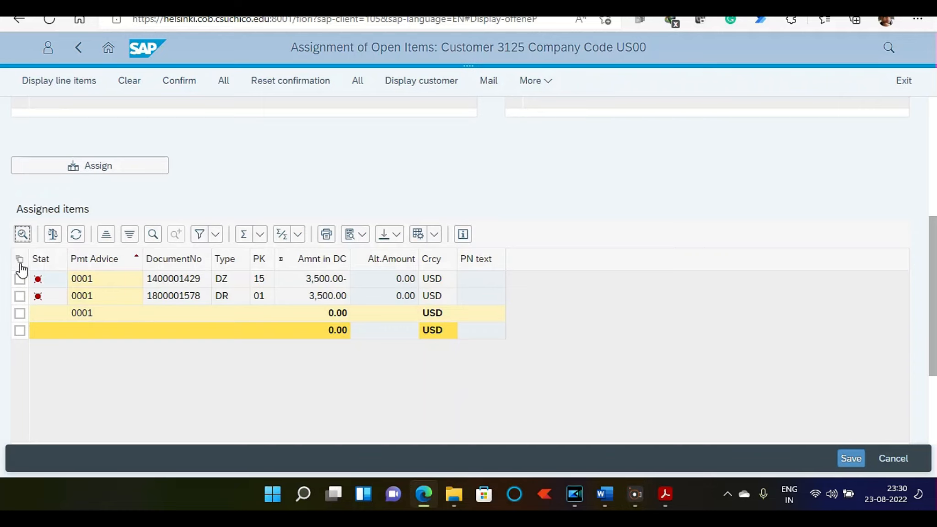
Step: Select all assigned items and confirm their assignment
key(Escape)
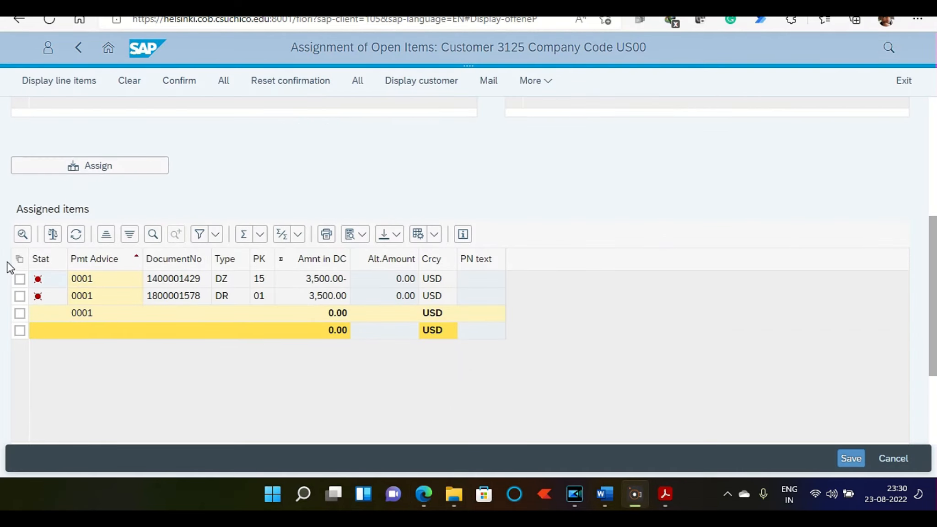
click(18, 263)
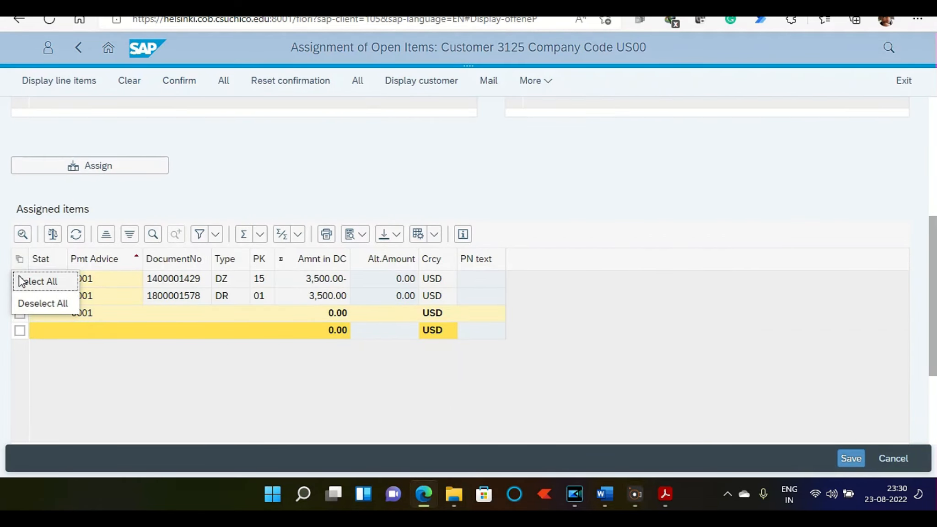
click(21, 278)
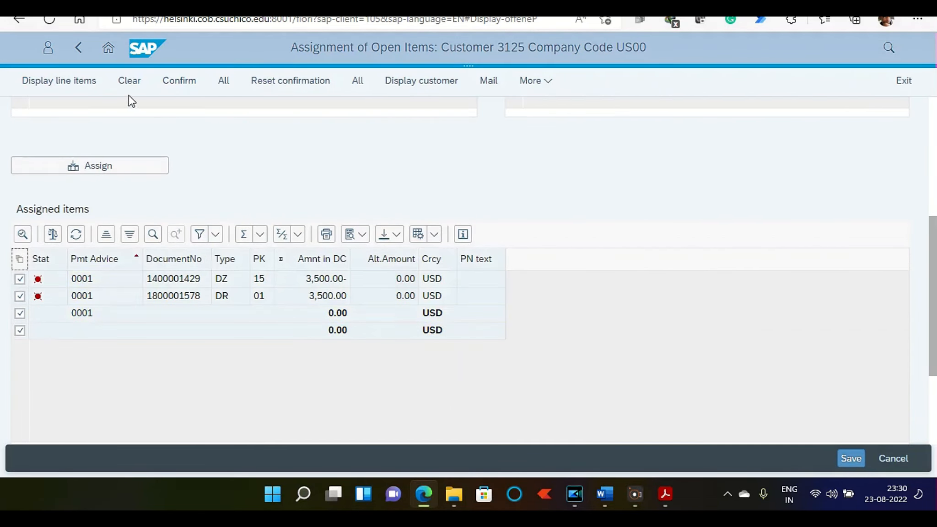
click(174, 86)
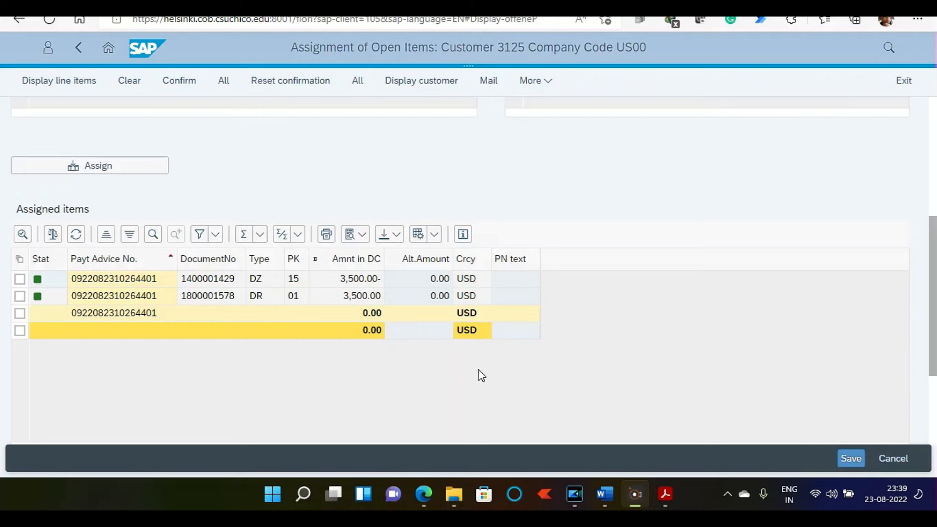
Step: Select all confirmed items and reset all assignments
click(20, 261)
click(24, 271)
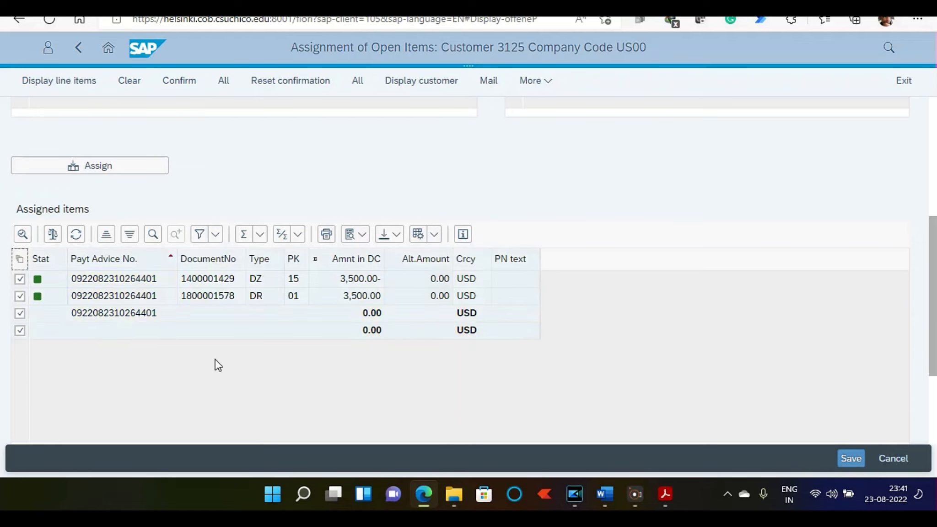
scroll(197, 357, down, 3)
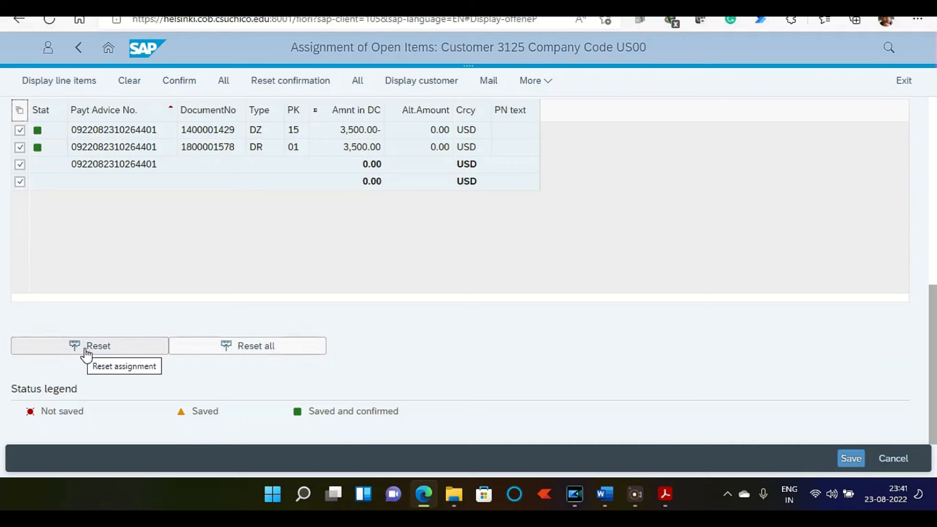
click(226, 360)
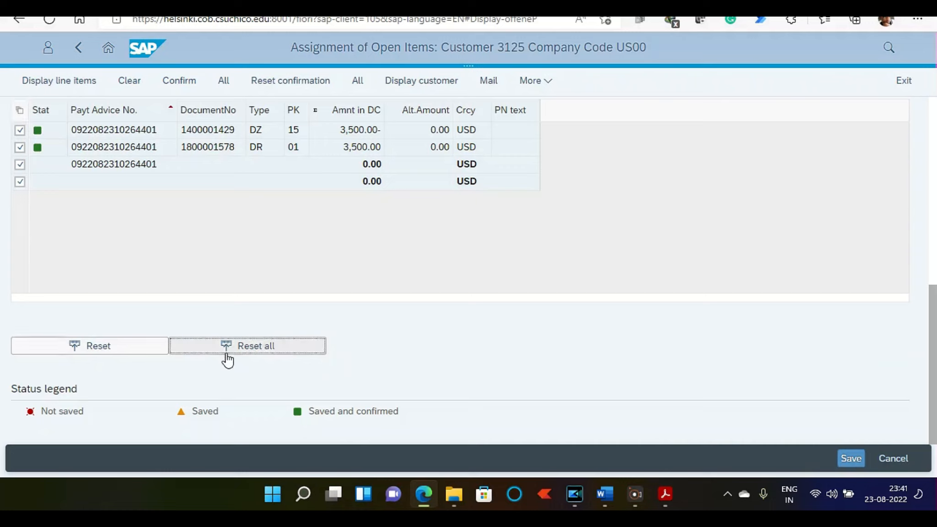
scroll(429, 349, up, 2)
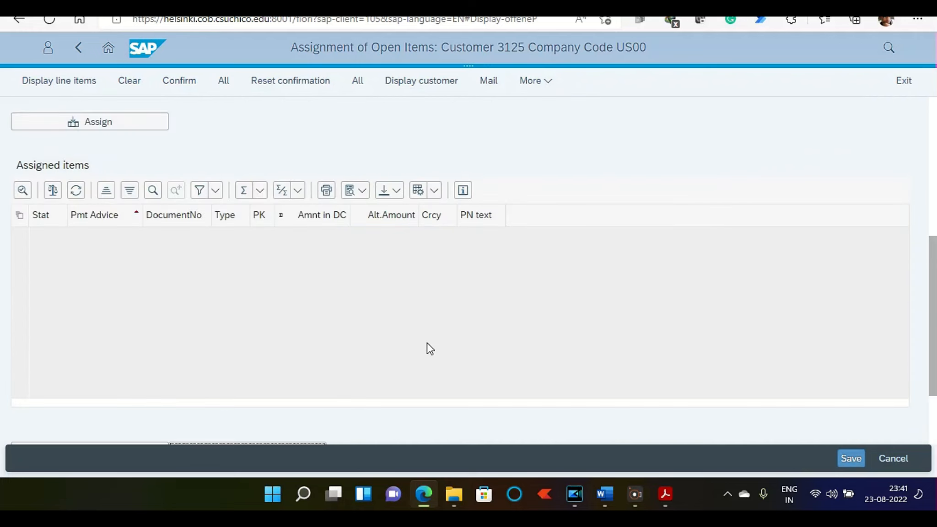
scroll(419, 258, up, 5)
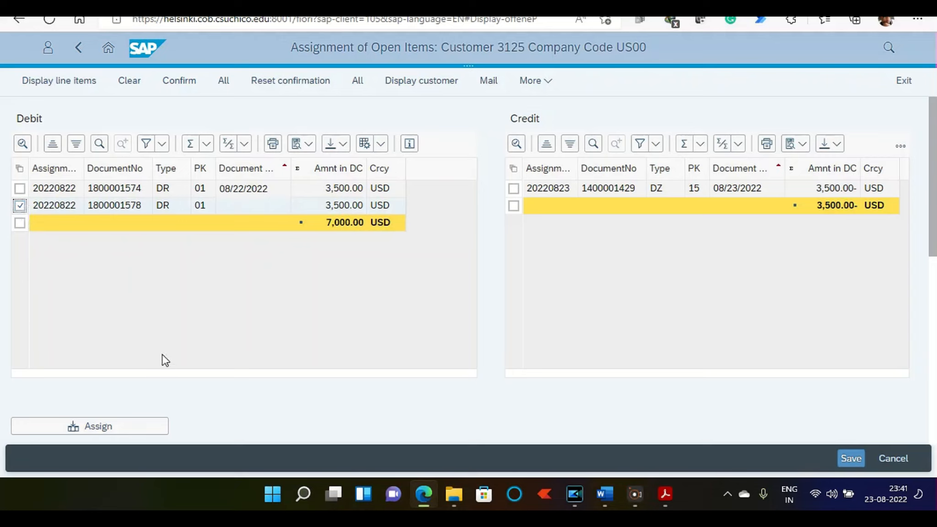
click(514, 189)
scroll(483, 253, down, 4)
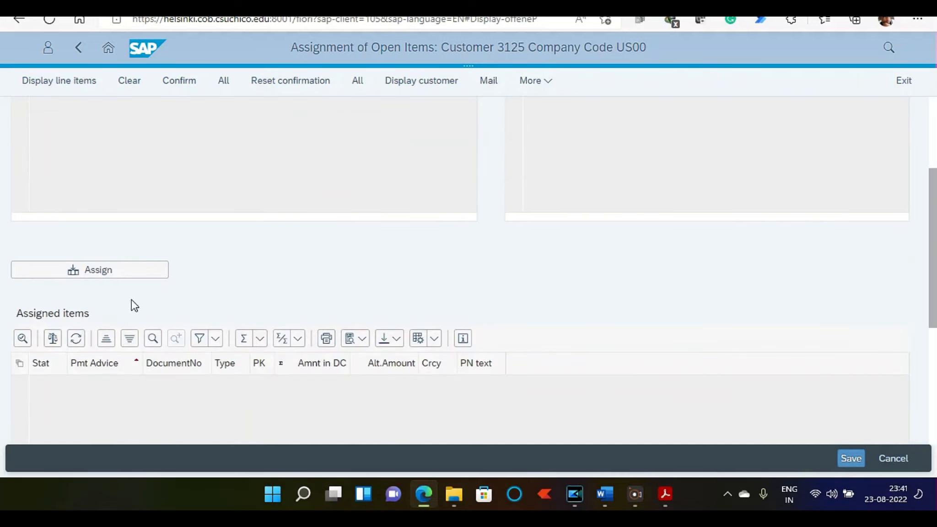
click(49, 276)
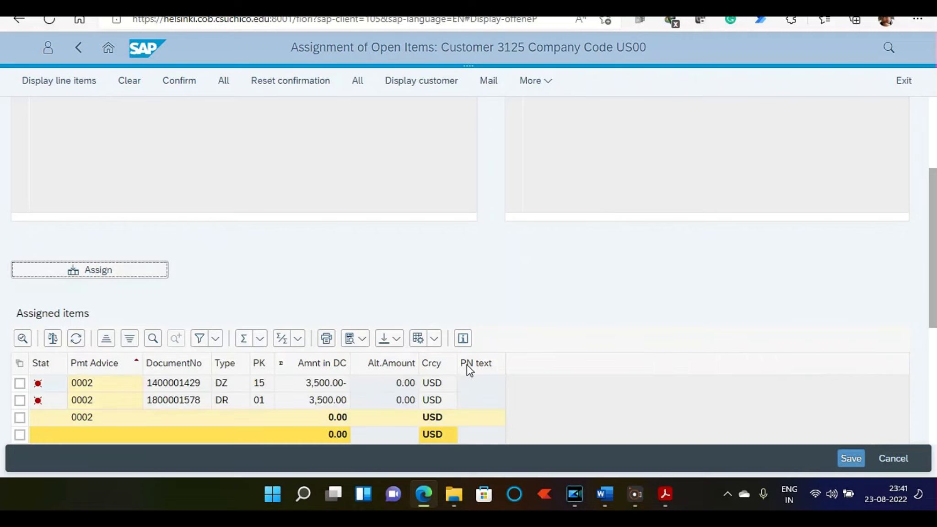
Step: Select all assigned items and save their assignment
scroll(117, 351, down, 5)
scroll(117, 351, up, 8)
scroll(129, 299, down, 7)
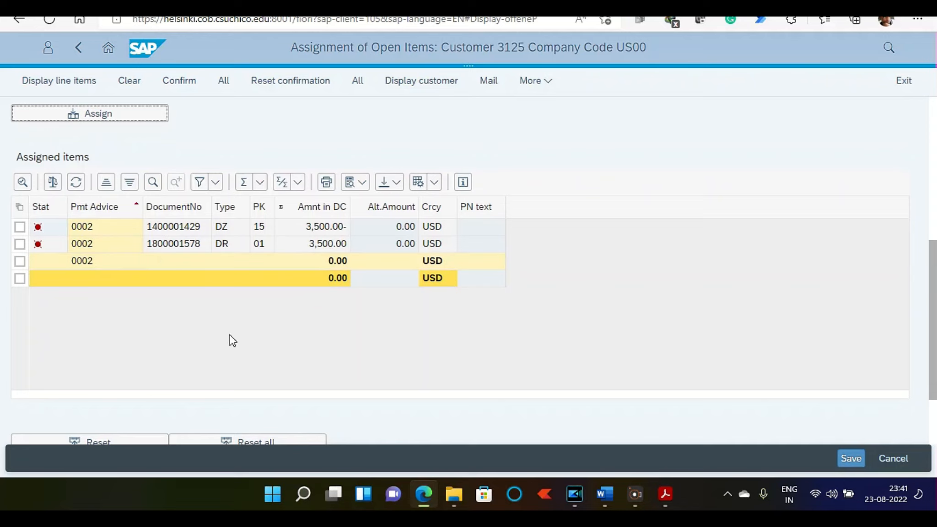
click(20, 207)
click(32, 229)
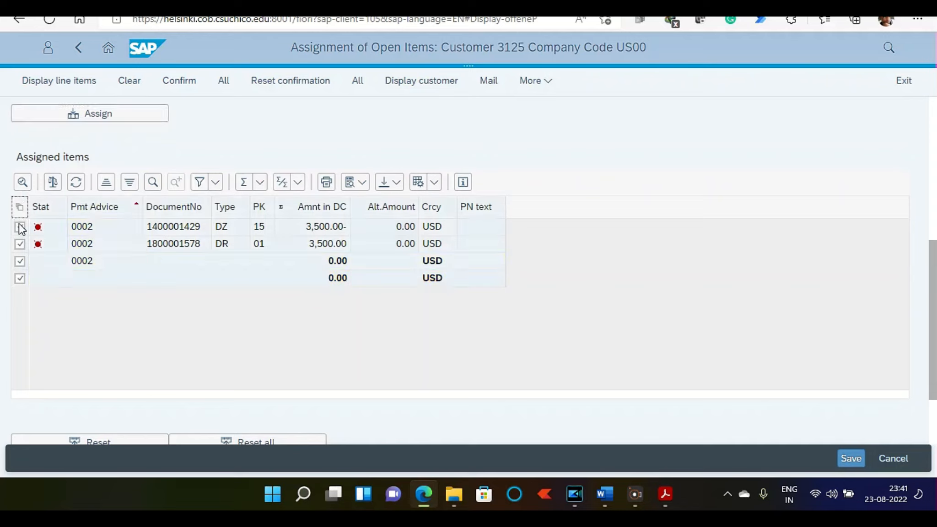
scroll(27, 294, up, 5)
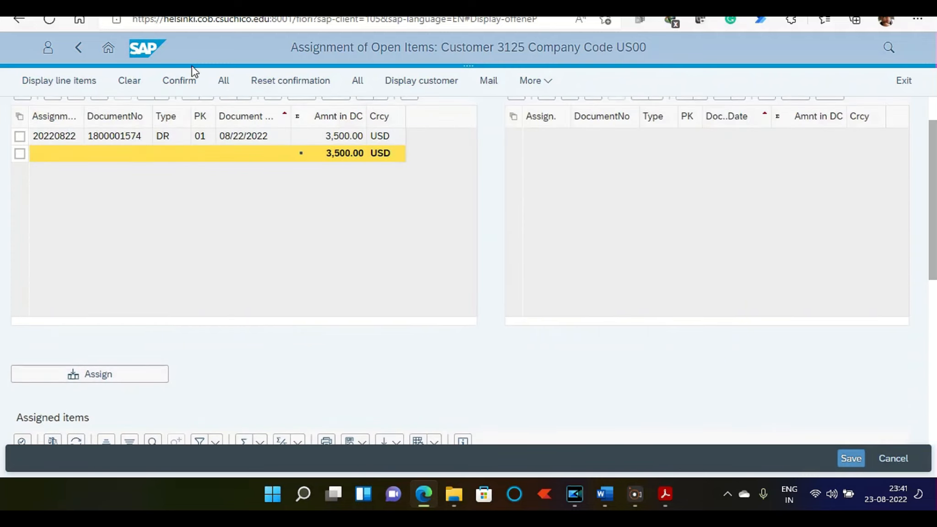
scroll(189, 217, up, 1)
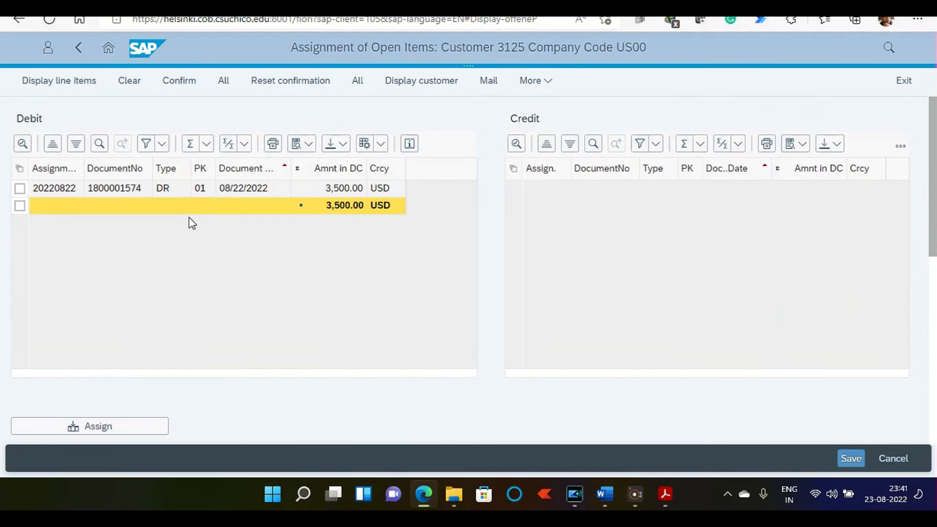
scroll(189, 223, down, 3)
scroll(189, 224, down, 2)
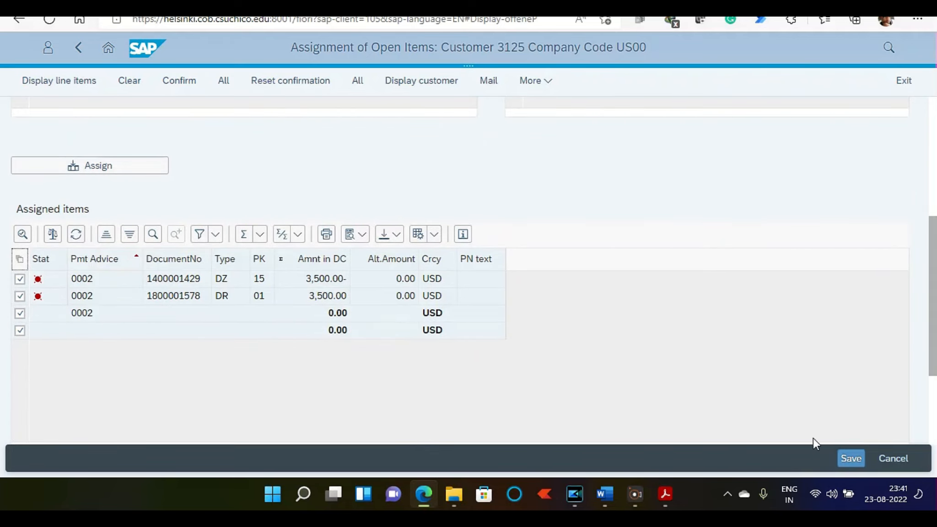
click(856, 460)
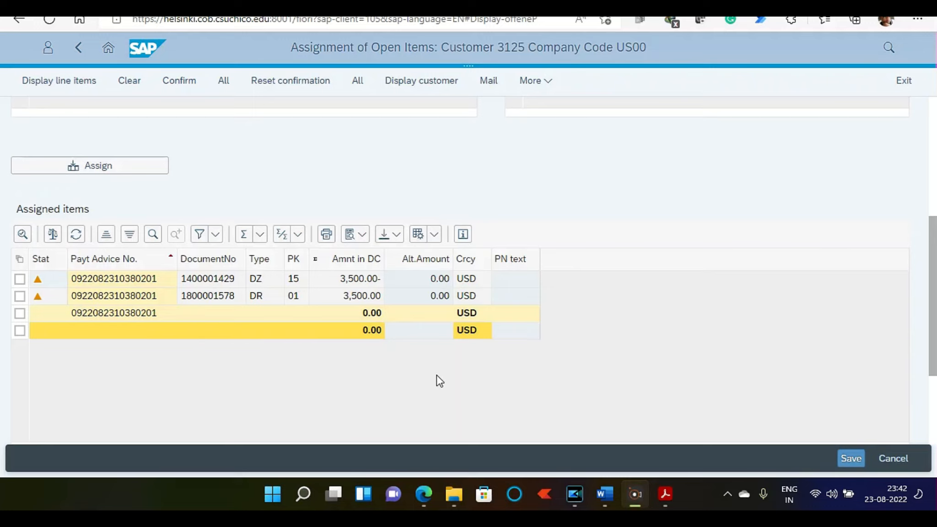
Step: Select all items under the saved payment advice and confirm their assignment
scroll(469, 373, down, 2)
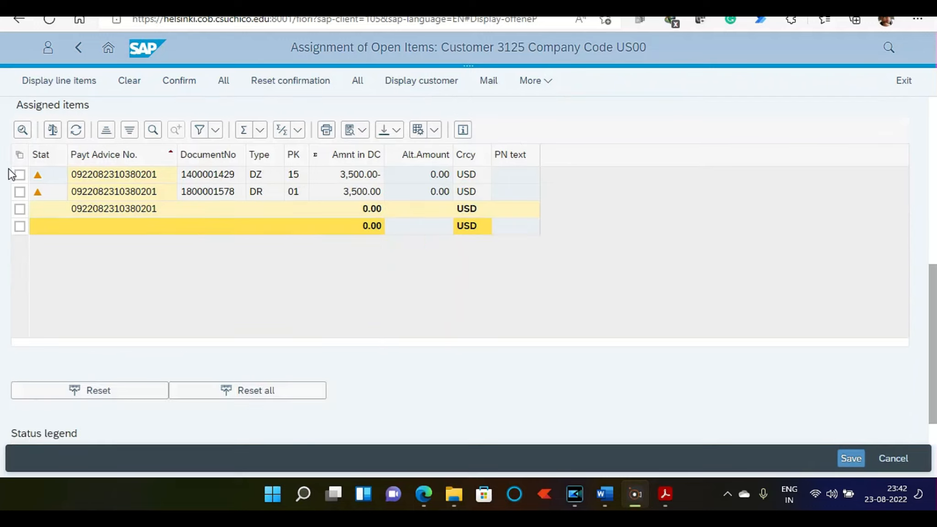
click(19, 154)
click(28, 176)
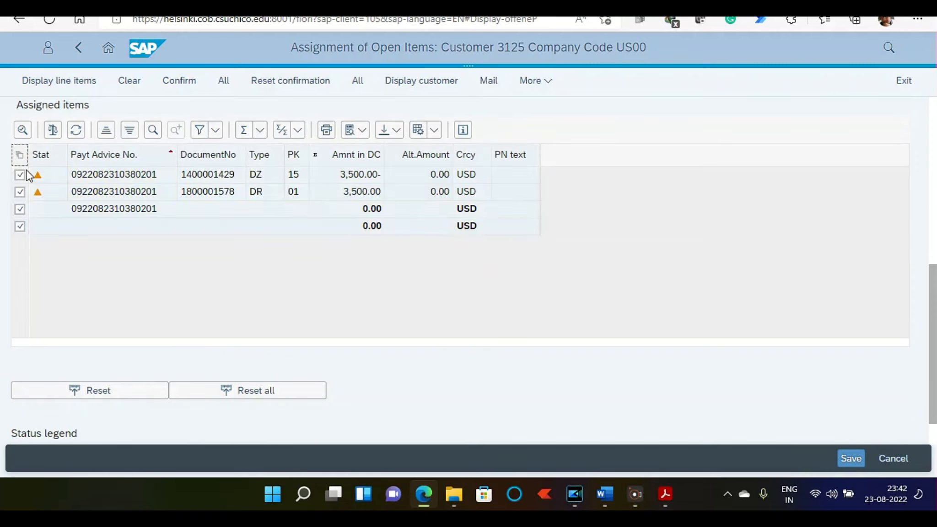
scroll(146, 188, up, 4)
click(180, 81)
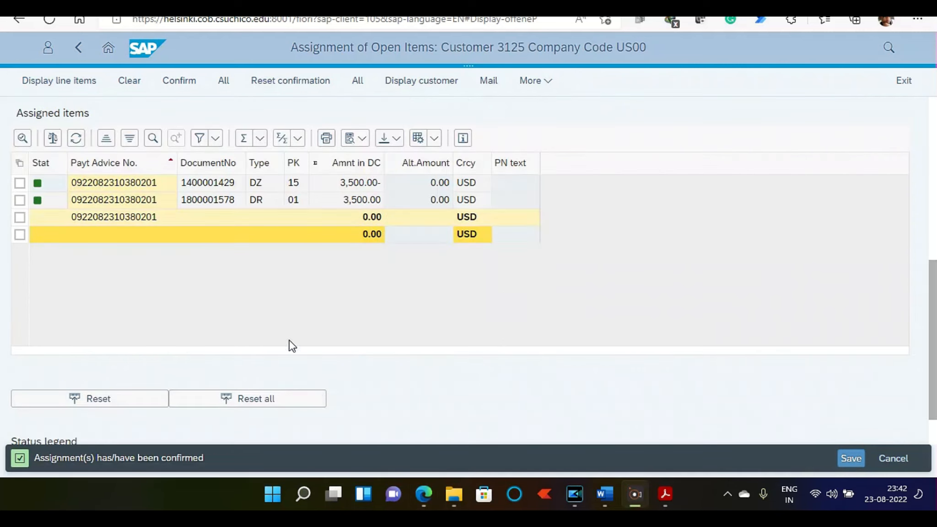
Step: Select all confirmed items, clear them, and return to the home page
scroll(69, 297, up, 3)
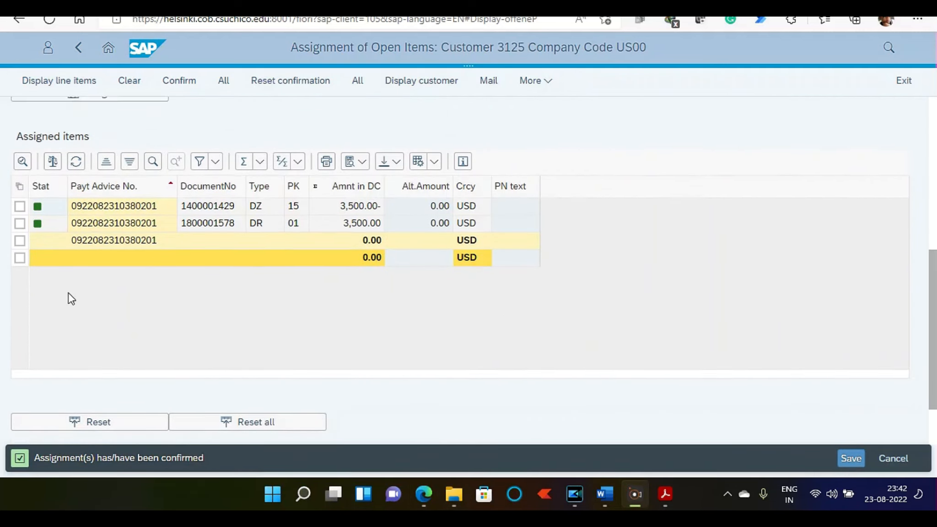
click(22, 268)
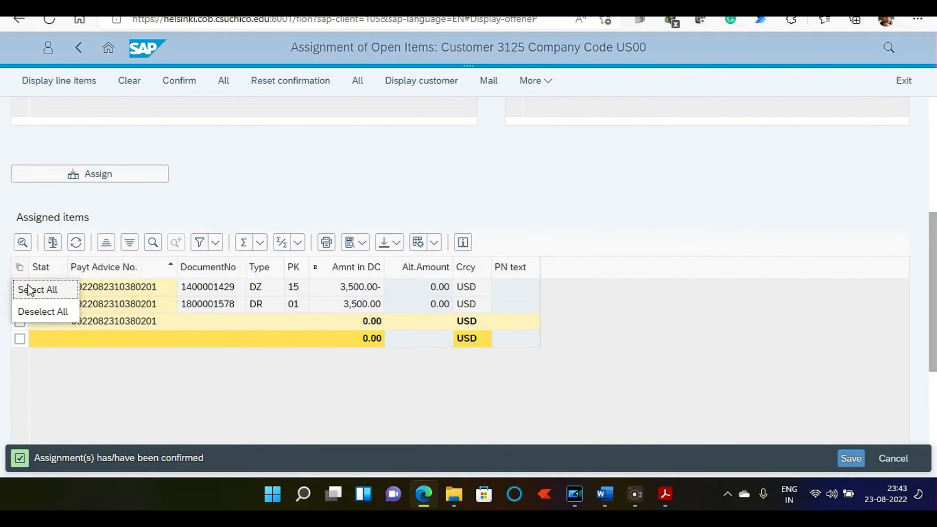
click(27, 289)
click(135, 83)
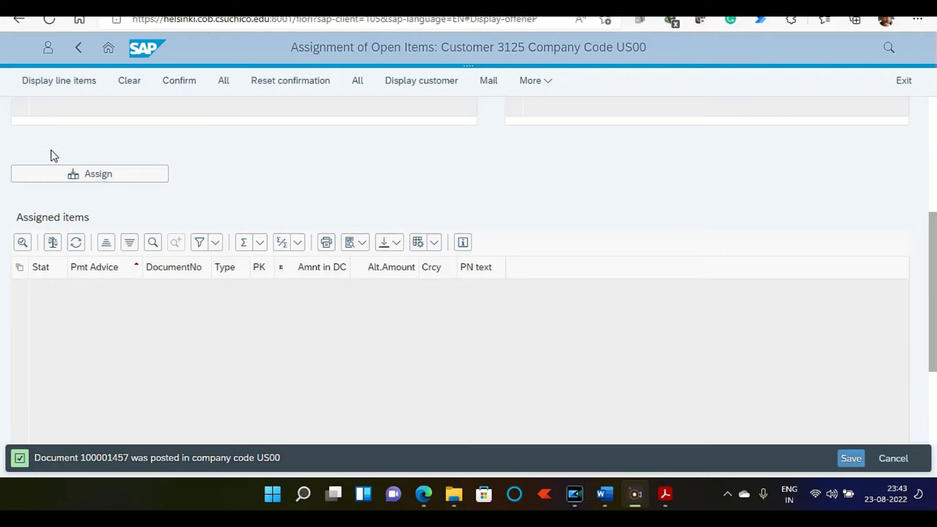
click(106, 47)
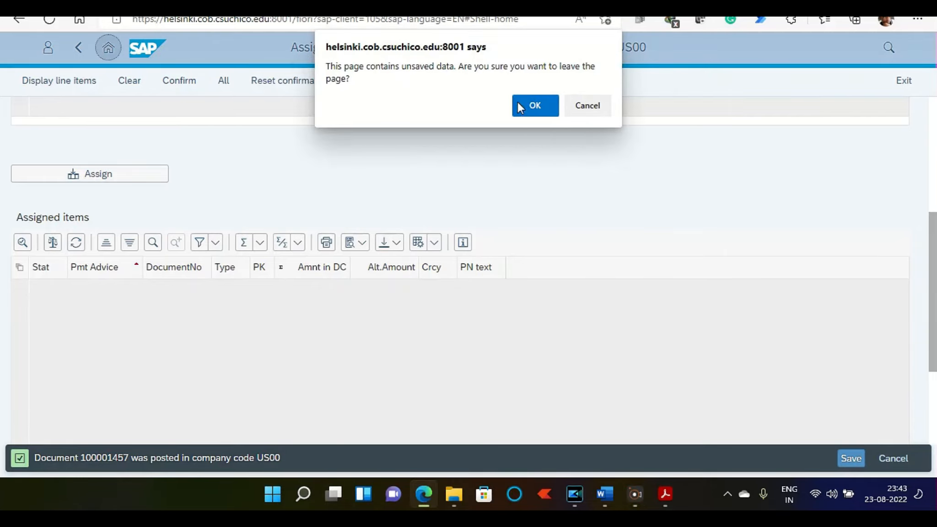
click(533, 112)
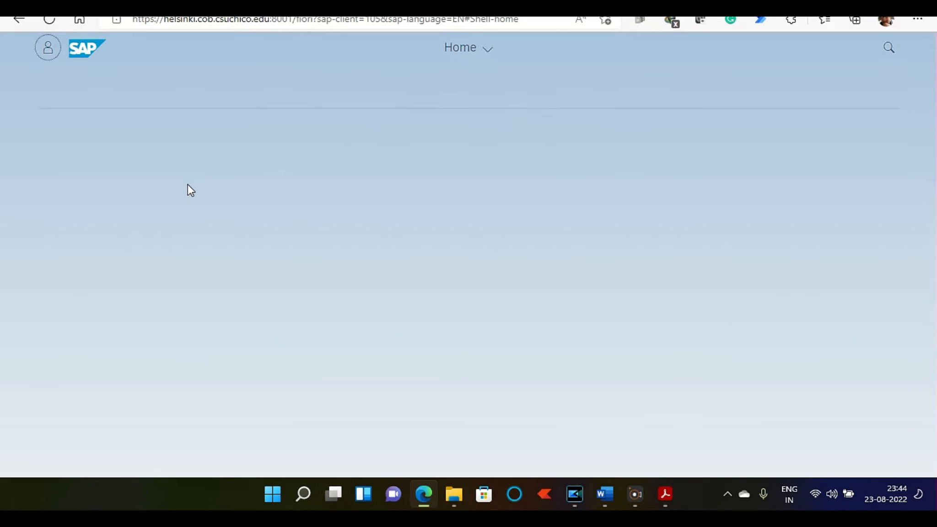
Step: Display the customer balances of Philly Bikes in company code US00
click(459, 361)
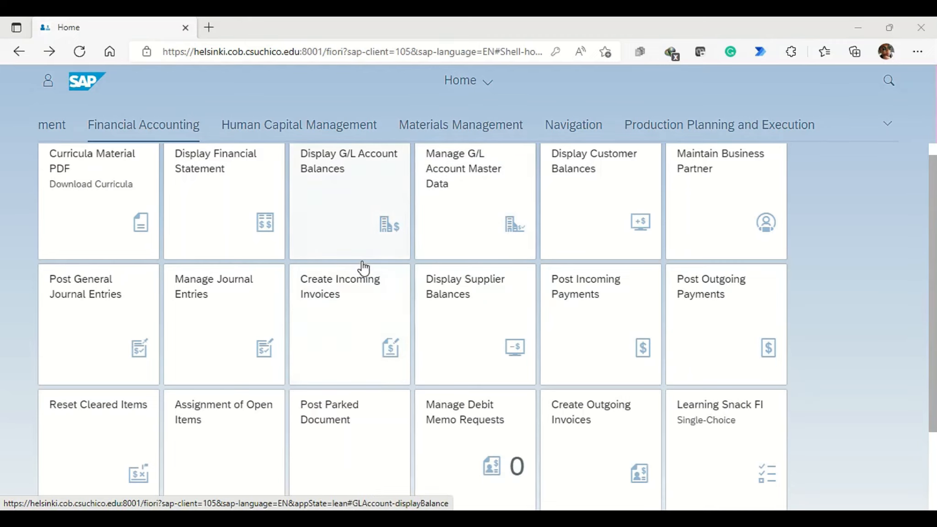
click(603, 224)
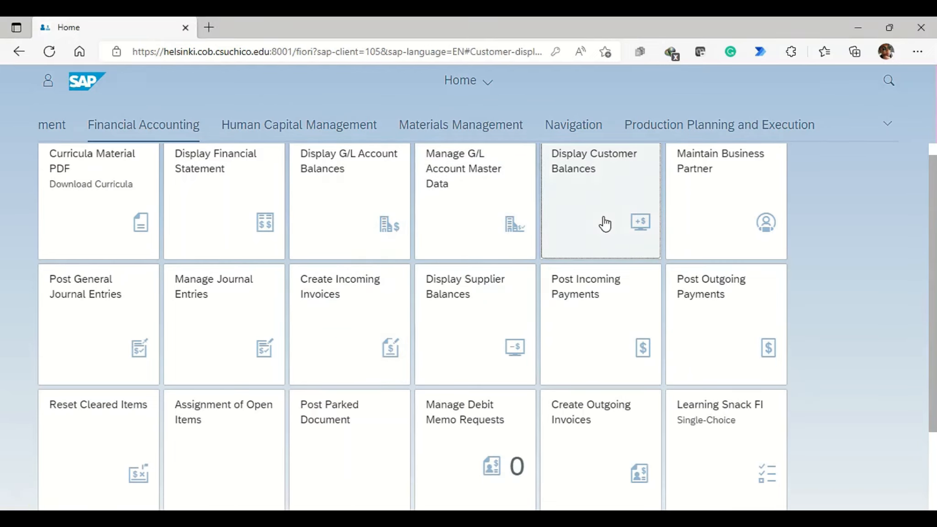
click(102, 160)
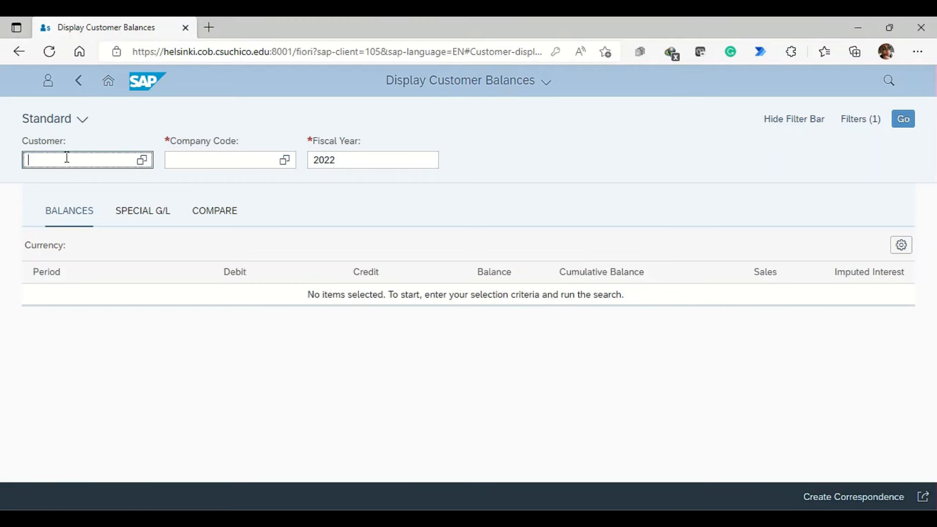
text(3125)
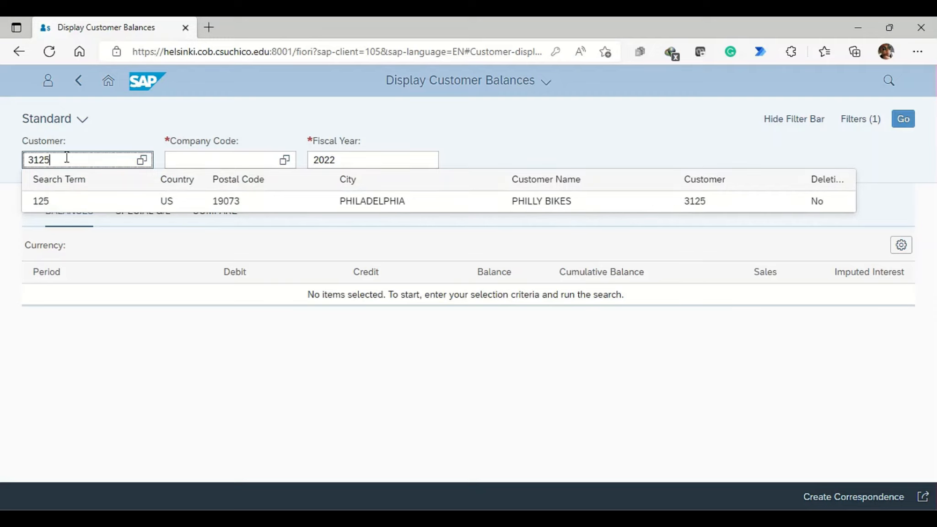
click(71, 202)
click(214, 152)
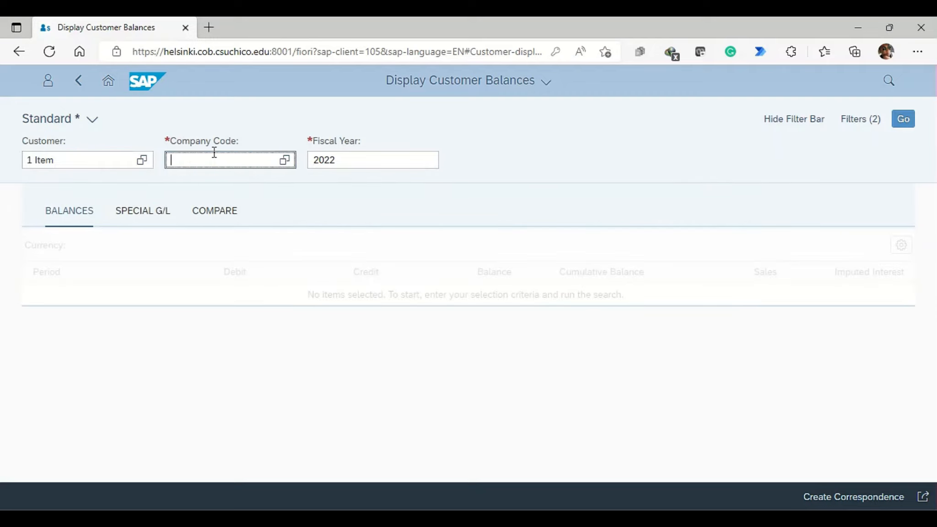
text(us00)
click(914, 123)
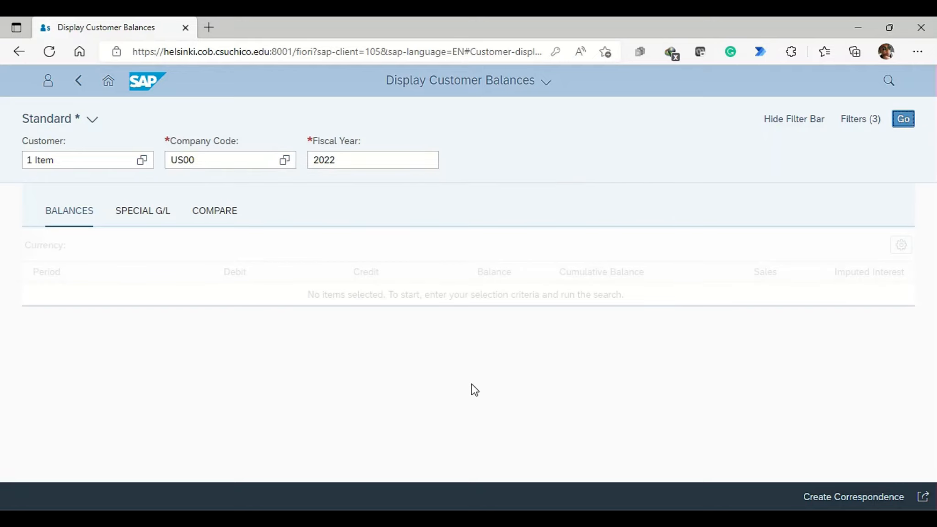
Step: Review the period balances of Philly Bikes and open the line items behind the total debit amount
scroll(252, 306, down, 1)
scroll(253, 307, down, 5)
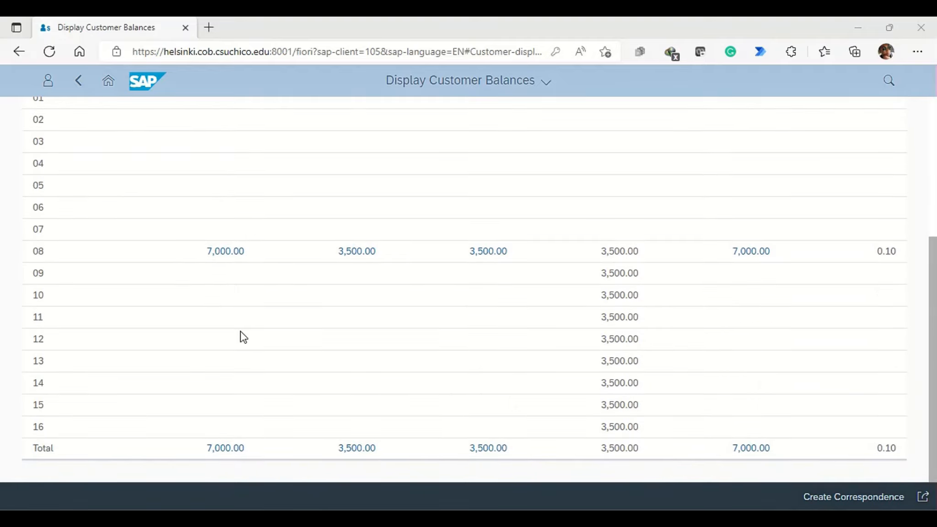
scroll(242, 290, up, 5)
scroll(238, 297, down, 5)
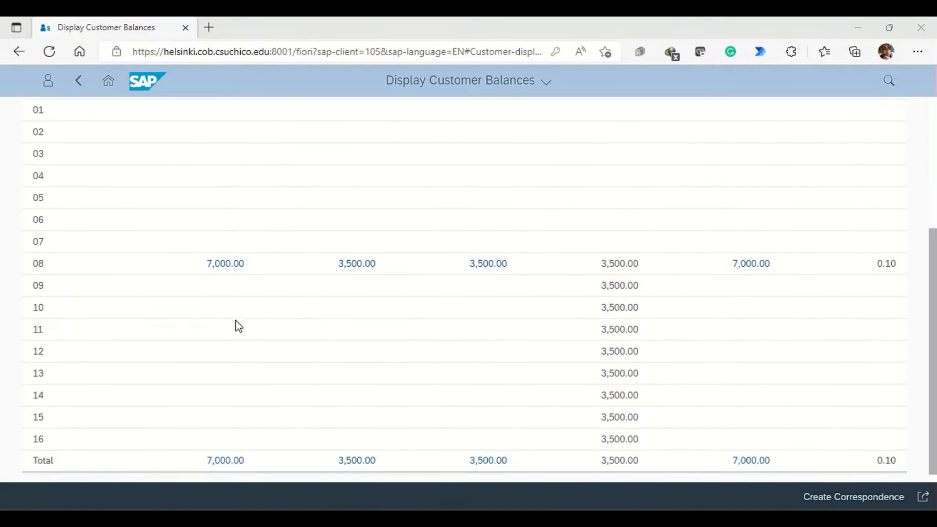
click(224, 449)
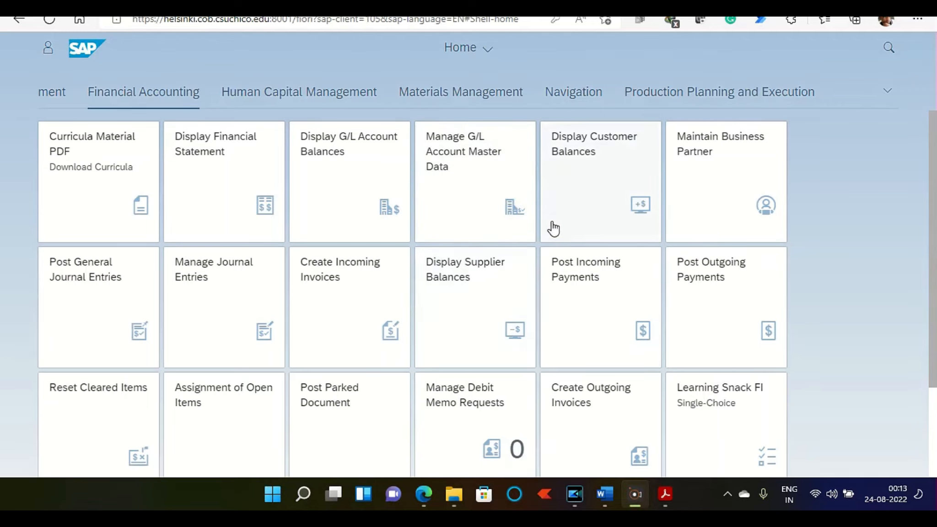
Step: Display the customer balances of Windy City Bikes in company code US00
click(578, 193)
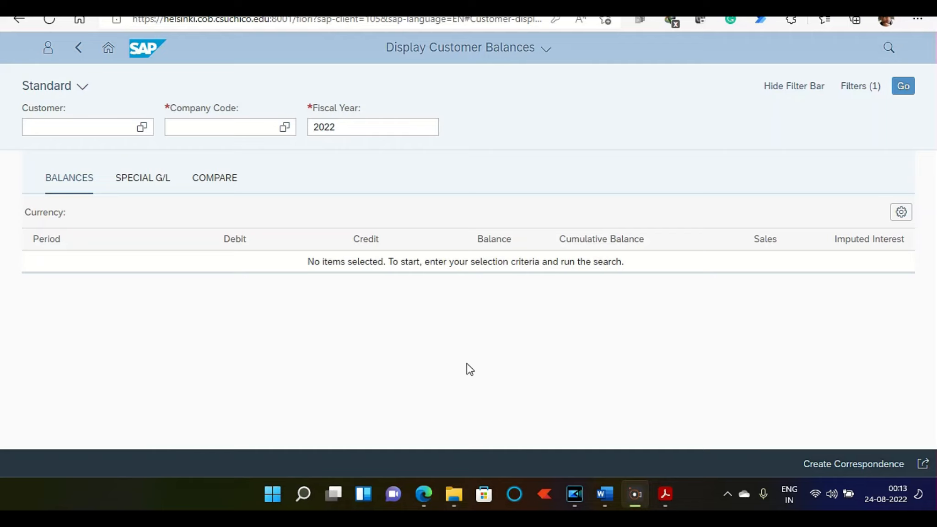
click(57, 130)
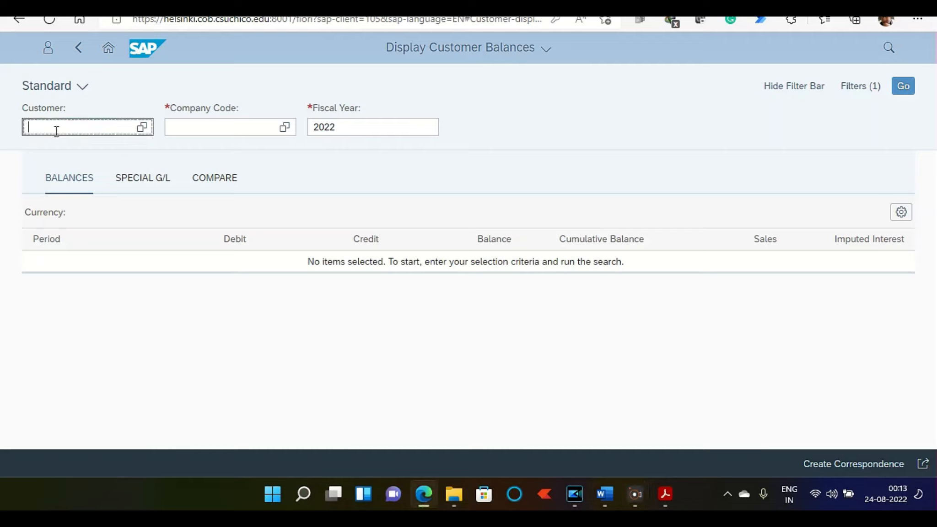
text(6125)
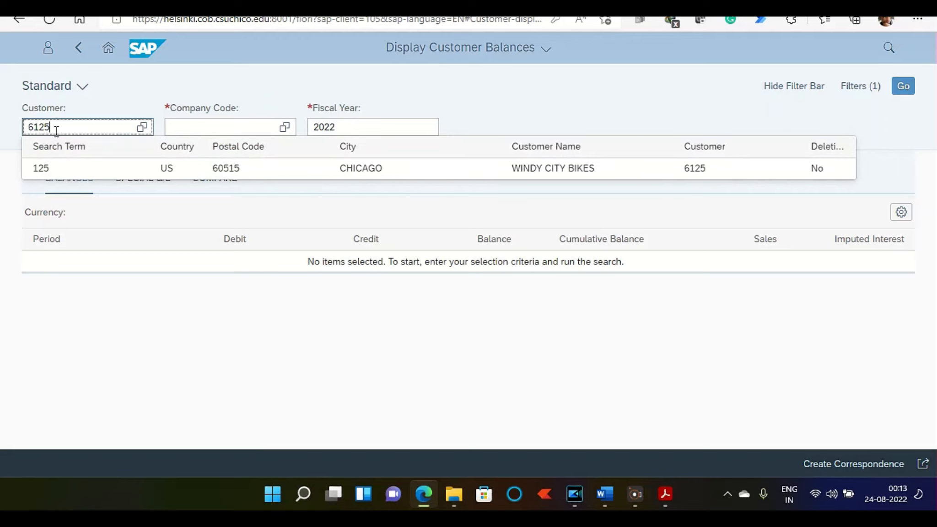
click(523, 170)
click(245, 129)
text(us00)
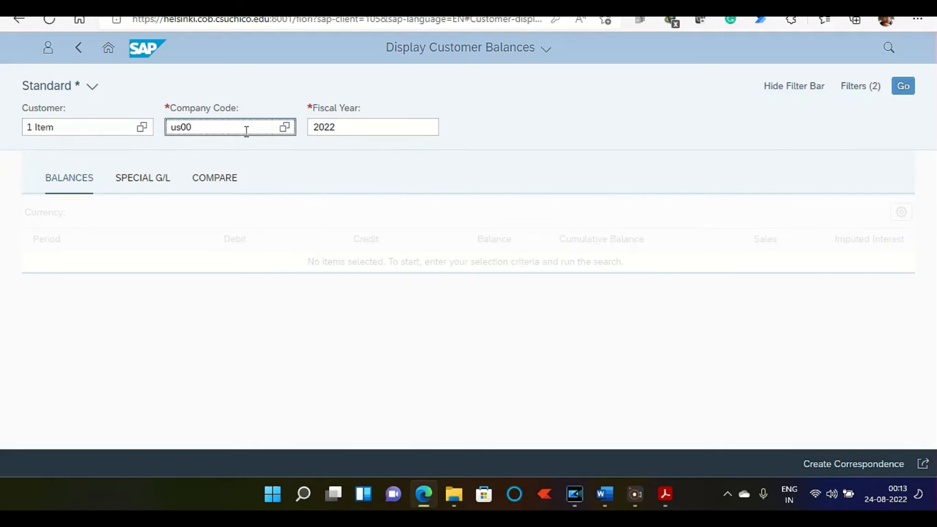
click(901, 87)
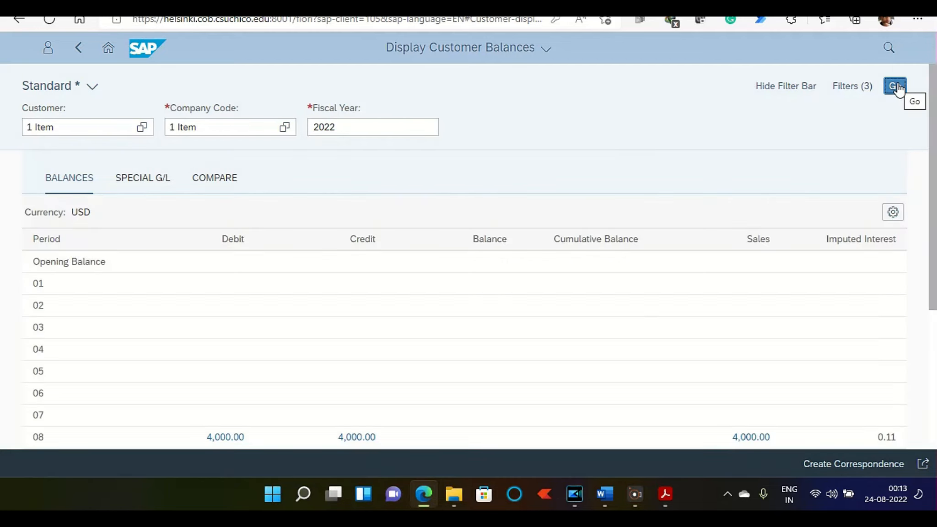
Step: Examine the line items behind Windy City Bikes' total debit amount and return to the home page
scroll(211, 256, down, 5)
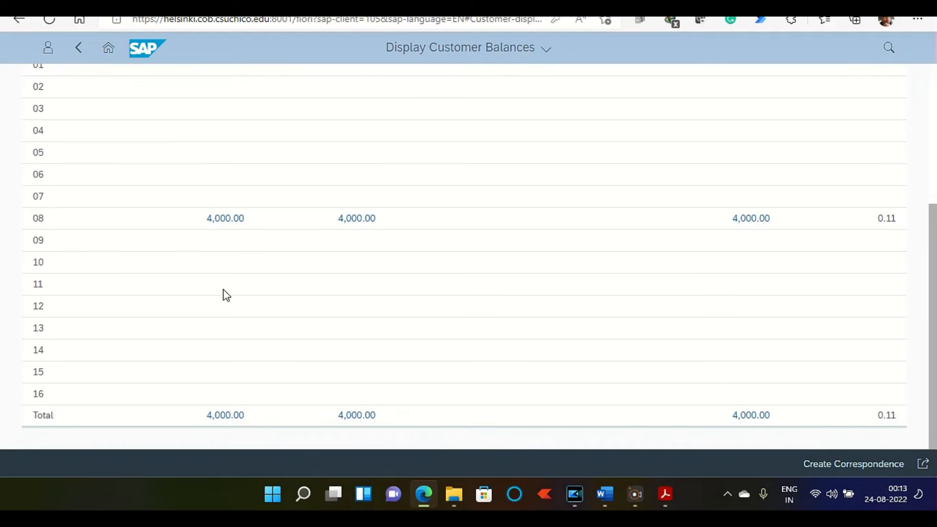
click(219, 418)
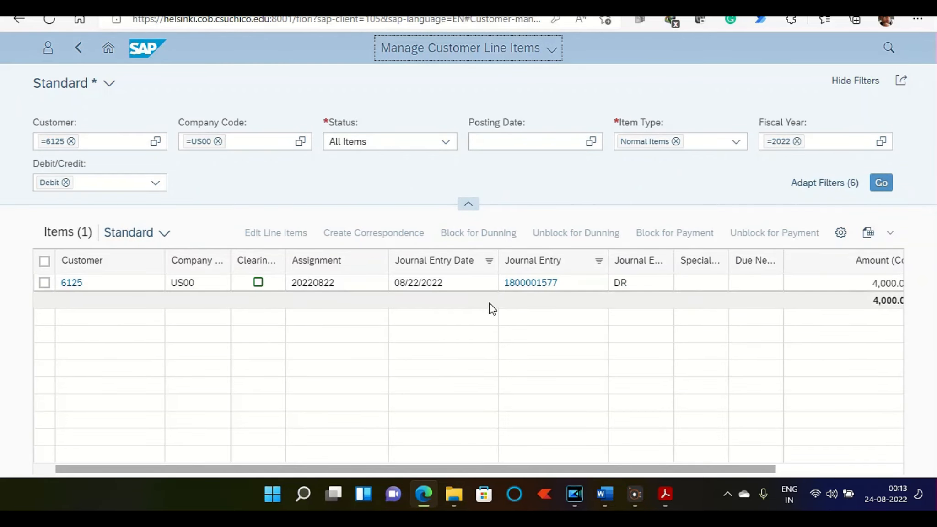
scroll(470, 365, right, 2)
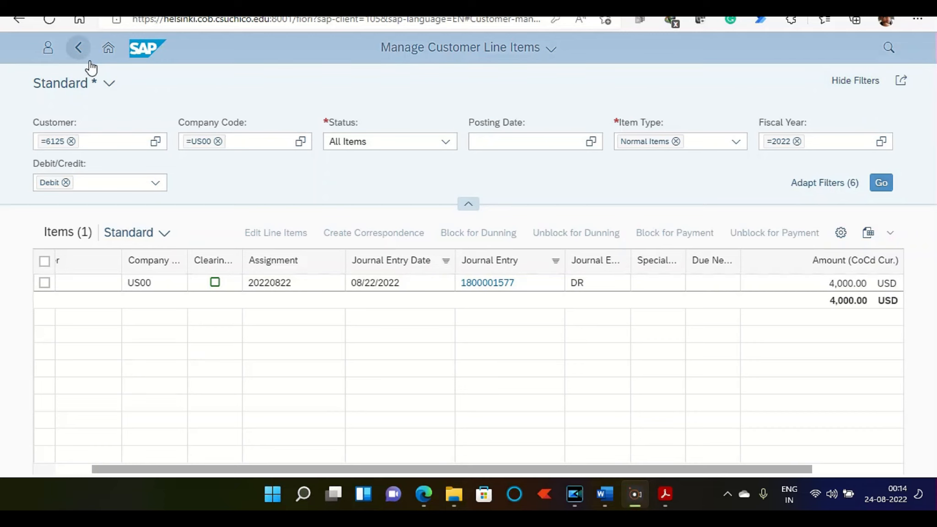
click(108, 48)
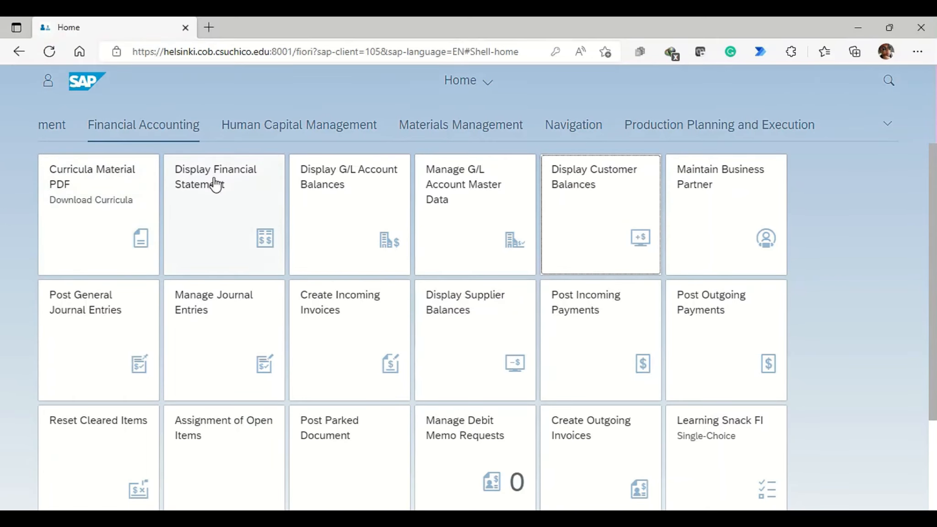
Step: Display the financial statement of company code US00 with statement version G100 for period 8 of 2022
click(216, 153)
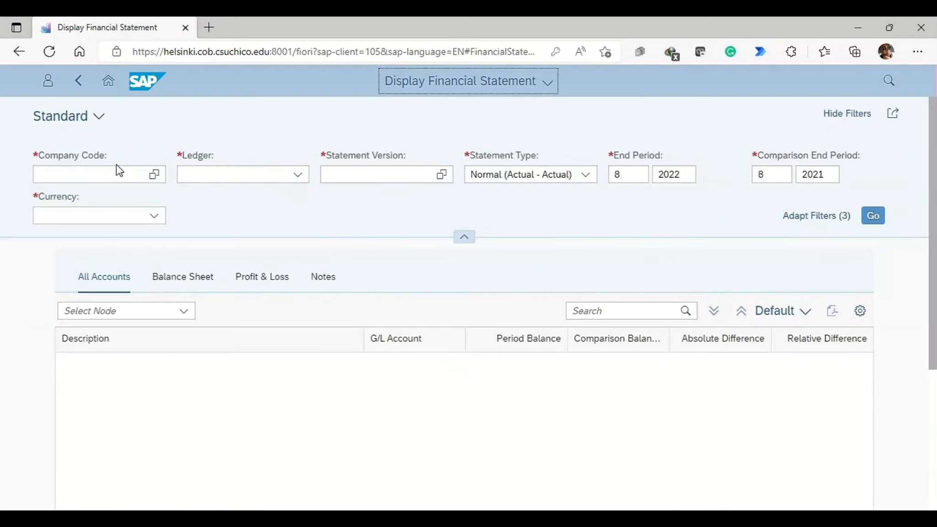
click(117, 168)
text(us00)
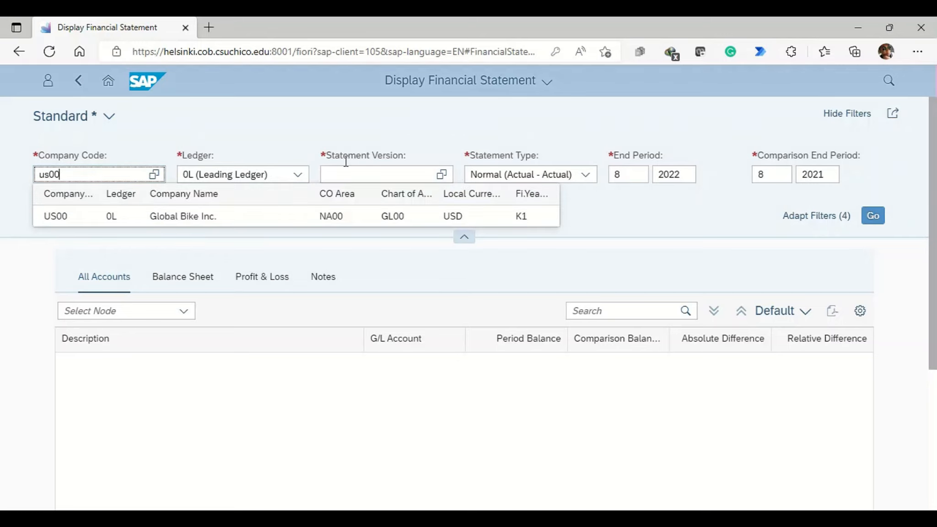
click(200, 217)
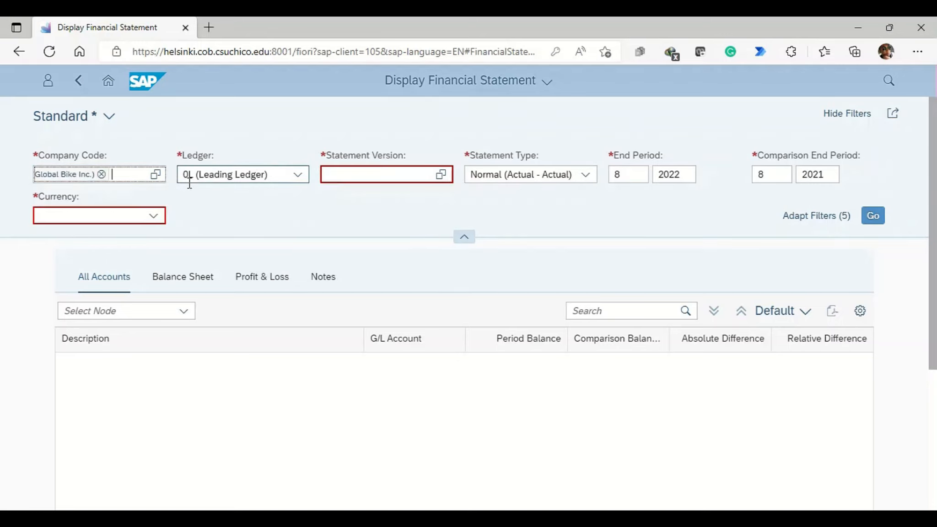
click(381, 177)
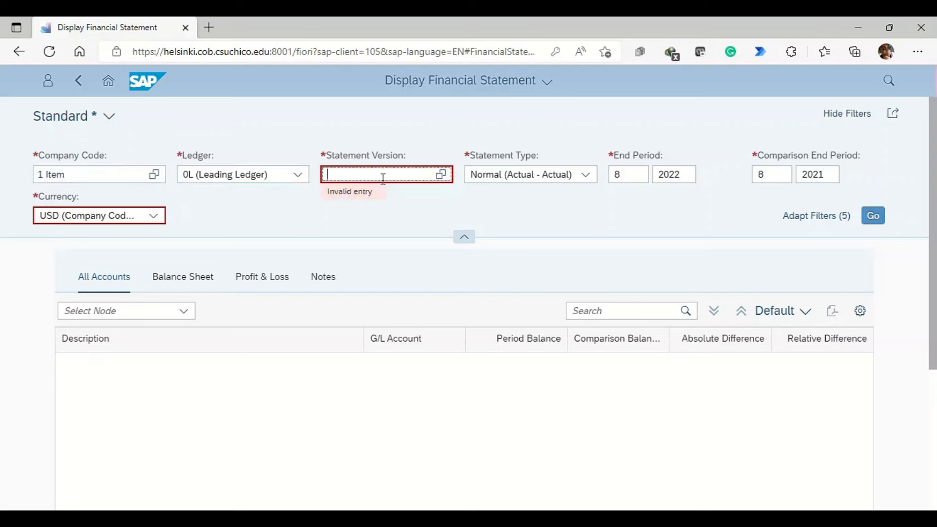
text(g100)
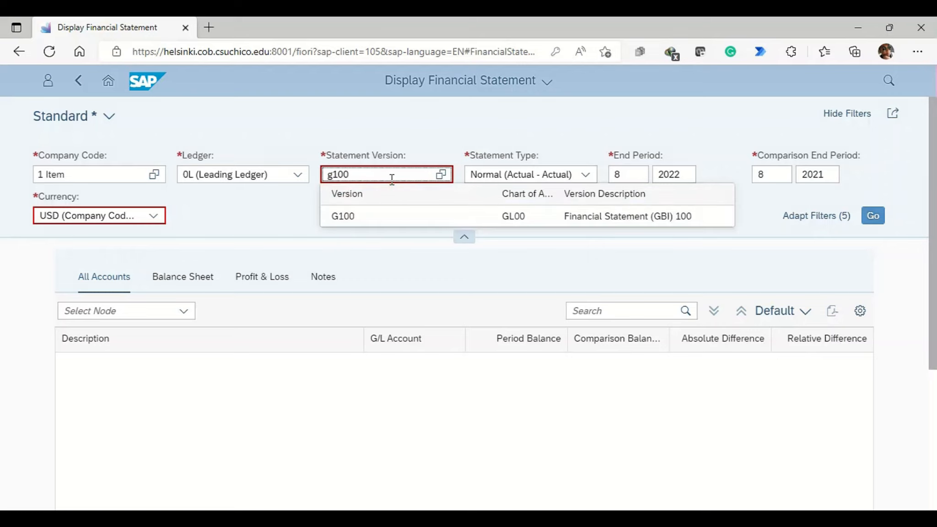
click(675, 225)
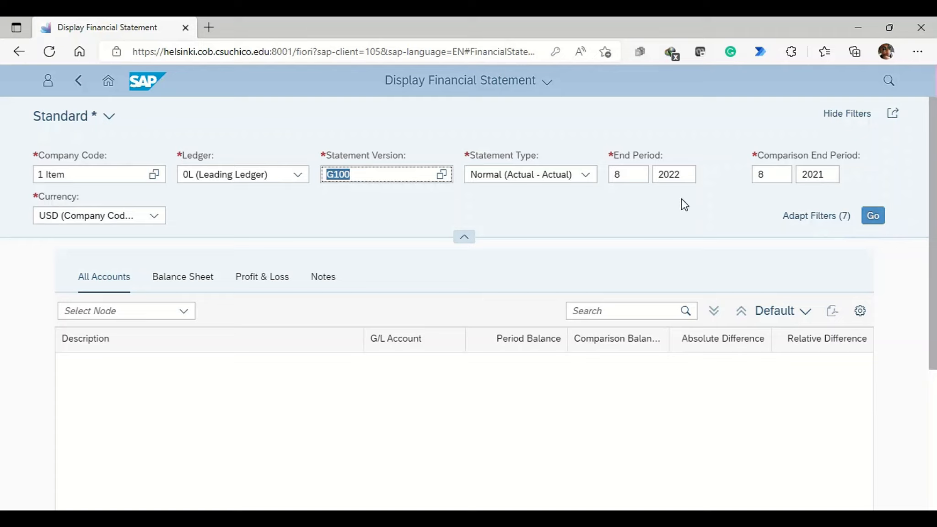
click(872, 217)
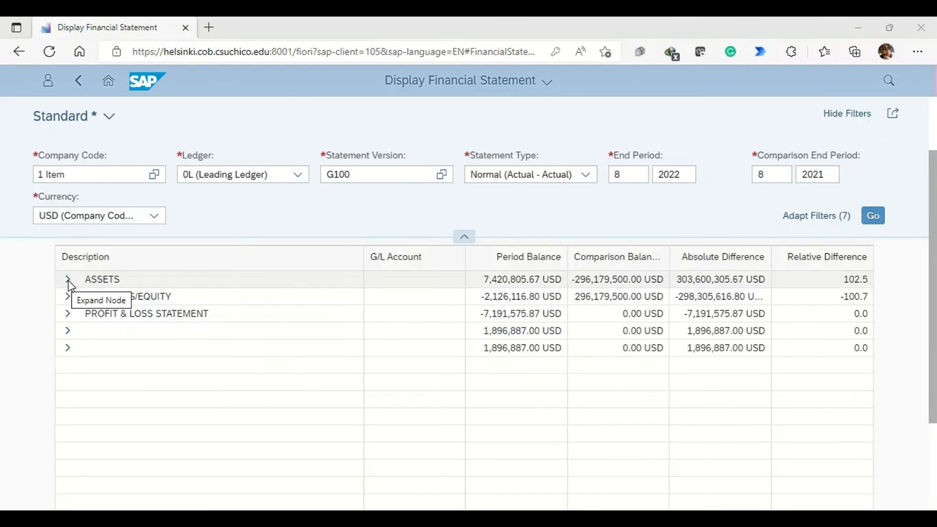
Step: Examine the accounts under Assets, Cash & Cash Equivalents in the financial statement and return to the home page
click(68, 280)
click(79, 296)
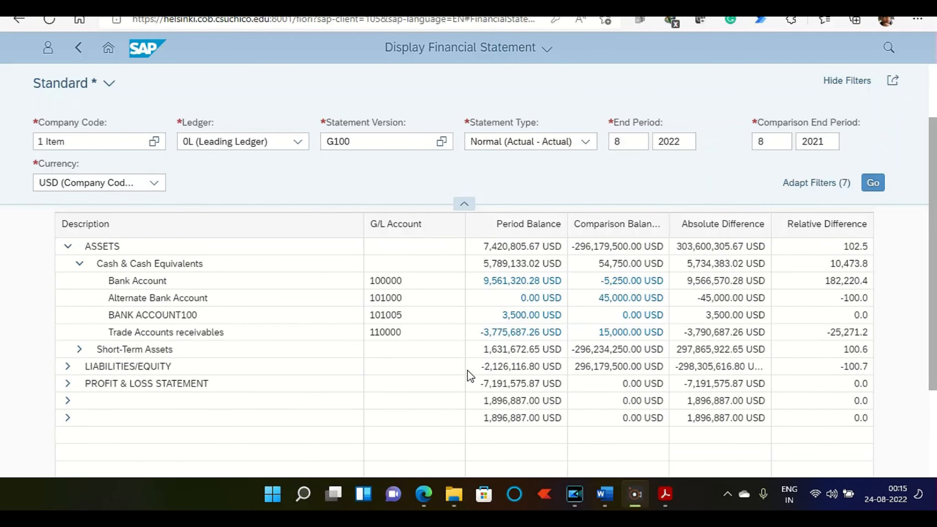
click(109, 48)
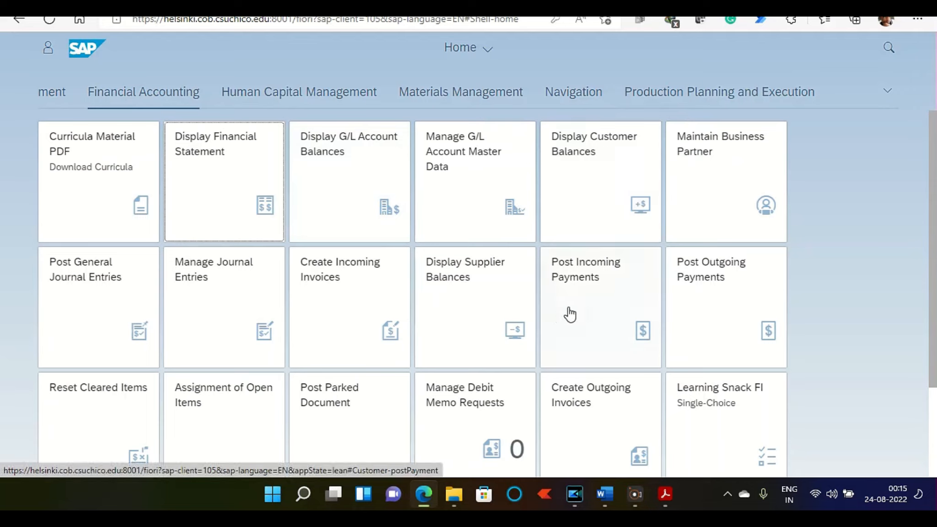
Step: Start Reset Cleared Items for the clearing document in company code US00, fiscal year 2022, choosing both resetting and reversal
scroll(324, 316, down, 3)
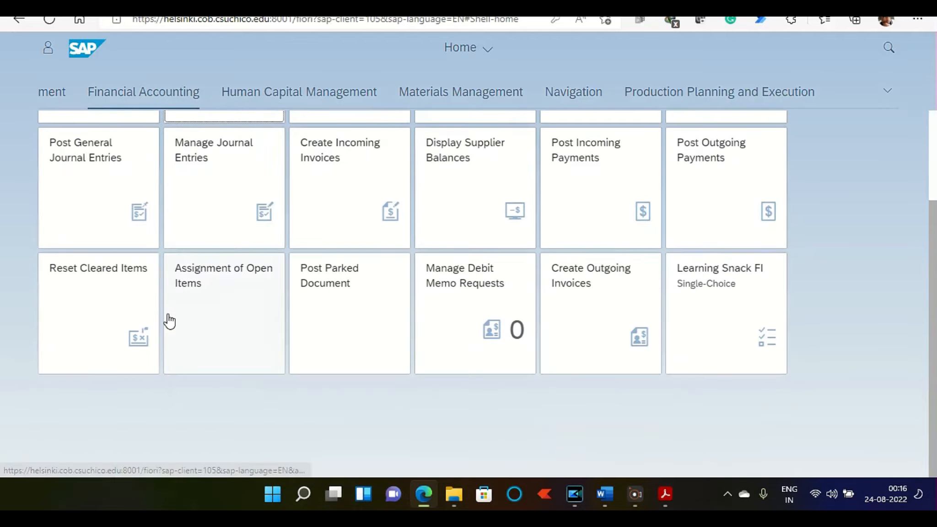
click(132, 289)
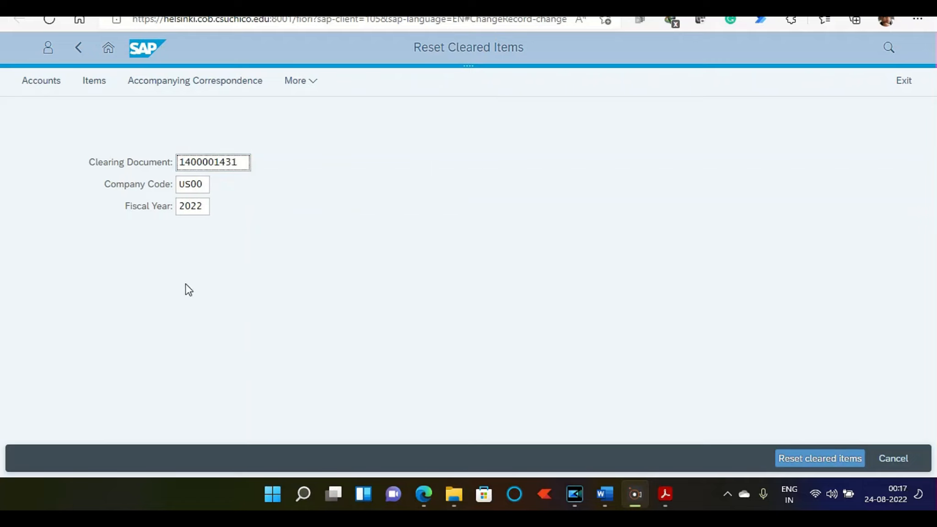
click(802, 459)
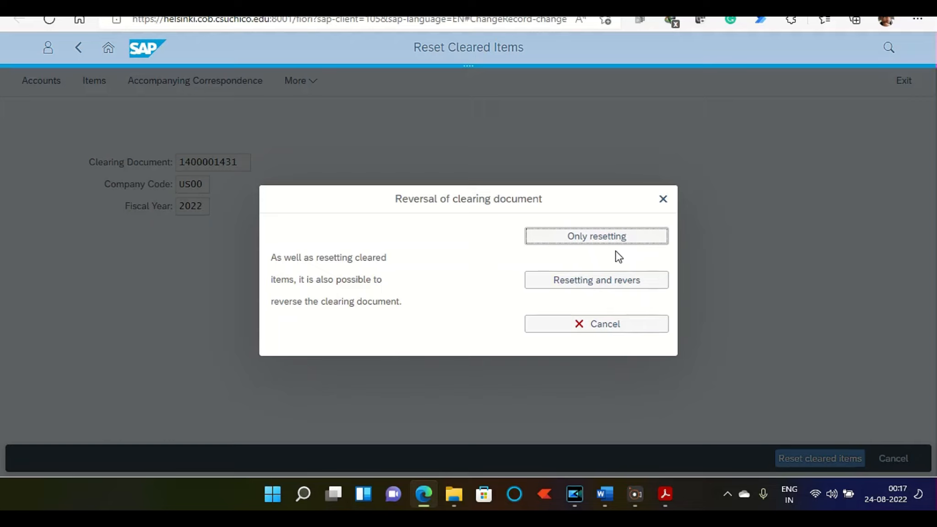
click(589, 292)
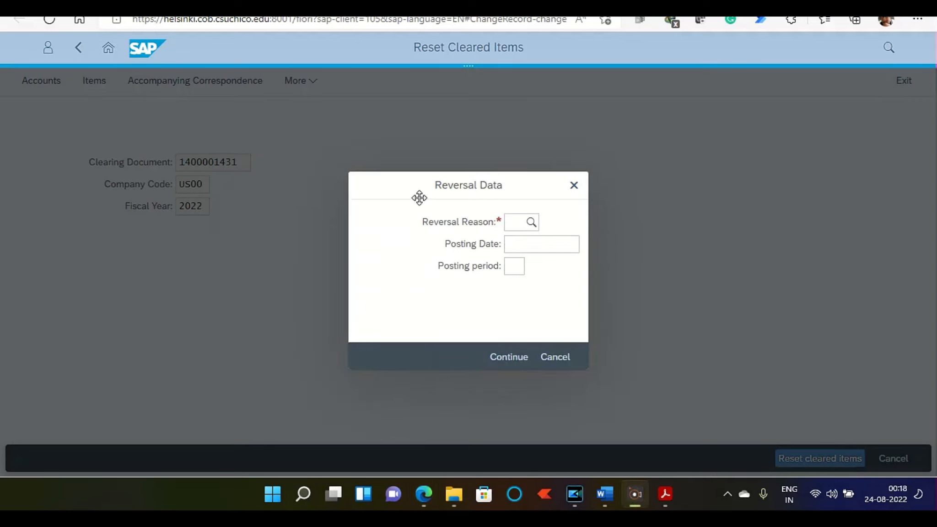
Step: Set the reversal reason to 01, Reversal in current period
click(516, 223)
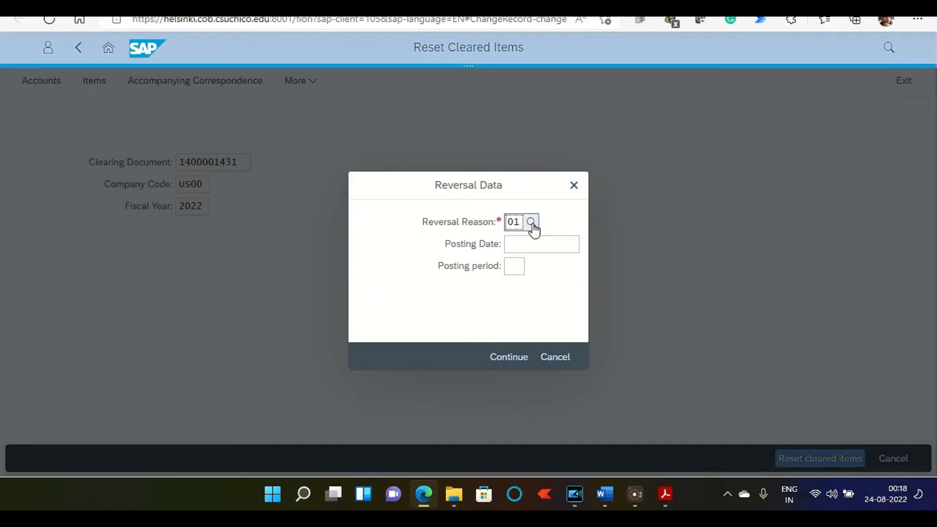
click(531, 222)
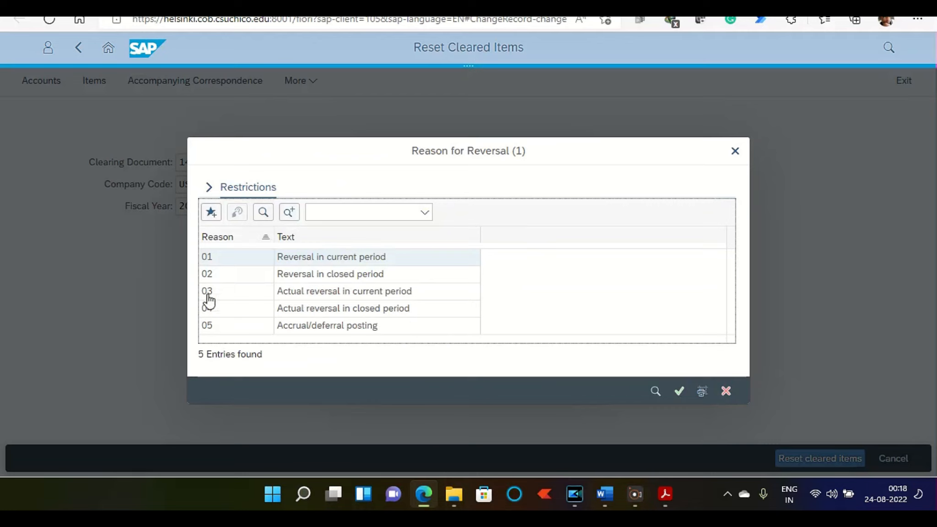
click(360, 263)
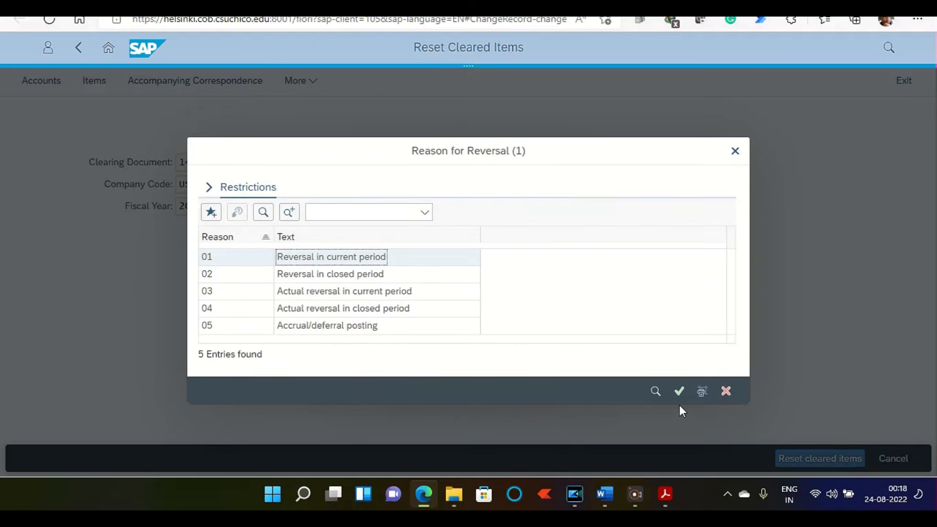
click(680, 390)
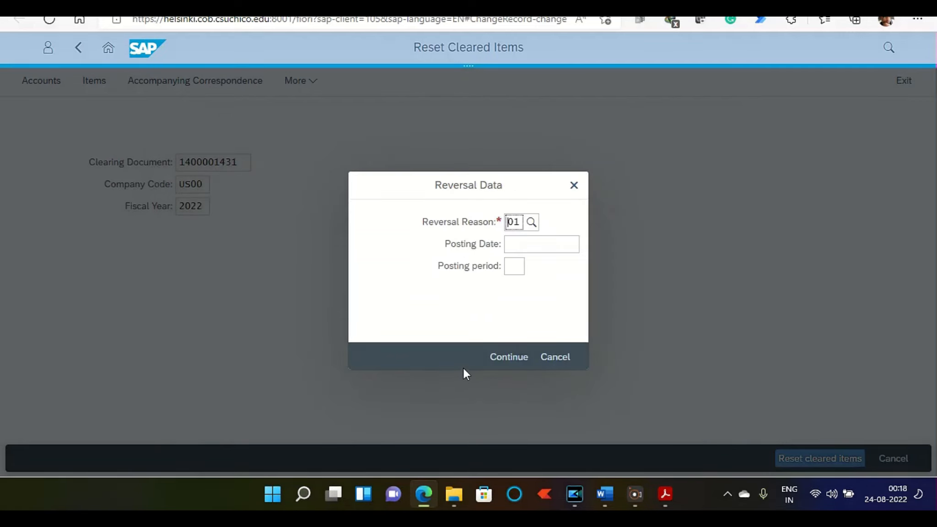
Step: Try to reverse the clearing document with posting date 08/22/2022 and return to the home page, discarding unsaved data
click(529, 245)
text(0822)
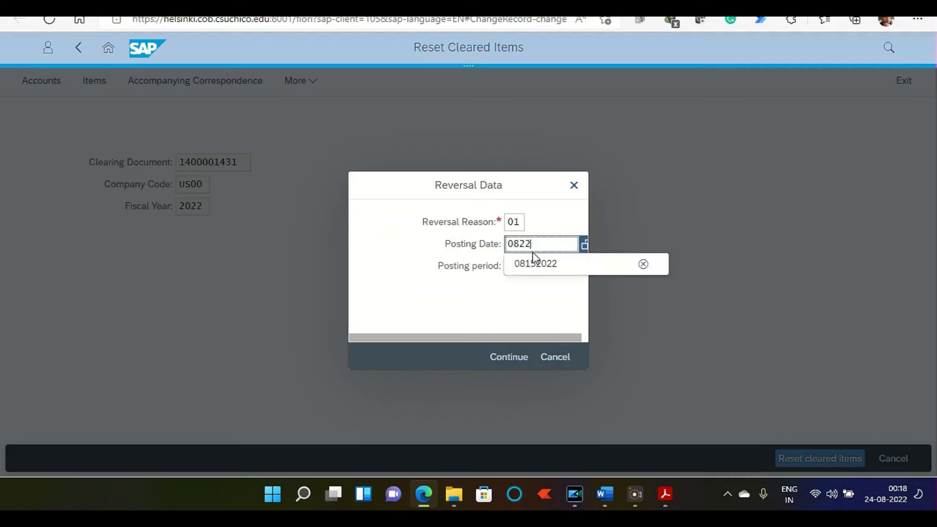
text(2022)
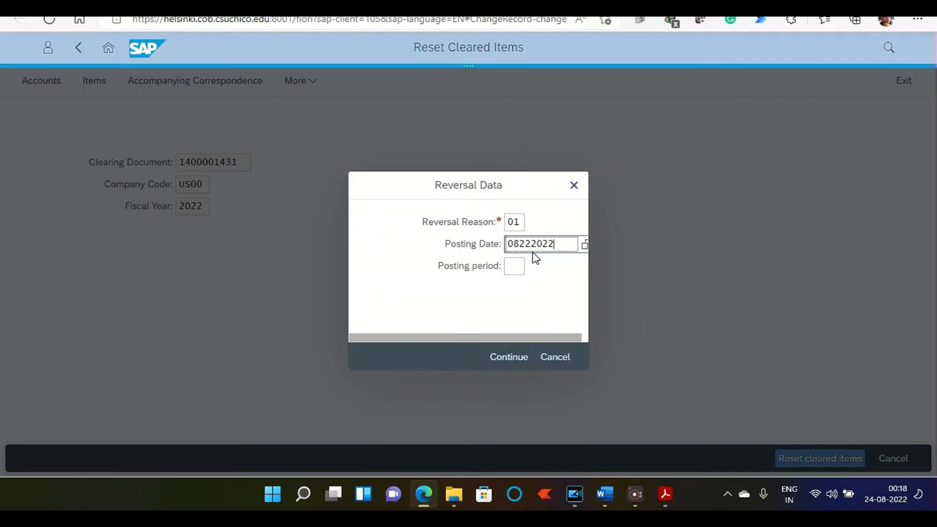
click(544, 262)
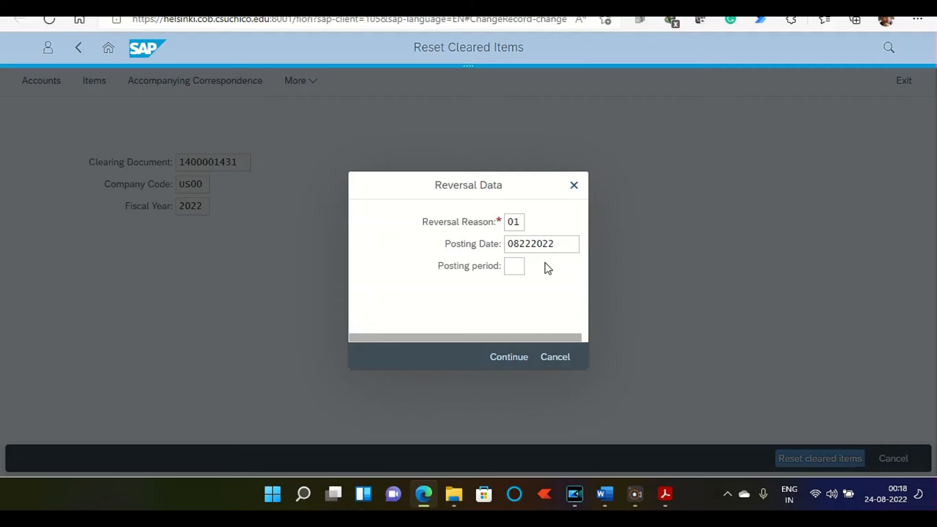
click(556, 243)
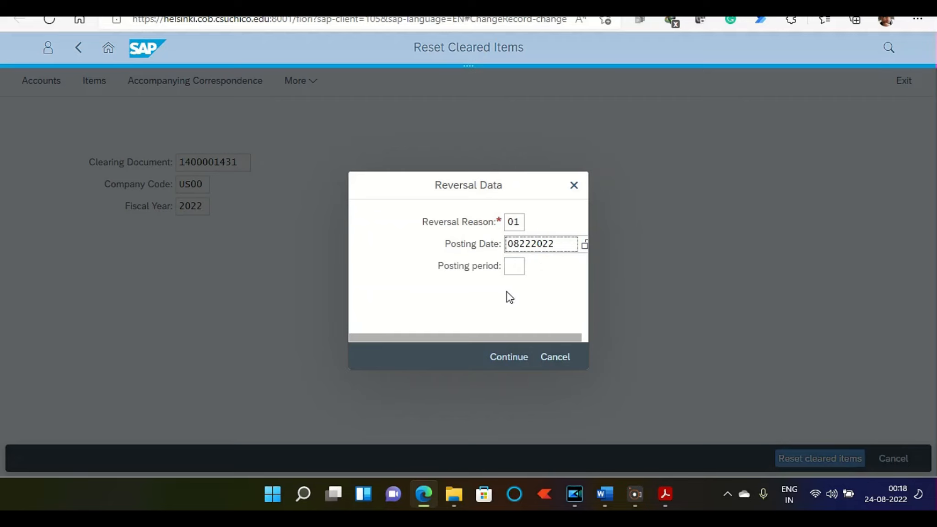
click(507, 361)
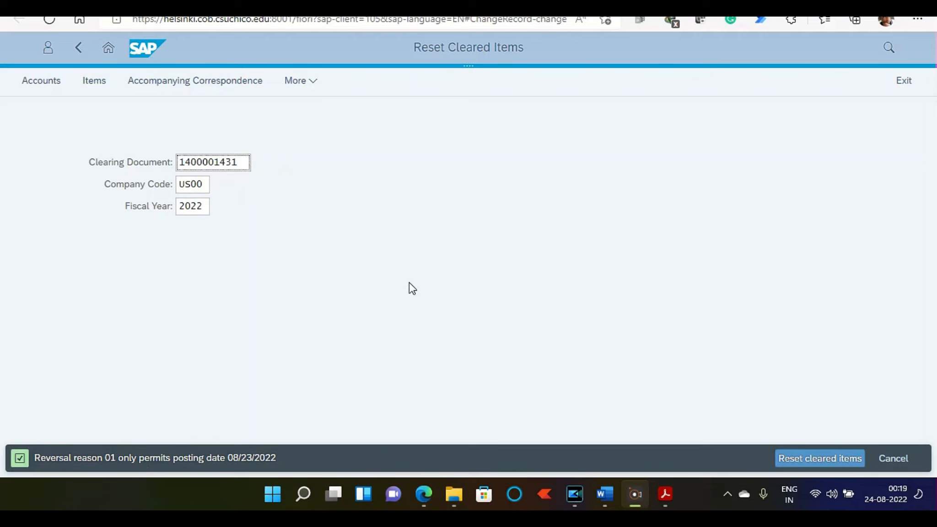
click(107, 49)
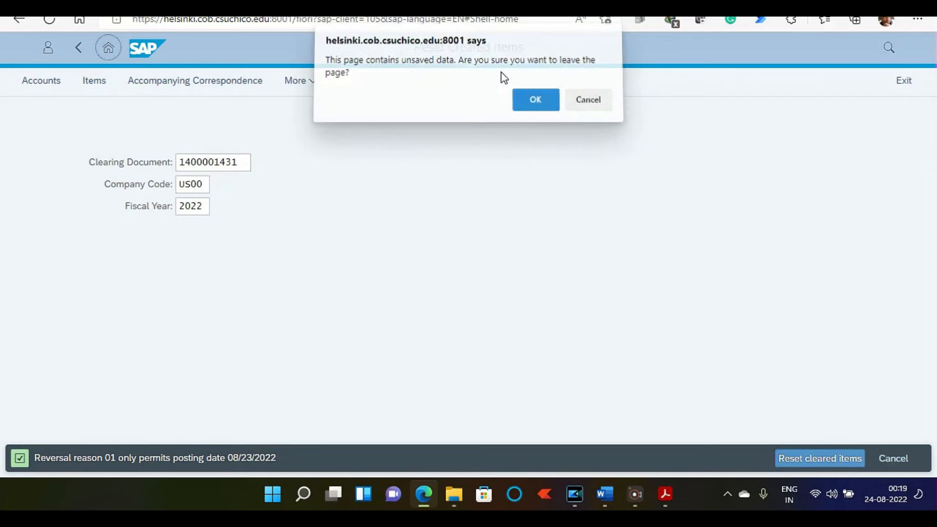
click(533, 98)
click(349, 27)
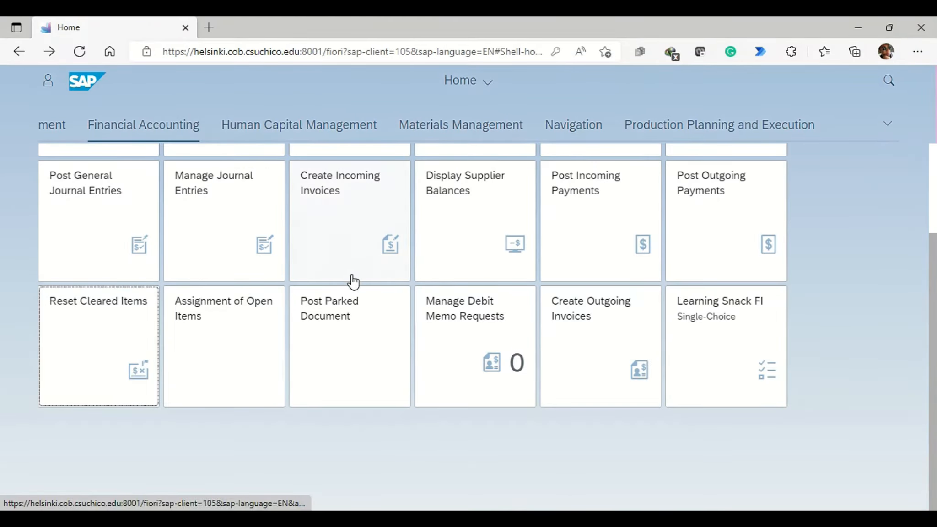
Step: Display the 2022 customer balances in company code US00, entering the customer's number
scroll(355, 282, up, 3)
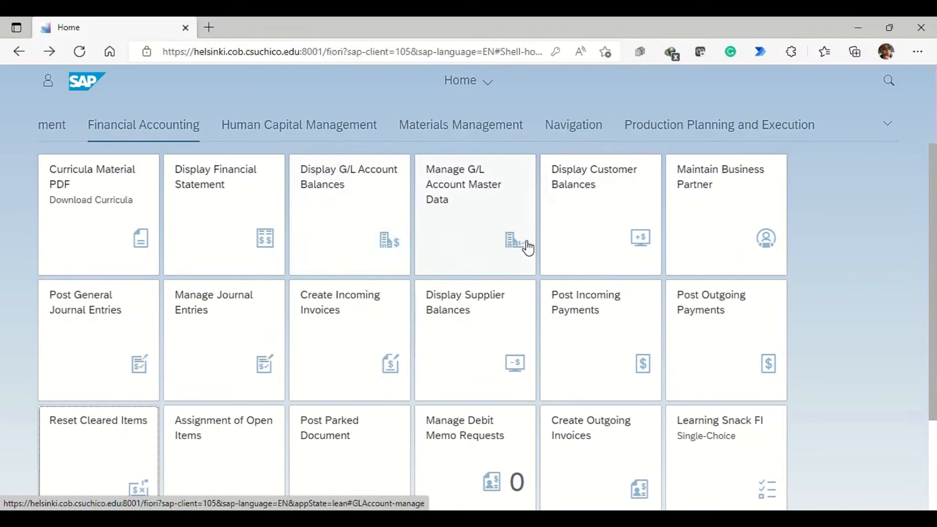
click(587, 227)
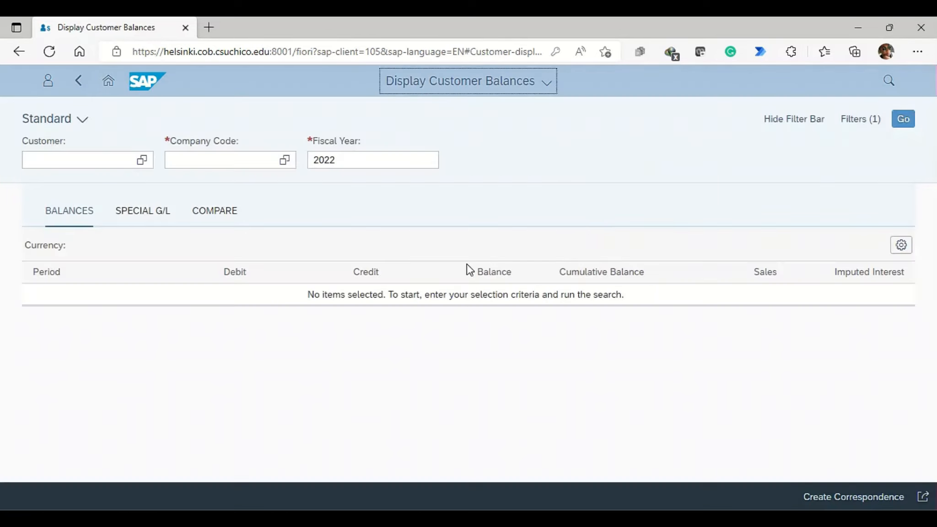
click(65, 165)
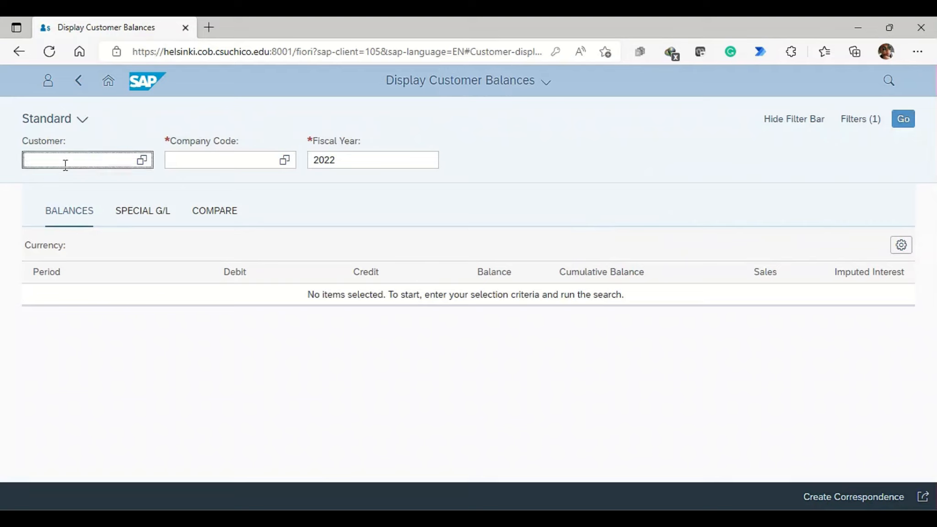
key(alt+Tab)
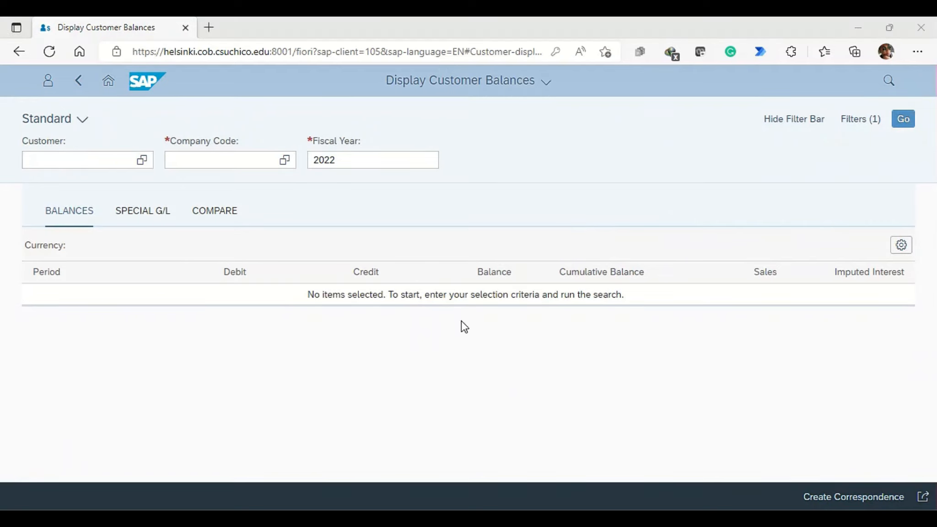
click(74, 157)
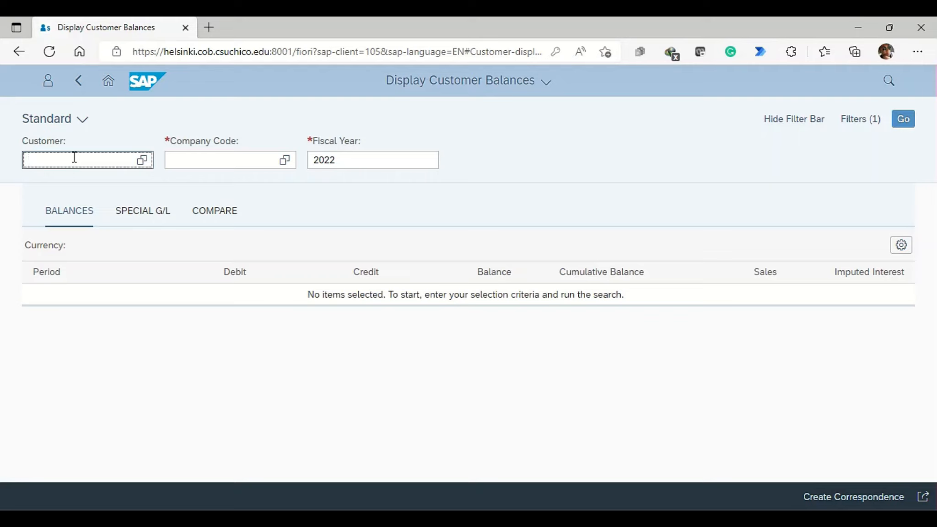
text(6125)
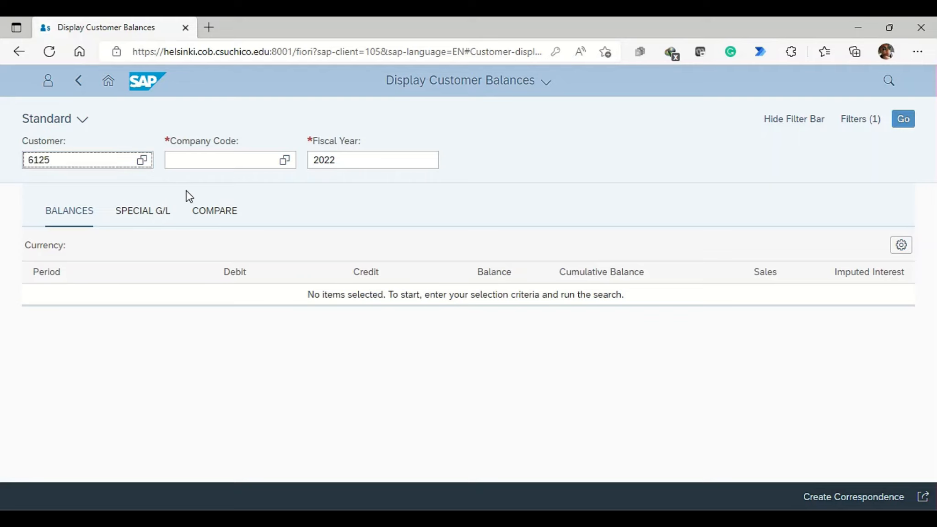
click(199, 154)
text(us00)
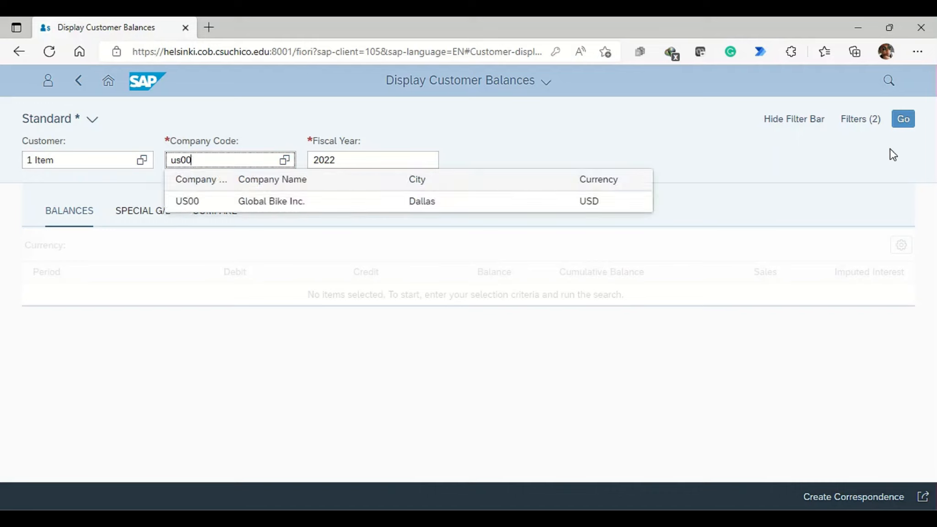
click(903, 119)
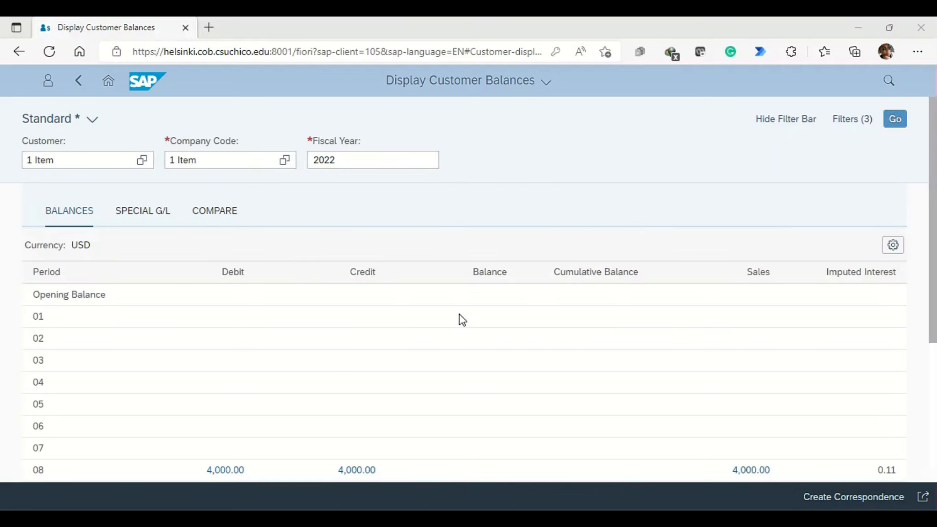
Step: Review the customer's period balances and examine the line items behind the total debit amount
scroll(355, 358, down, 5)
scroll(355, 358, up, 5)
scroll(353, 353, down, 5)
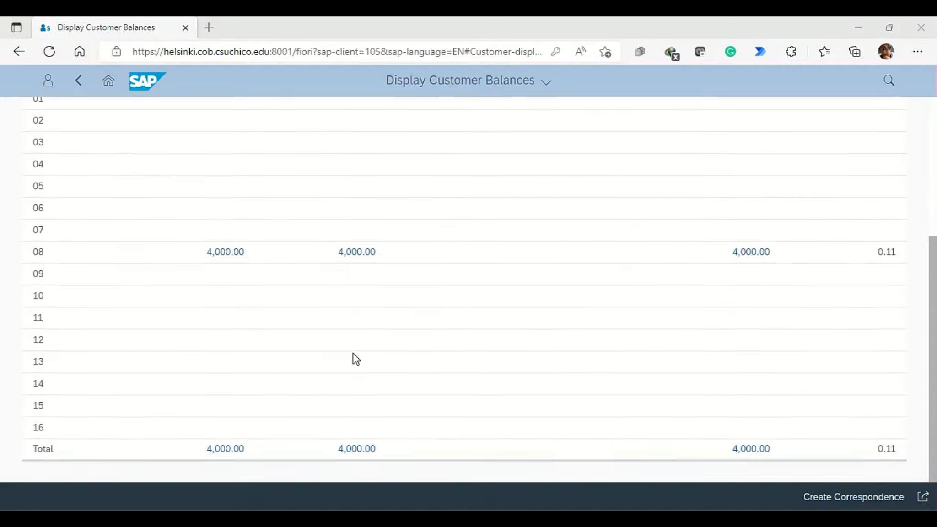
click(230, 450)
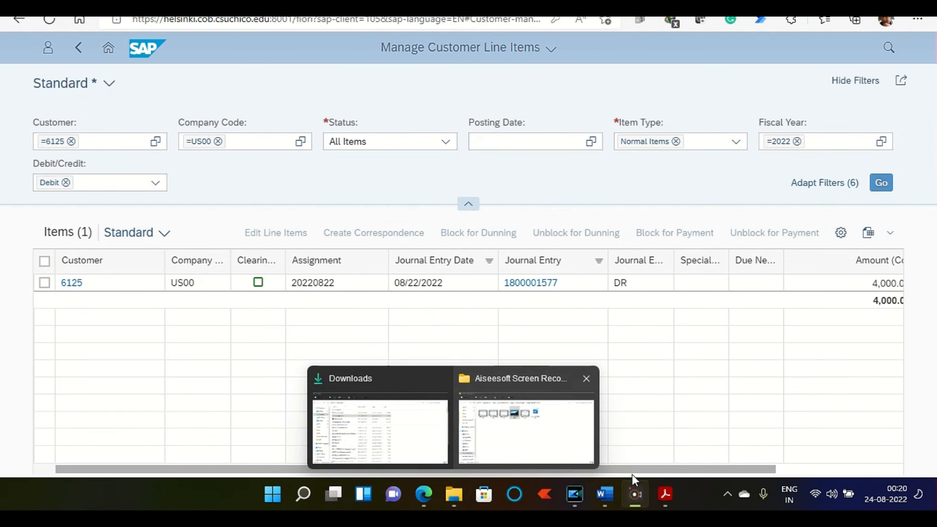
drag(643, 472, 453, 462)
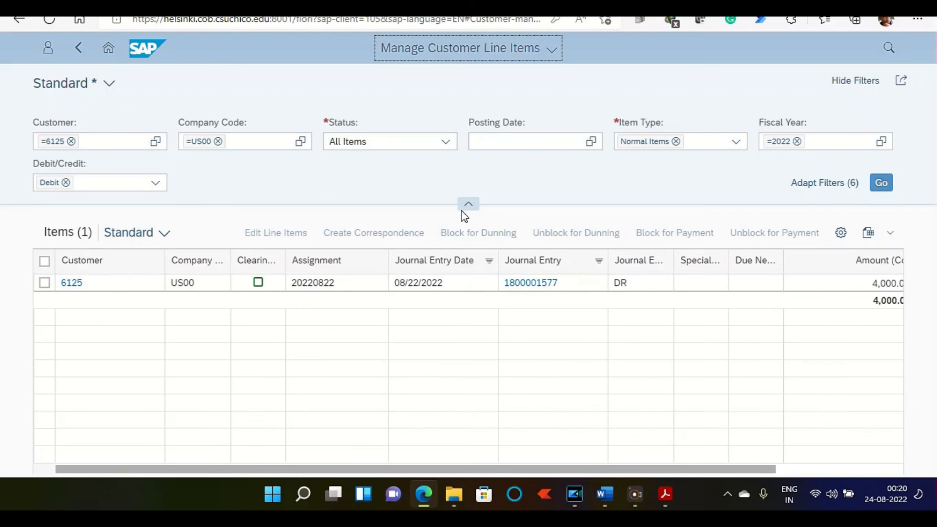
Step: Display the financial statement for company code US00, Global Bike Inc., using statement version G100
click(109, 48)
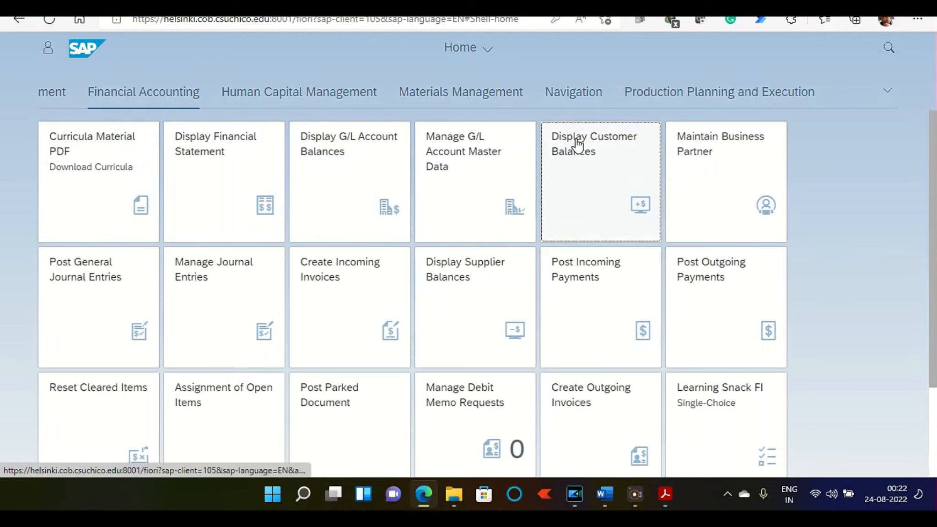
click(260, 160)
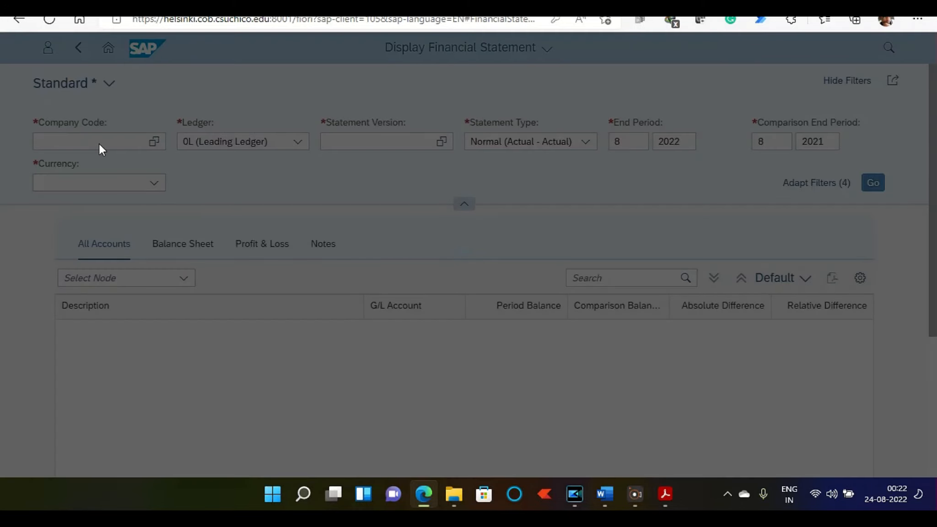
click(100, 143)
text(us00)
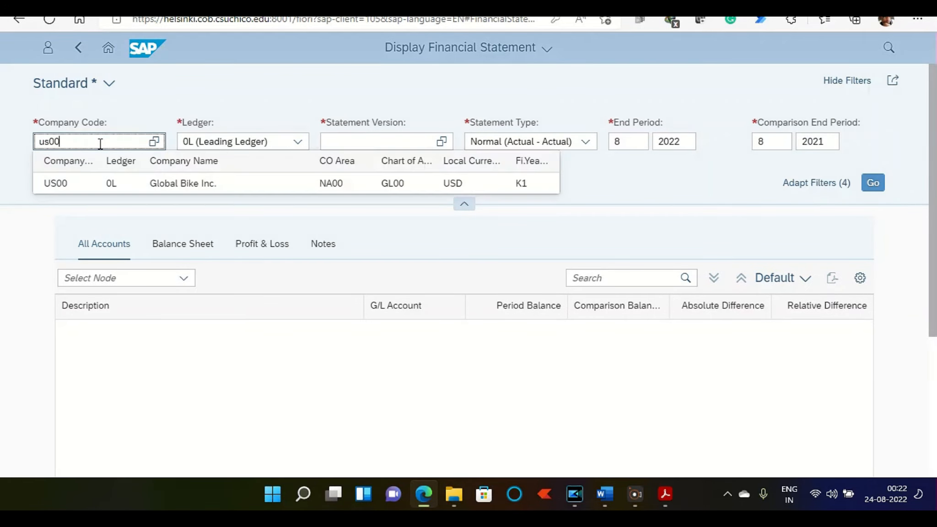
click(331, 184)
click(351, 143)
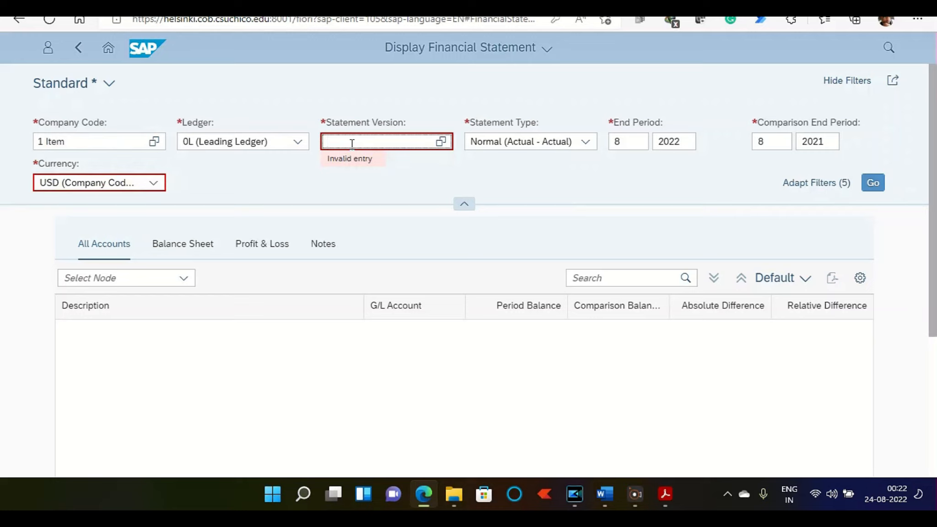
text(g100)
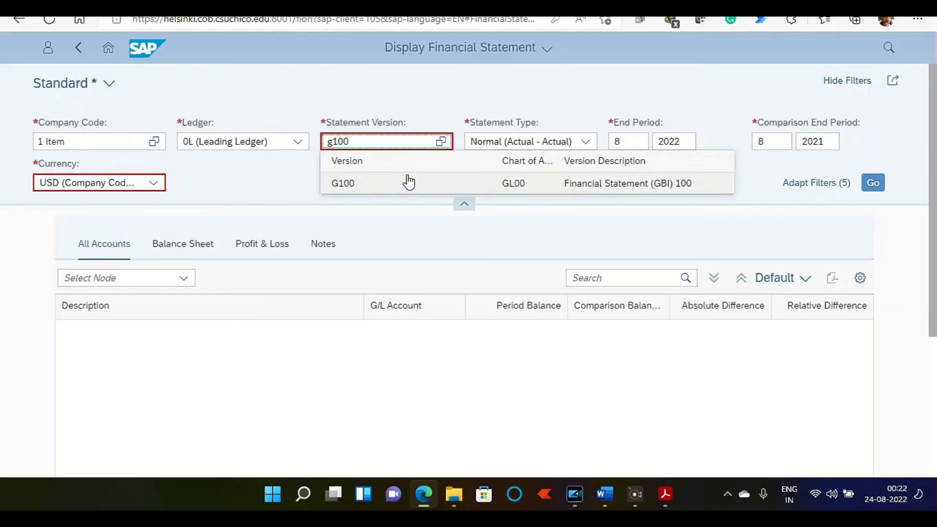
click(409, 182)
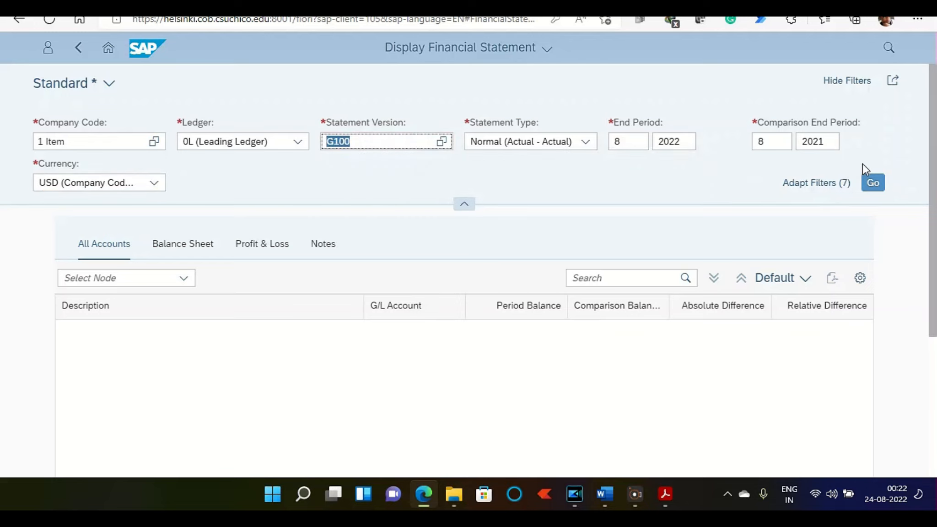
click(868, 182)
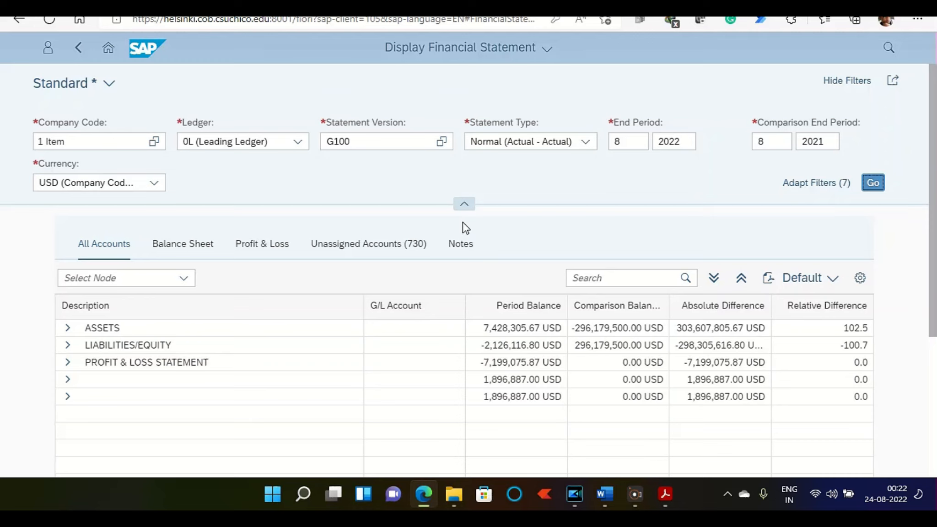
Step: Examine the account balances under Assets, Cash & Cash Equivalents in the financial statement, and return to the home page
click(69, 328)
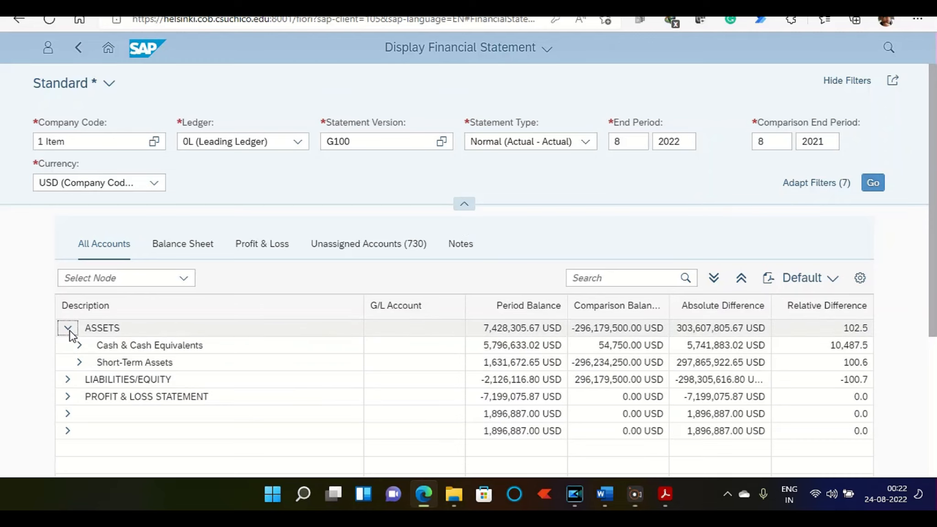
click(79, 346)
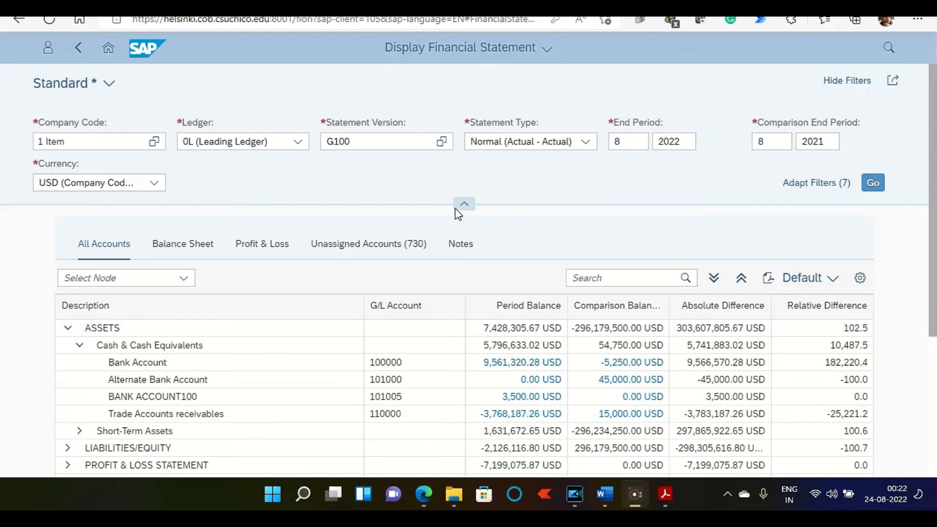
click(108, 48)
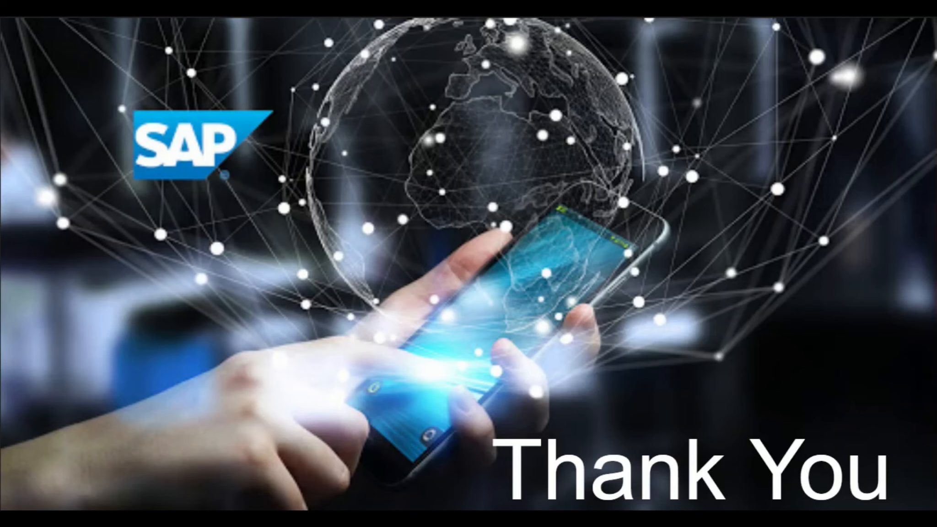